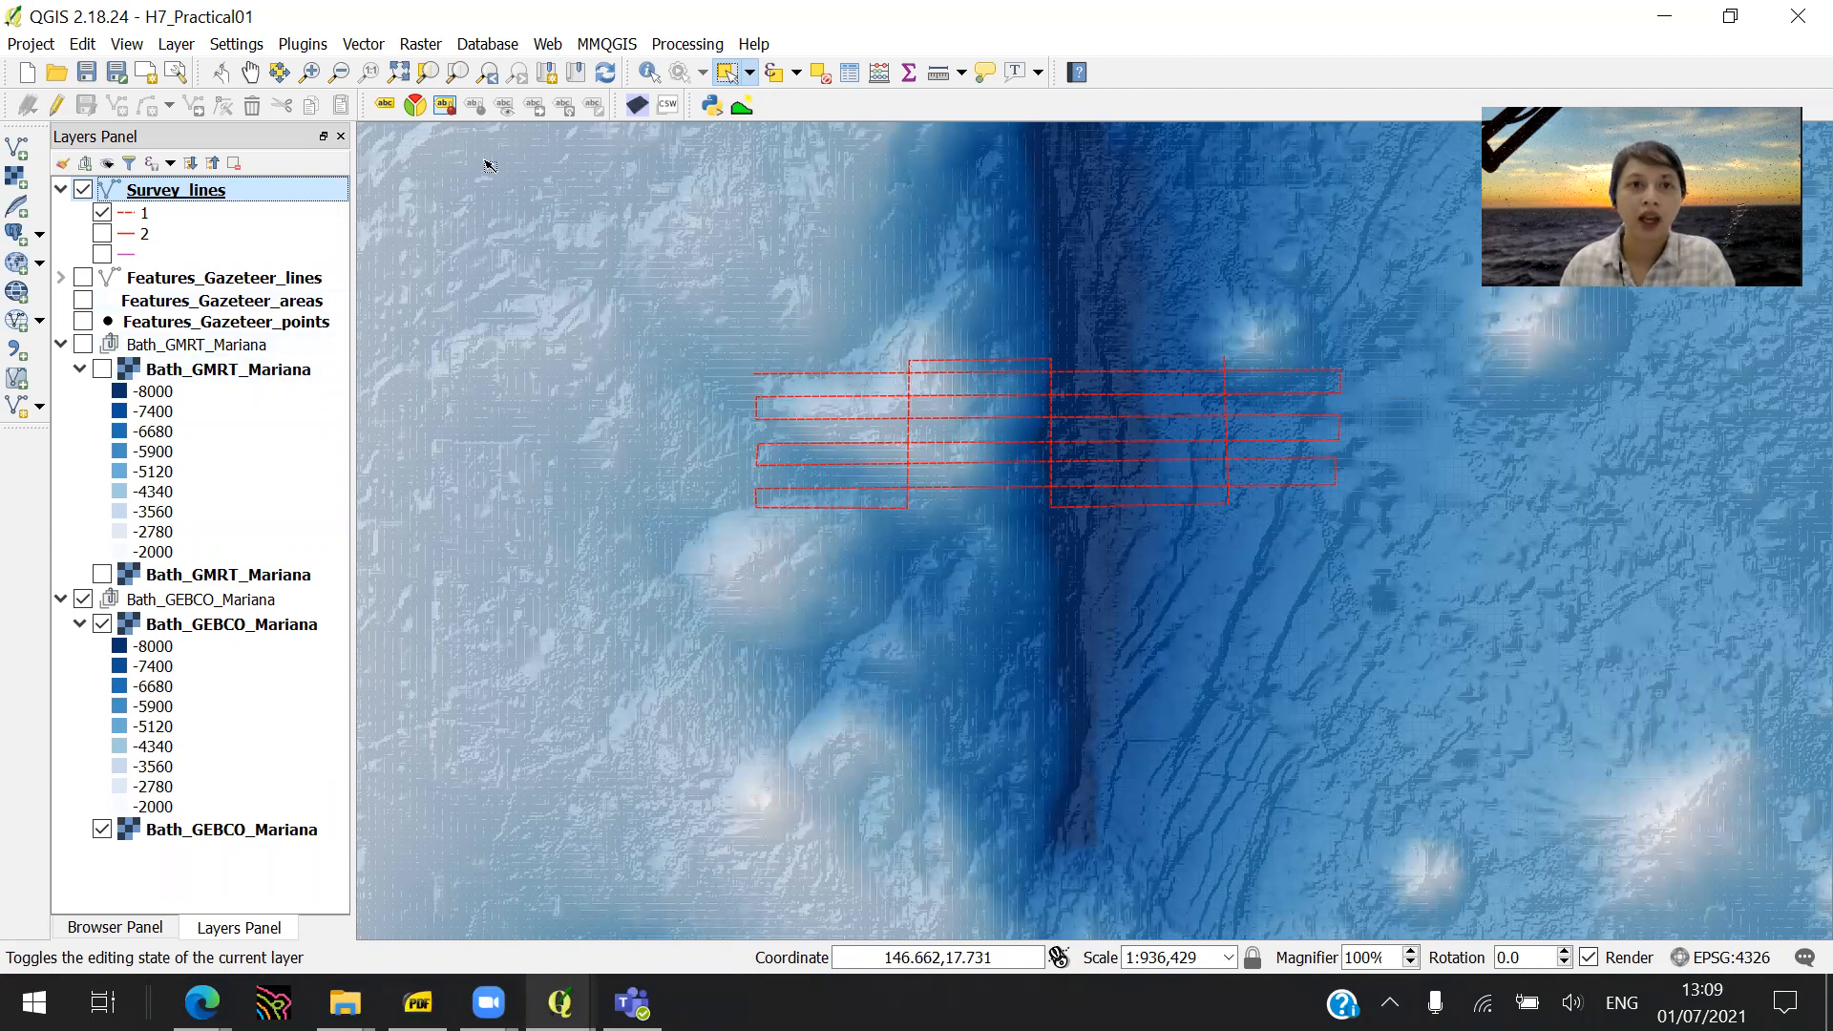
- Search the plugin manager for "mmq" and view the details of the mmqgis plugin
{"action": "left_click", "coordinate": [322, 55]}
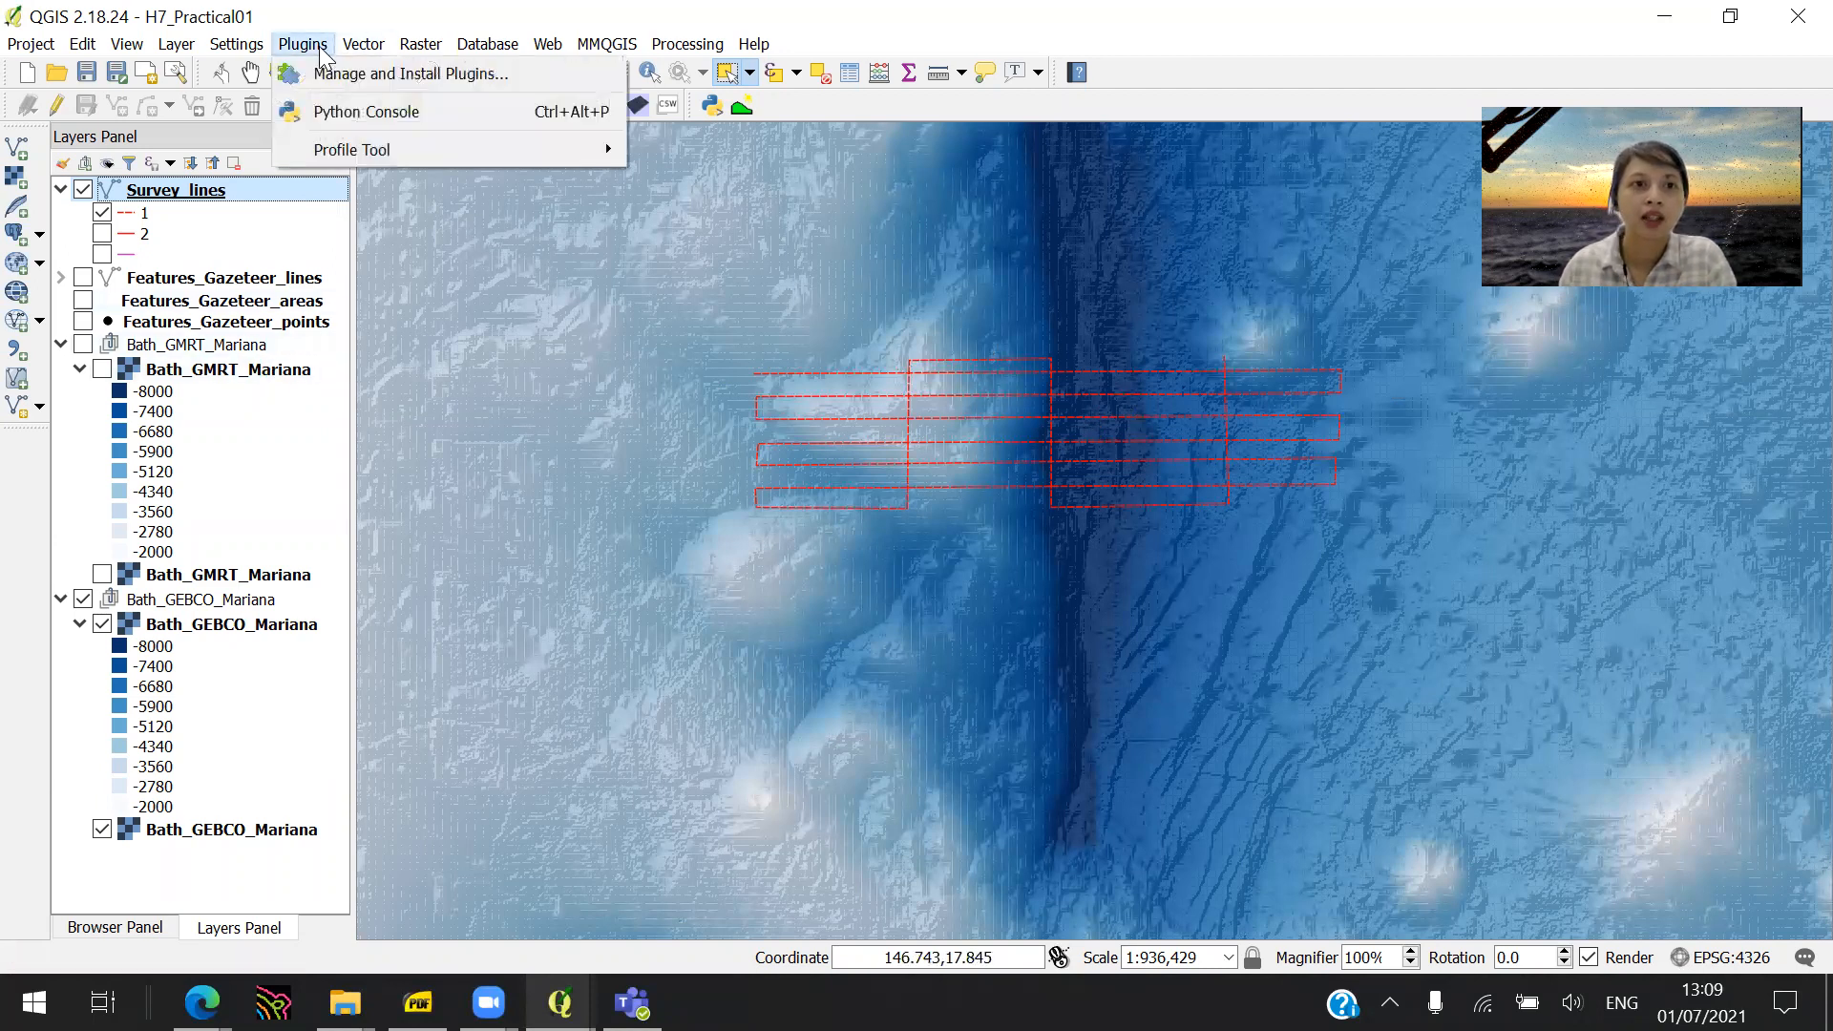
{"action": "left_click", "coordinate": [333, 76]}
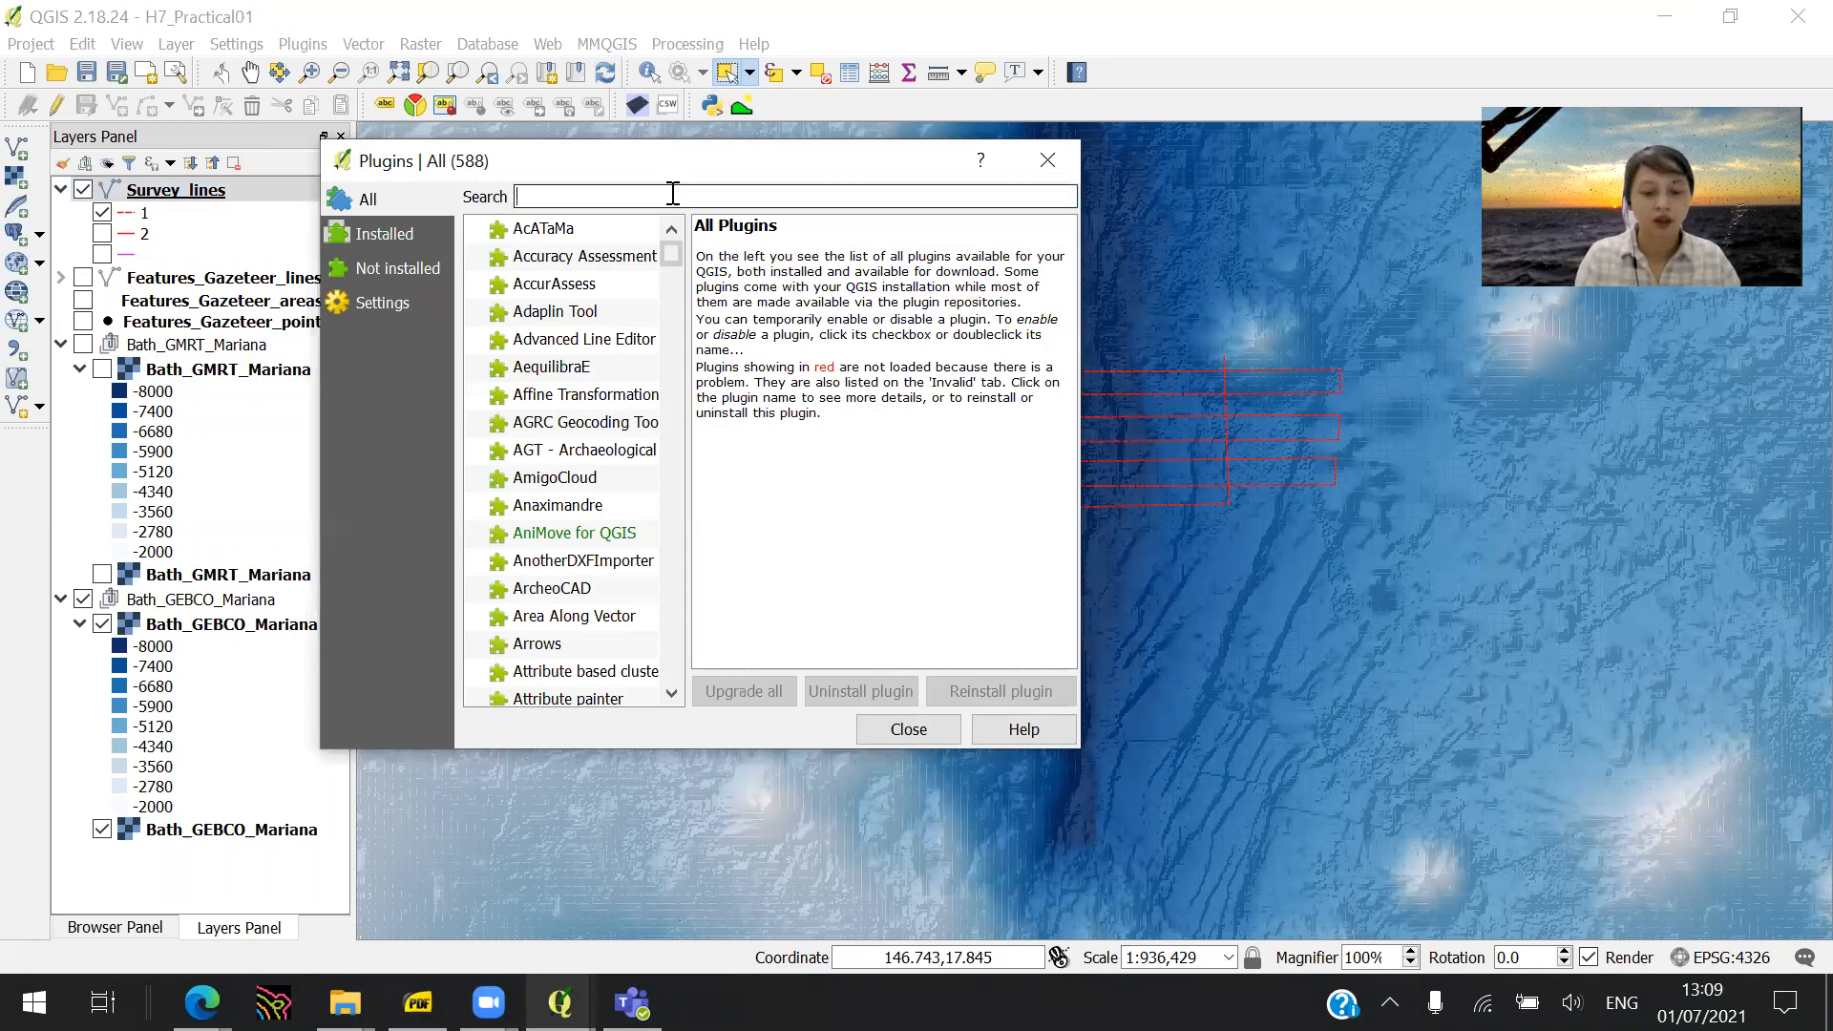
{"action": "type", "text": "mmq"}
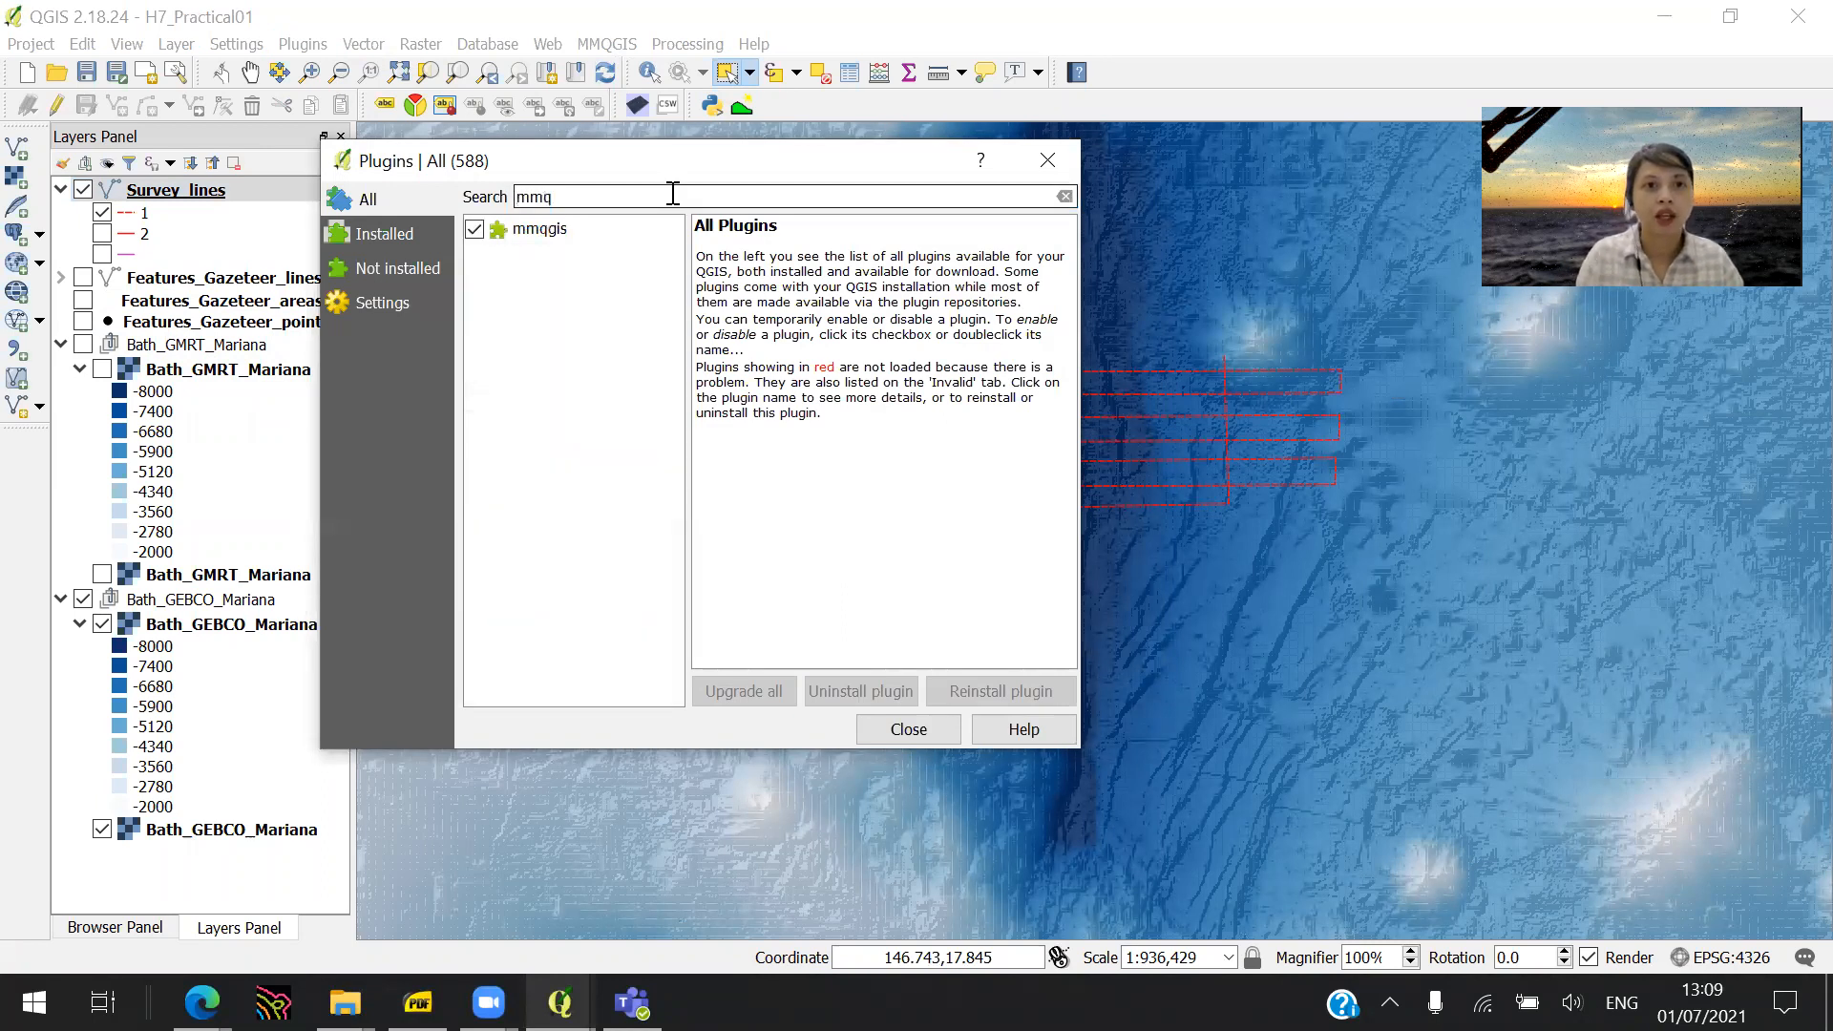
{"action": "left_click", "coordinate": [638, 236]}
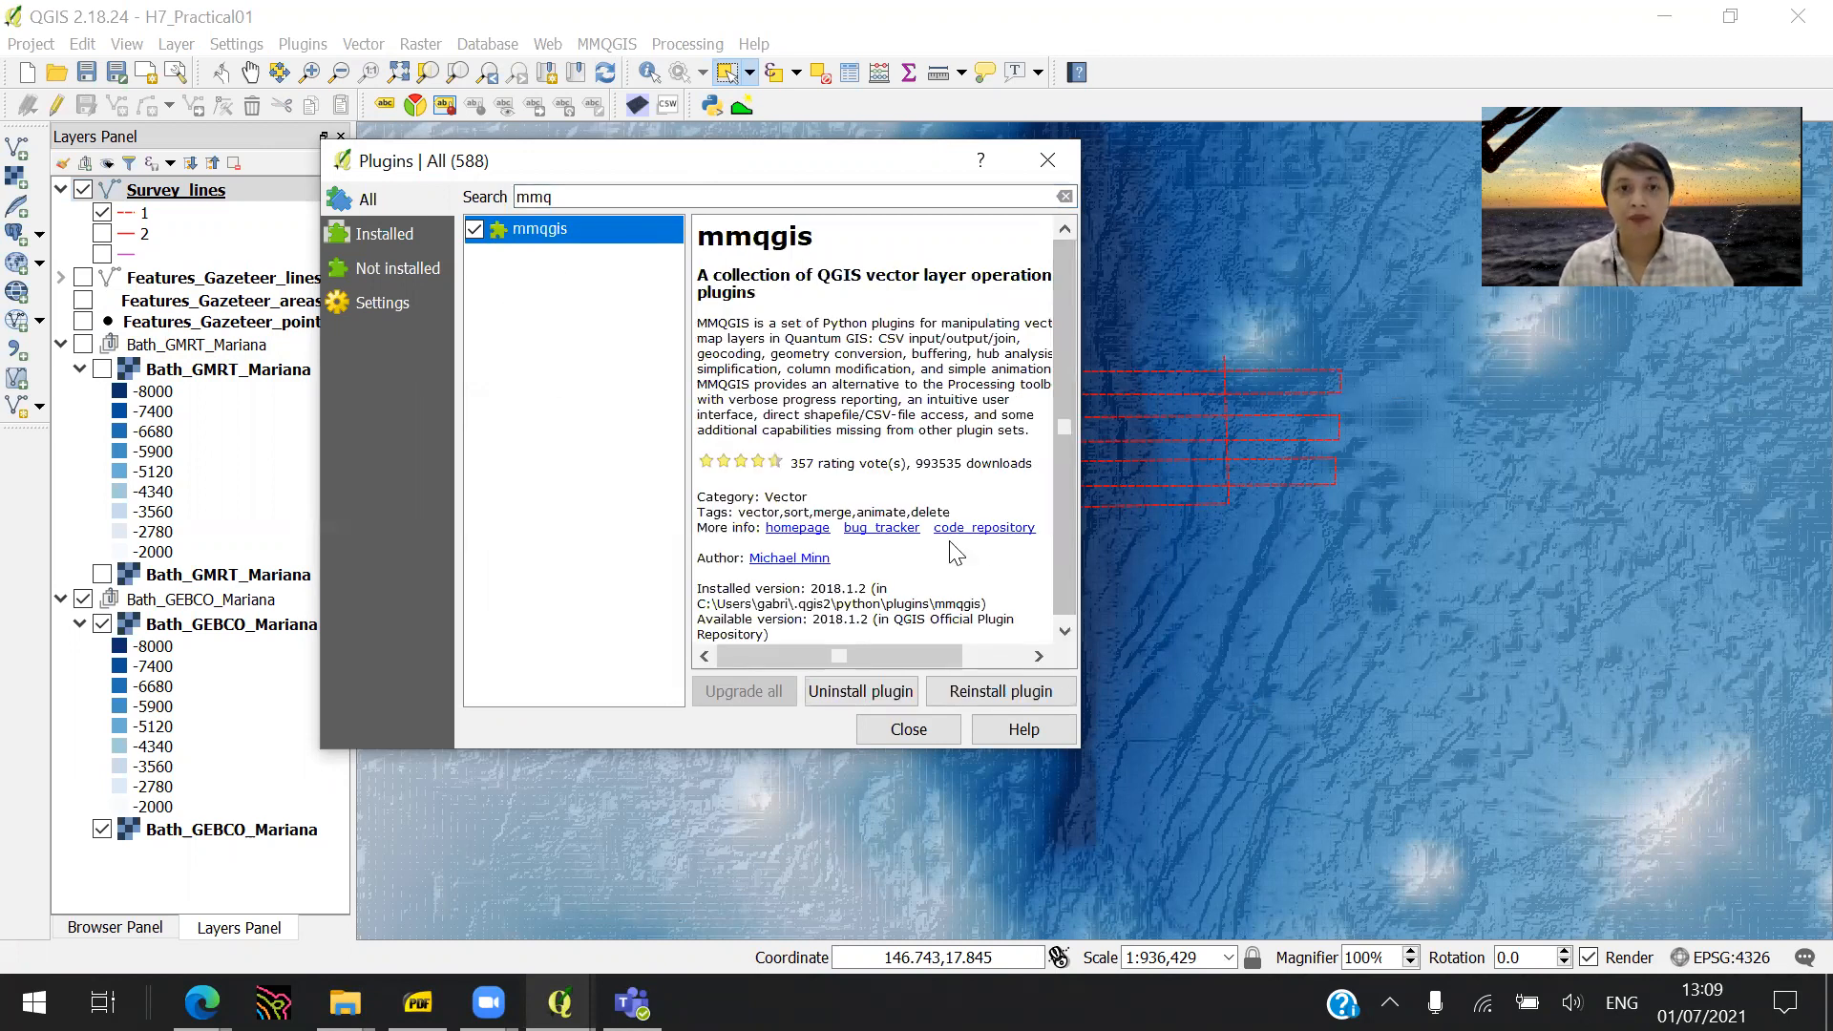
{"action": "left_click", "coordinate": [908, 729]}
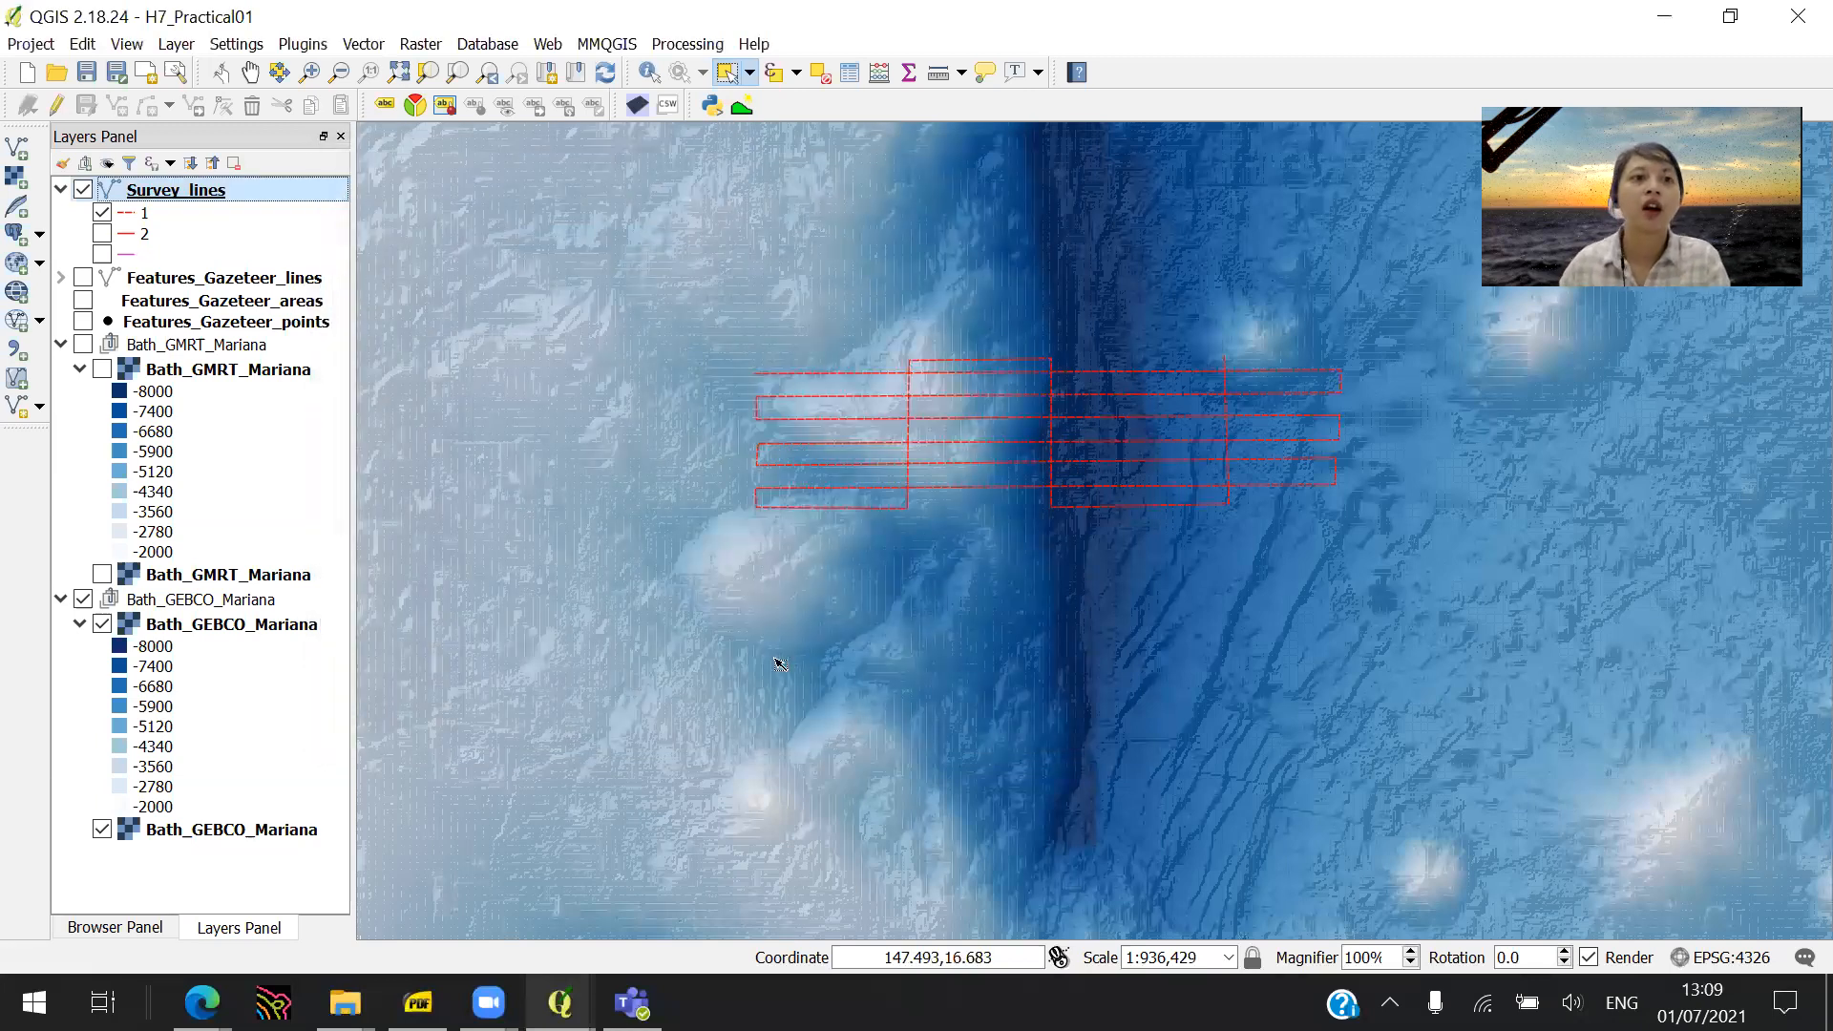
- Save the project and select the category 1 survey track on the Survey_lines layer
{"action": "left_click", "coordinate": [86, 70]}
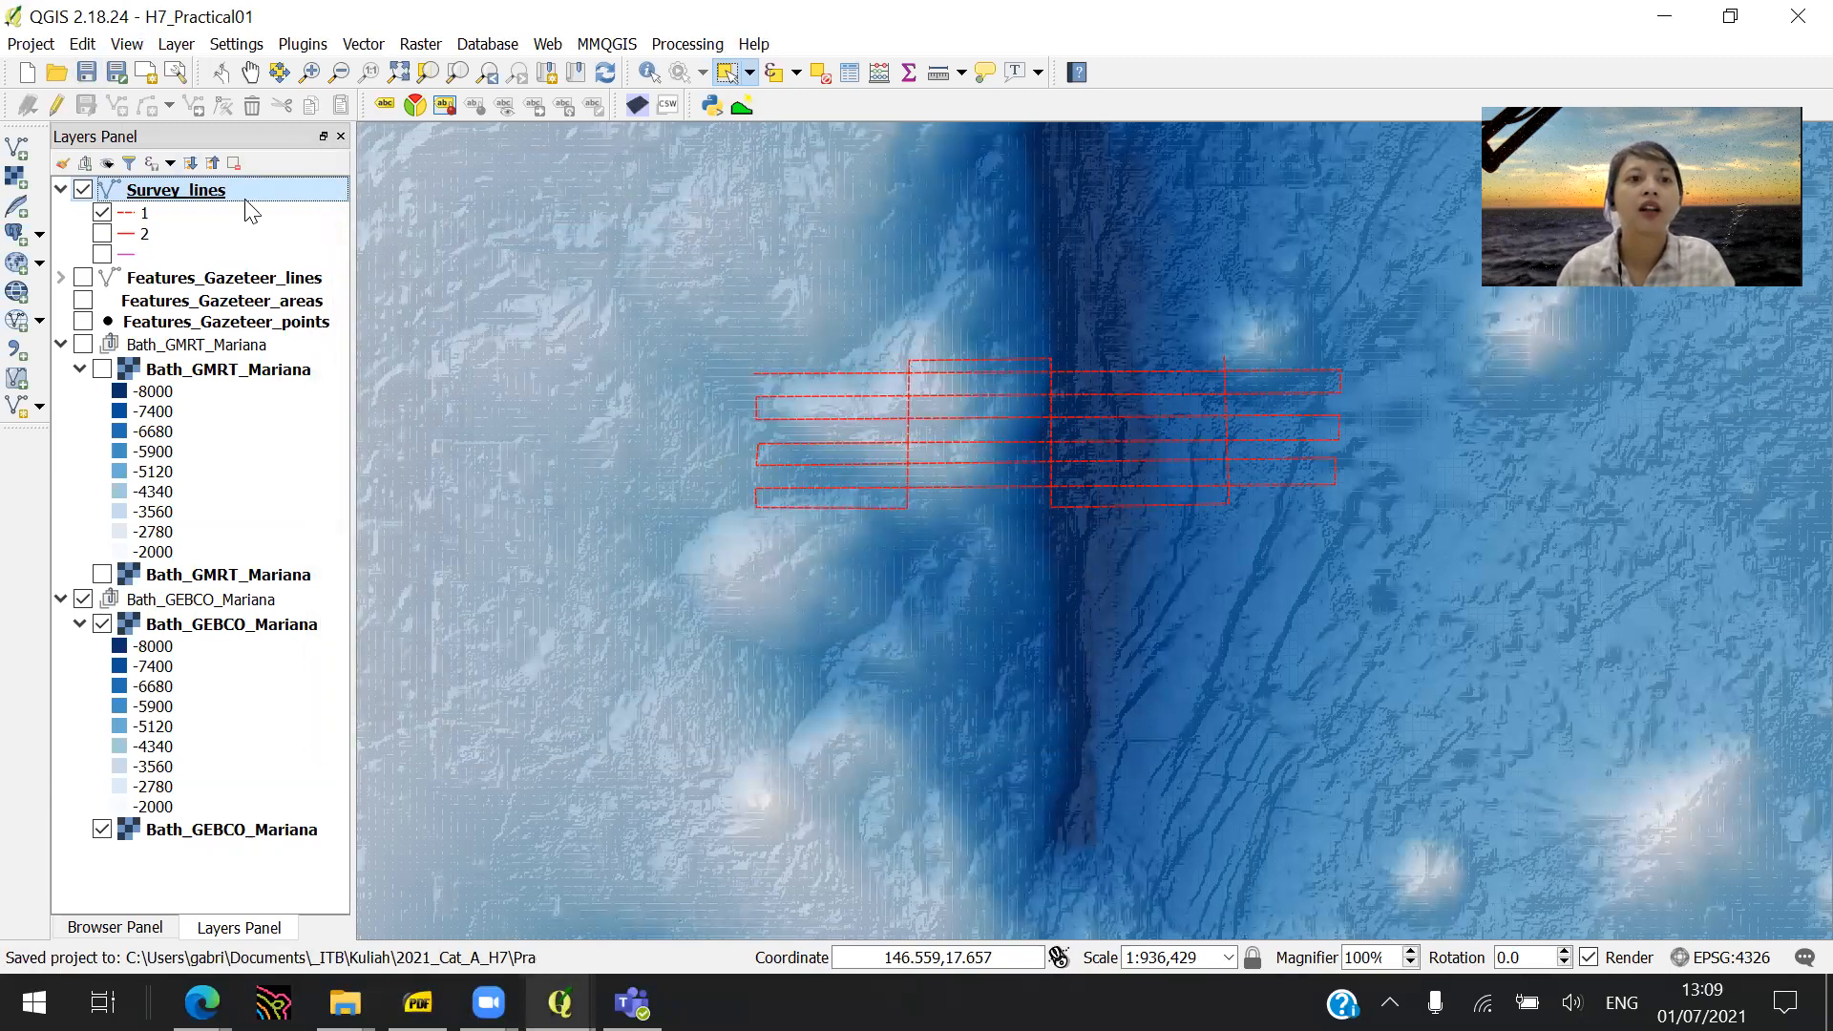
{"action": "left_click", "coordinate": [909, 379]}
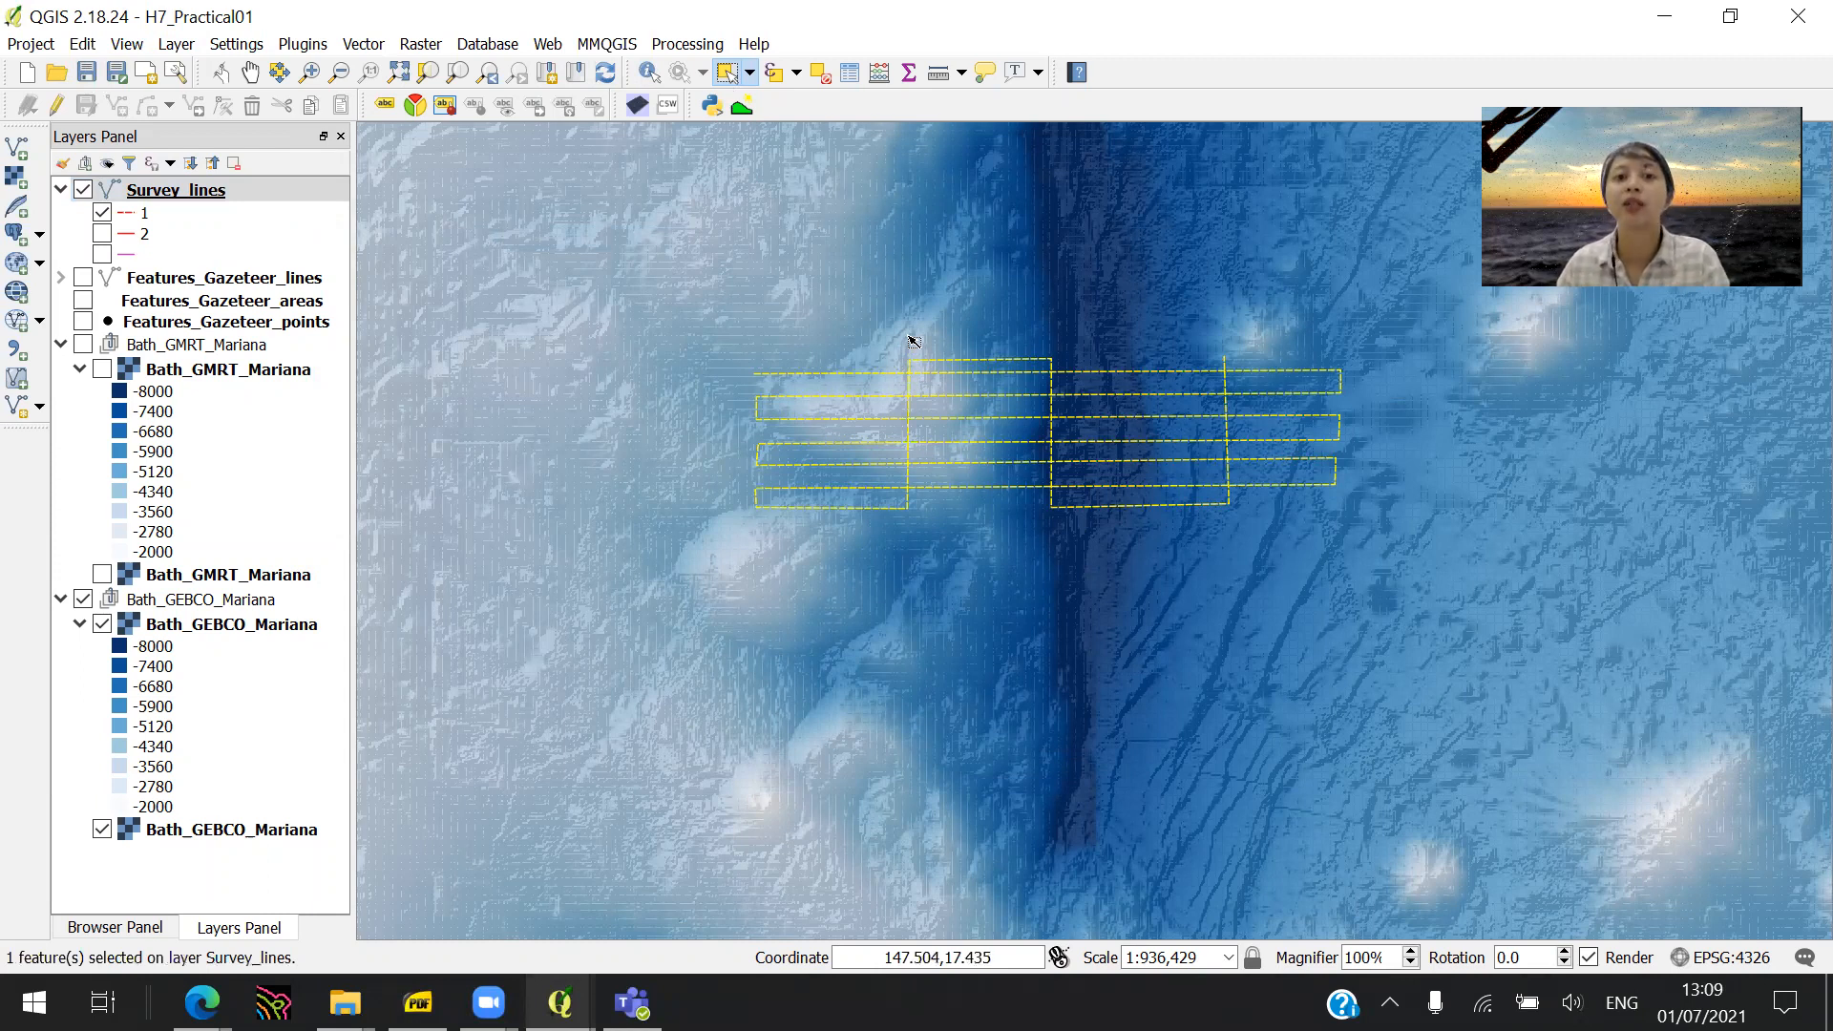
{"action": "scroll", "coordinate": [749, 401], "scroll_direction": "up", "scroll_amount": 1}
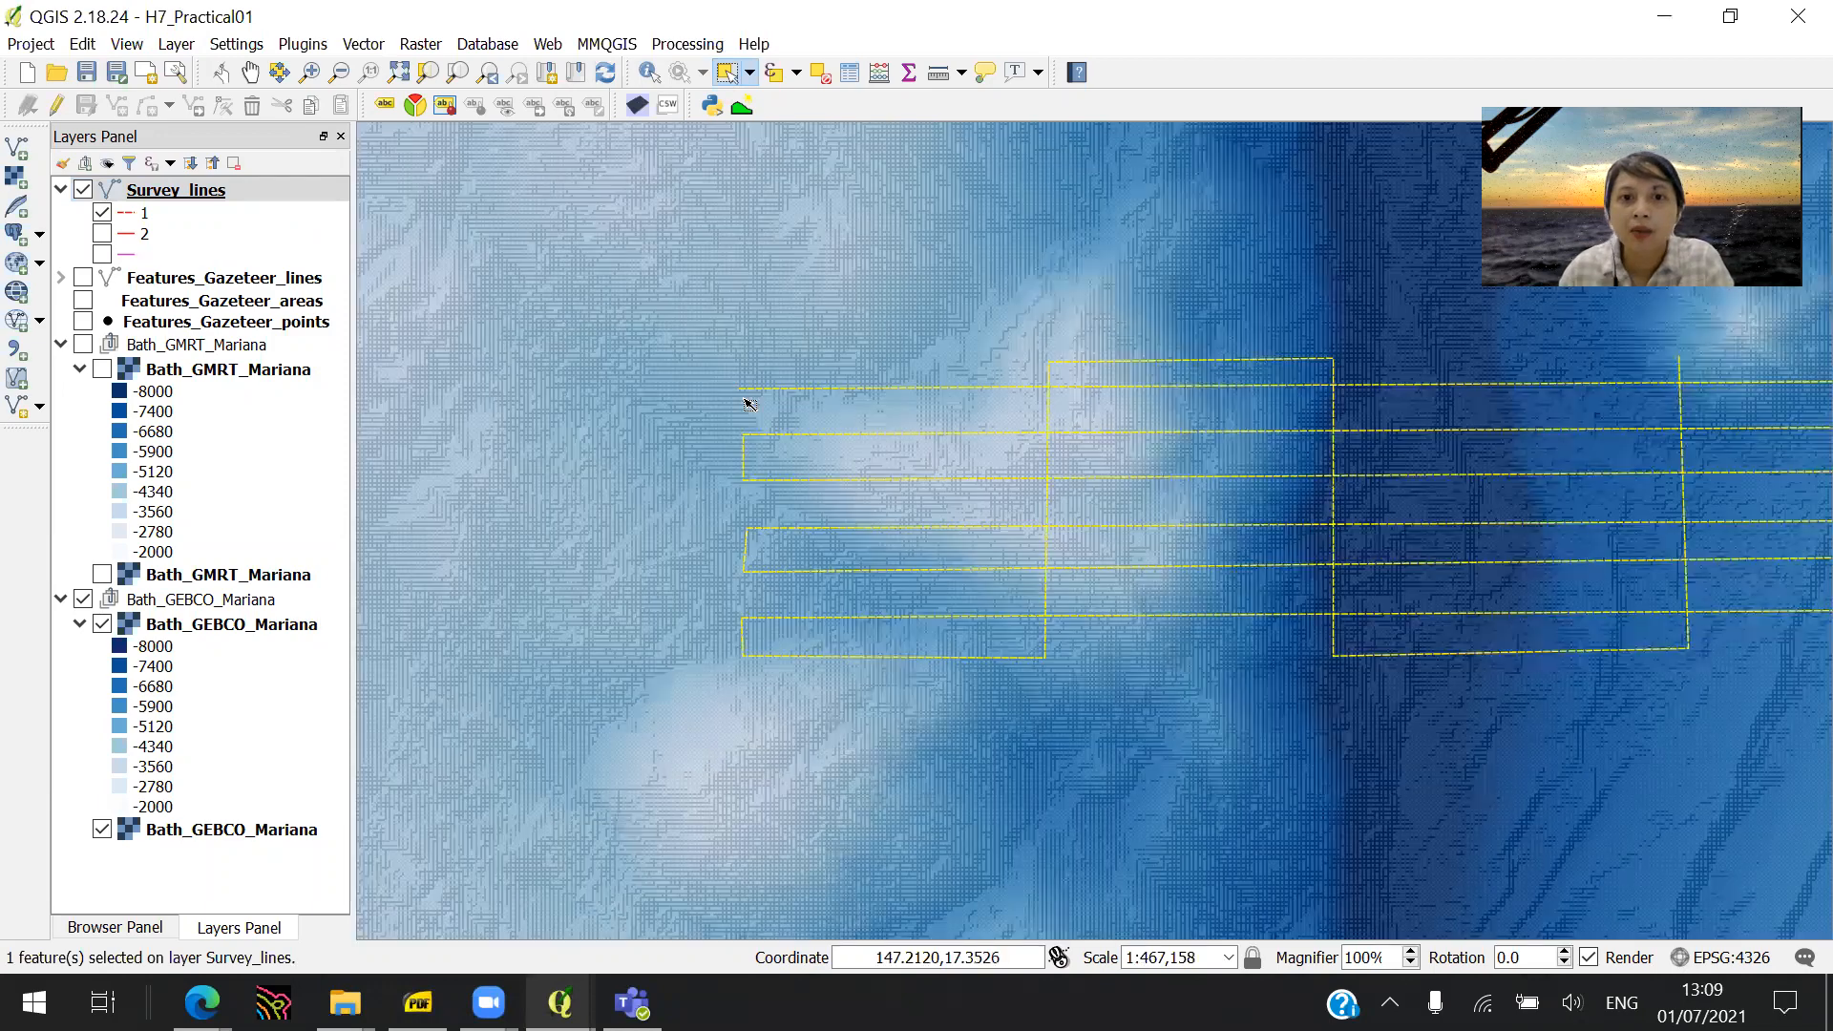
{"action": "left_click_drag", "start_coordinate": [1649, 433], "coordinate": [1423, 449]}
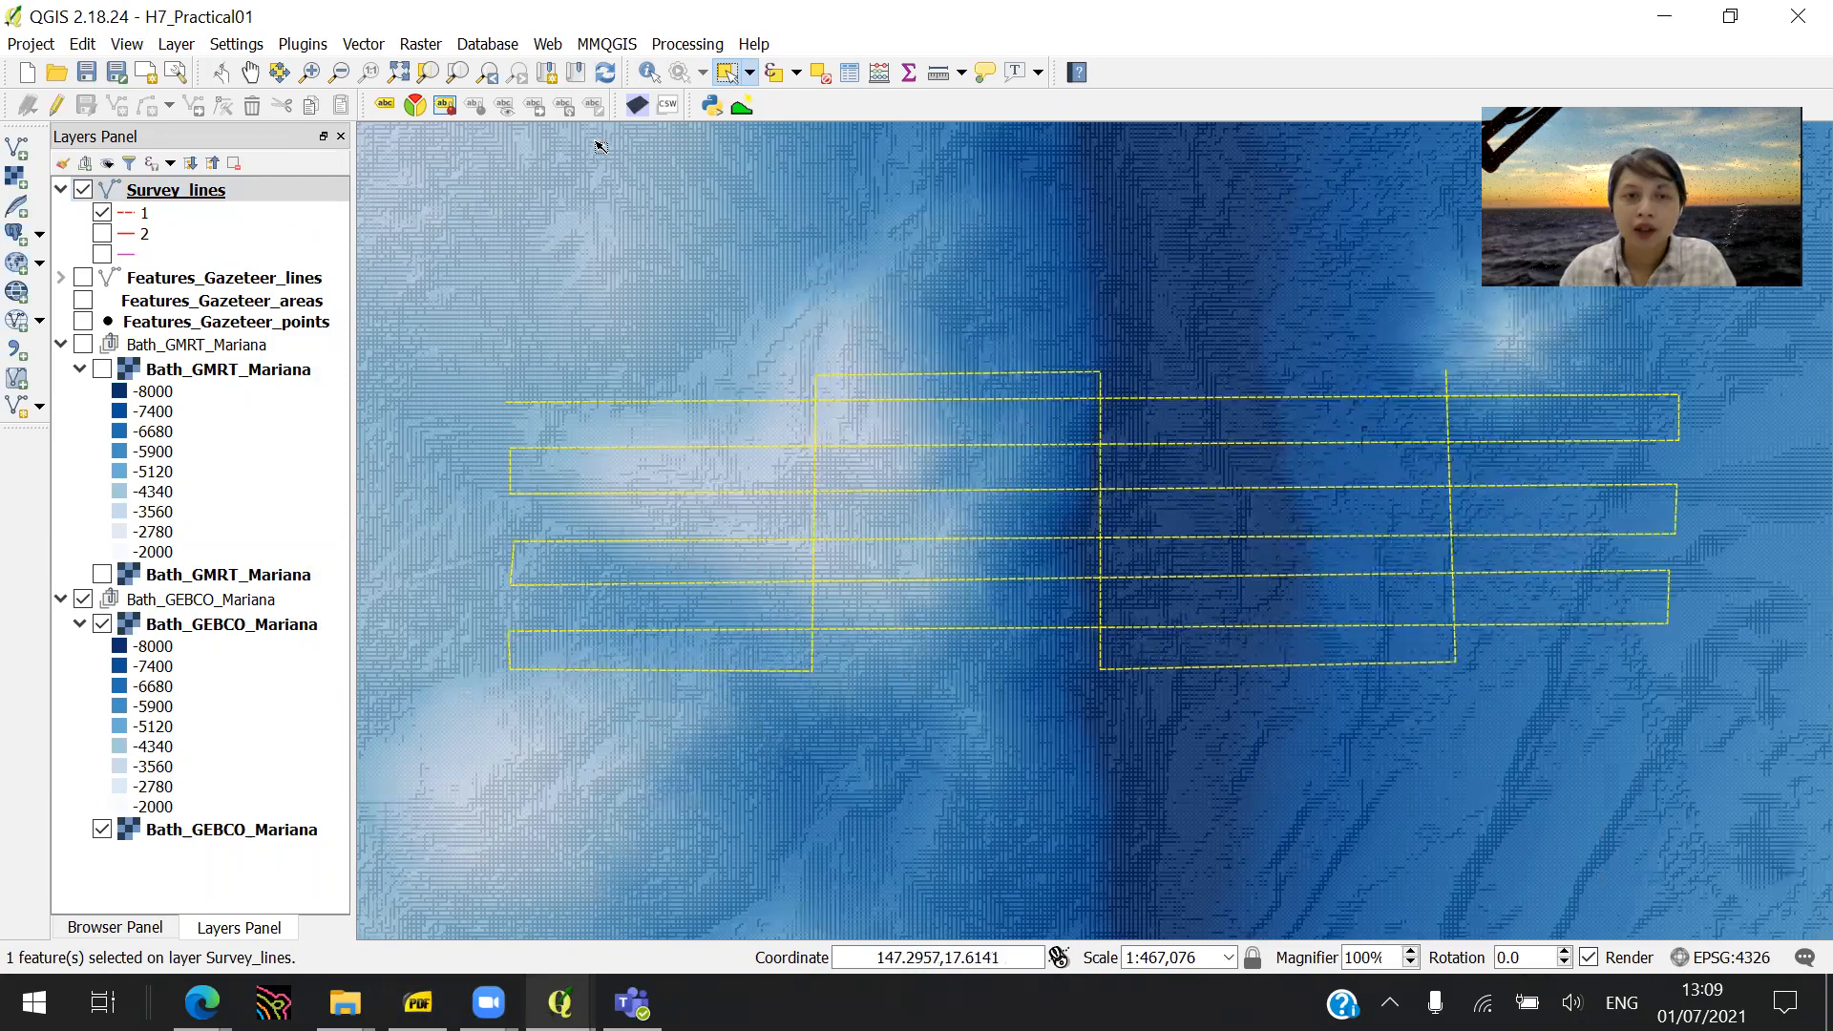
- Set up an MMQGIS Convert Geometry Type operation with Survey_lines as source layer and Nodes as new geometry type
{"action": "left_click", "coordinate": [590, 51]}
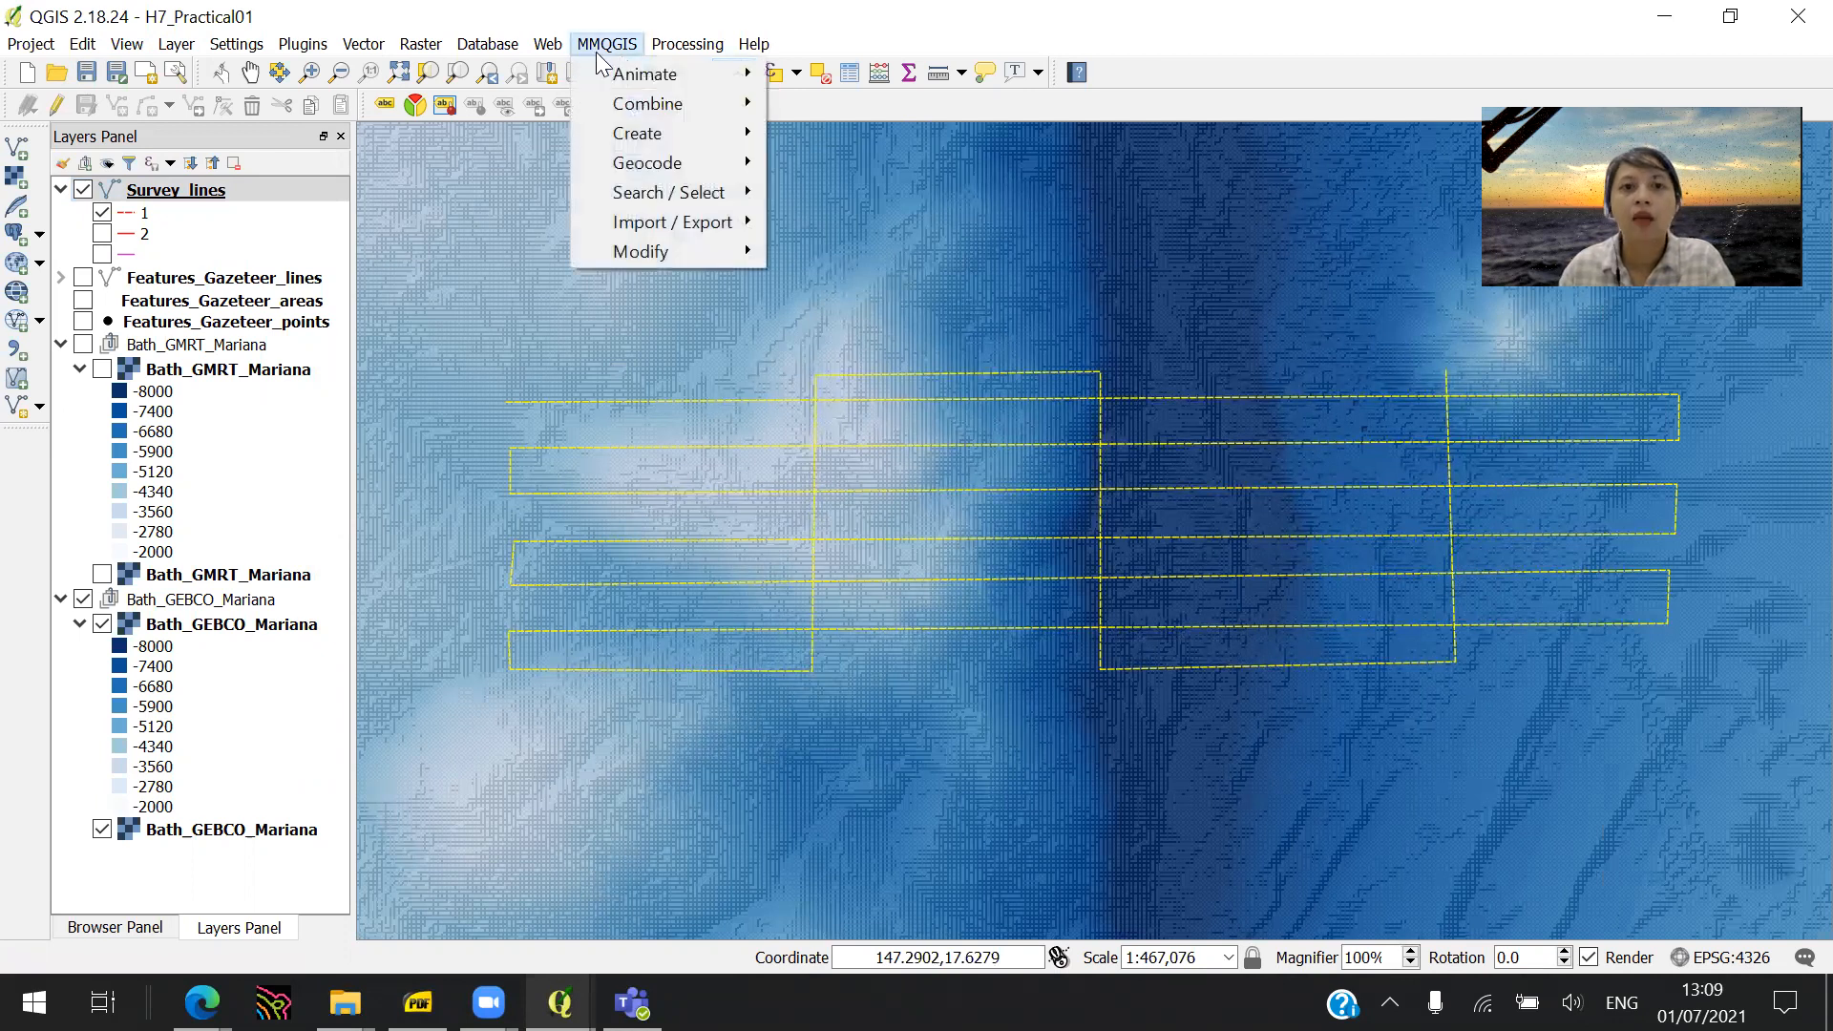
{"action": "mouse_move", "coordinate": [688, 198]}
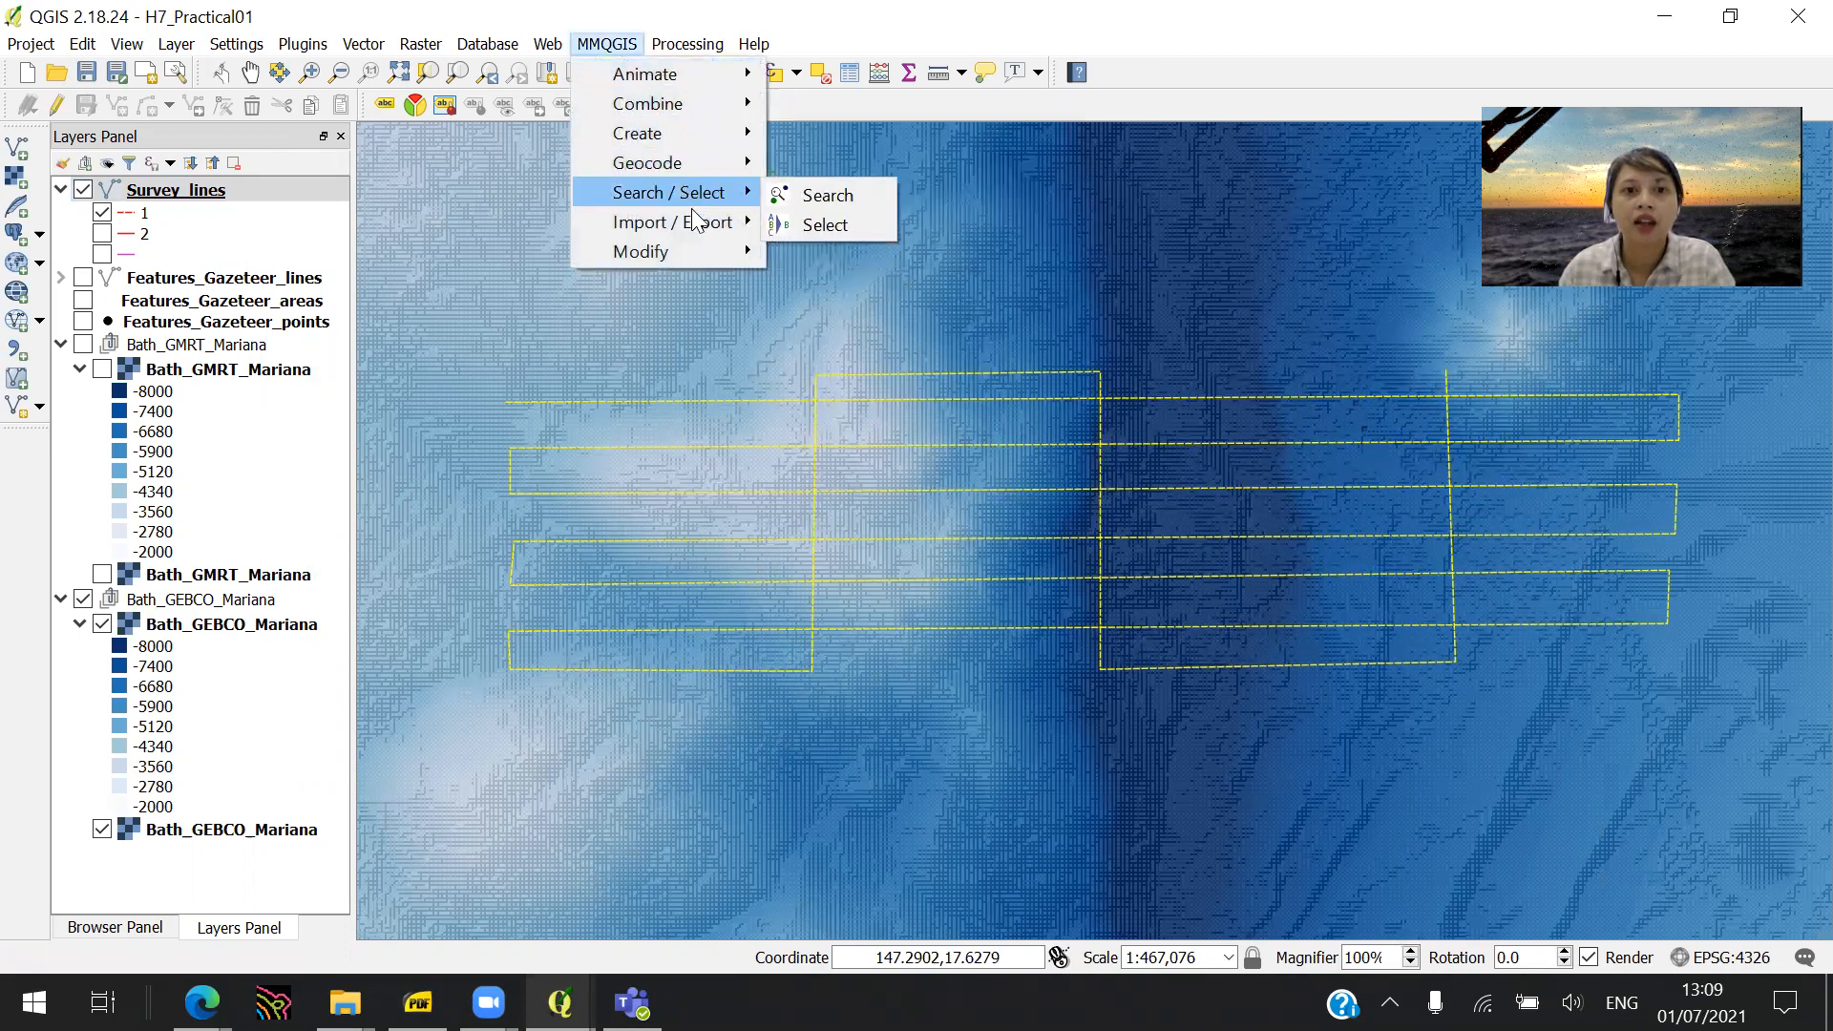
{"action": "mouse_move", "coordinate": [693, 252]}
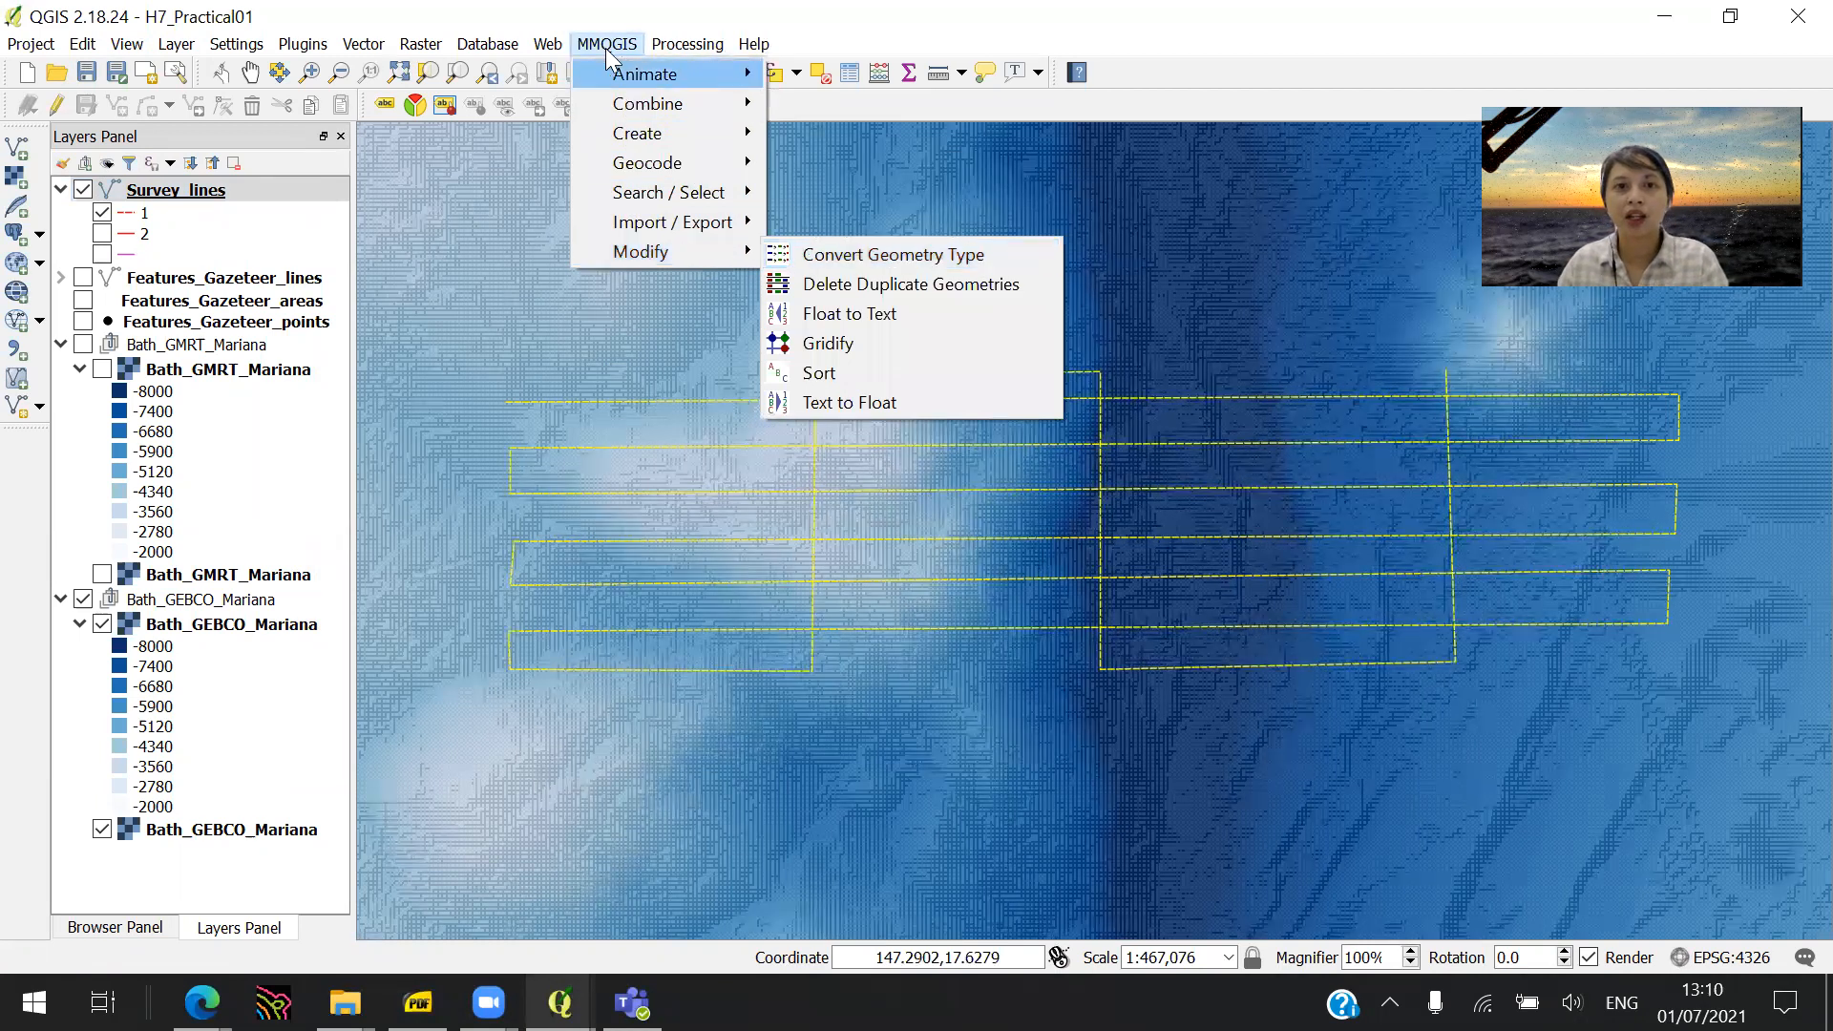
{"action": "left_click", "coordinate": [1019, 250]}
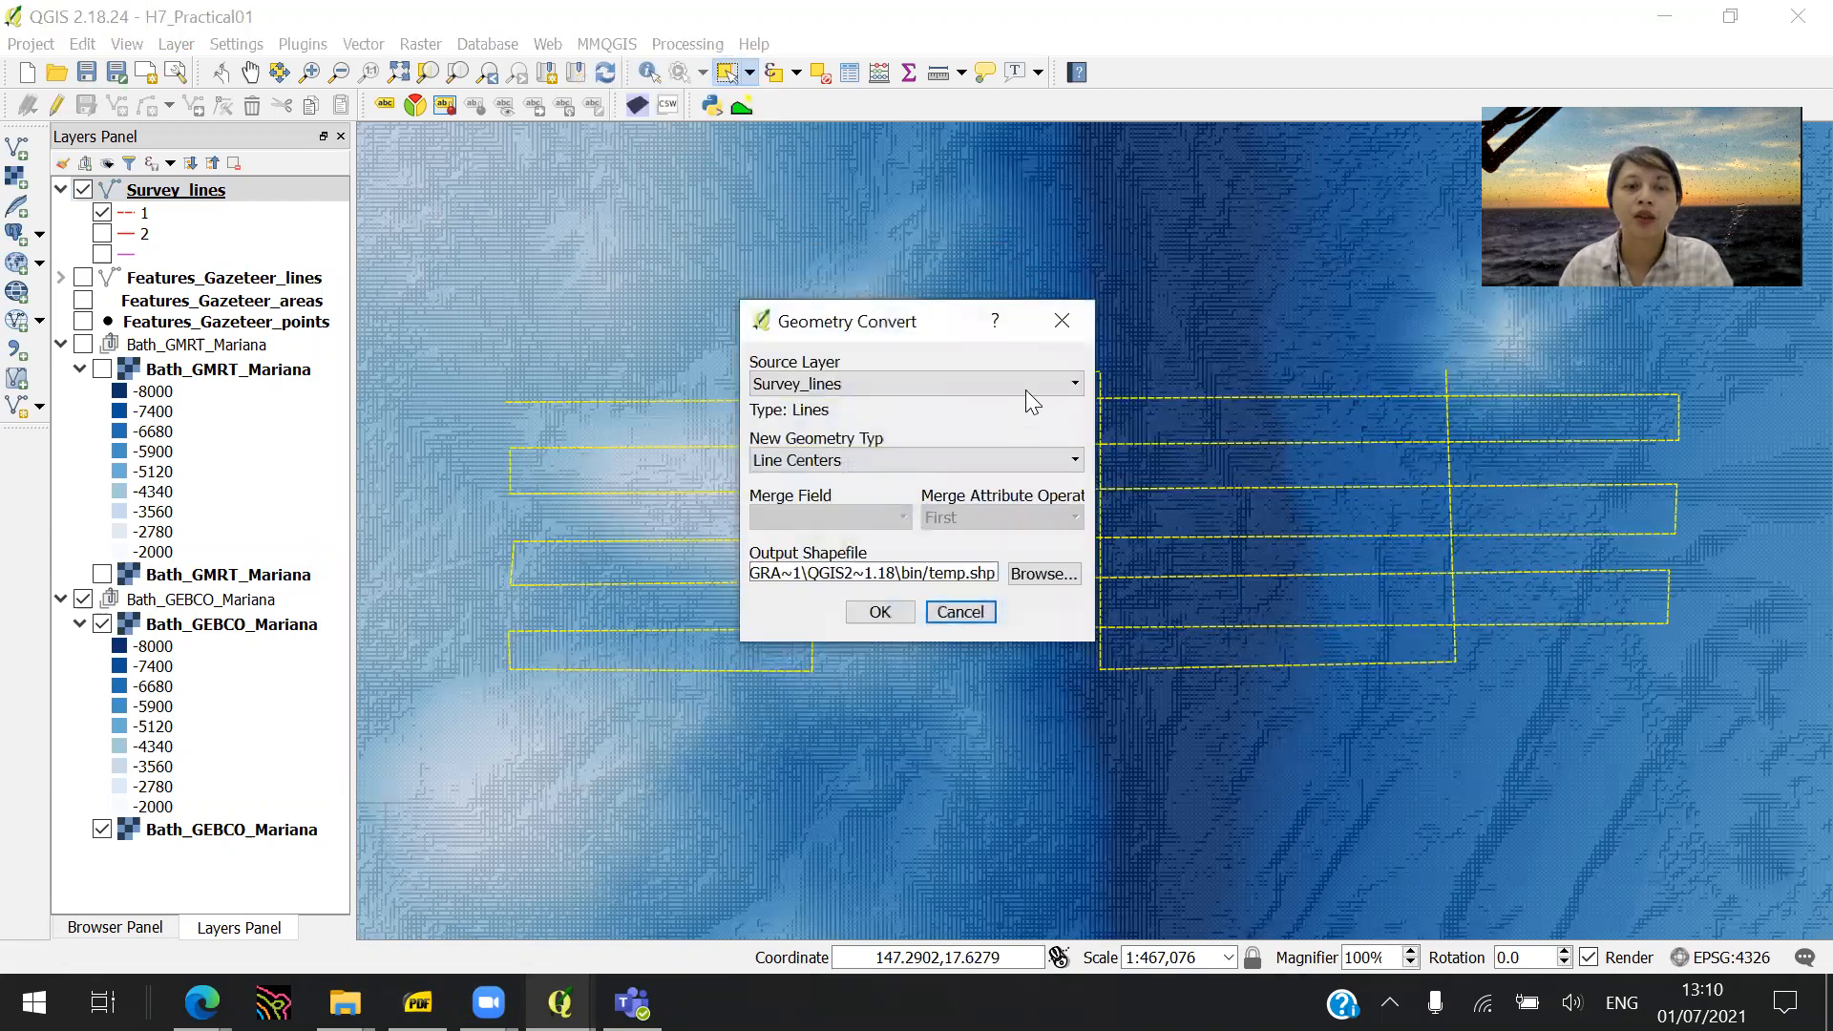
{"action": "left_click", "coordinate": [1025, 387]}
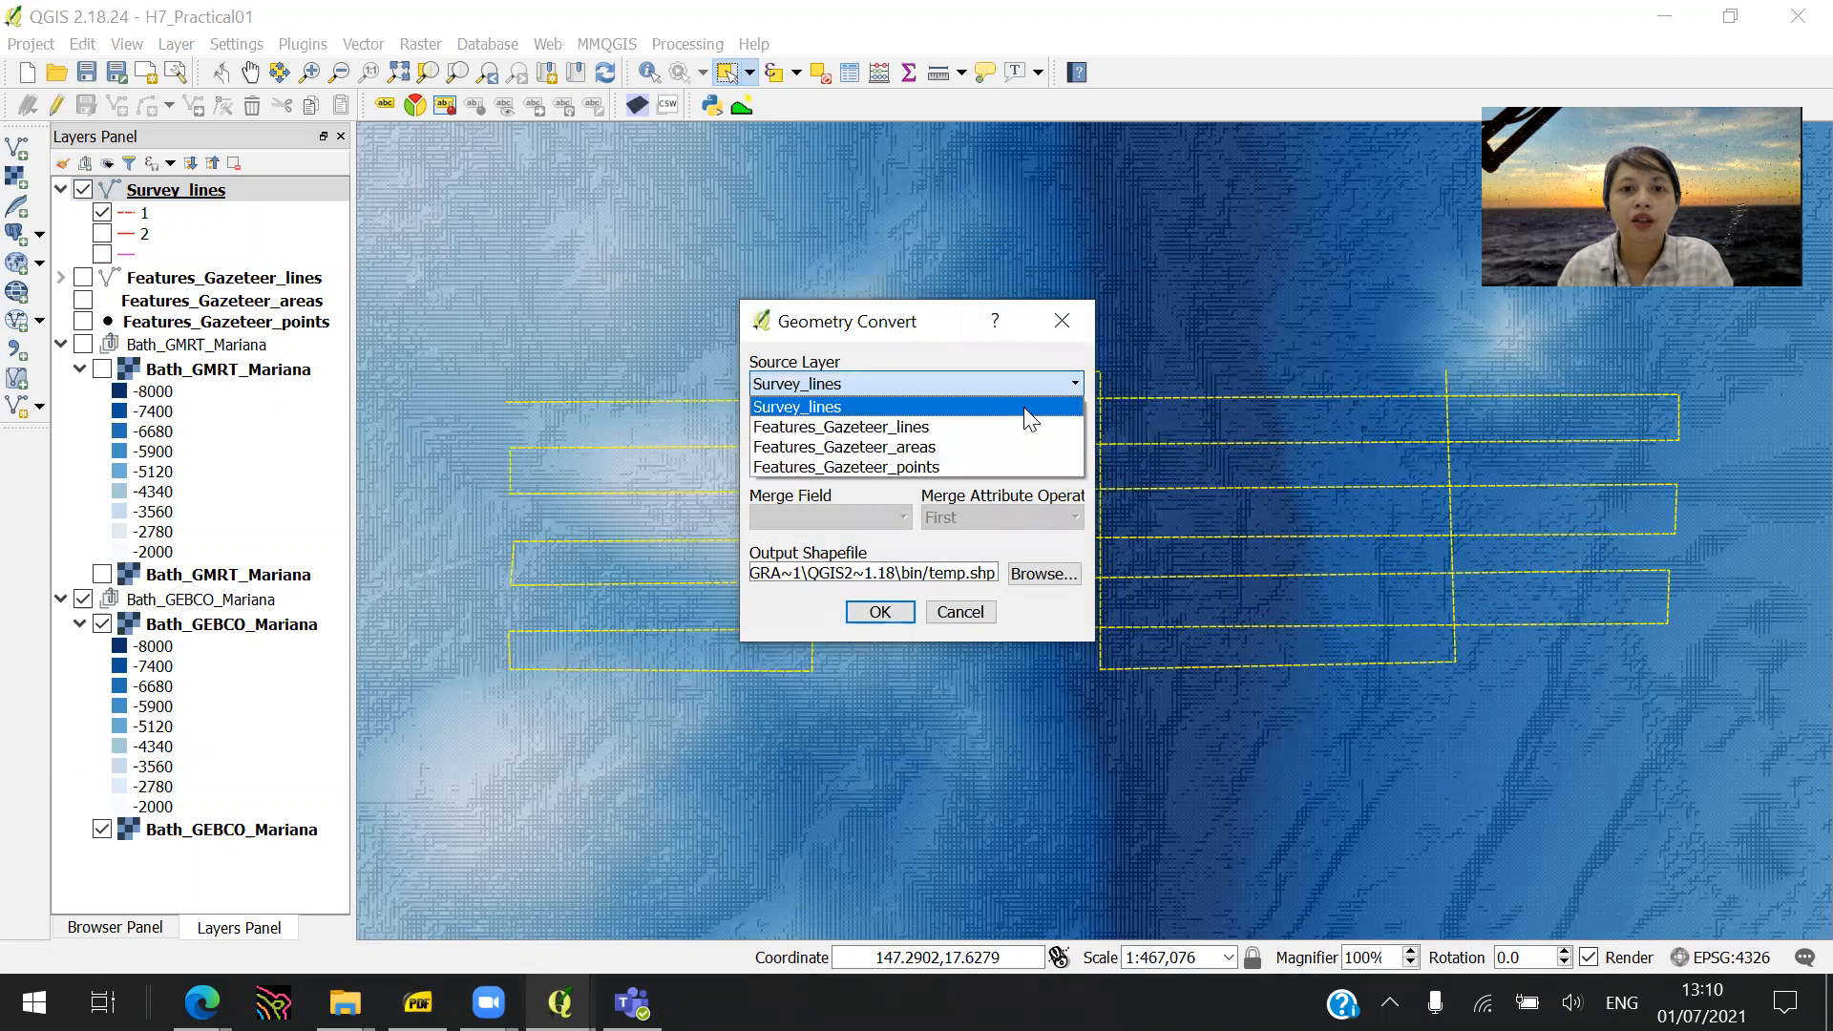
{"action": "left_click", "coordinate": [1025, 409]}
{"action": "left_click", "coordinate": [995, 458]}
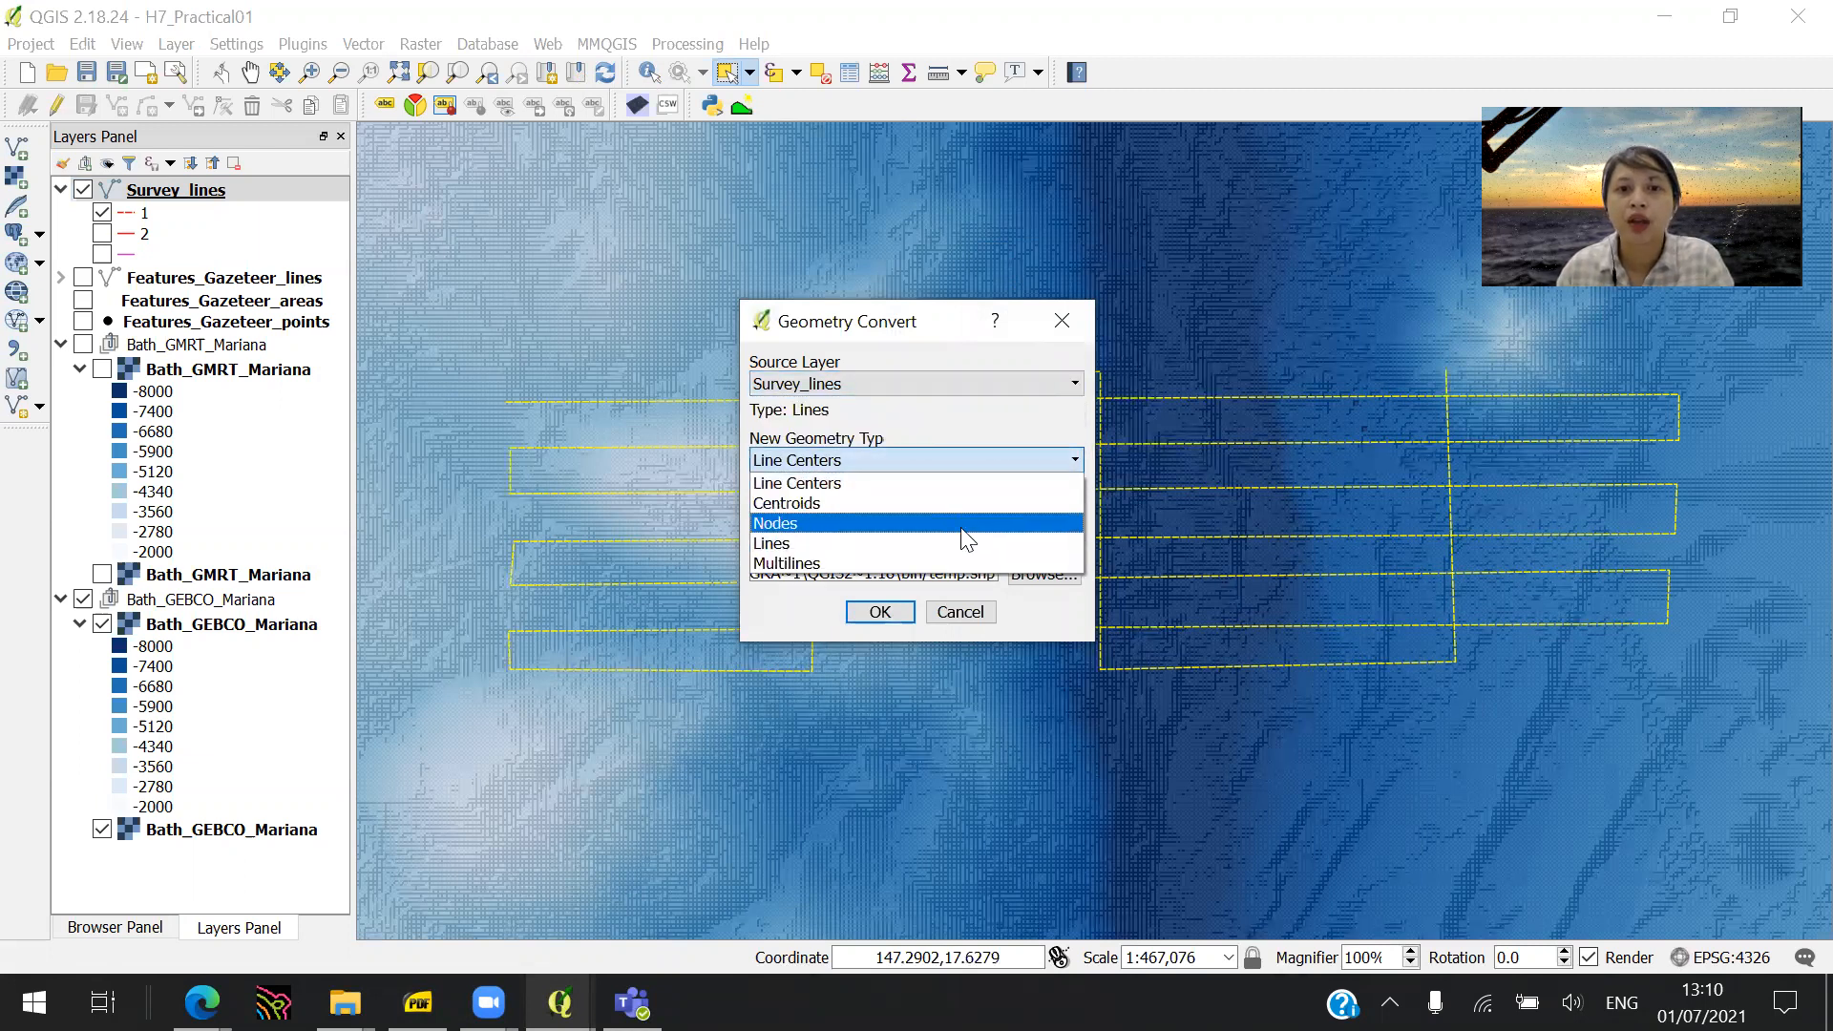
{"action": "left_click", "coordinate": [962, 530]}
{"action": "left_click", "coordinate": [968, 465]}
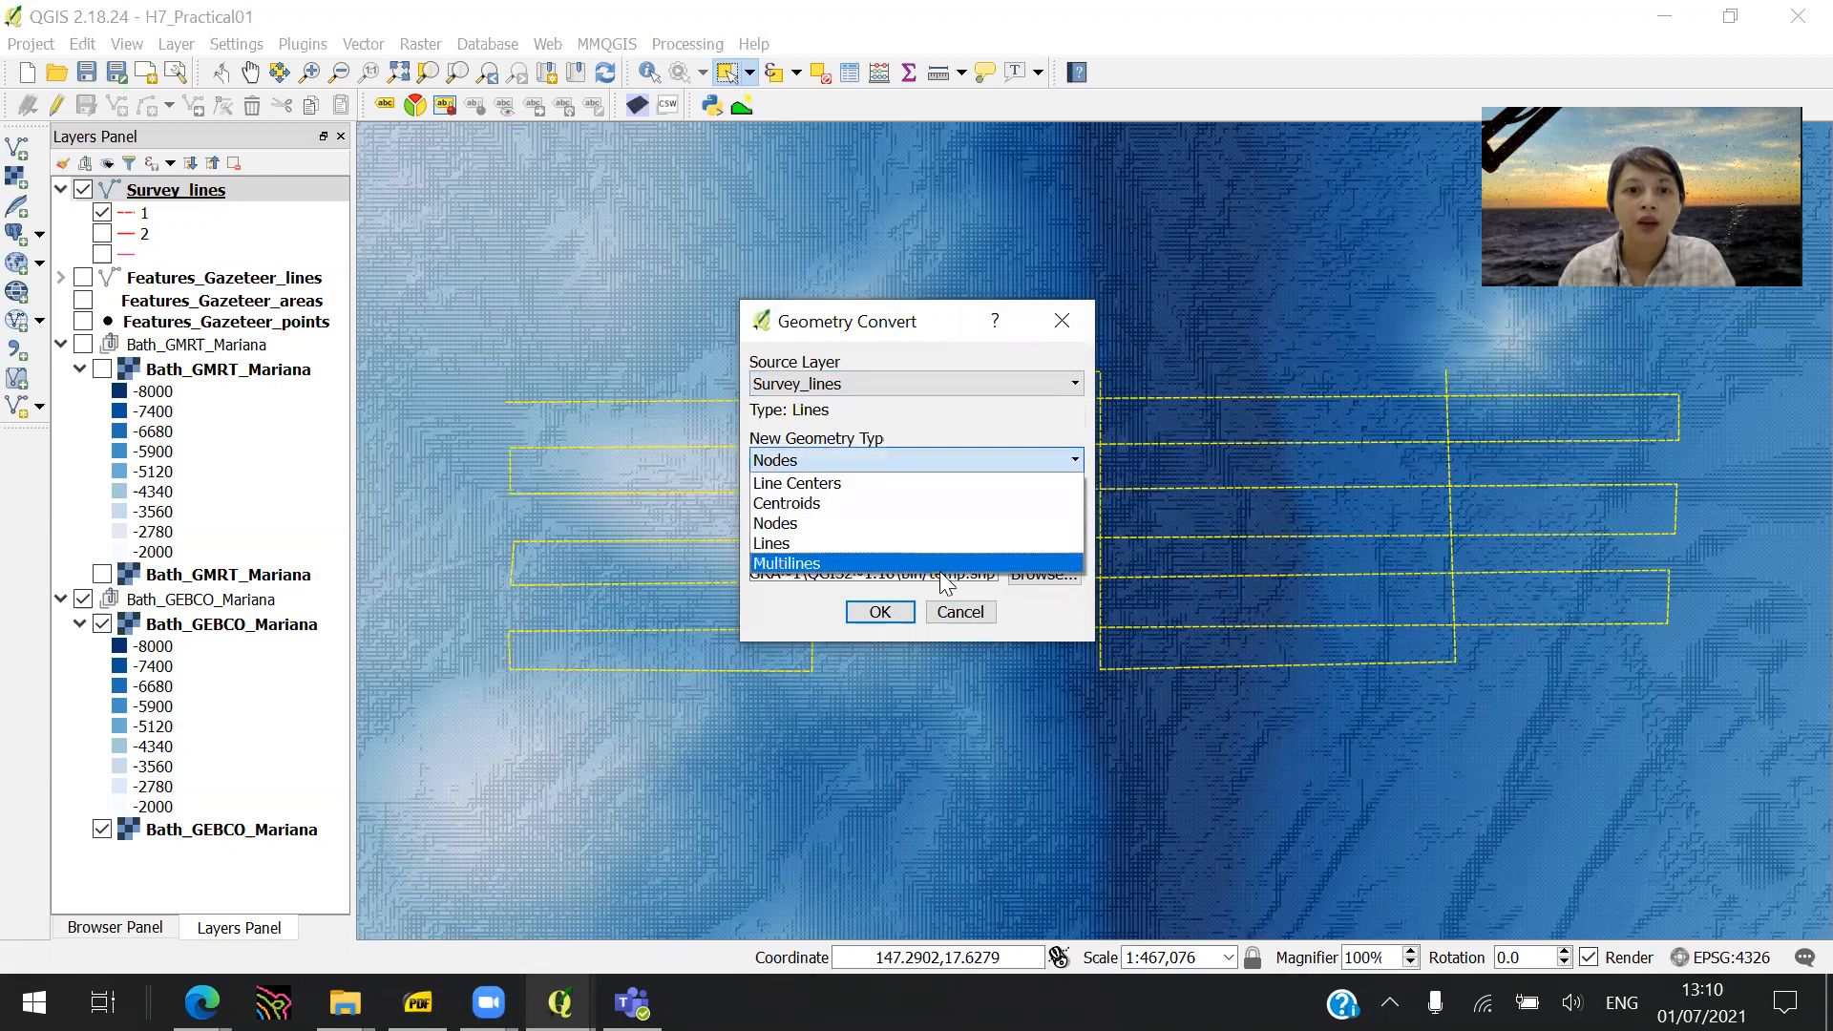
{"action": "left_click", "coordinate": [830, 525]}
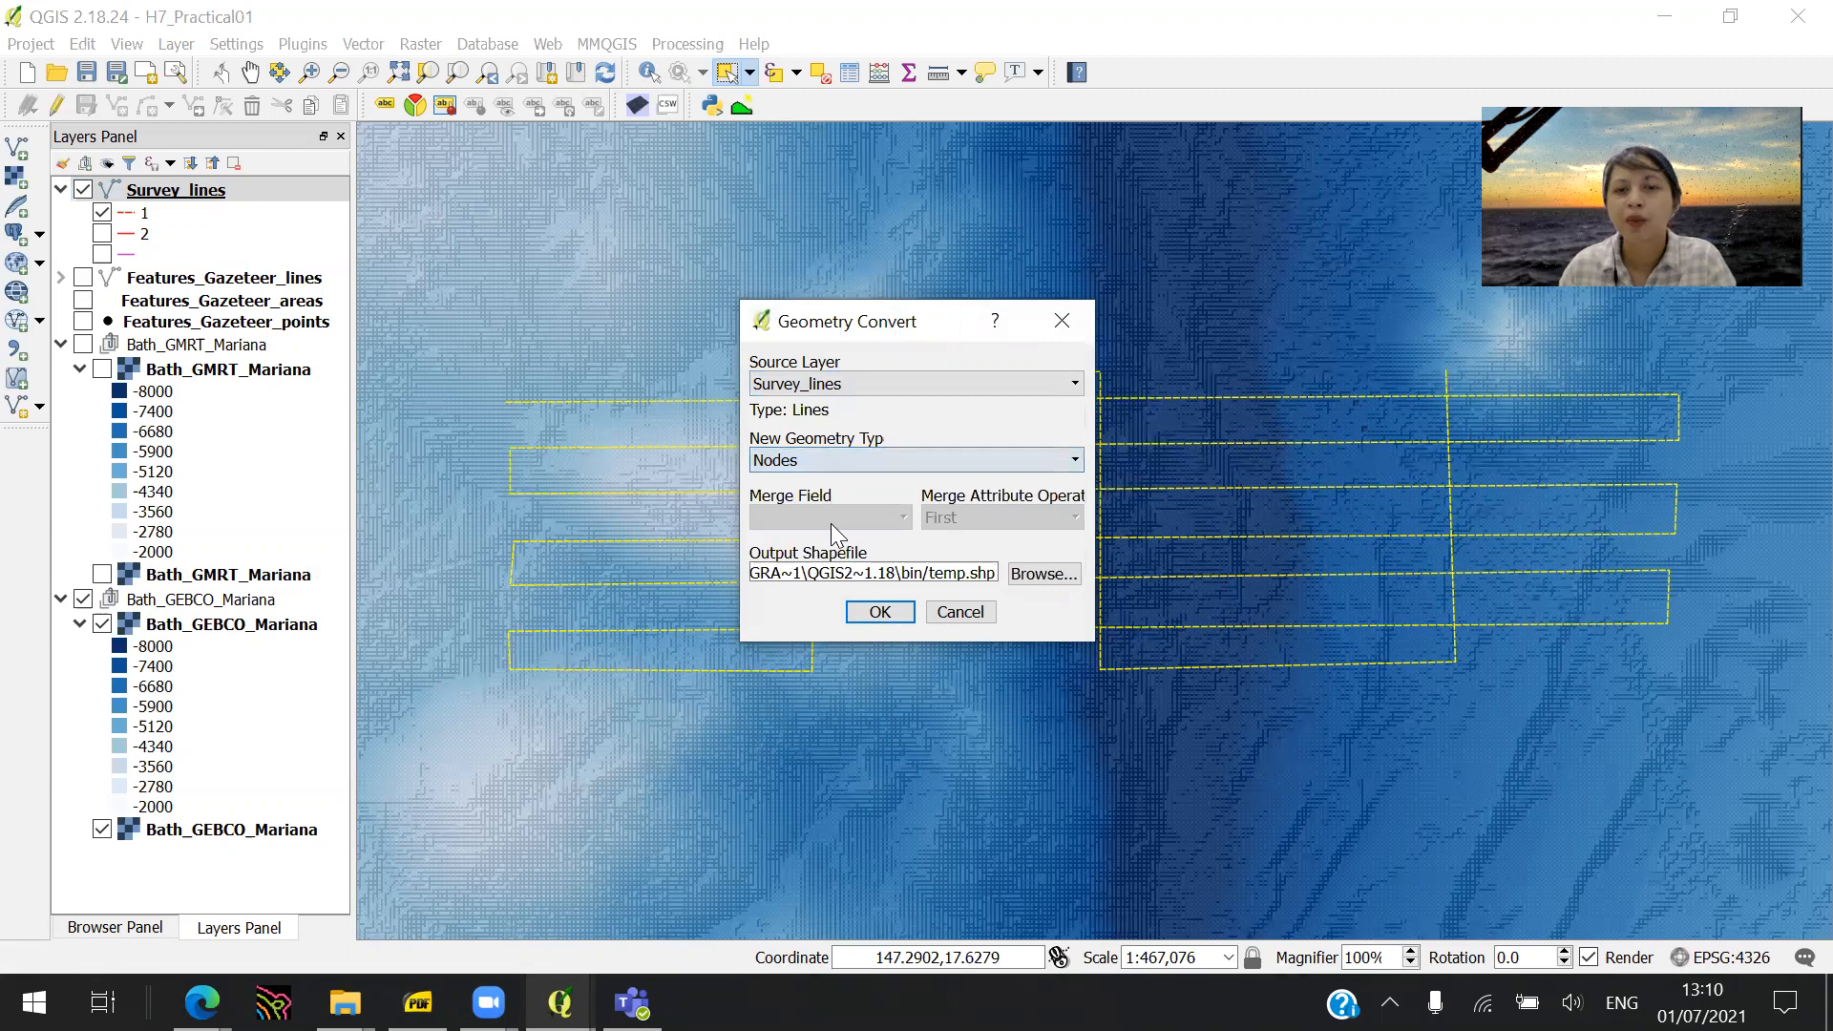
- Set the output shapefile to Survey_points in the Practical/Survey_Plan folder of 2021_Cat_A_H7 and run the conversion
{"action": "left_click", "coordinate": [1044, 574]}
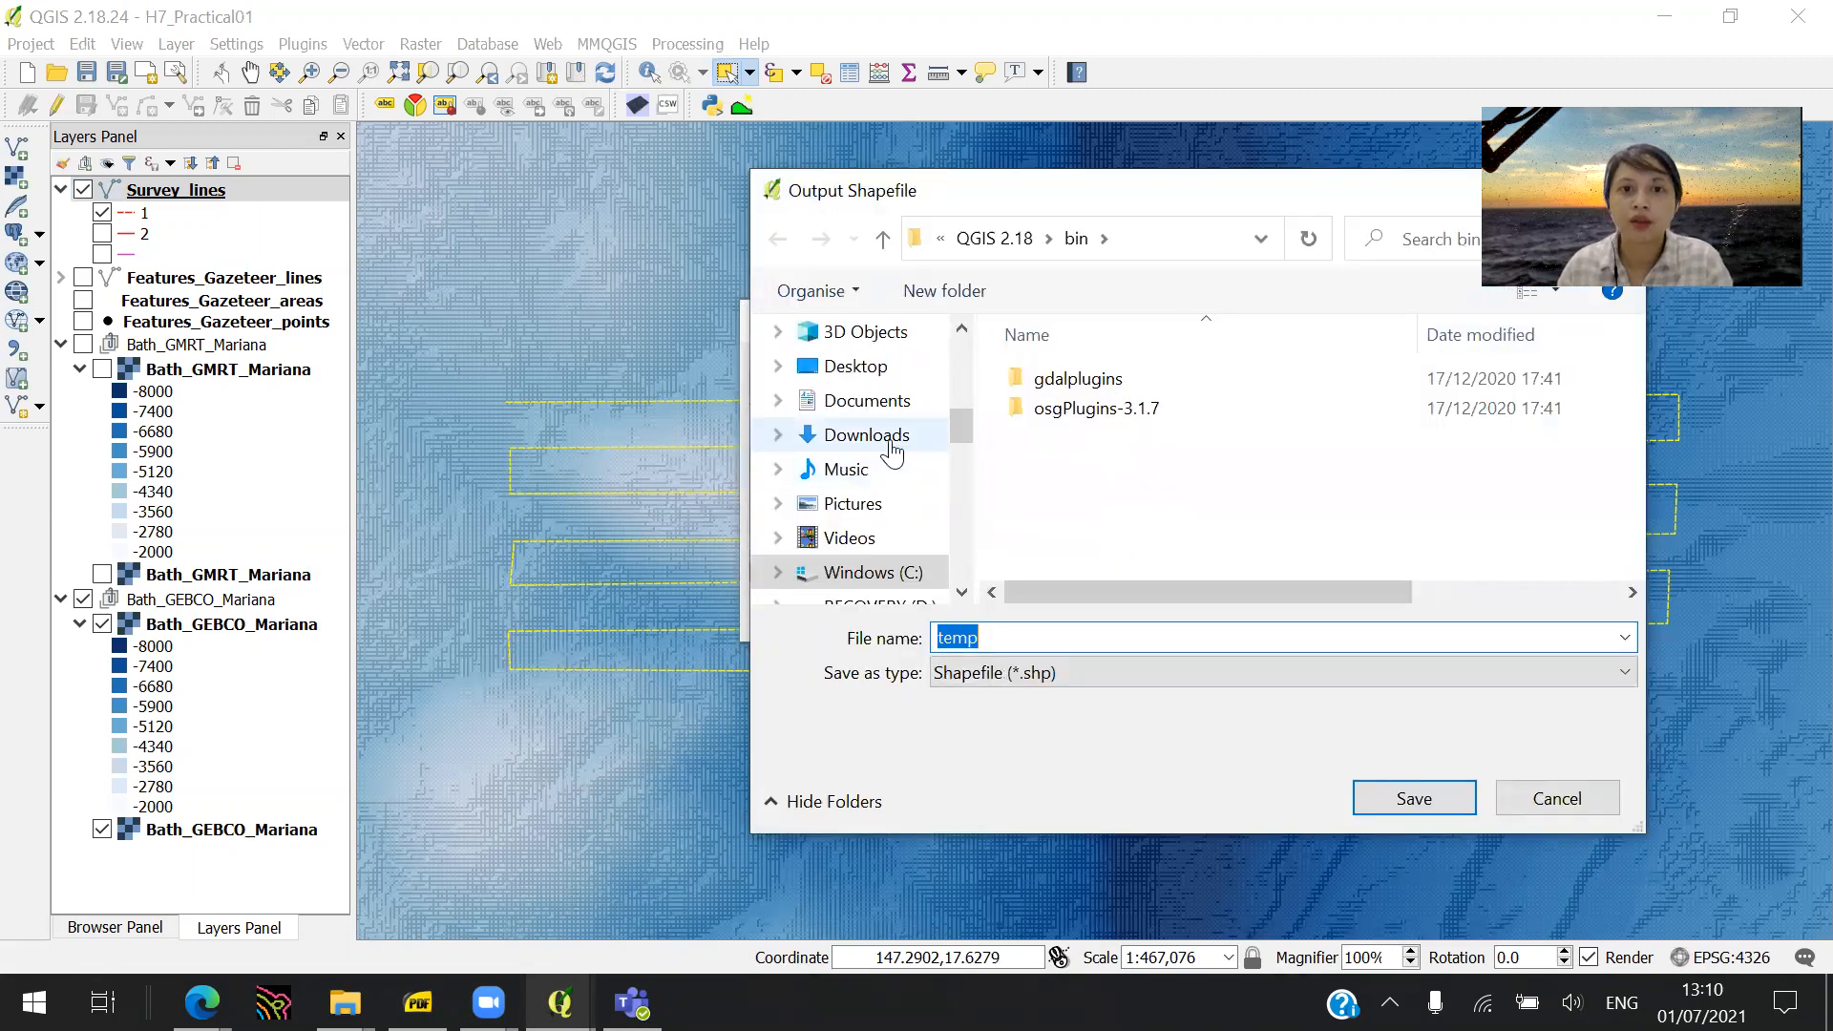
{"action": "left_click", "coordinate": [867, 403]}
{"action": "double_click", "coordinate": [1117, 380]}
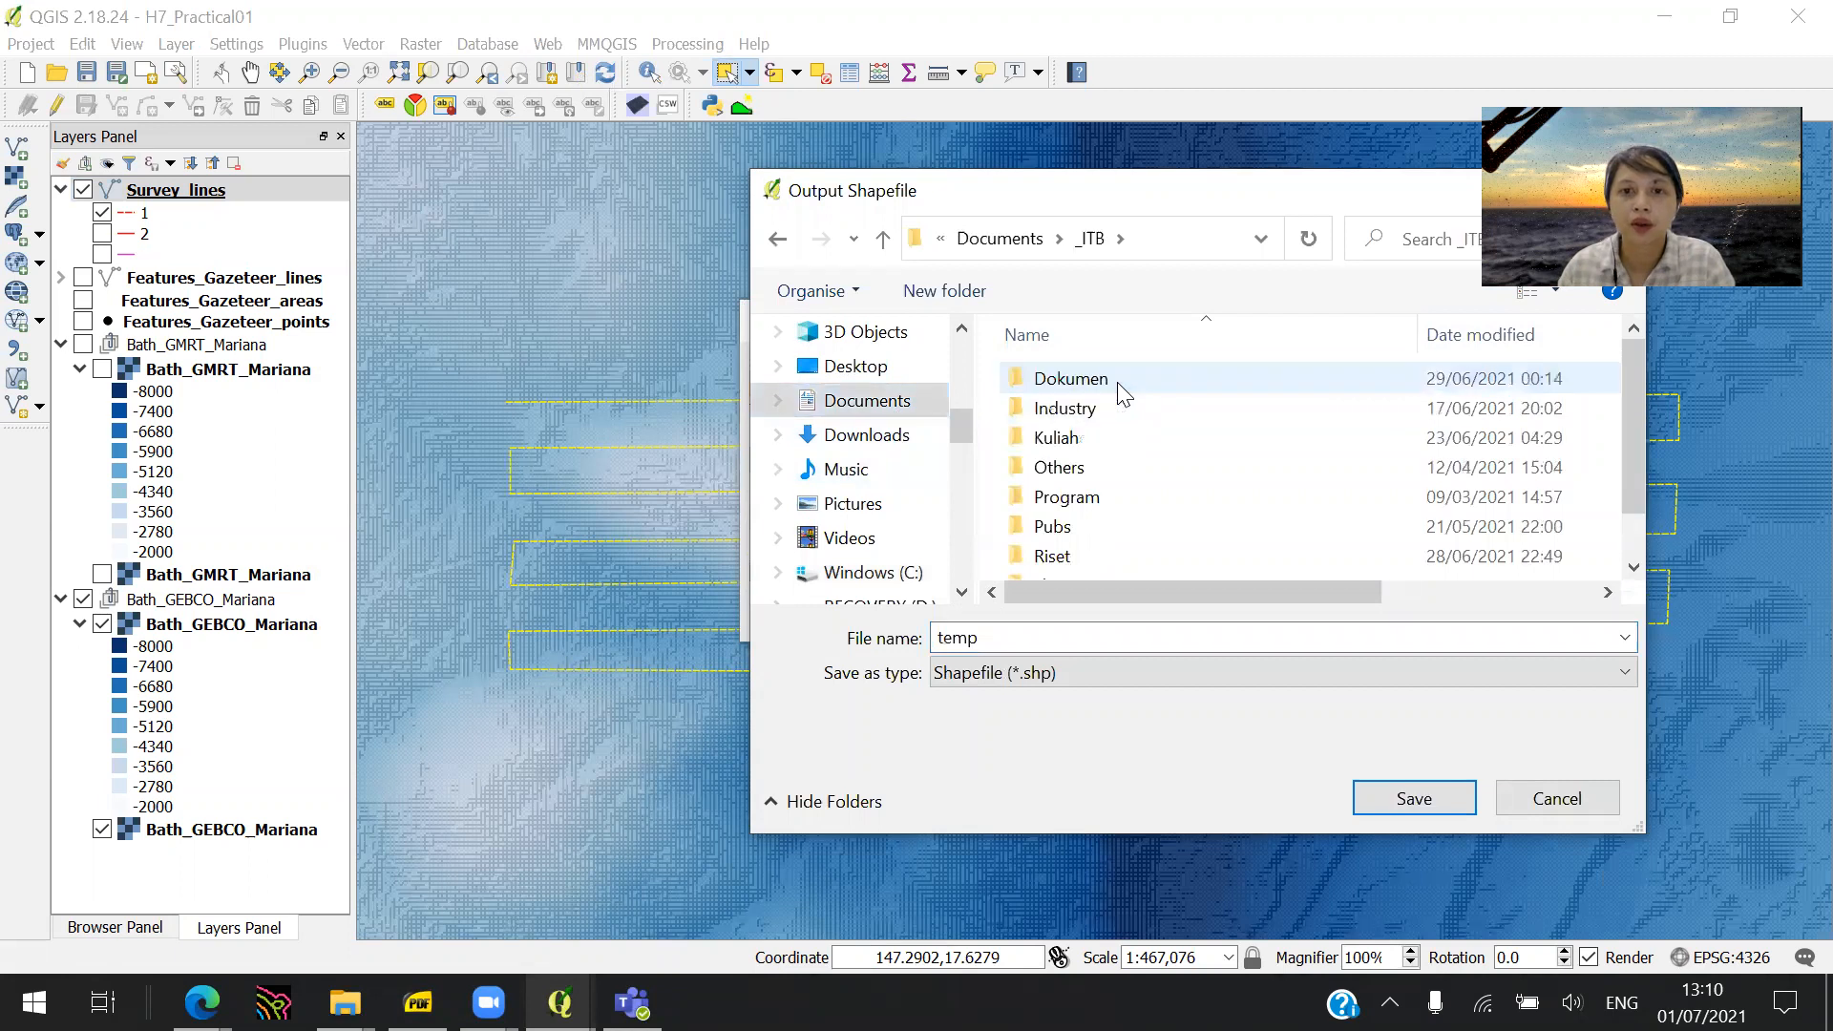
{"action": "double_click", "coordinate": [1116, 441]}
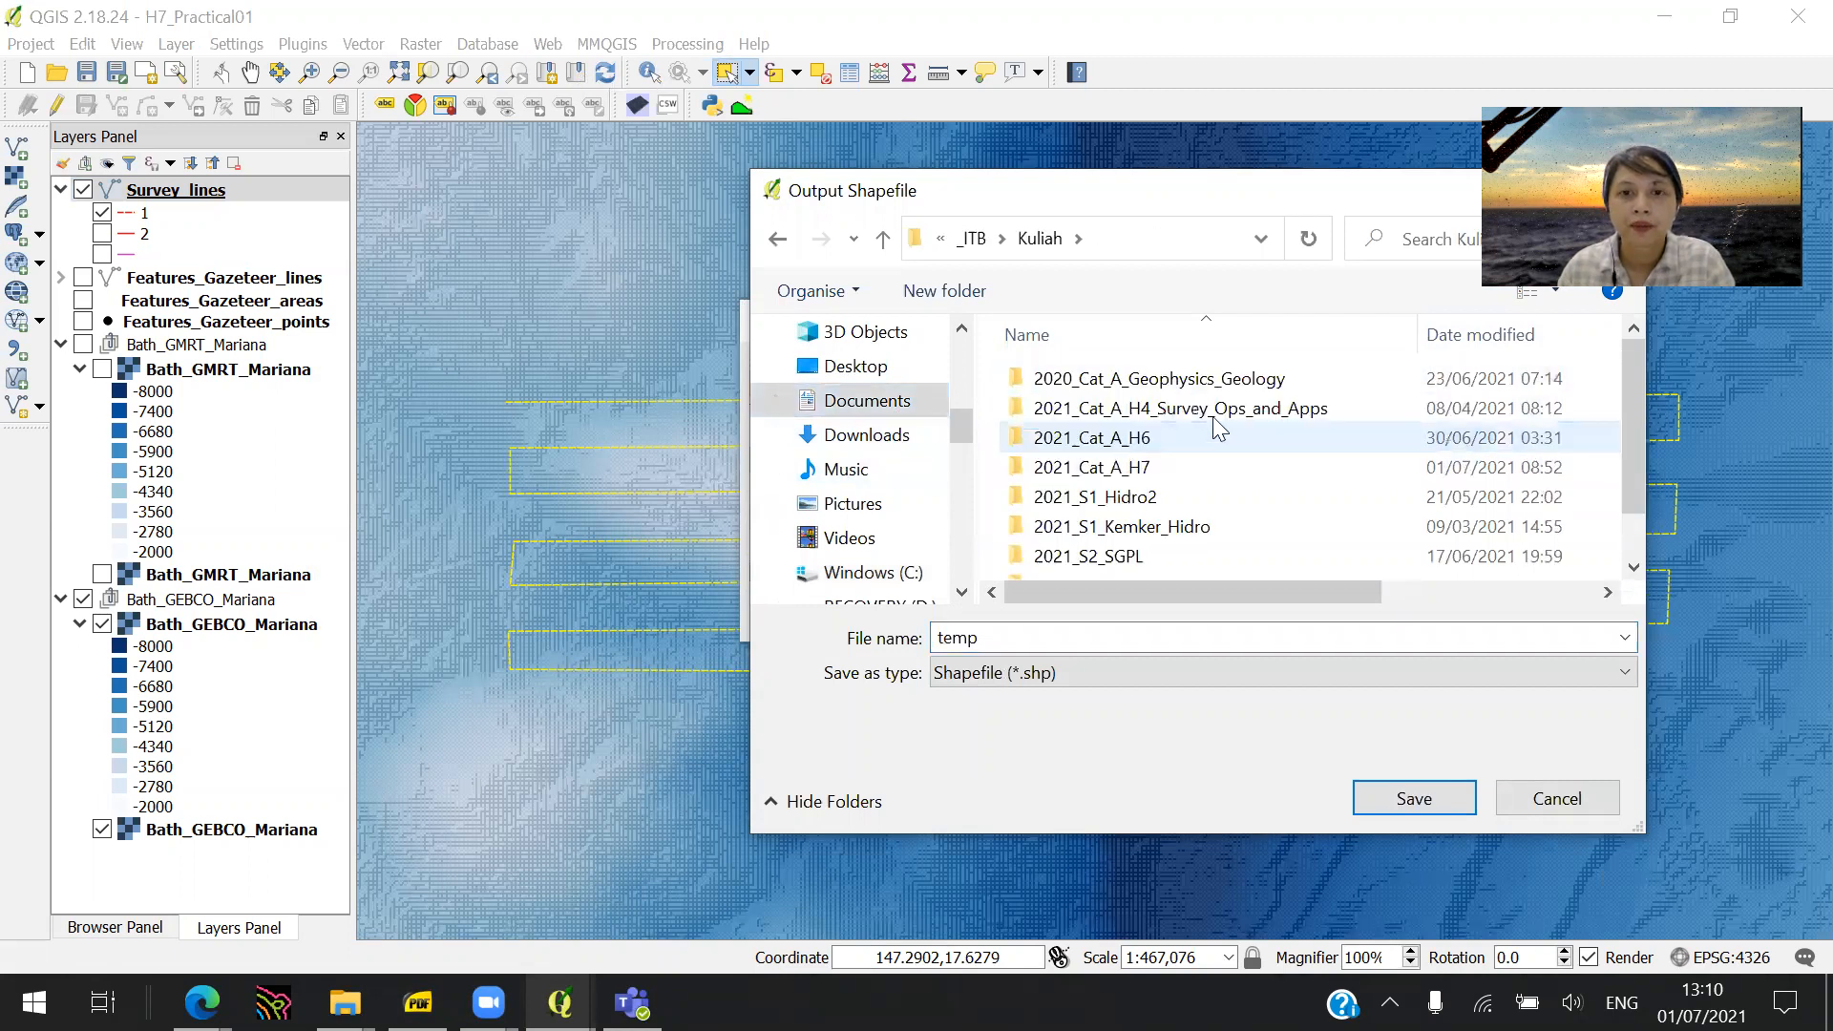
{"action": "double_click", "coordinate": [1224, 466]}
{"action": "double_click", "coordinate": [1176, 374]}
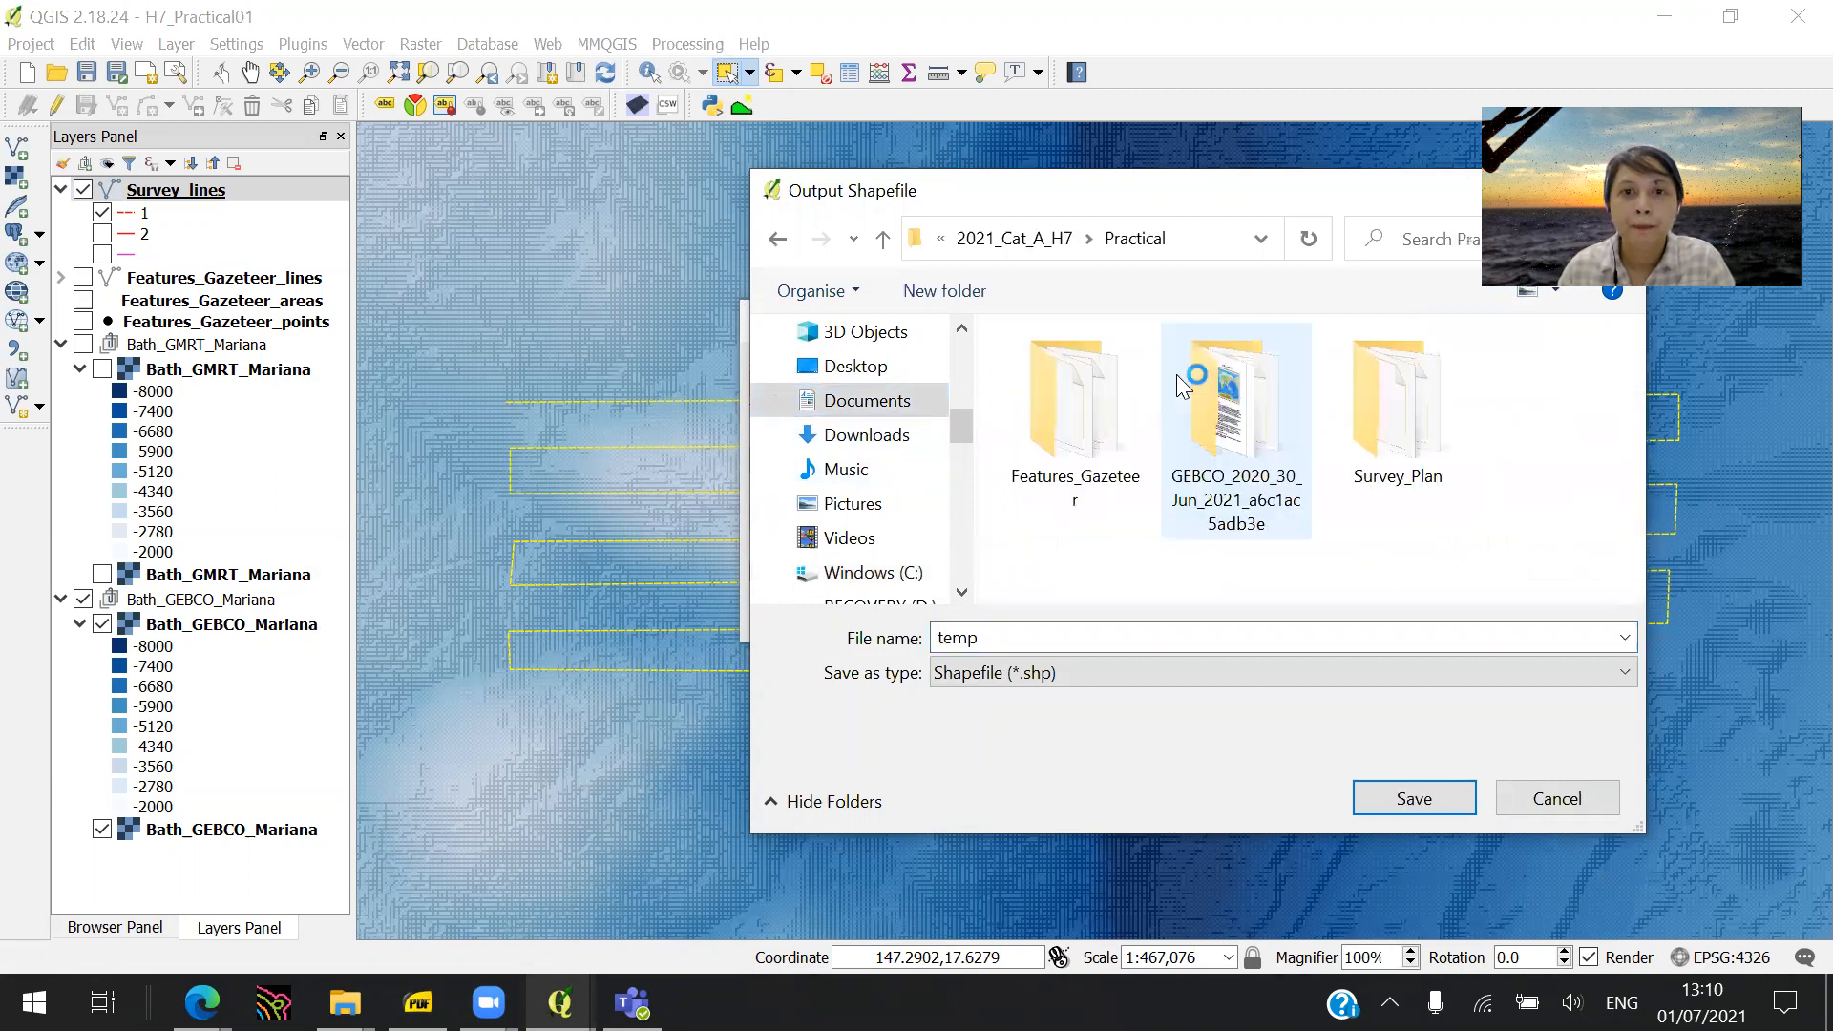
{"action": "double_click", "coordinate": [1424, 449]}
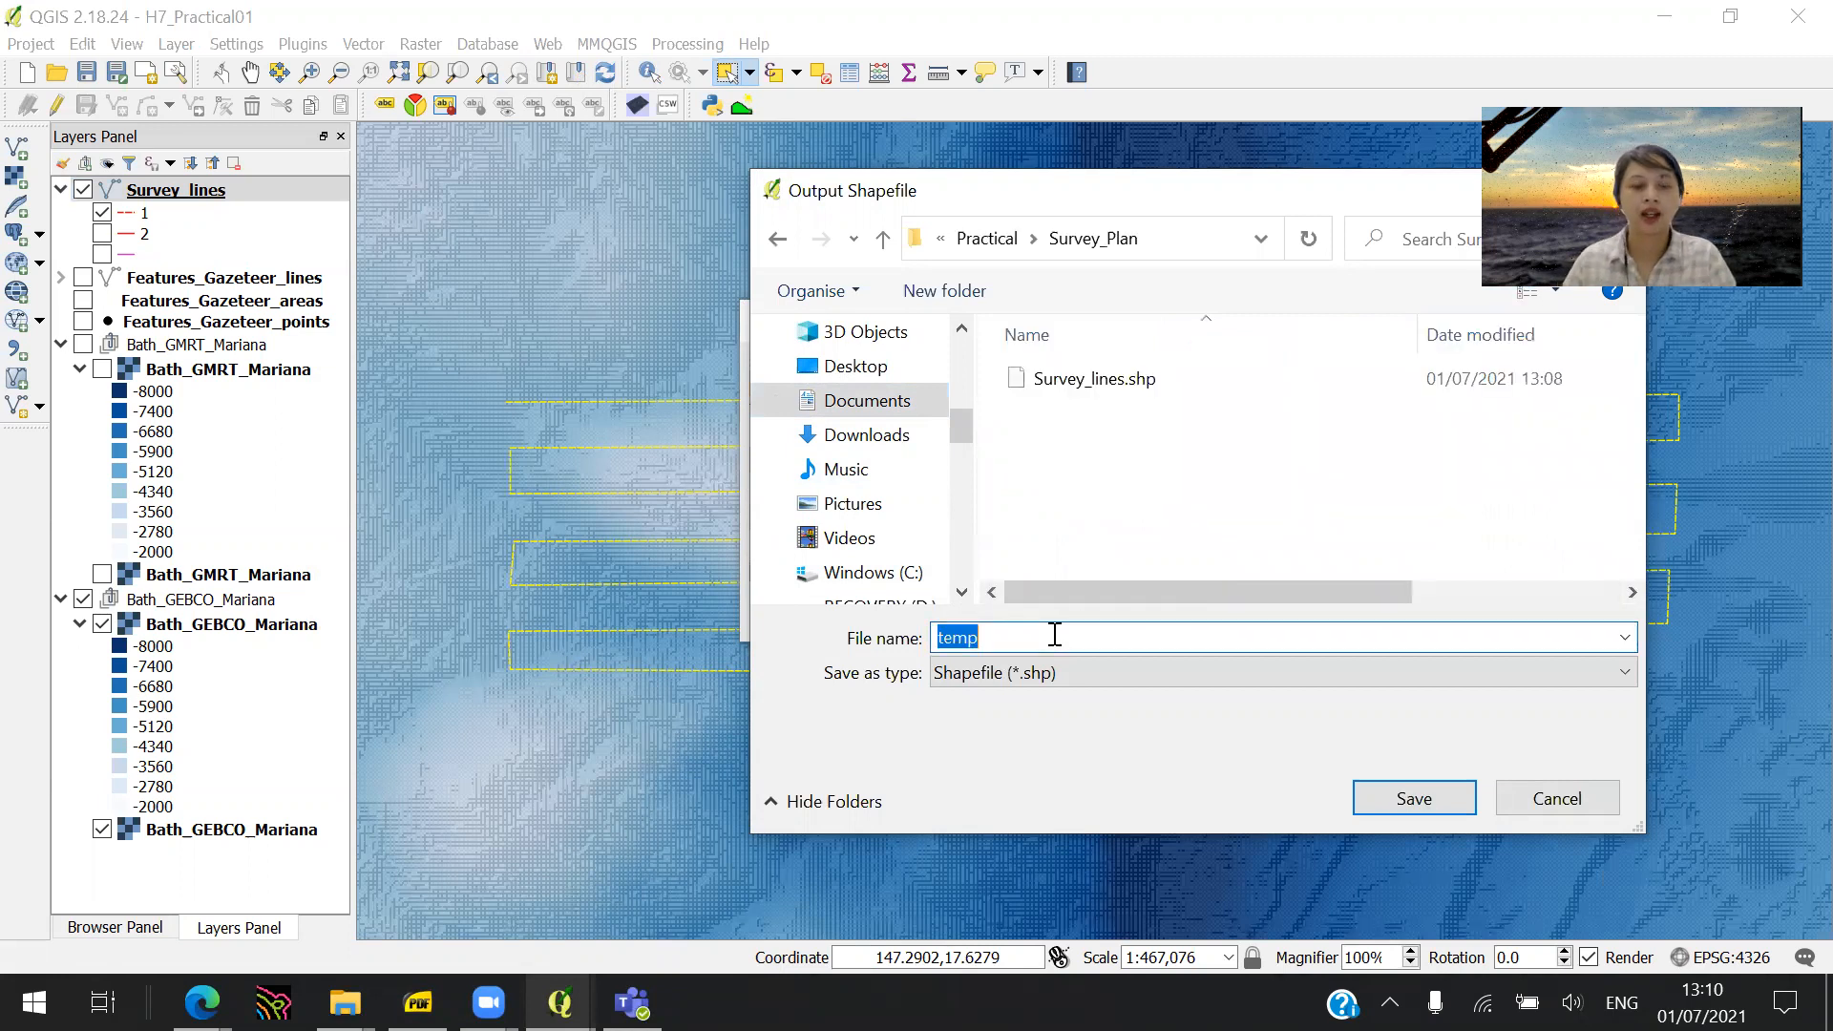
{"action": "type", "text": "Survey_"}
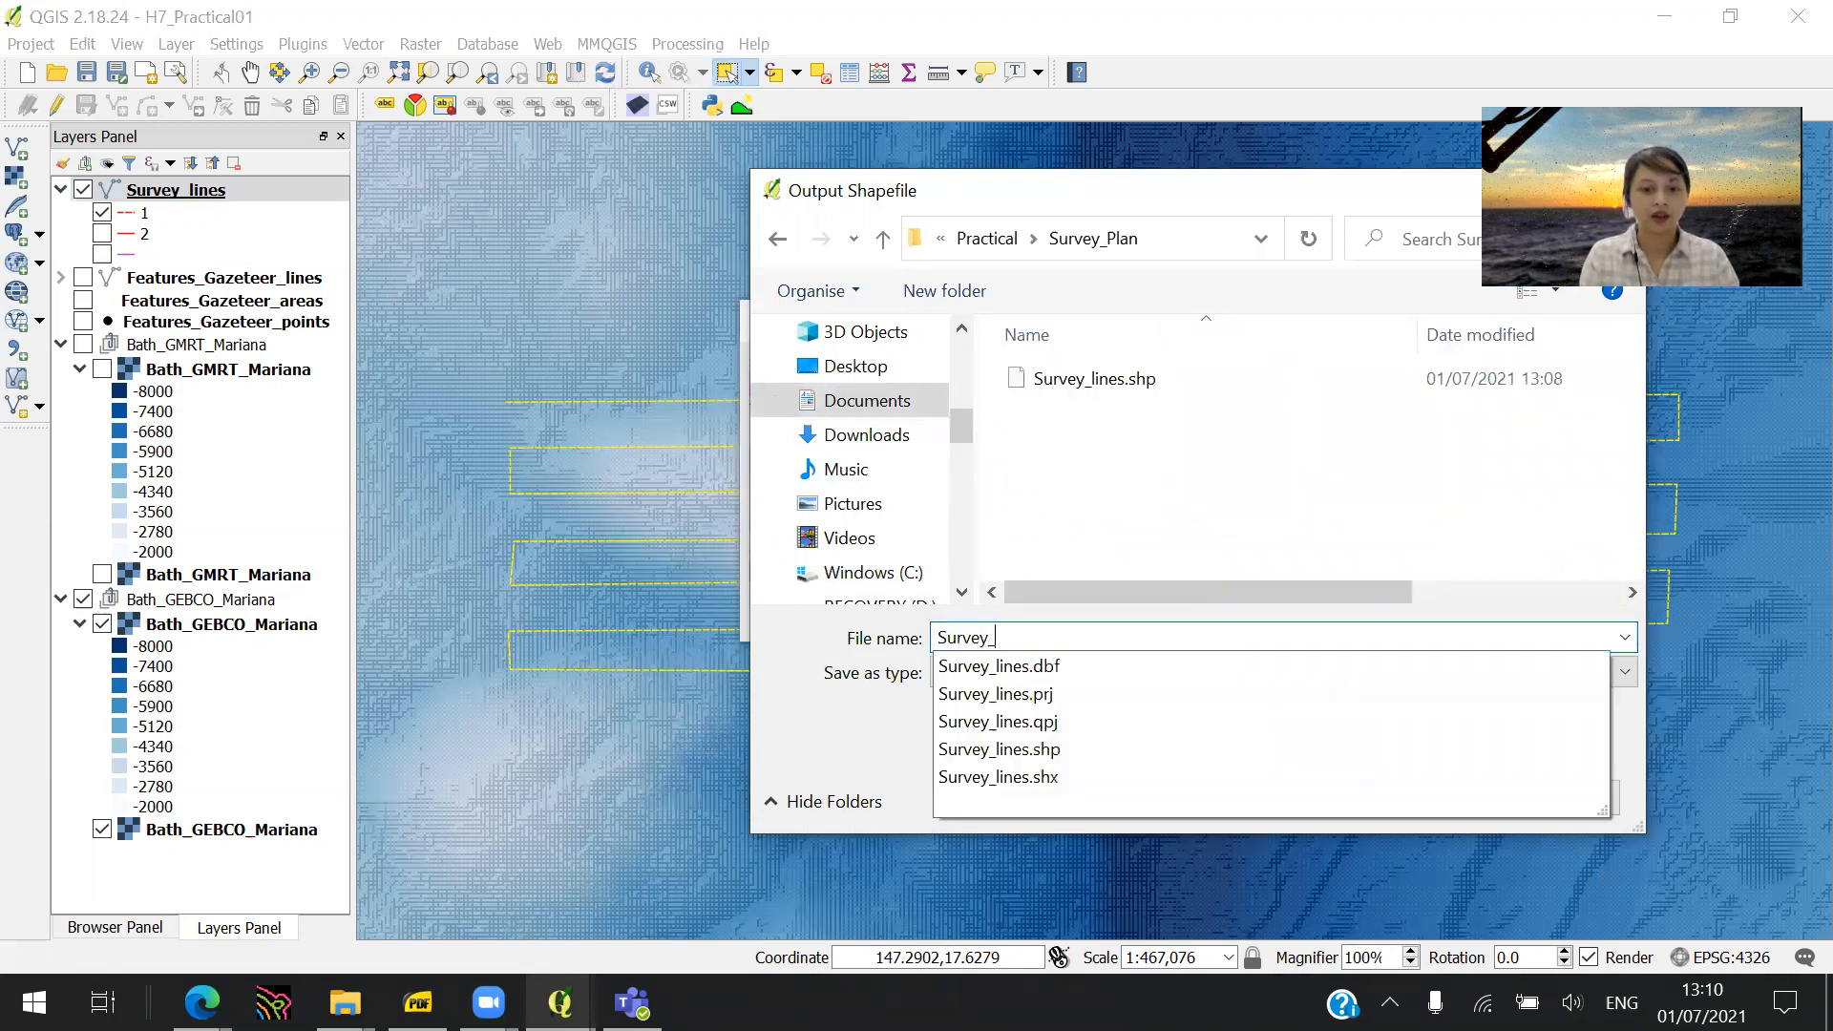
{"action": "type", "text": "points"}
{"action": "left_click", "coordinate": [1392, 792]}
{"action": "left_click", "coordinate": [880, 618]}
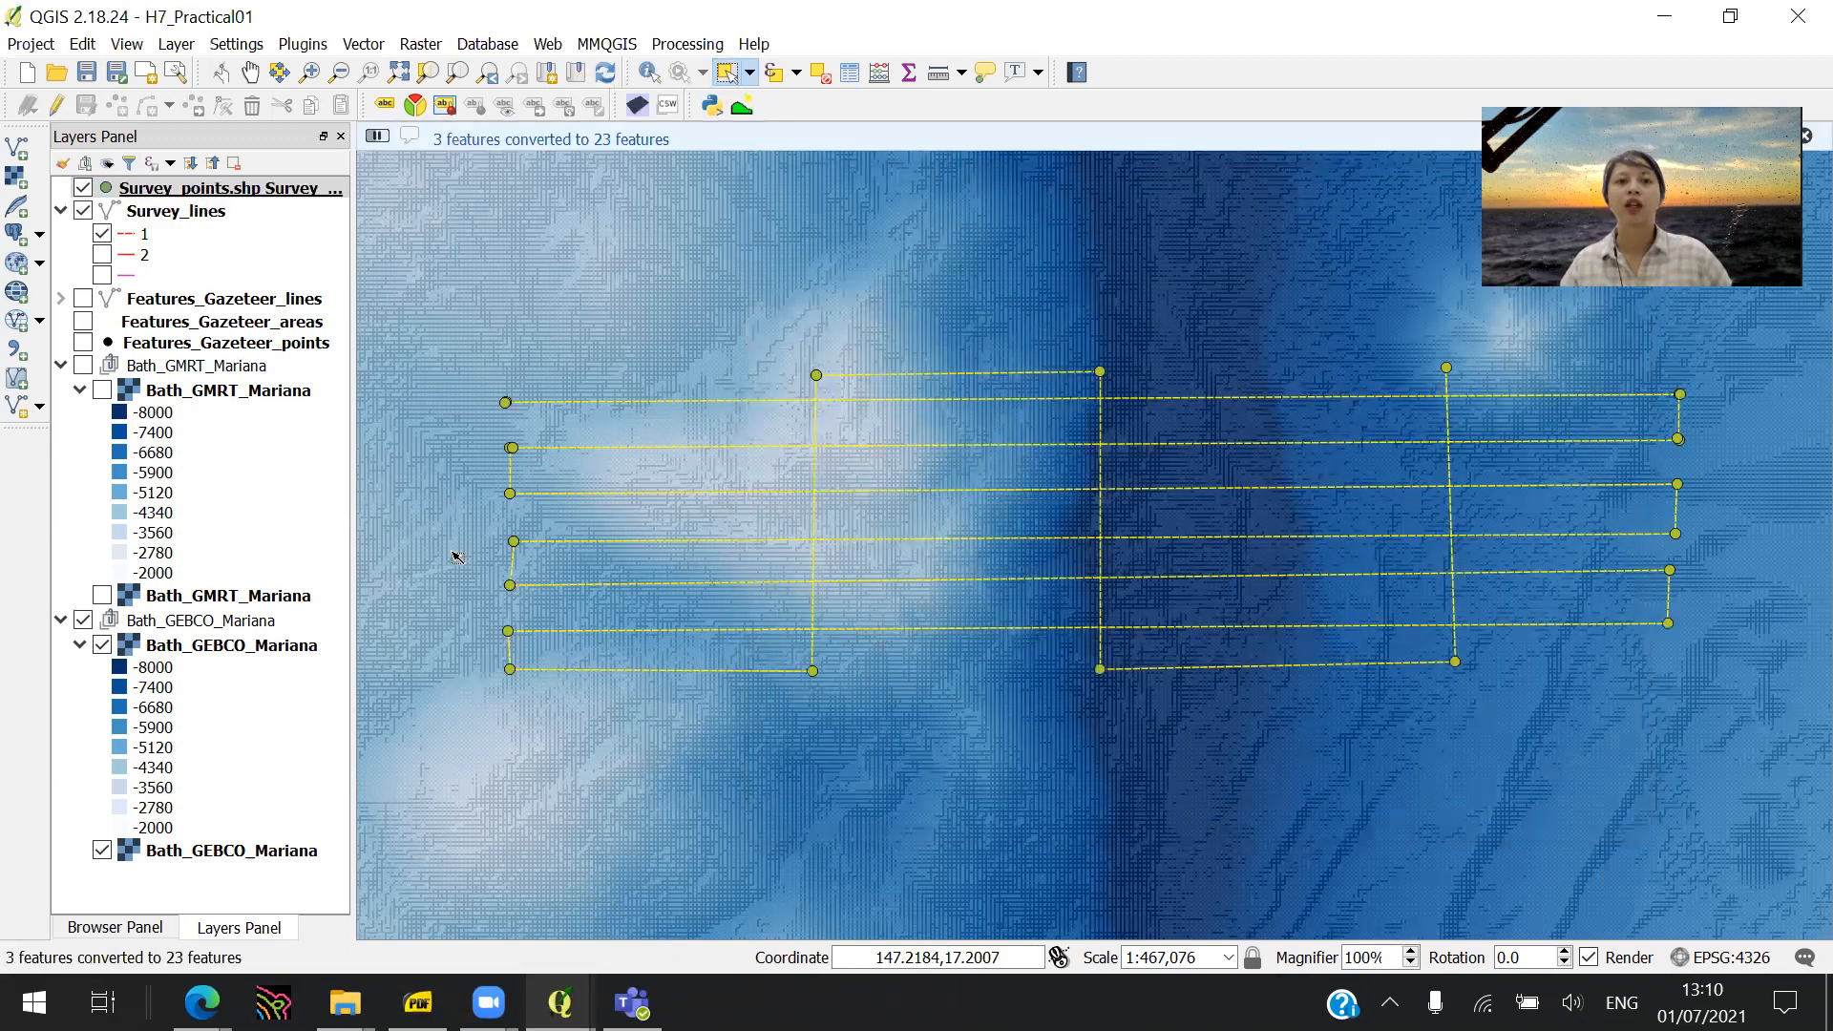
- Hide the category 1 lines of the Survey_lines layer so only the converted nodes are displayed
{"action": "scroll", "coordinate": [1480, 458], "scroll_direction": "up", "scroll_amount": 1}
{"action": "scroll", "coordinate": [589, 536], "scroll_direction": "down", "scroll_amount": 1}
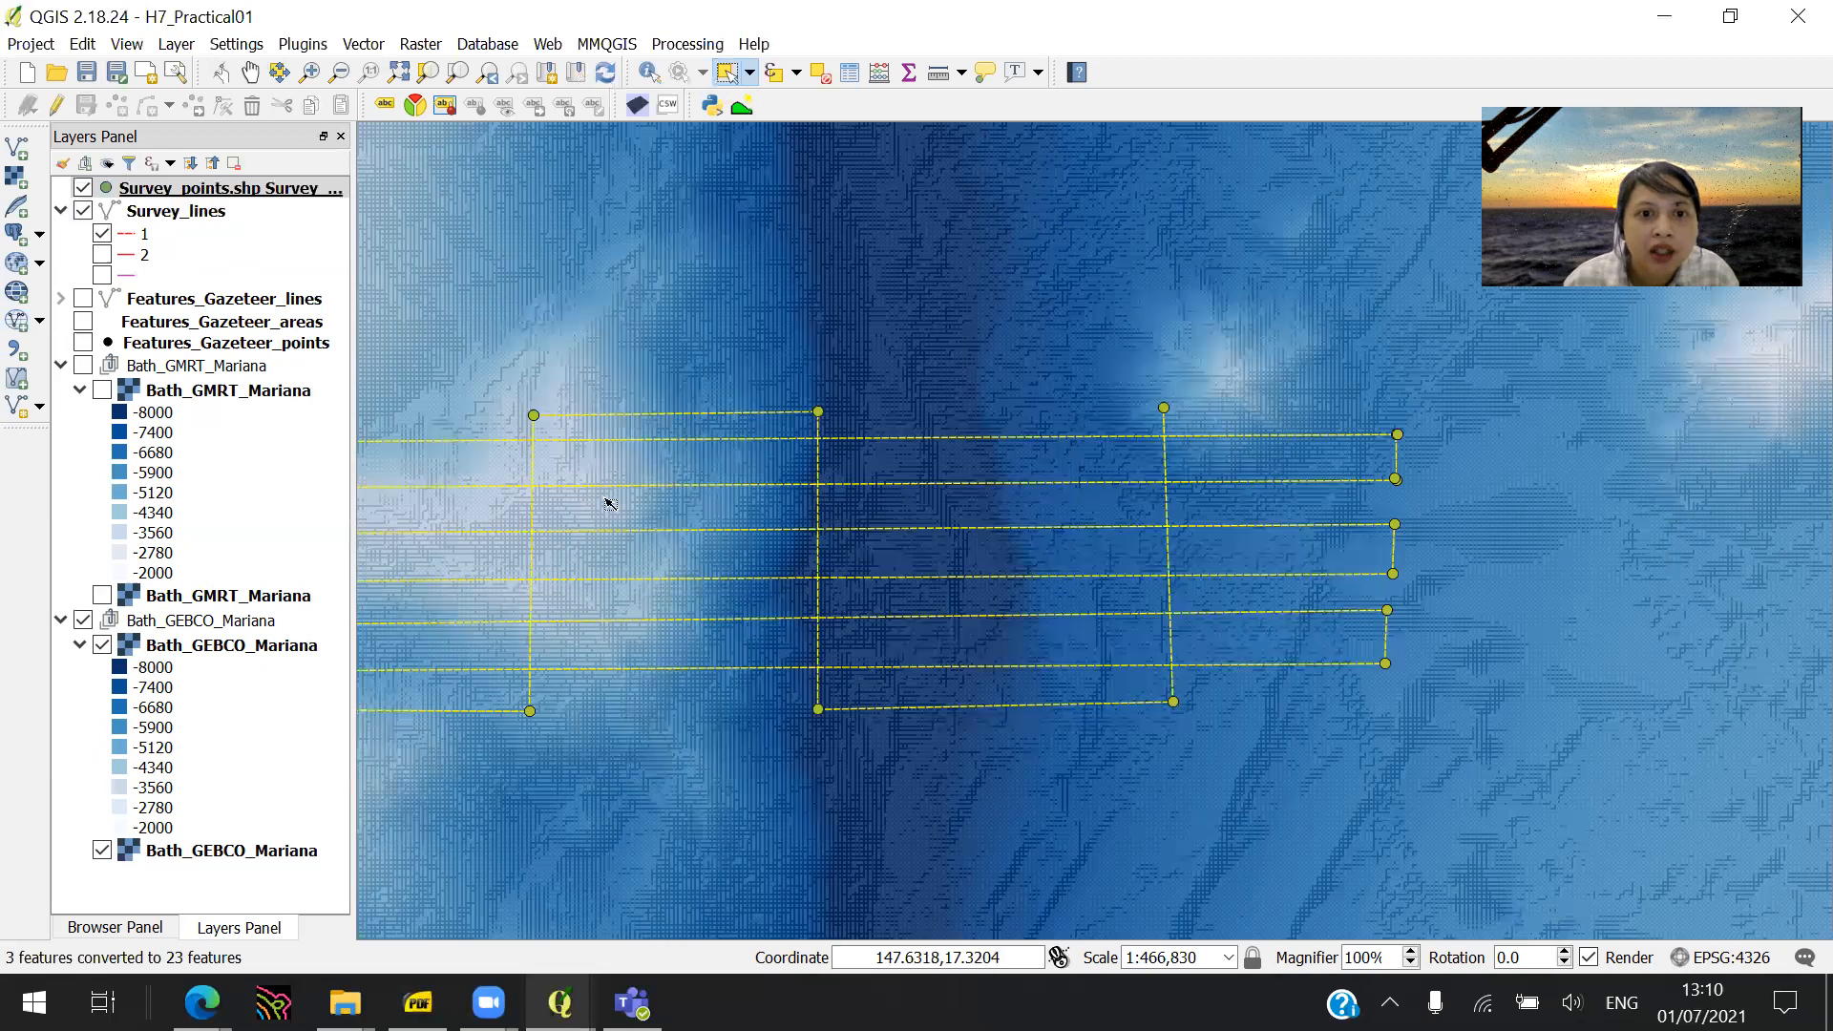
{"action": "left_click_drag", "start_coordinate": [595, 526], "coordinate": [1301, 544]}
{"action": "left_click", "coordinate": [101, 233]}
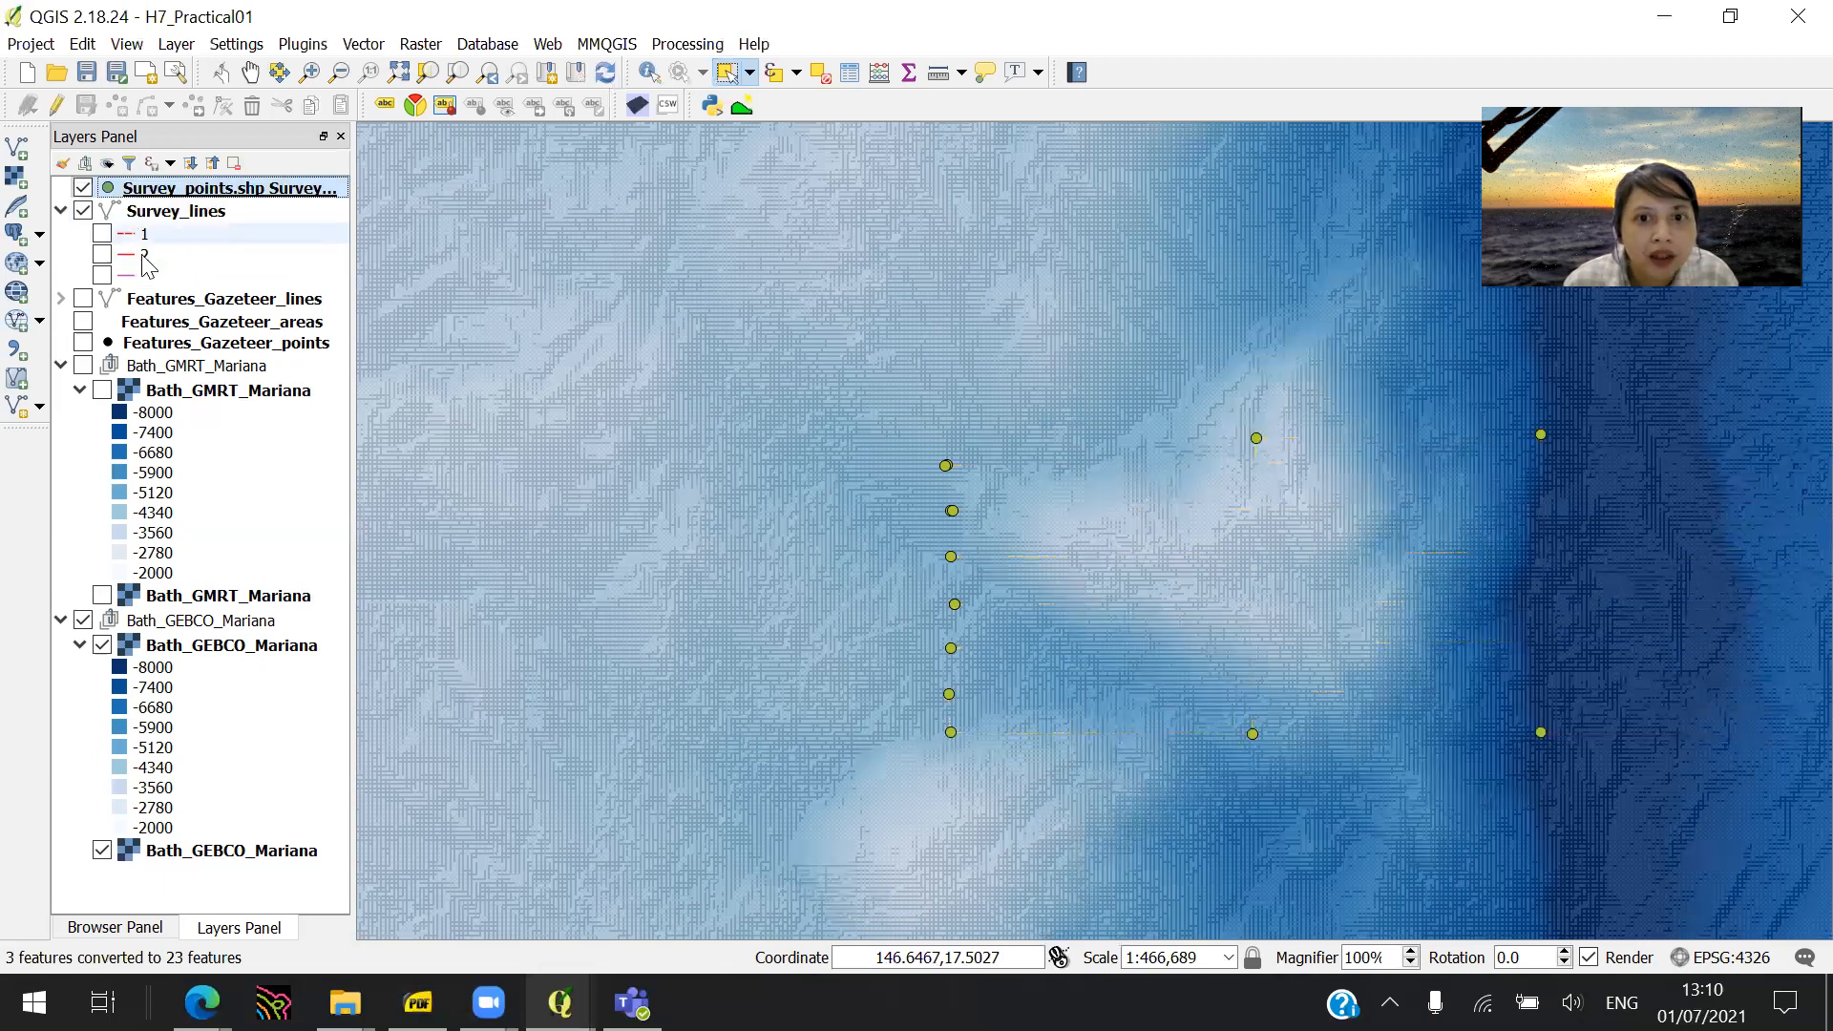
- Enable editing on the Survey_points layer and delete the eastern duplicate of the northernmost point pair at the tracks' western end
{"action": "scroll", "coordinate": [980, 510], "scroll_direction": "up", "scroll_amount": 2}
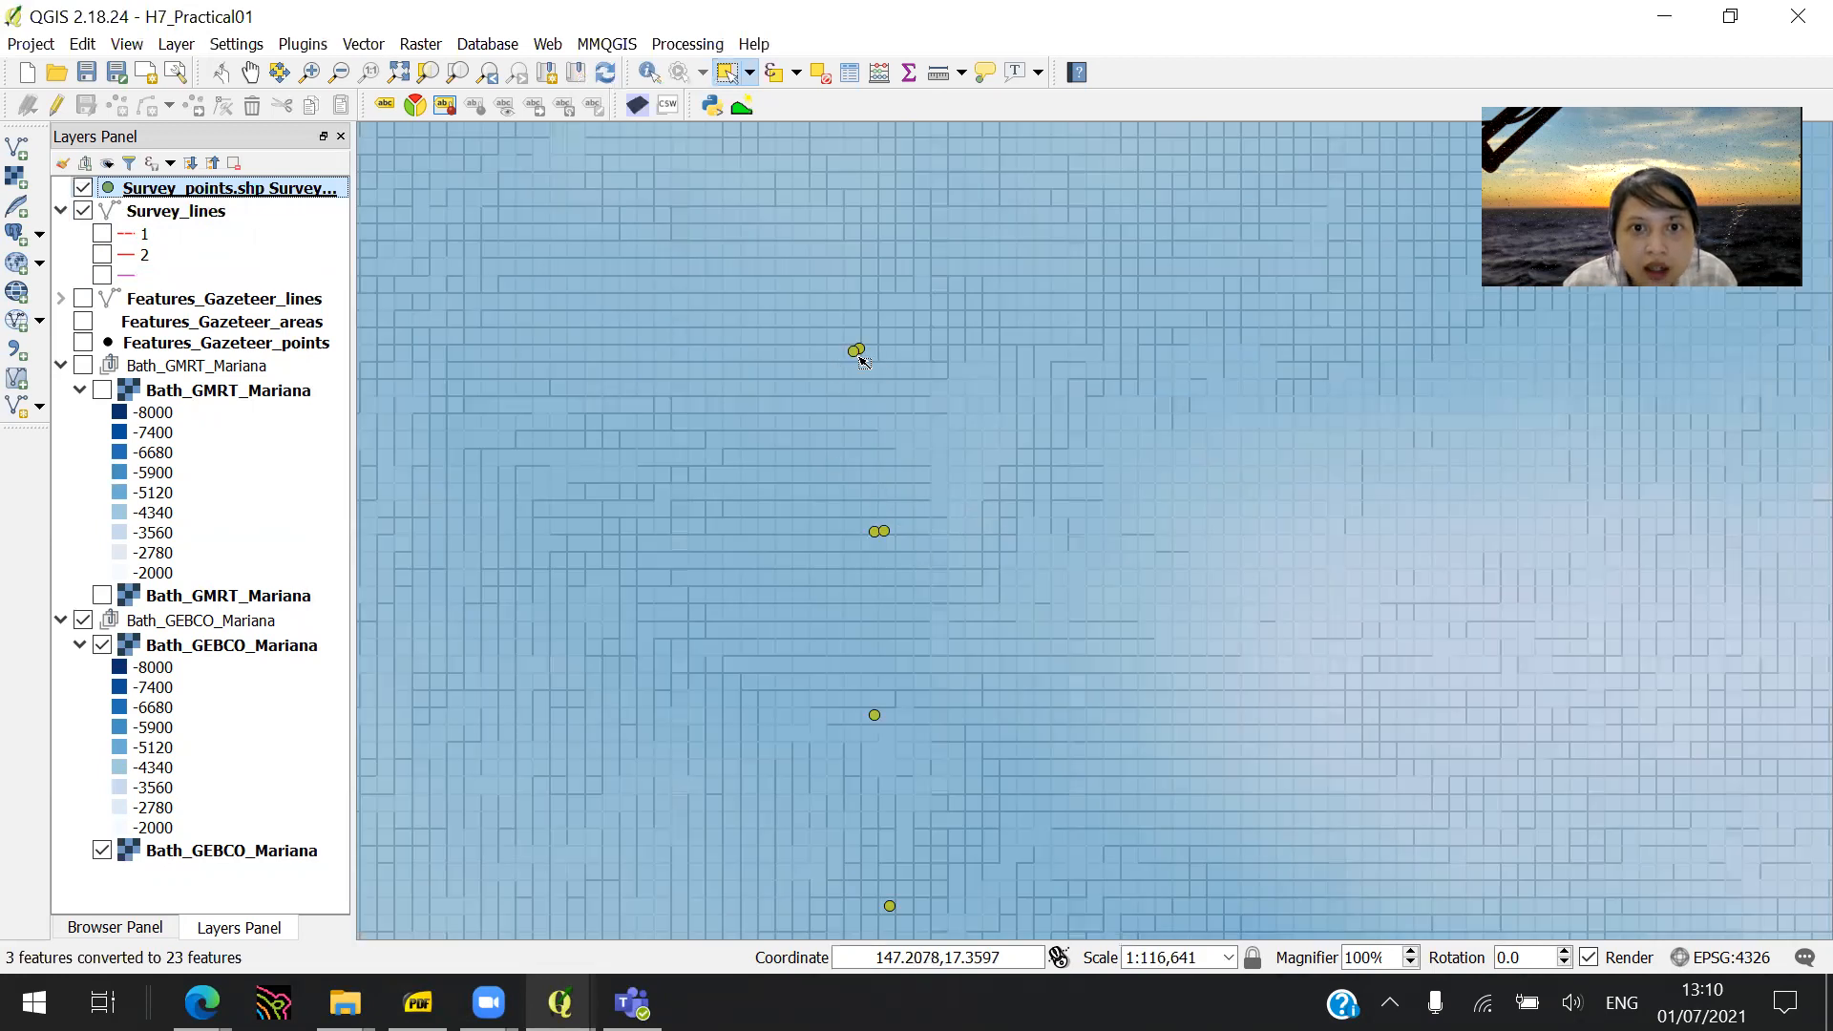
{"action": "left_click", "coordinate": [864, 346]}
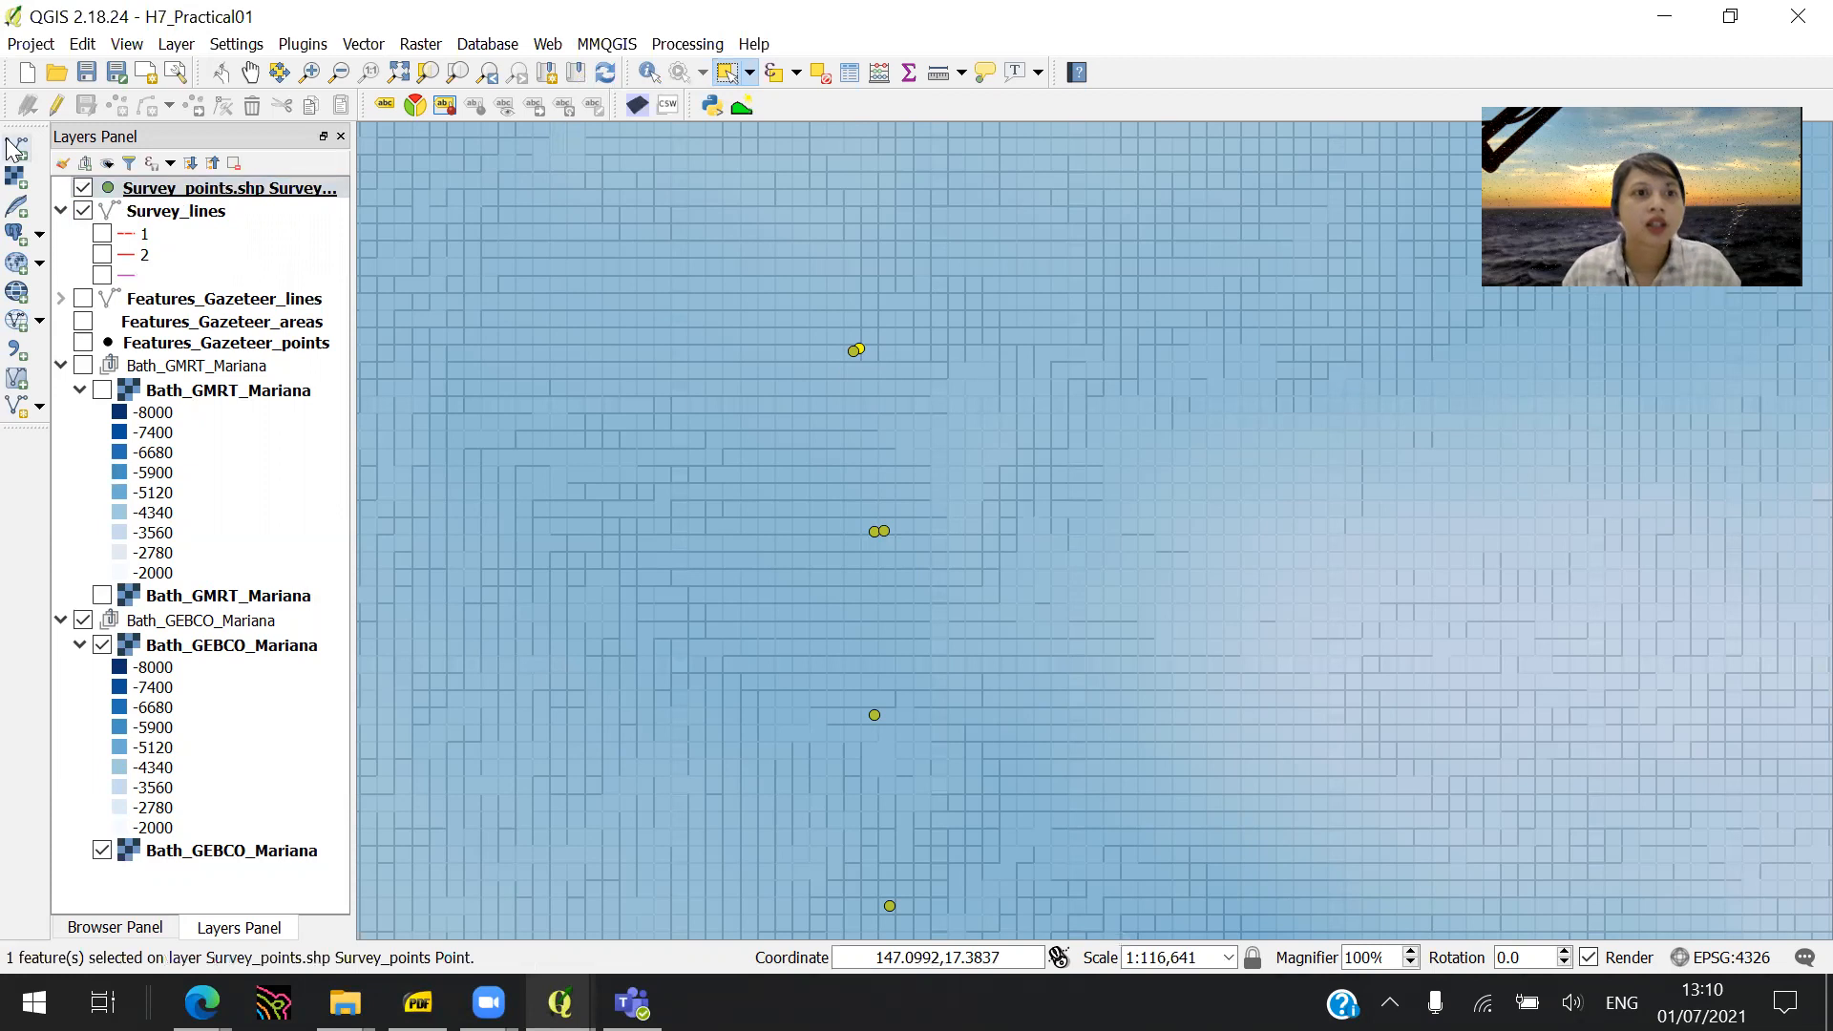
{"action": "left_click", "coordinate": [57, 103]}
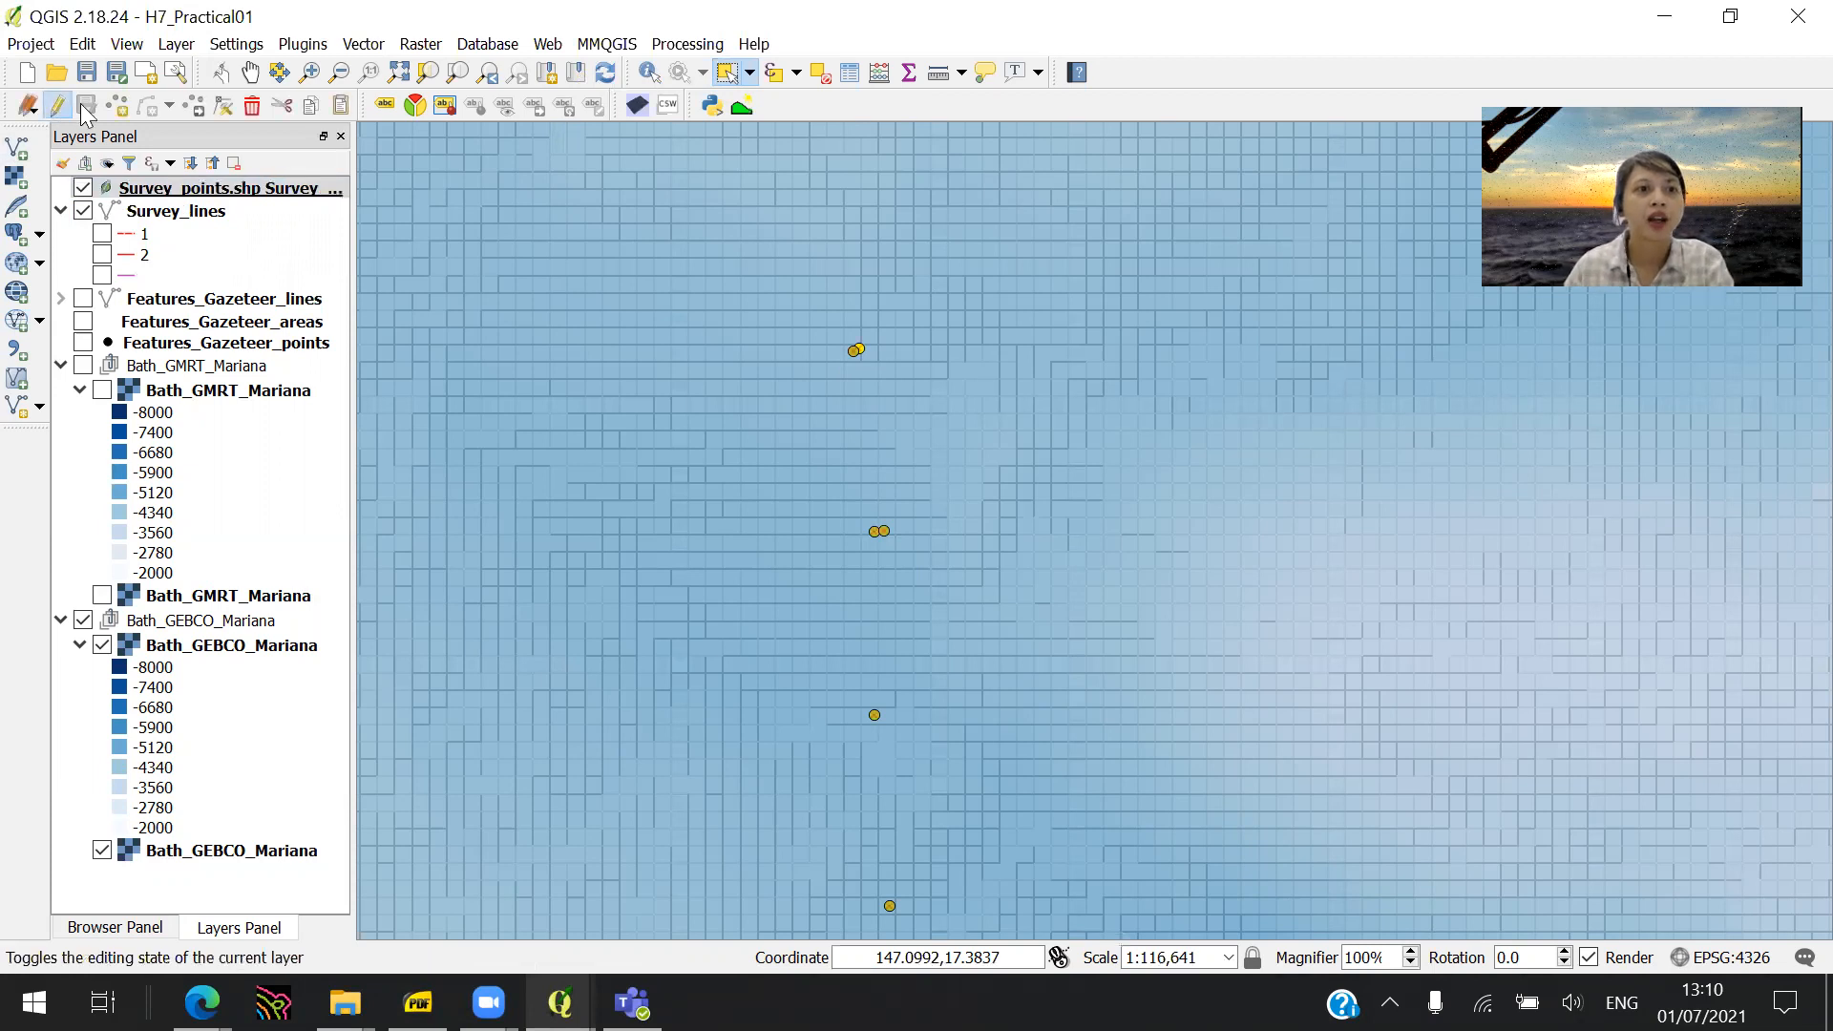
{"action": "left_click", "coordinate": [251, 106]}
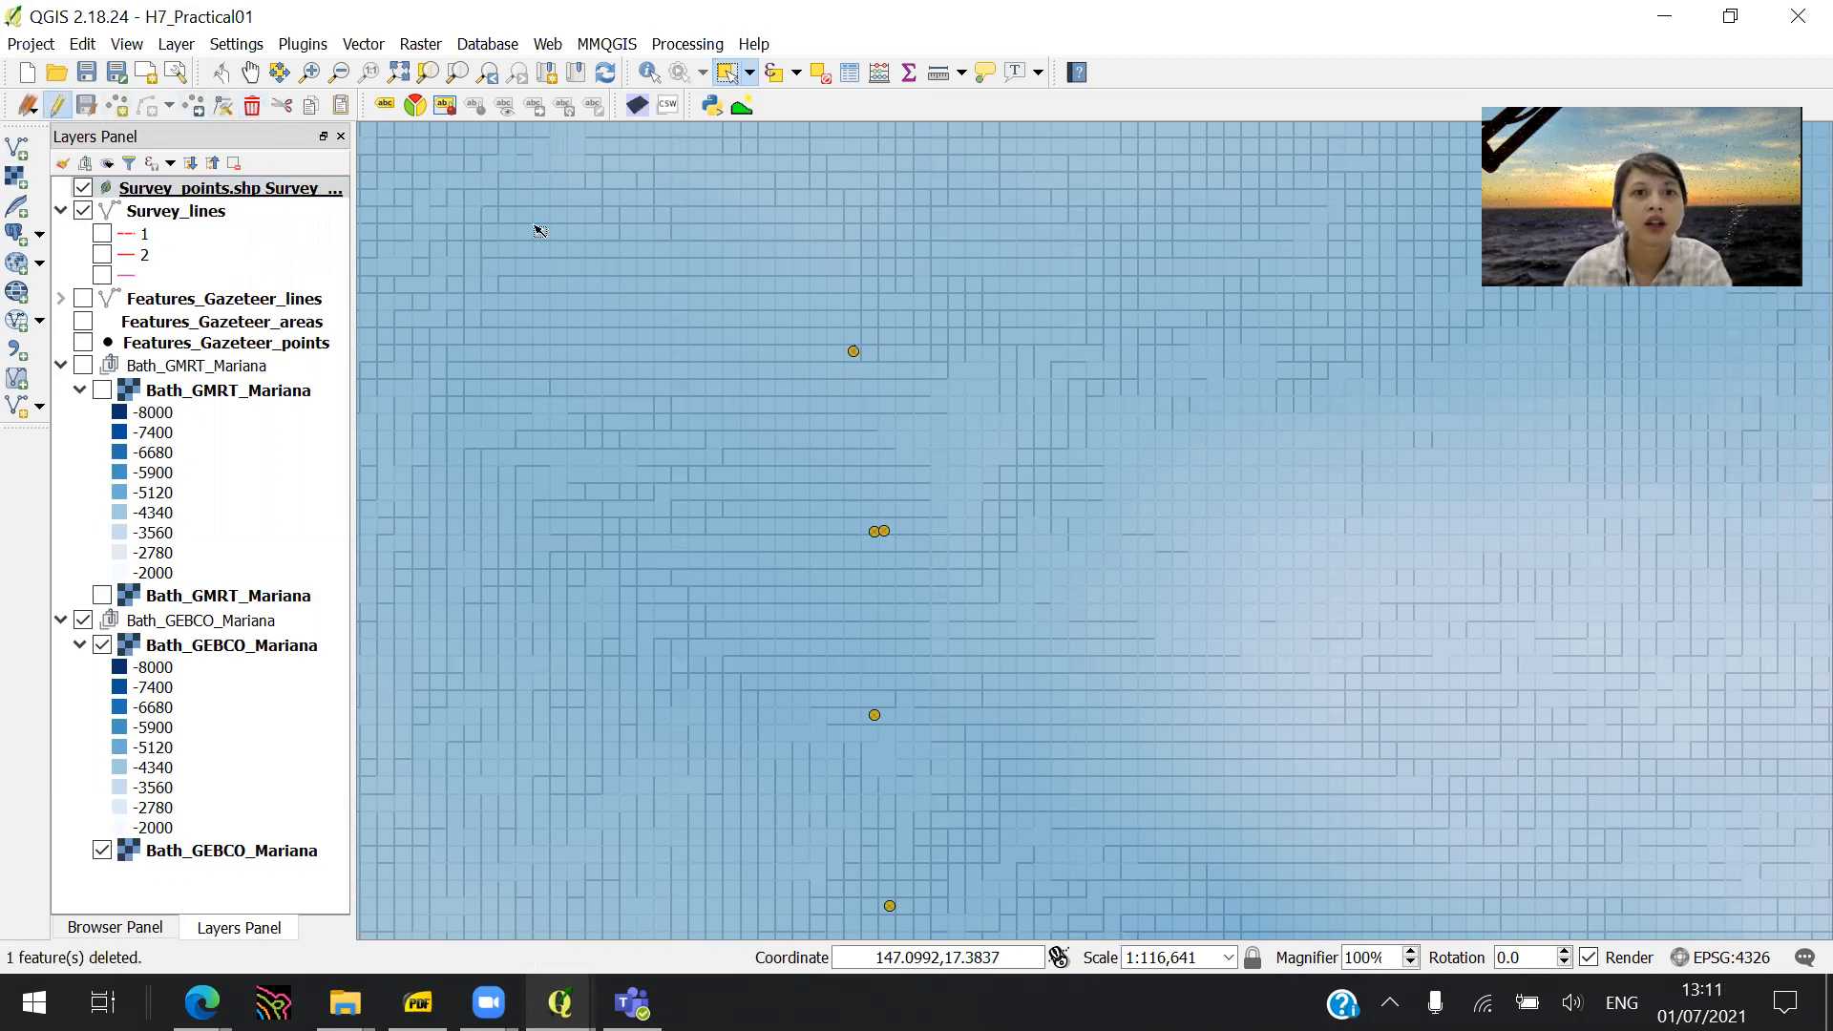
- Delete the eastern point of the second close pair from the north in the western column of survey points
{"action": "left_click", "coordinate": [892, 534]}
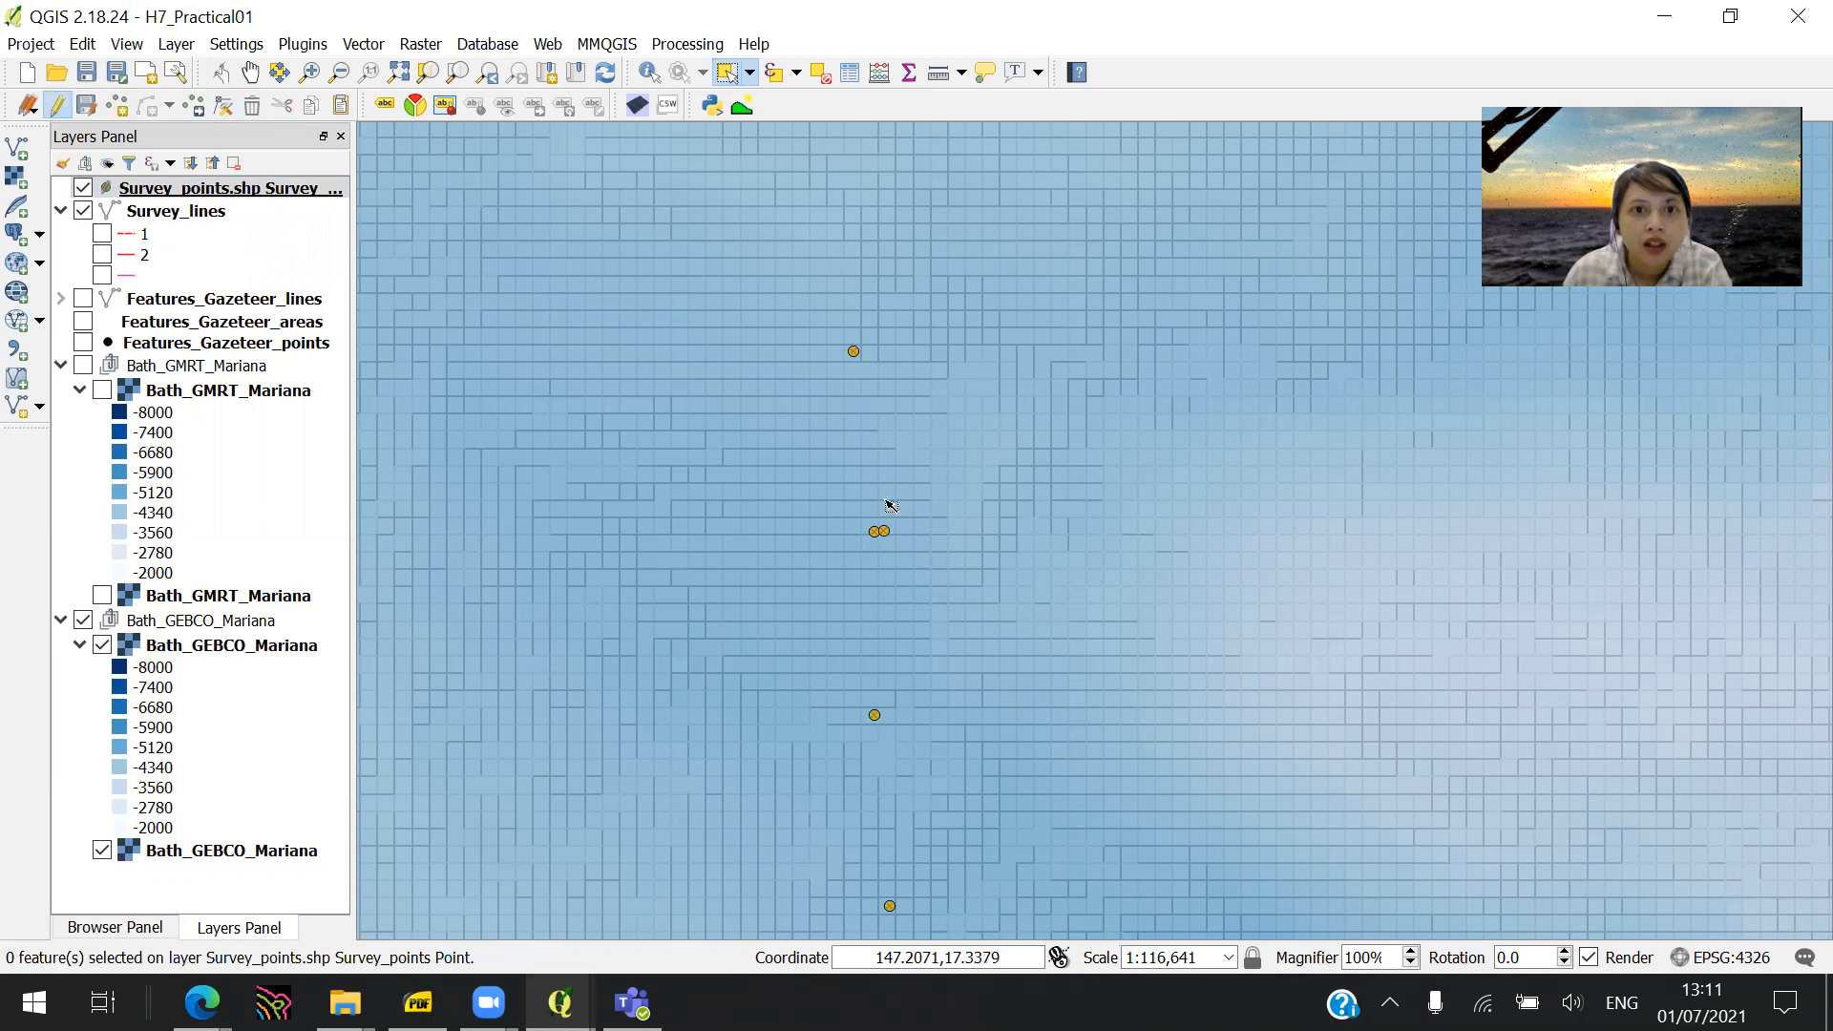
{"action": "left_click_drag", "start_coordinate": [917, 574], "coordinate": [886, 538]}
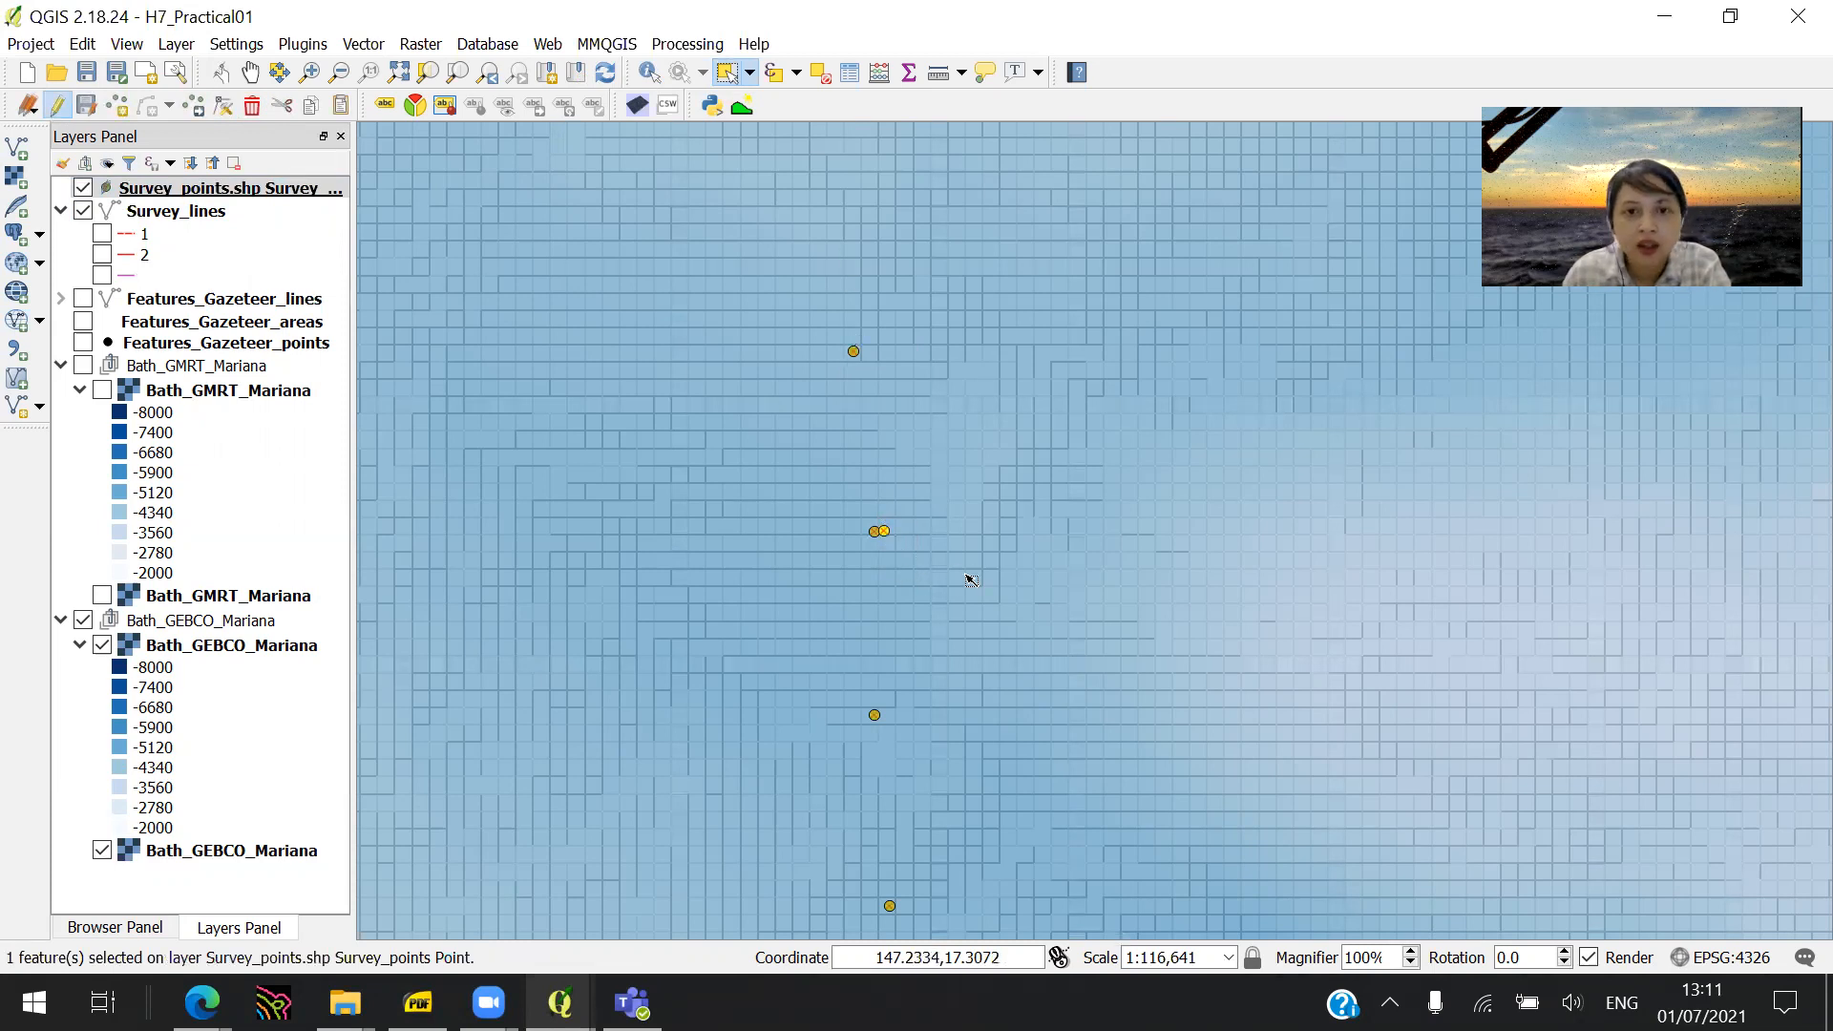
{"action": "key", "text": "Delete"}
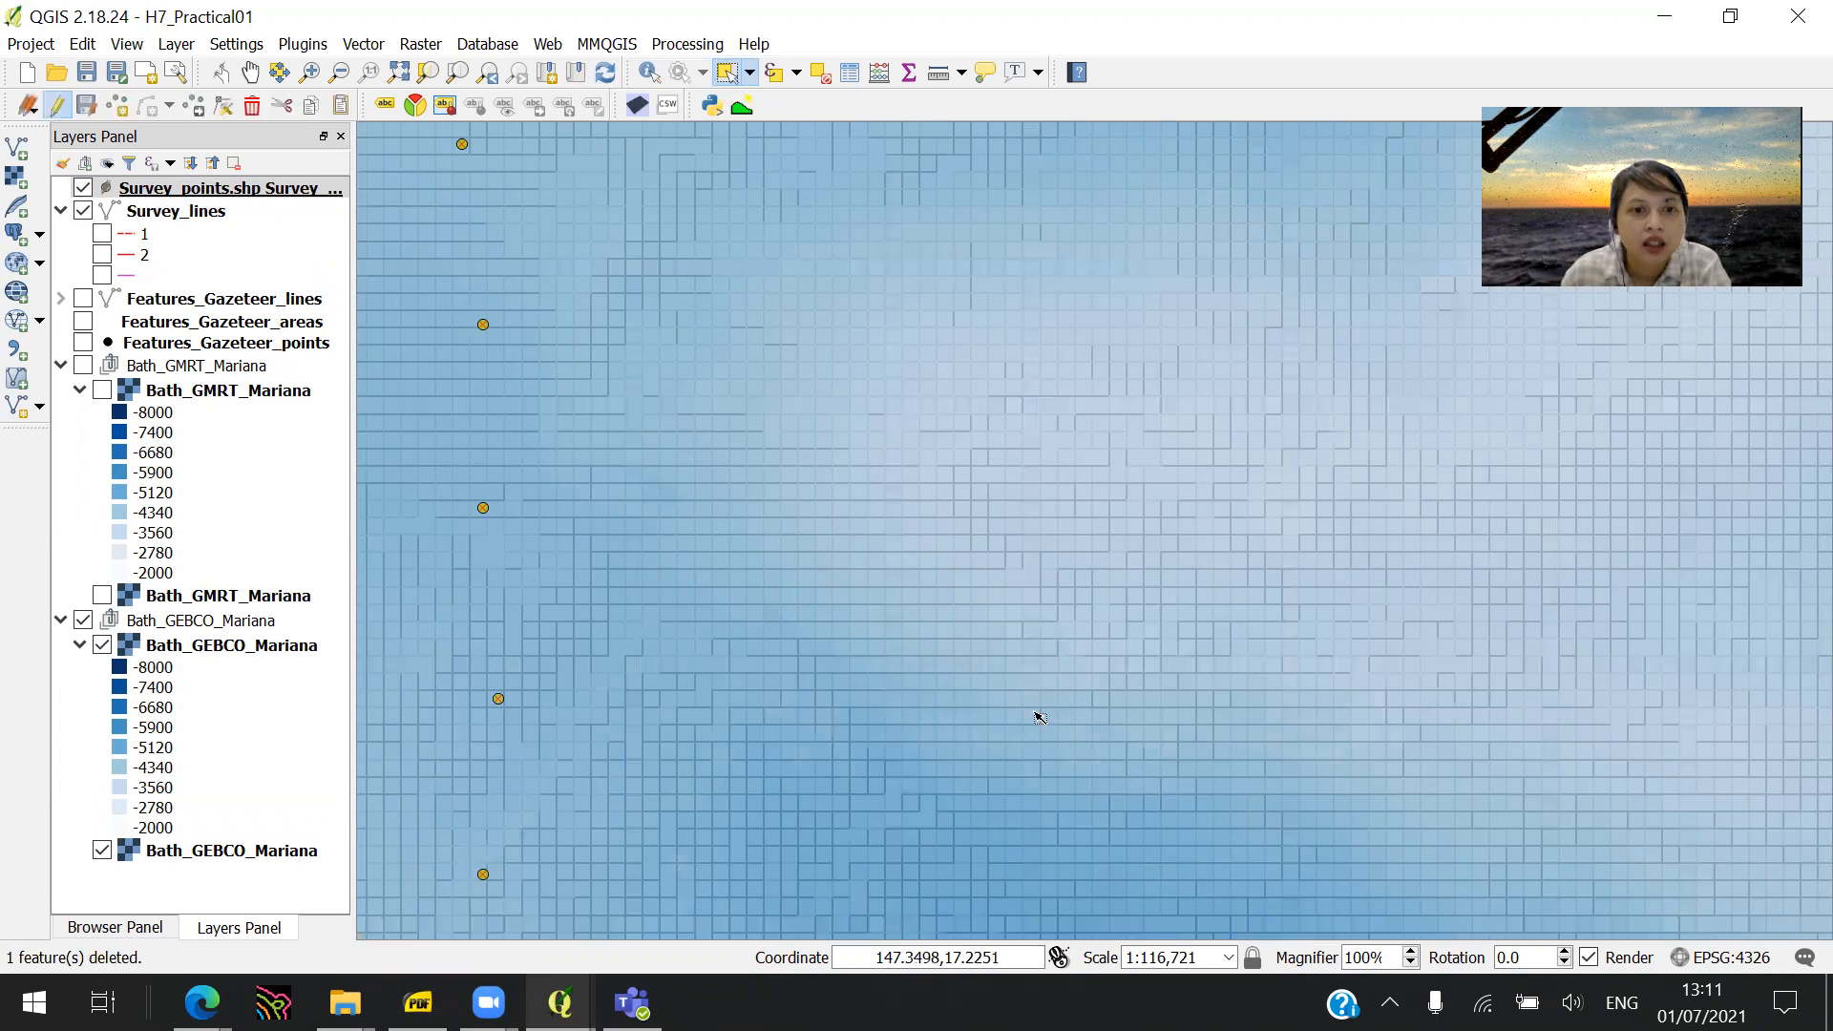
{"action": "scroll", "coordinate": [1150, 734], "scroll_direction": "down", "scroll_amount": 1}
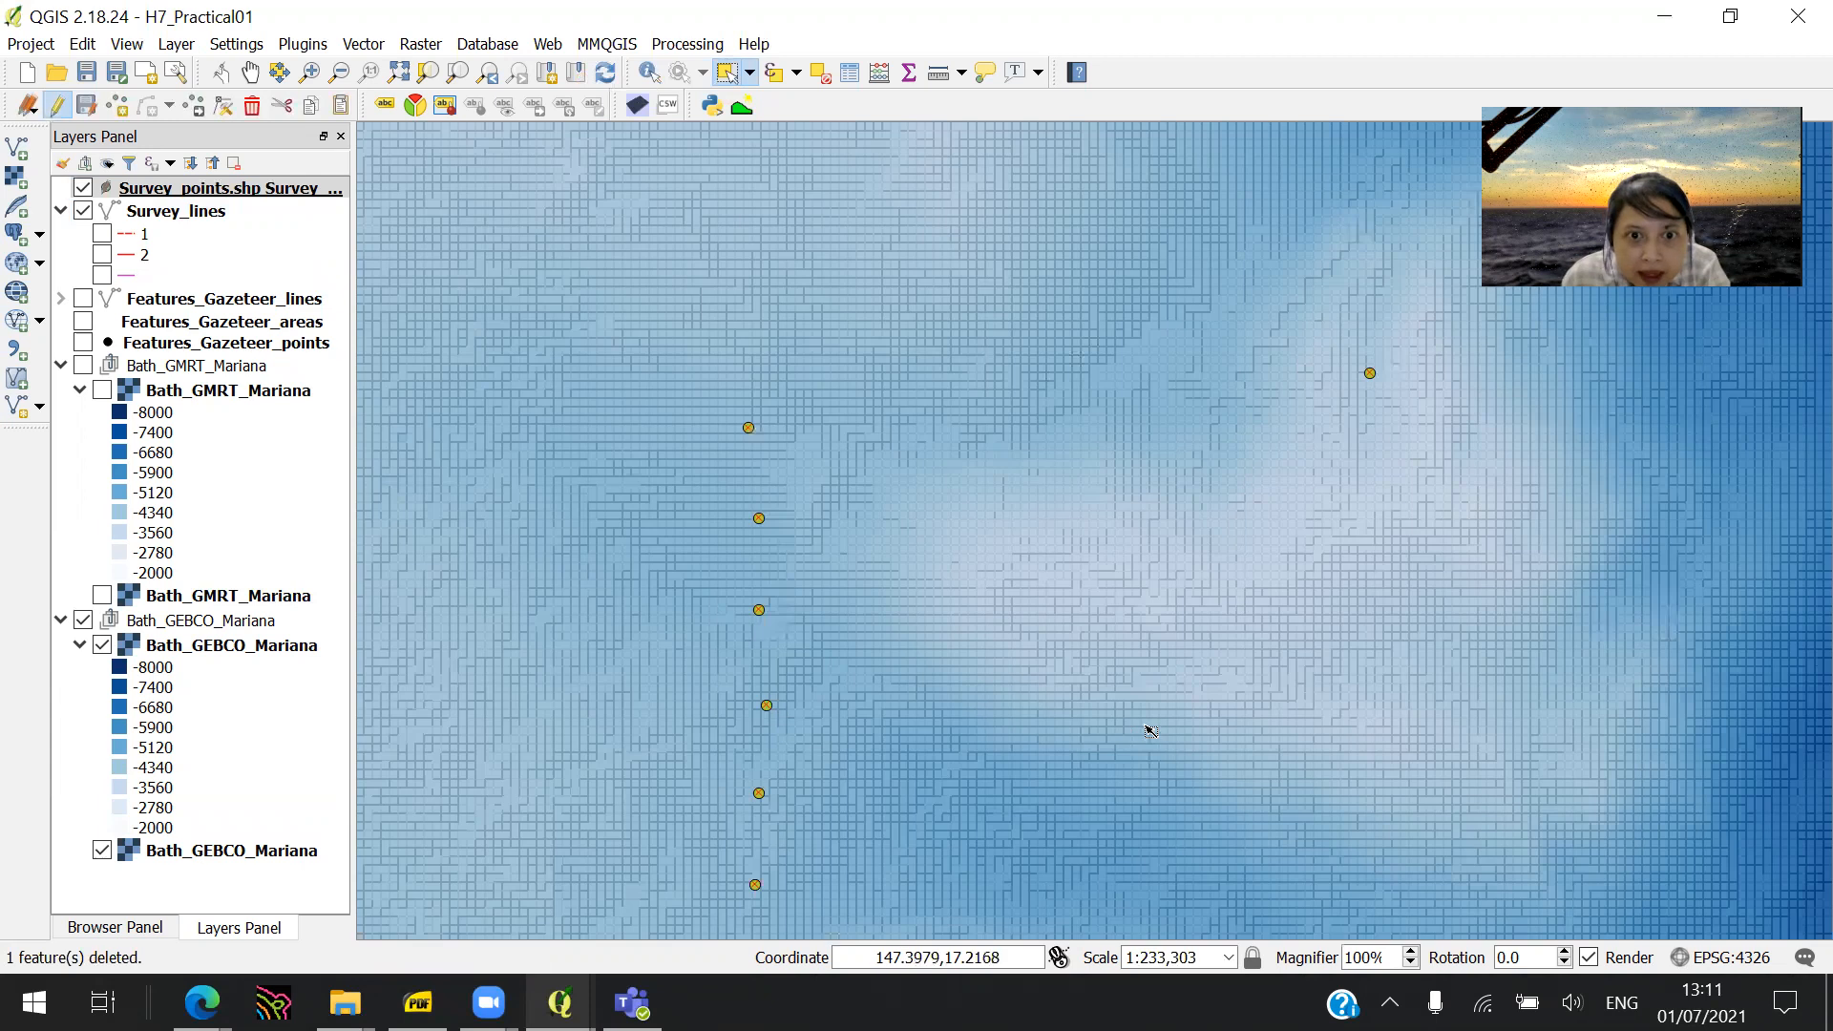
{"action": "left_click_drag", "start_coordinate": [1191, 731], "coordinate": [1121, 512]}
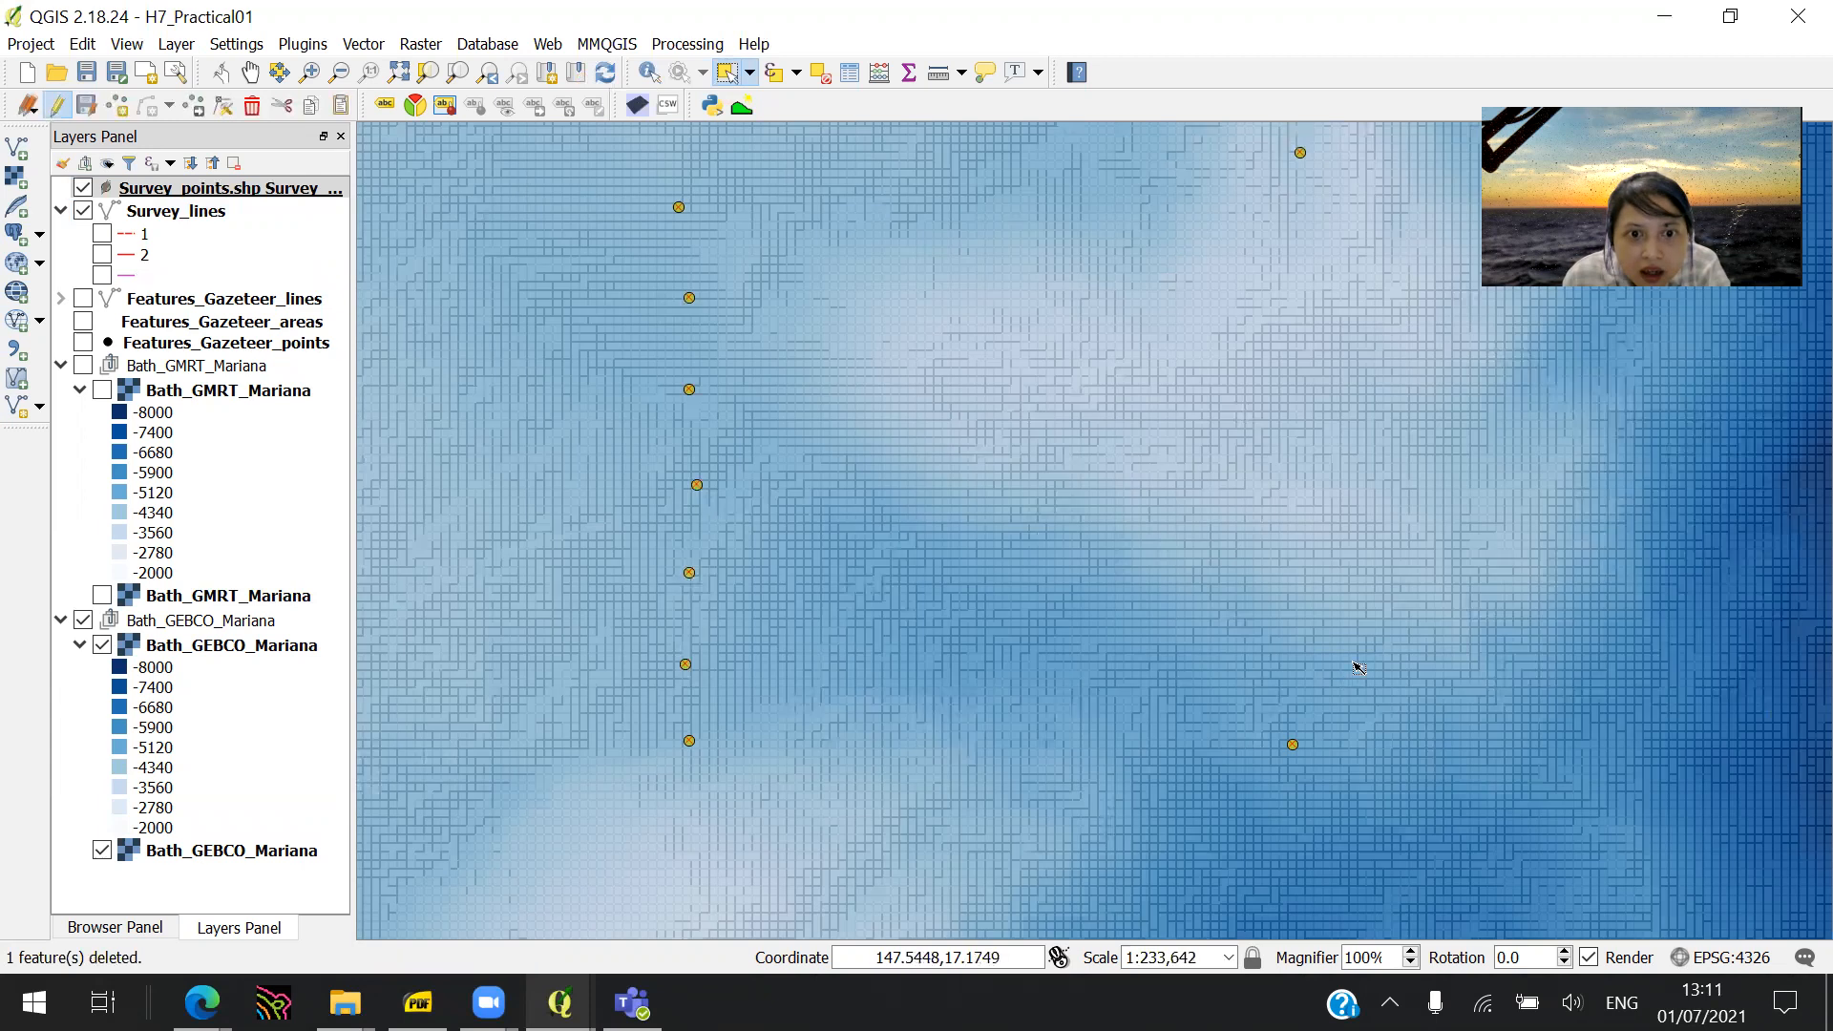
- Delete the north-western point of the second close pair from the north in the eastern column of survey points, checking it against the category 1 lines
{"action": "left_click_drag", "start_coordinate": [1437, 654], "coordinate": [728, 775]}
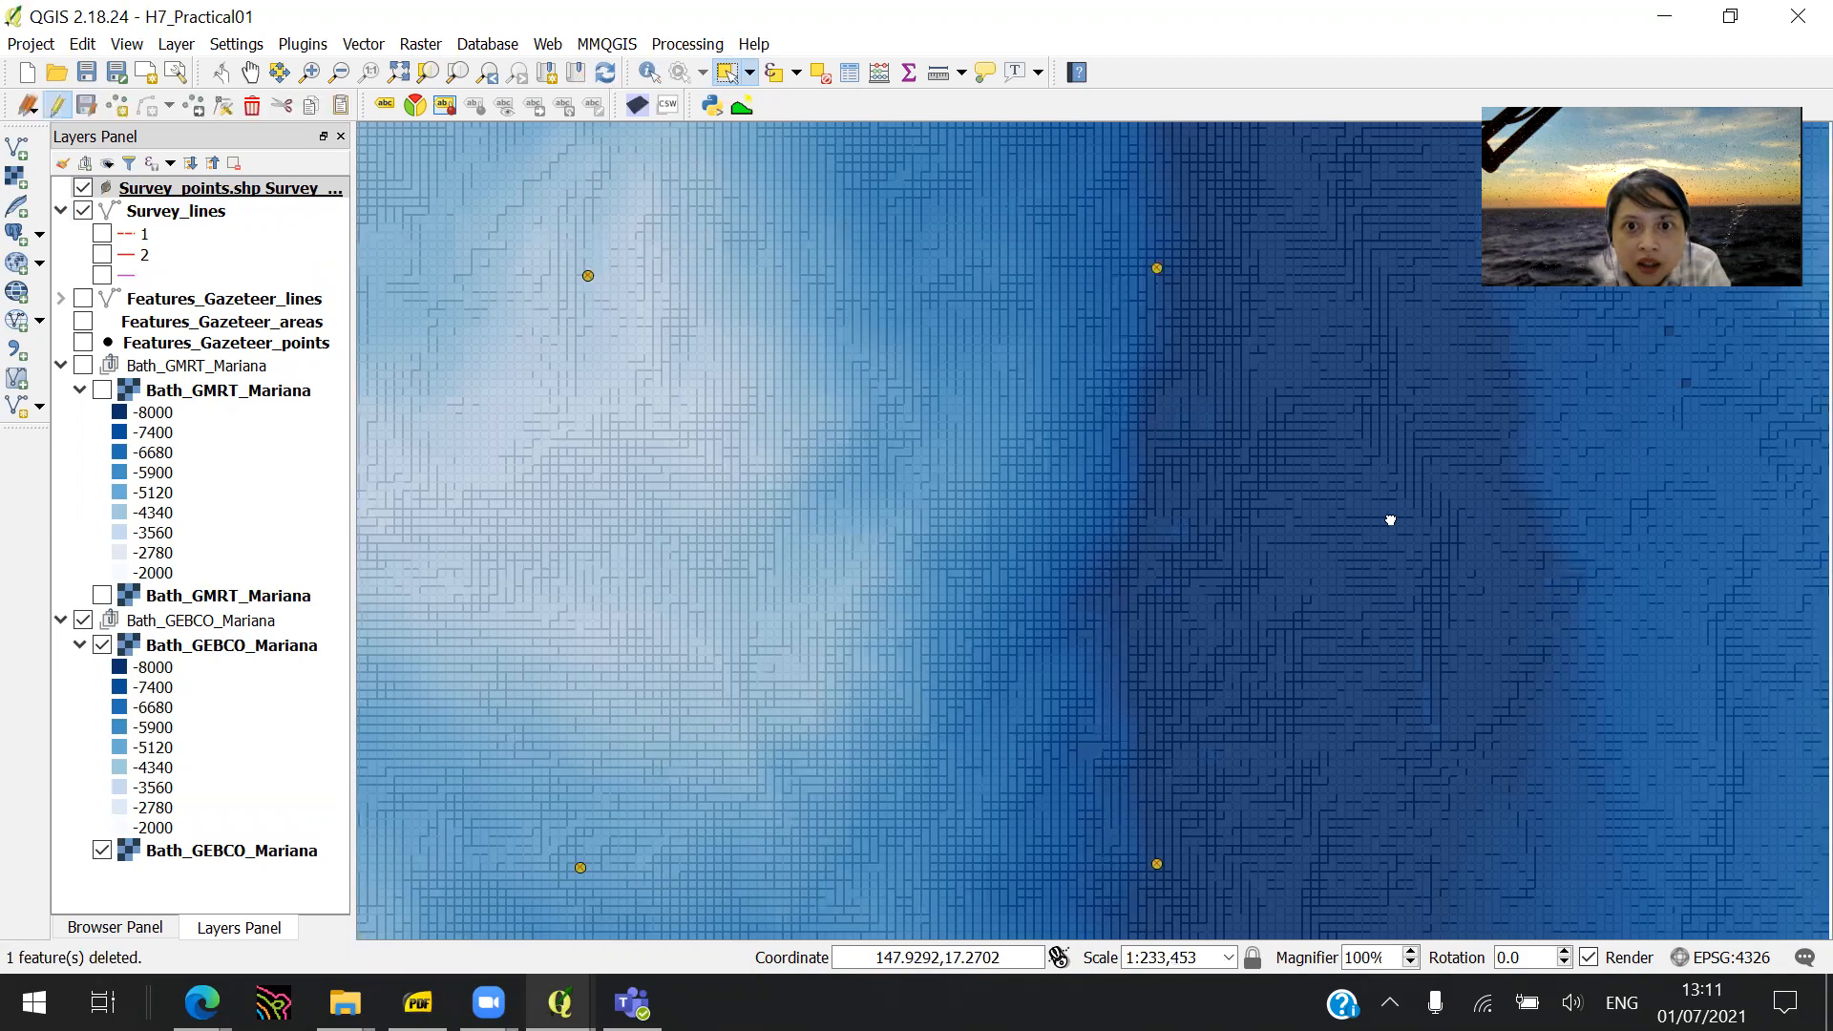
{"action": "left_click_drag", "start_coordinate": [1390, 520], "coordinate": [968, 536]}
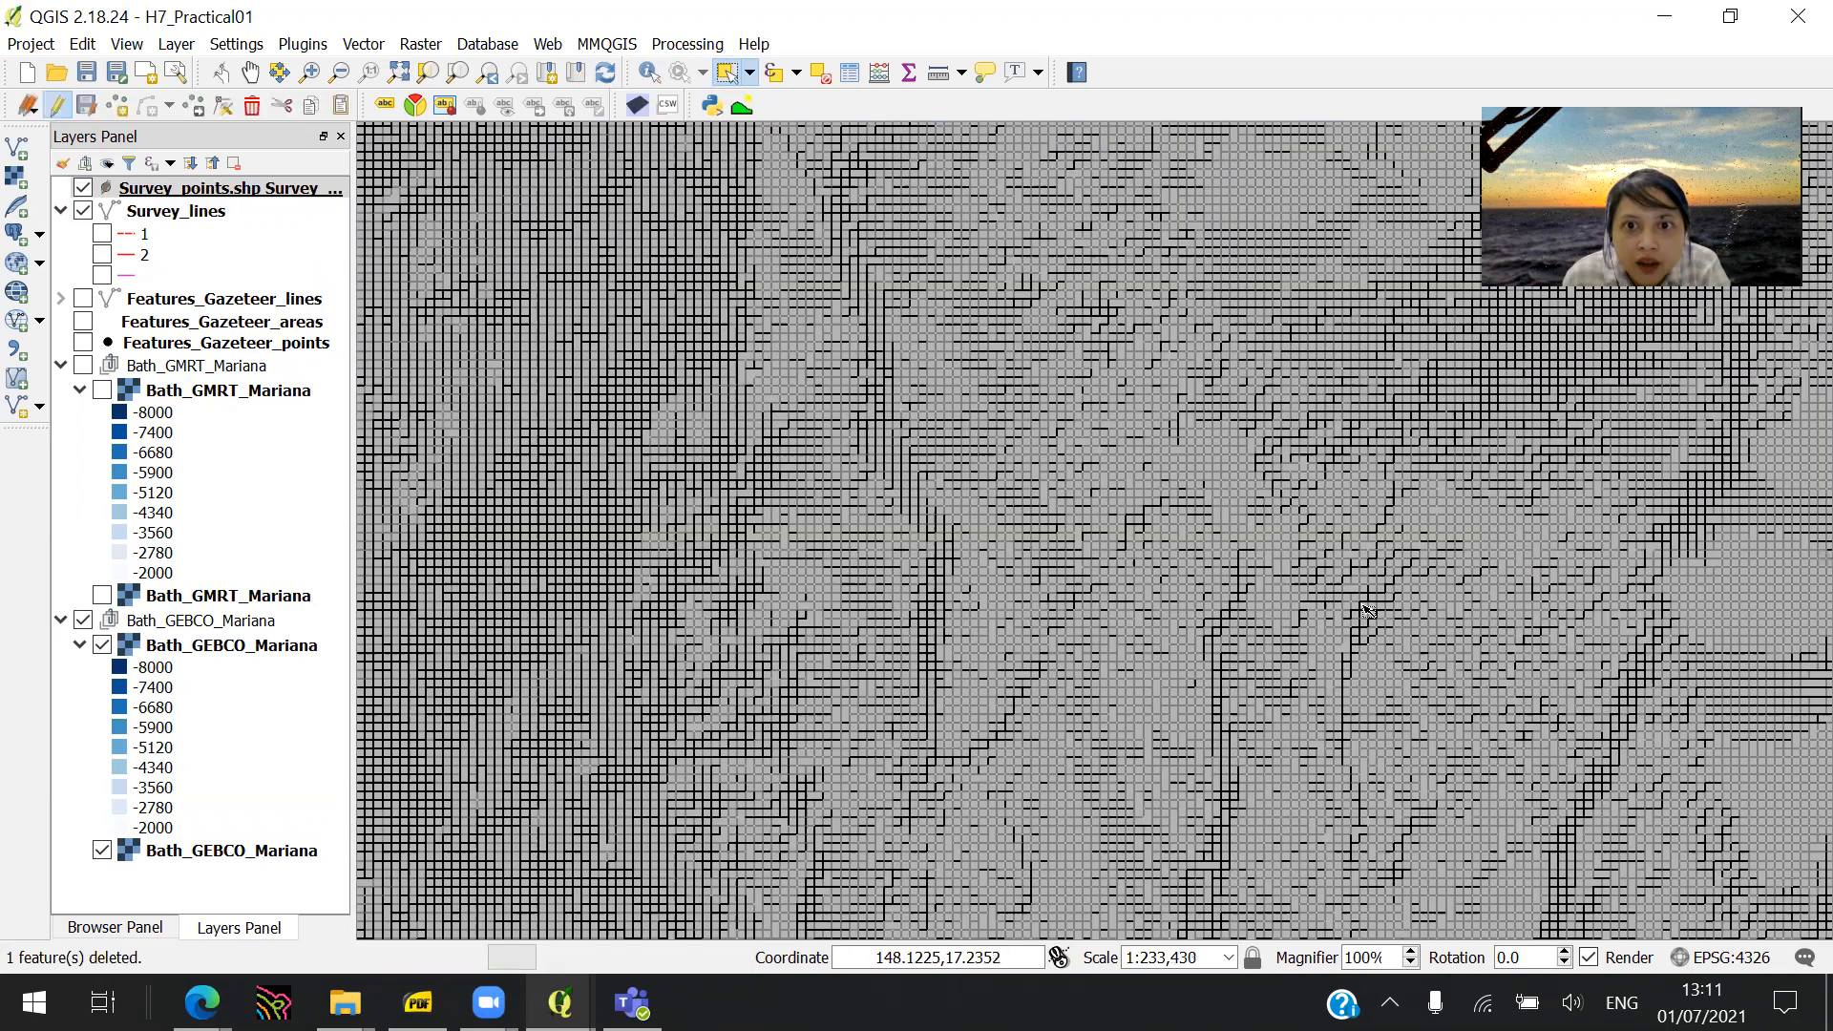
{"action": "left_click_drag", "start_coordinate": [1231, 597], "coordinate": [660, 539]}
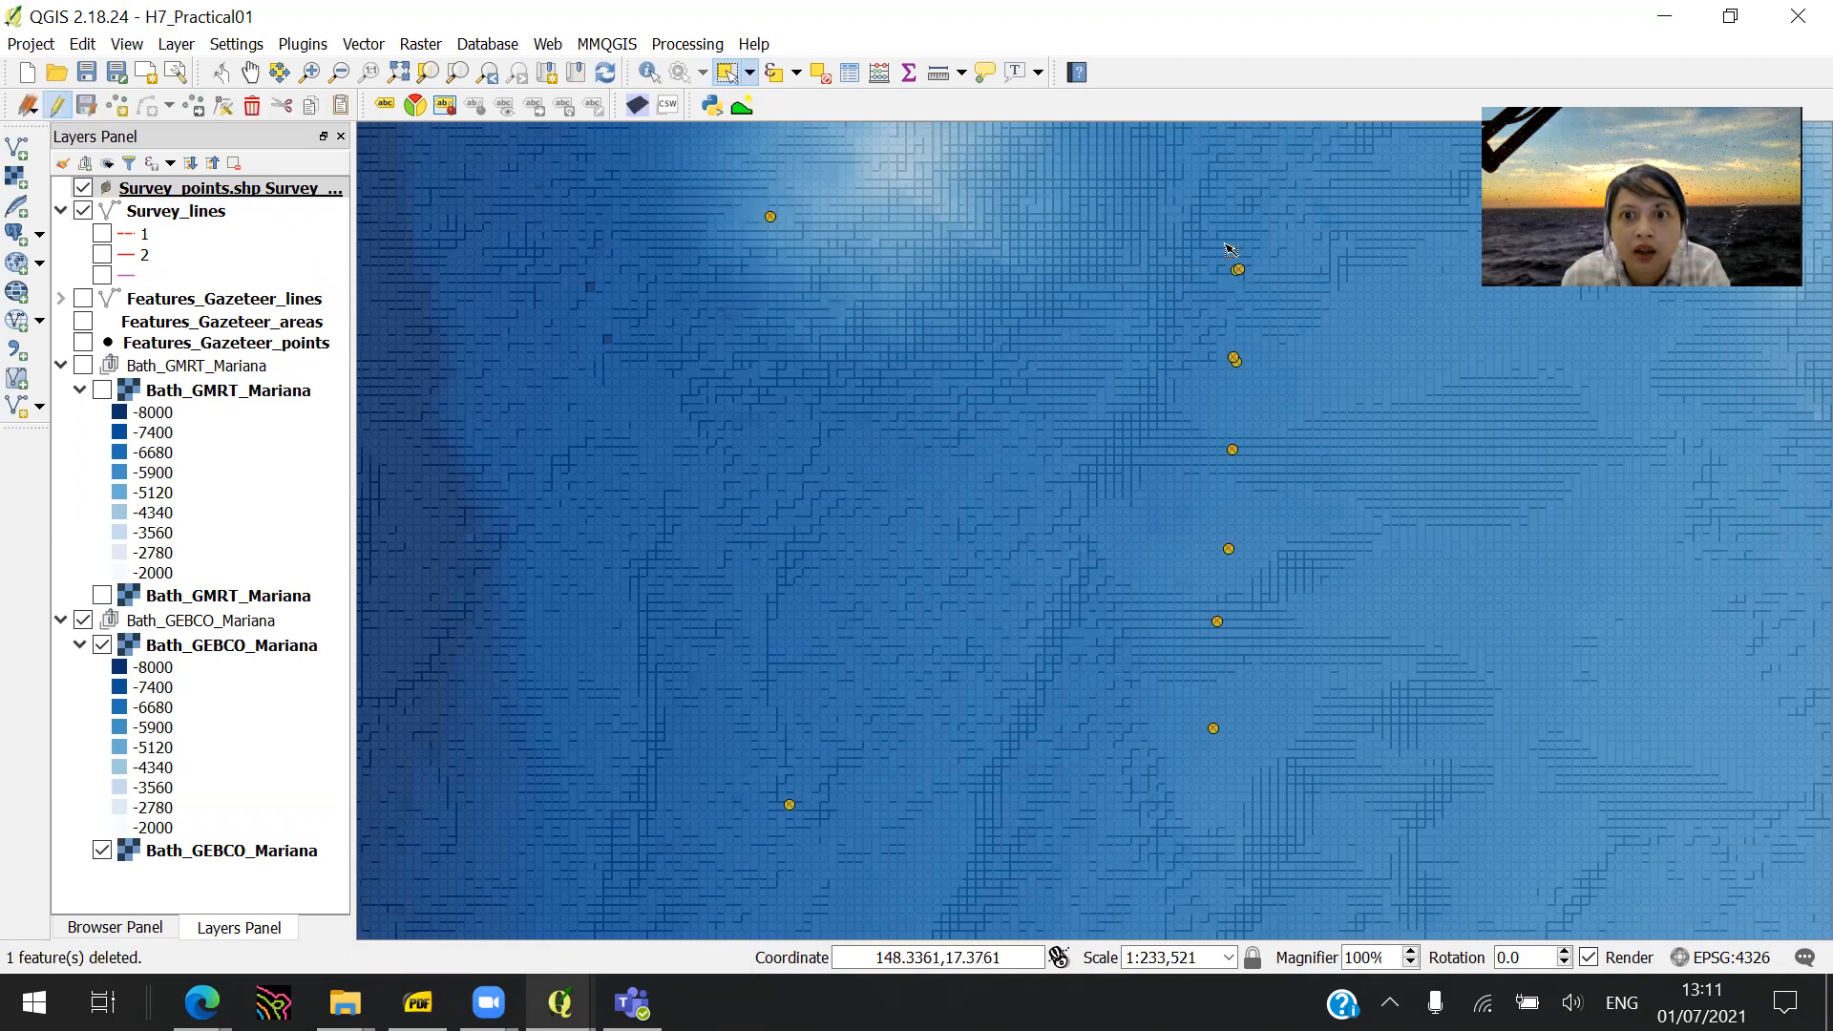
{"action": "left_click", "coordinate": [1245, 271]}
{"action": "scroll", "coordinate": [1244, 277], "scroll_direction": "up", "scroll_amount": 1}
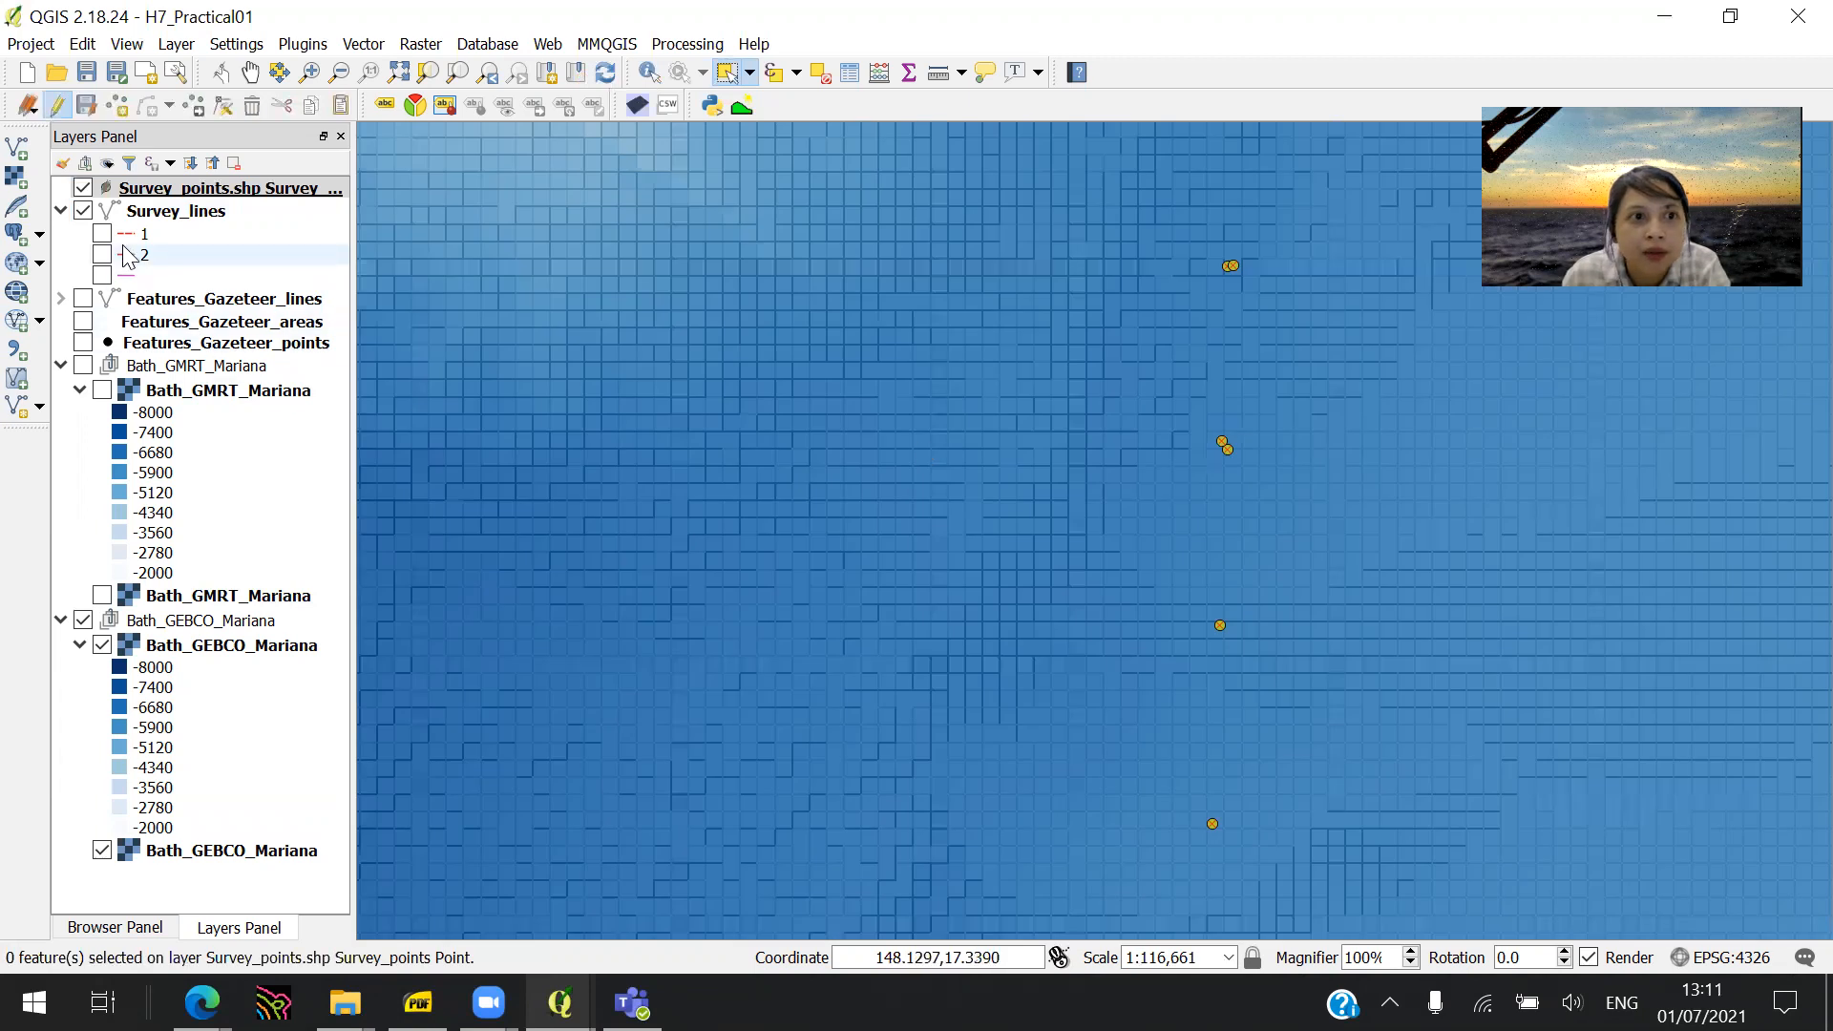
{"action": "left_click", "coordinate": [102, 234]}
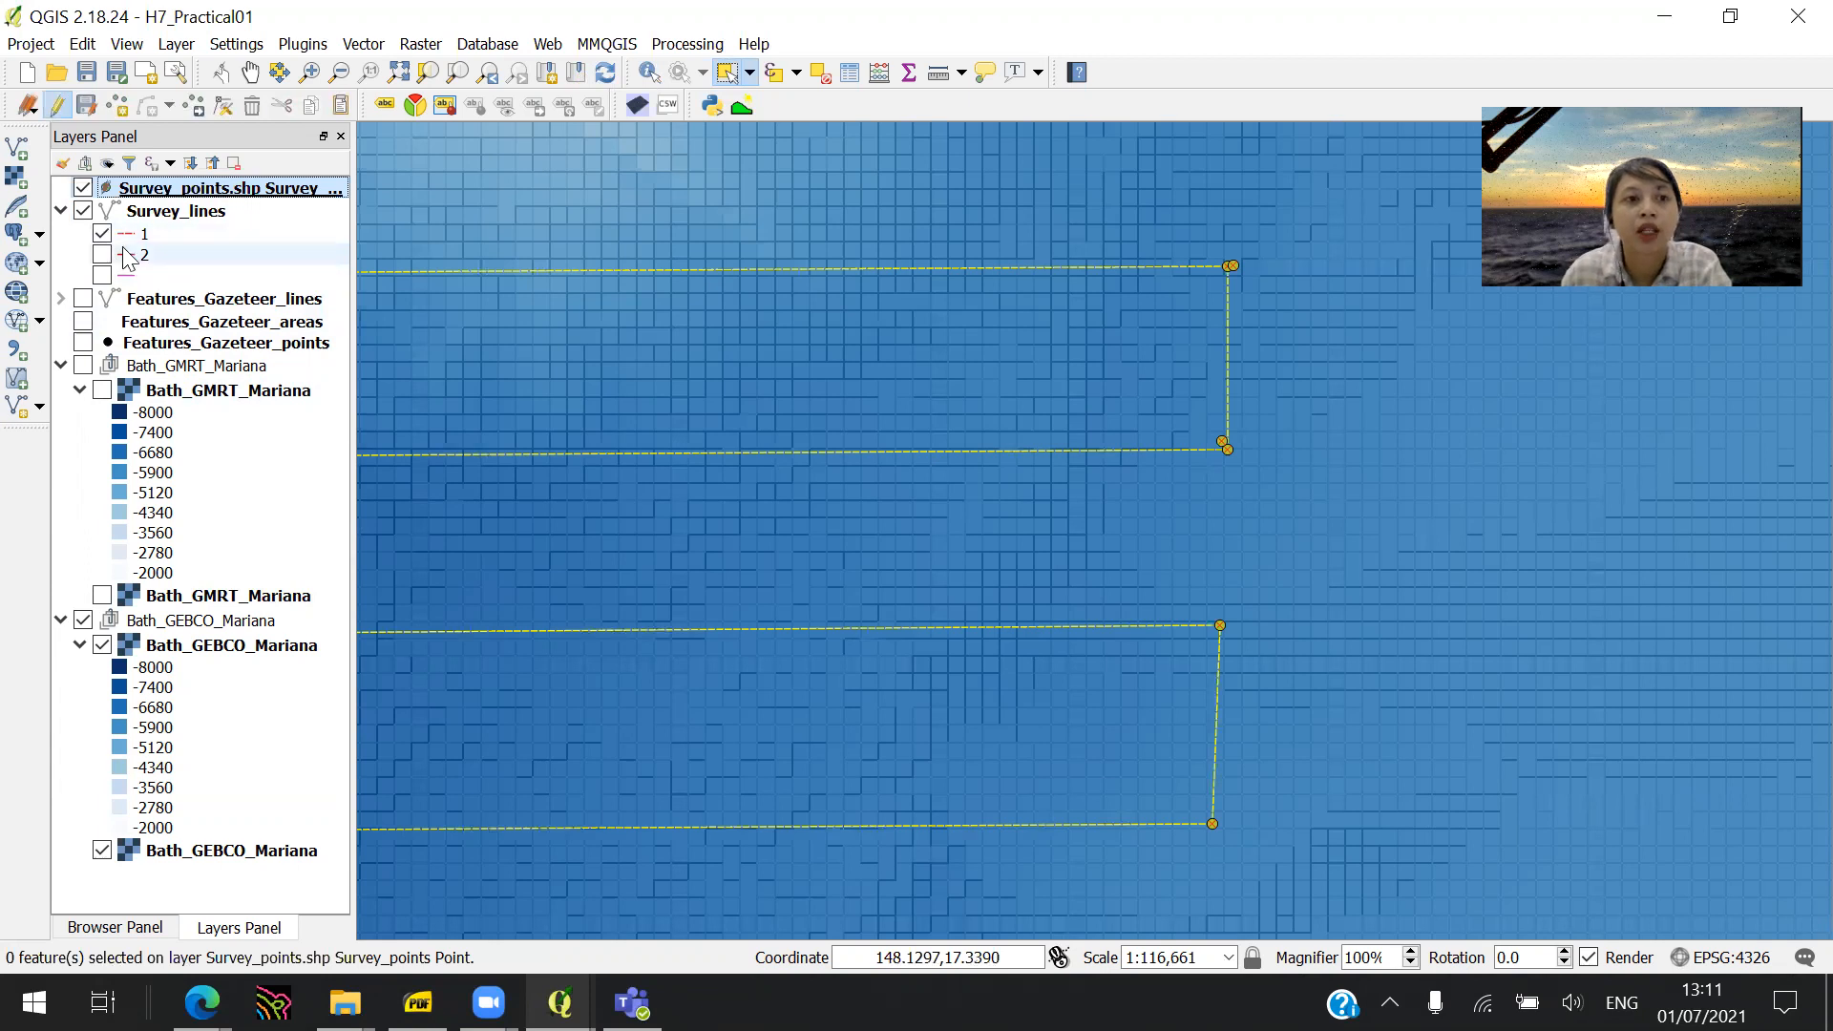
{"action": "left_click", "coordinate": [105, 256]}
{"action": "left_click", "coordinate": [103, 255]}
{"action": "left_click", "coordinate": [103, 235]}
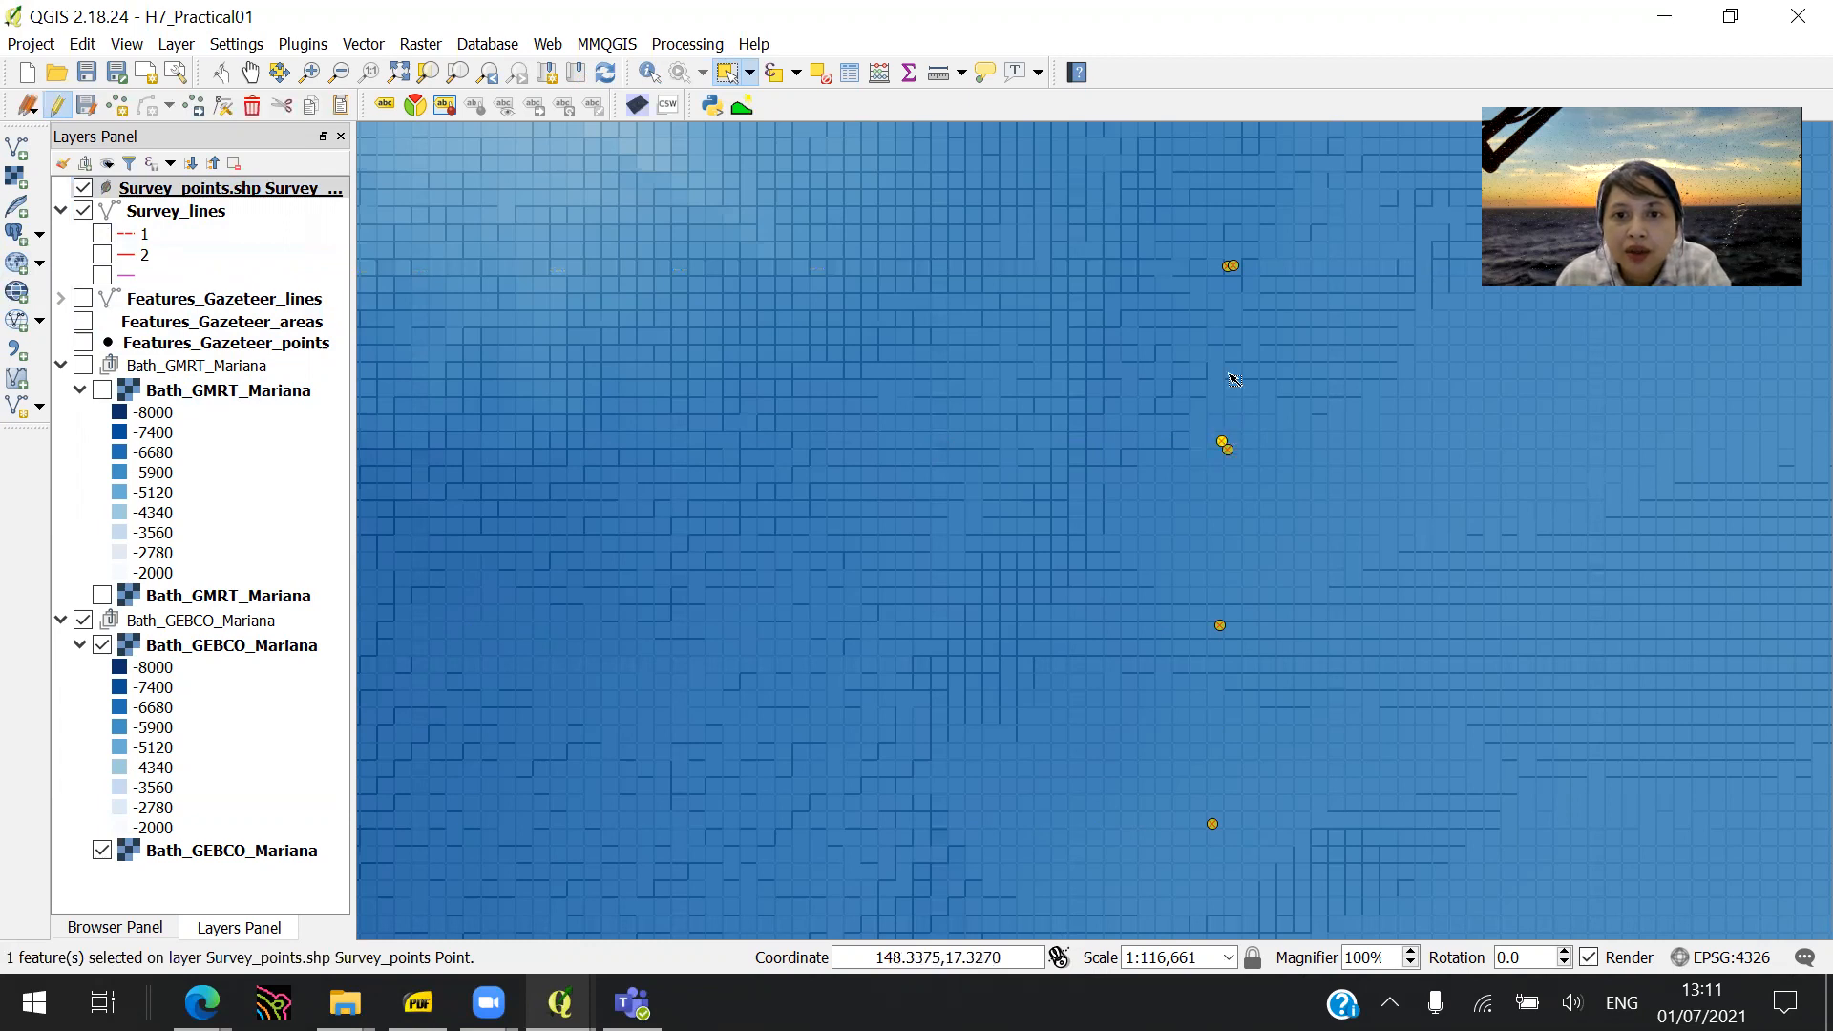
{"action": "key", "text": "Delete"}
- Compare the northernmost pair in the eastern column with the category 1 lines, hide the lines again, and delete the pair's eastern point
{"action": "left_click", "coordinate": [110, 234]}
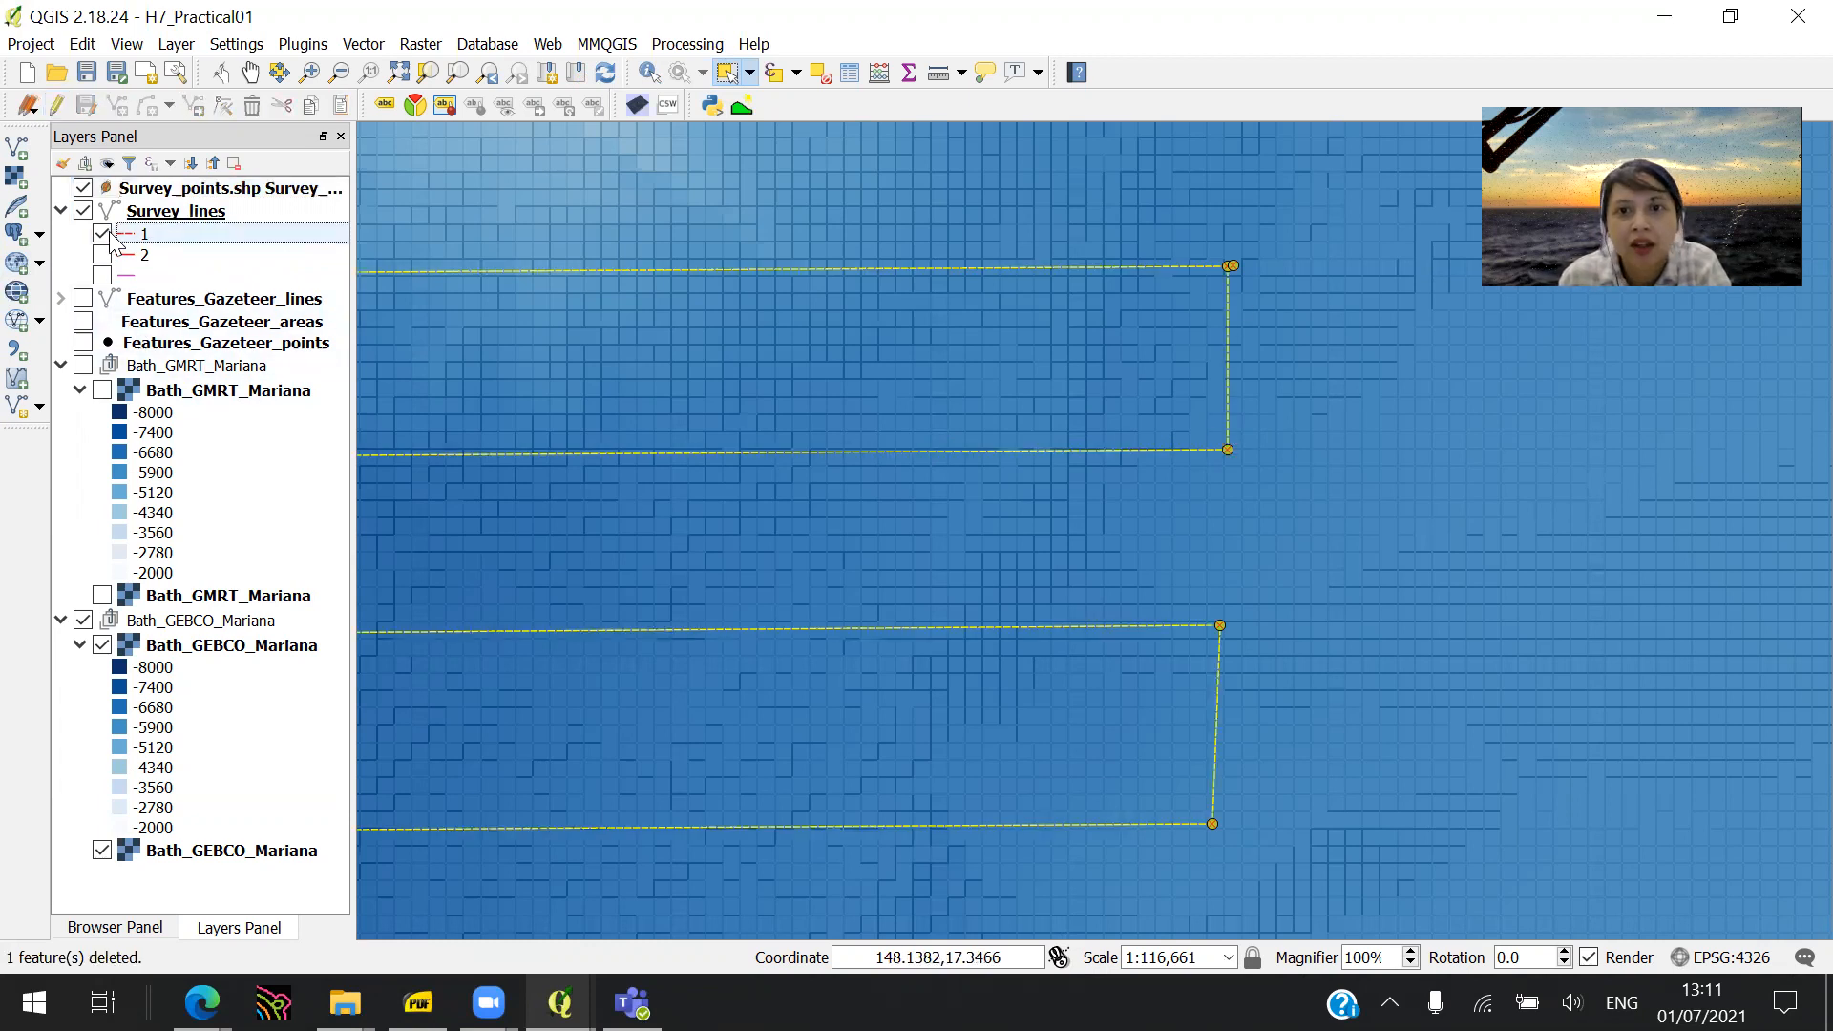
{"action": "left_click", "coordinate": [102, 234]}
{"action": "left_click", "coordinate": [1237, 277]}
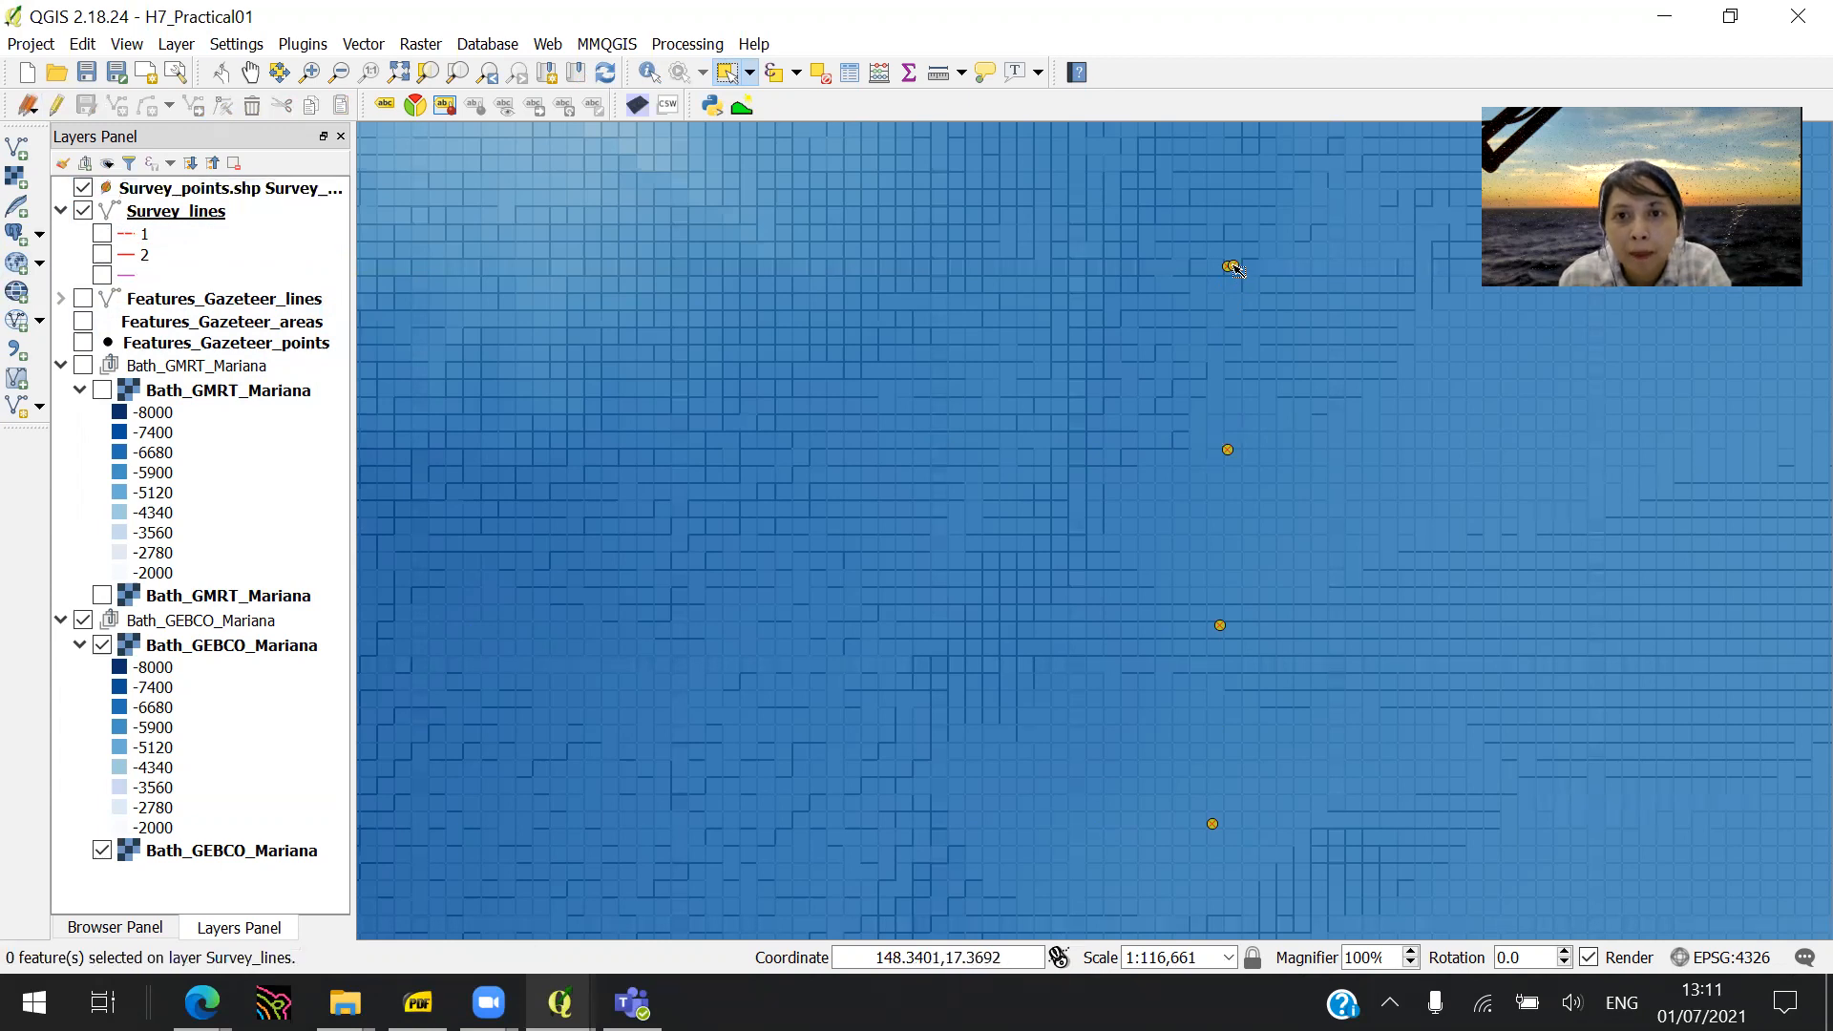
{"action": "scroll", "coordinate": [1237, 272], "scroll_direction": "up", "scroll_amount": 1}
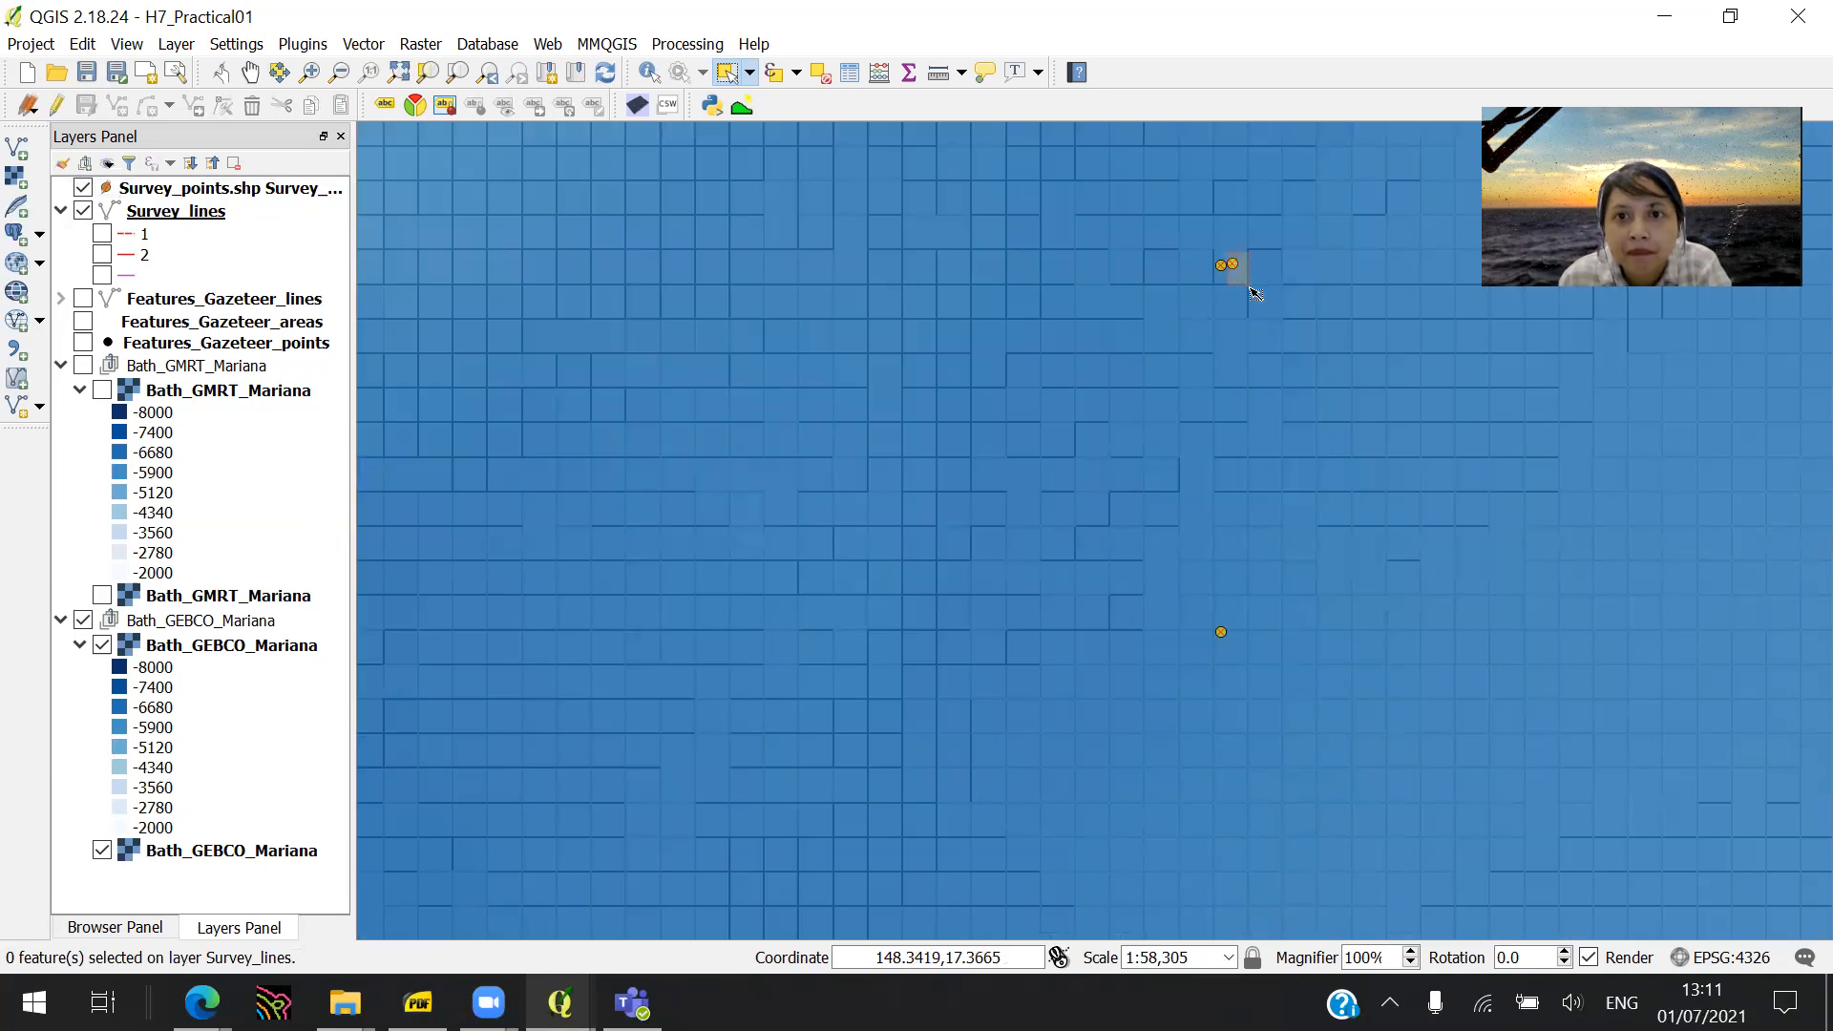
{"action": "left_click", "coordinate": [246, 188]}
{"action": "left_click", "coordinate": [1238, 264]}
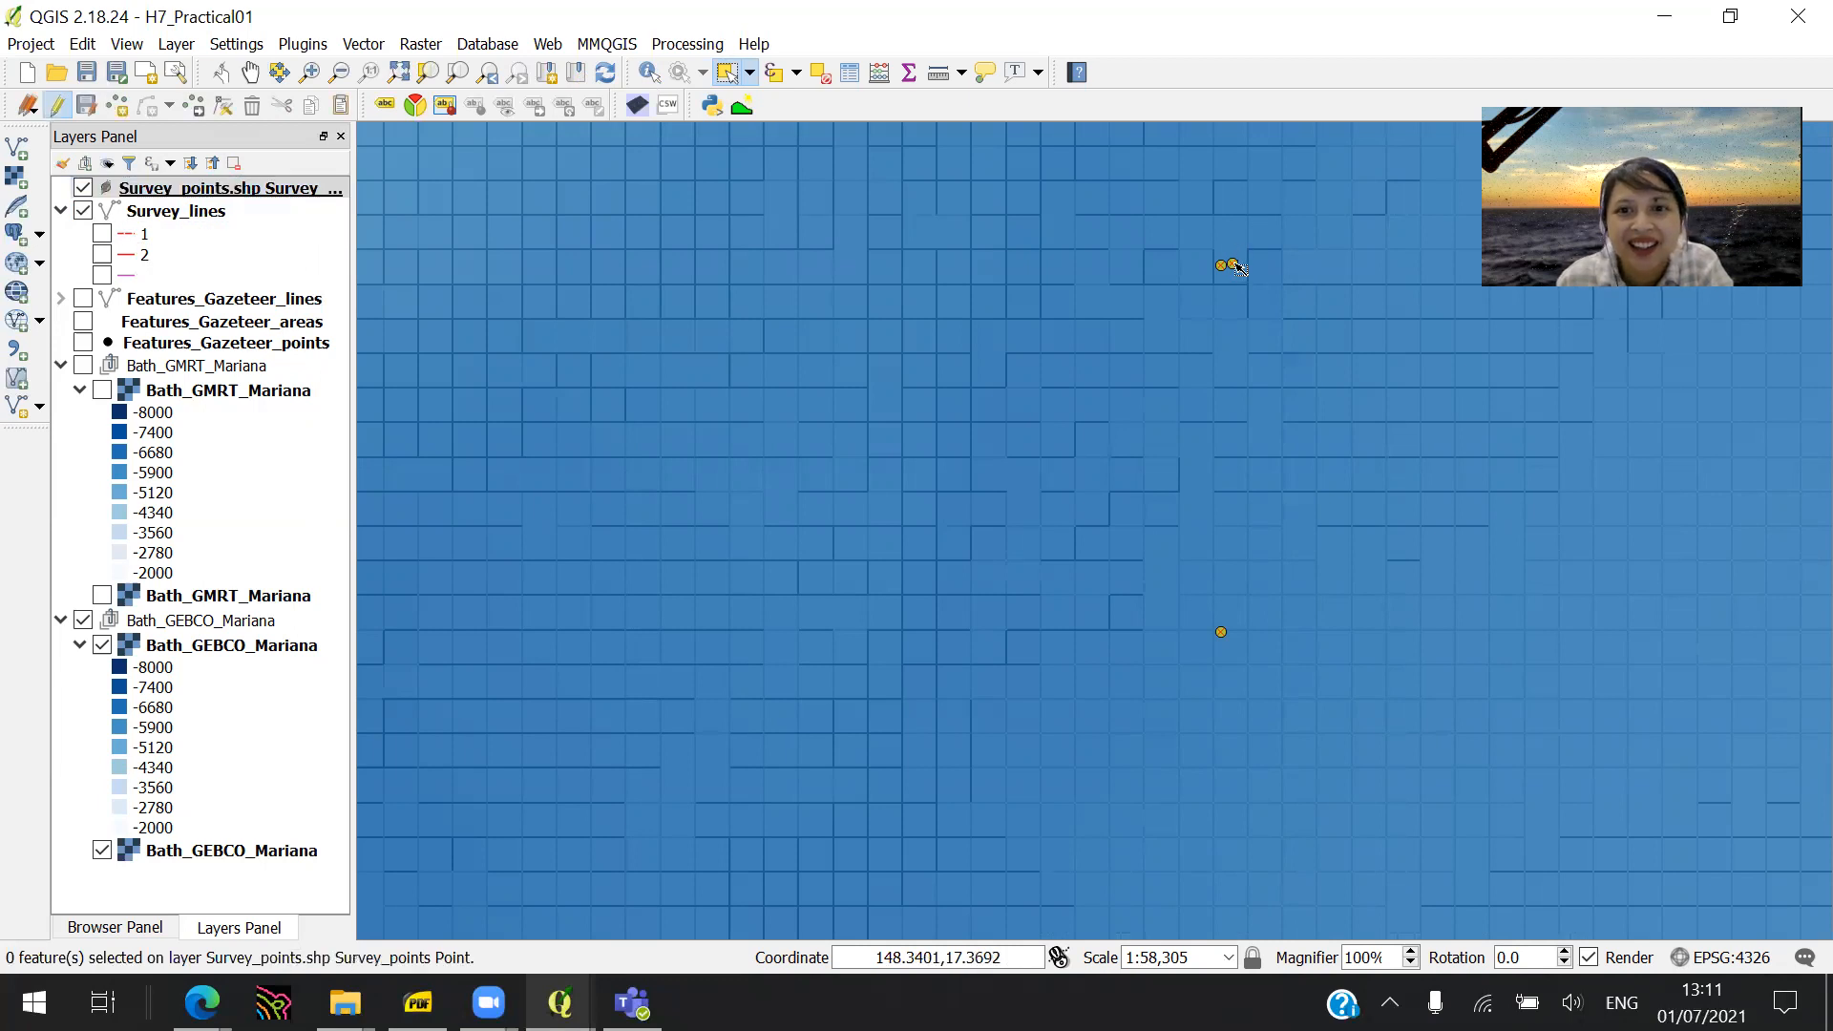
{"action": "scroll", "coordinate": [1232, 235], "scroll_direction": "up", "scroll_amount": 1}
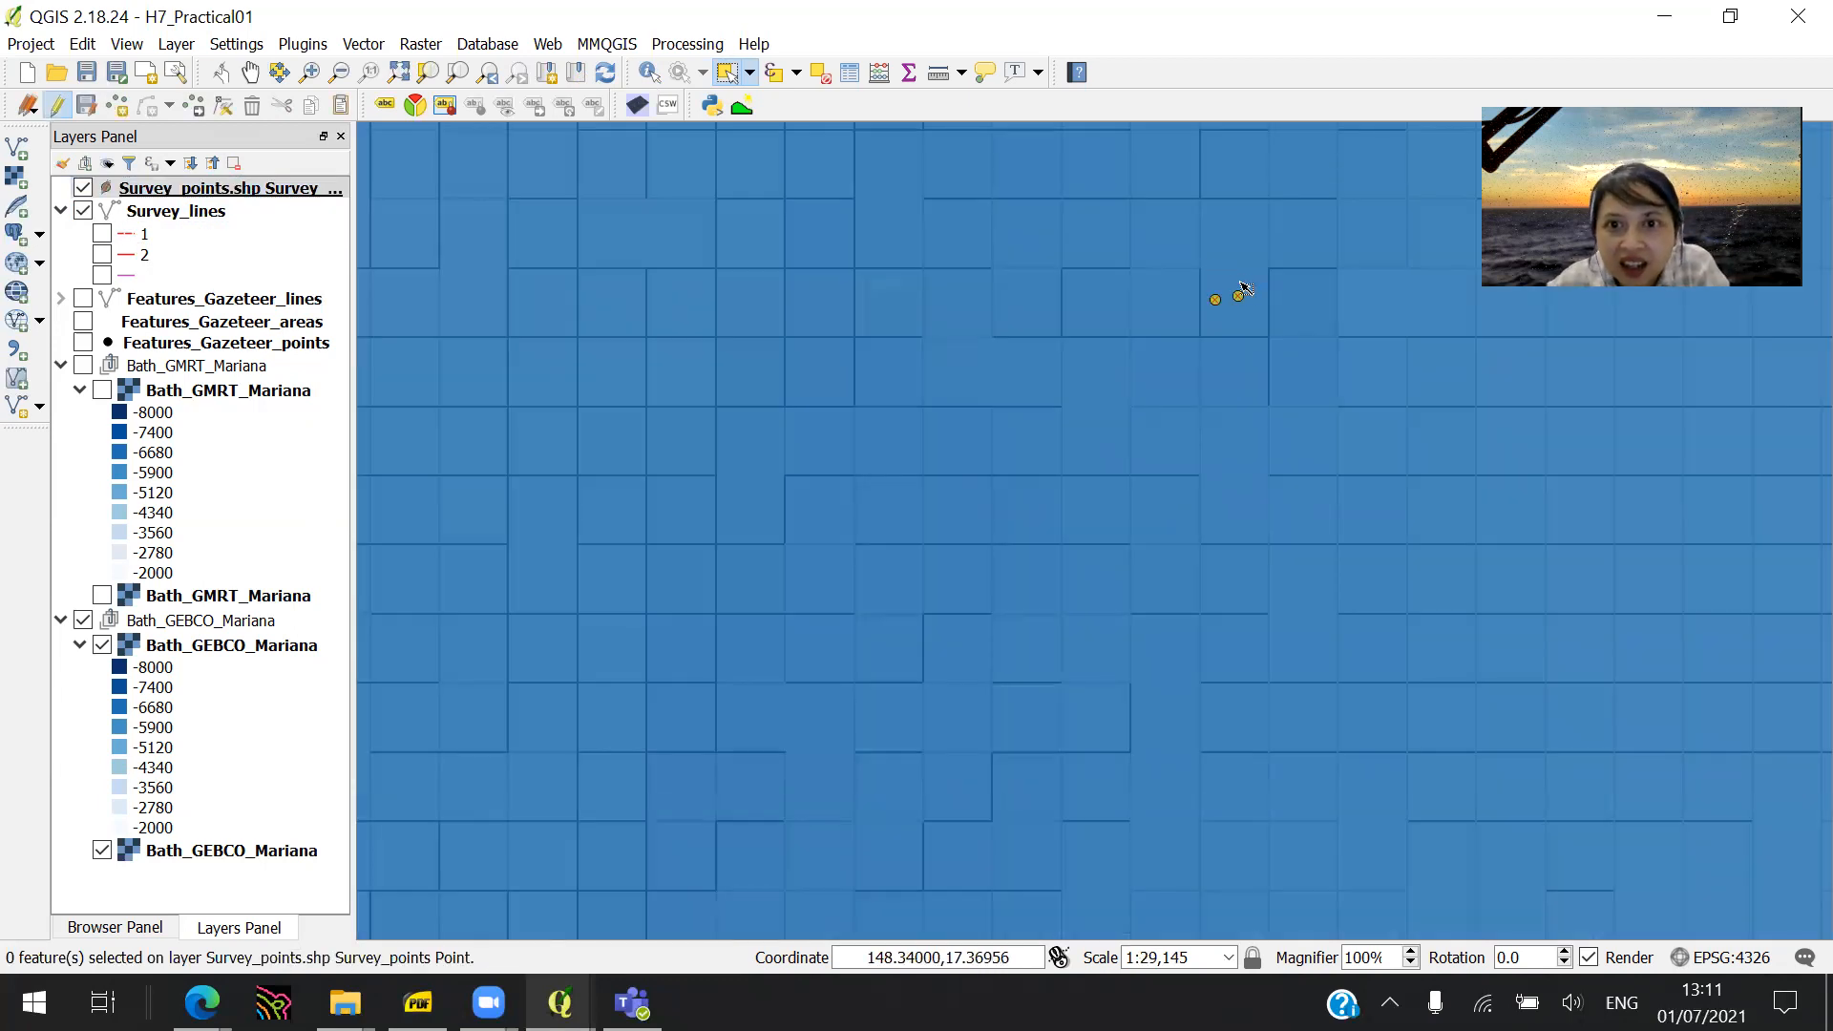
{"action": "left_click_drag", "start_coordinate": [1226, 275], "coordinate": [1297, 378]}
{"action": "key", "text": "Delete"}
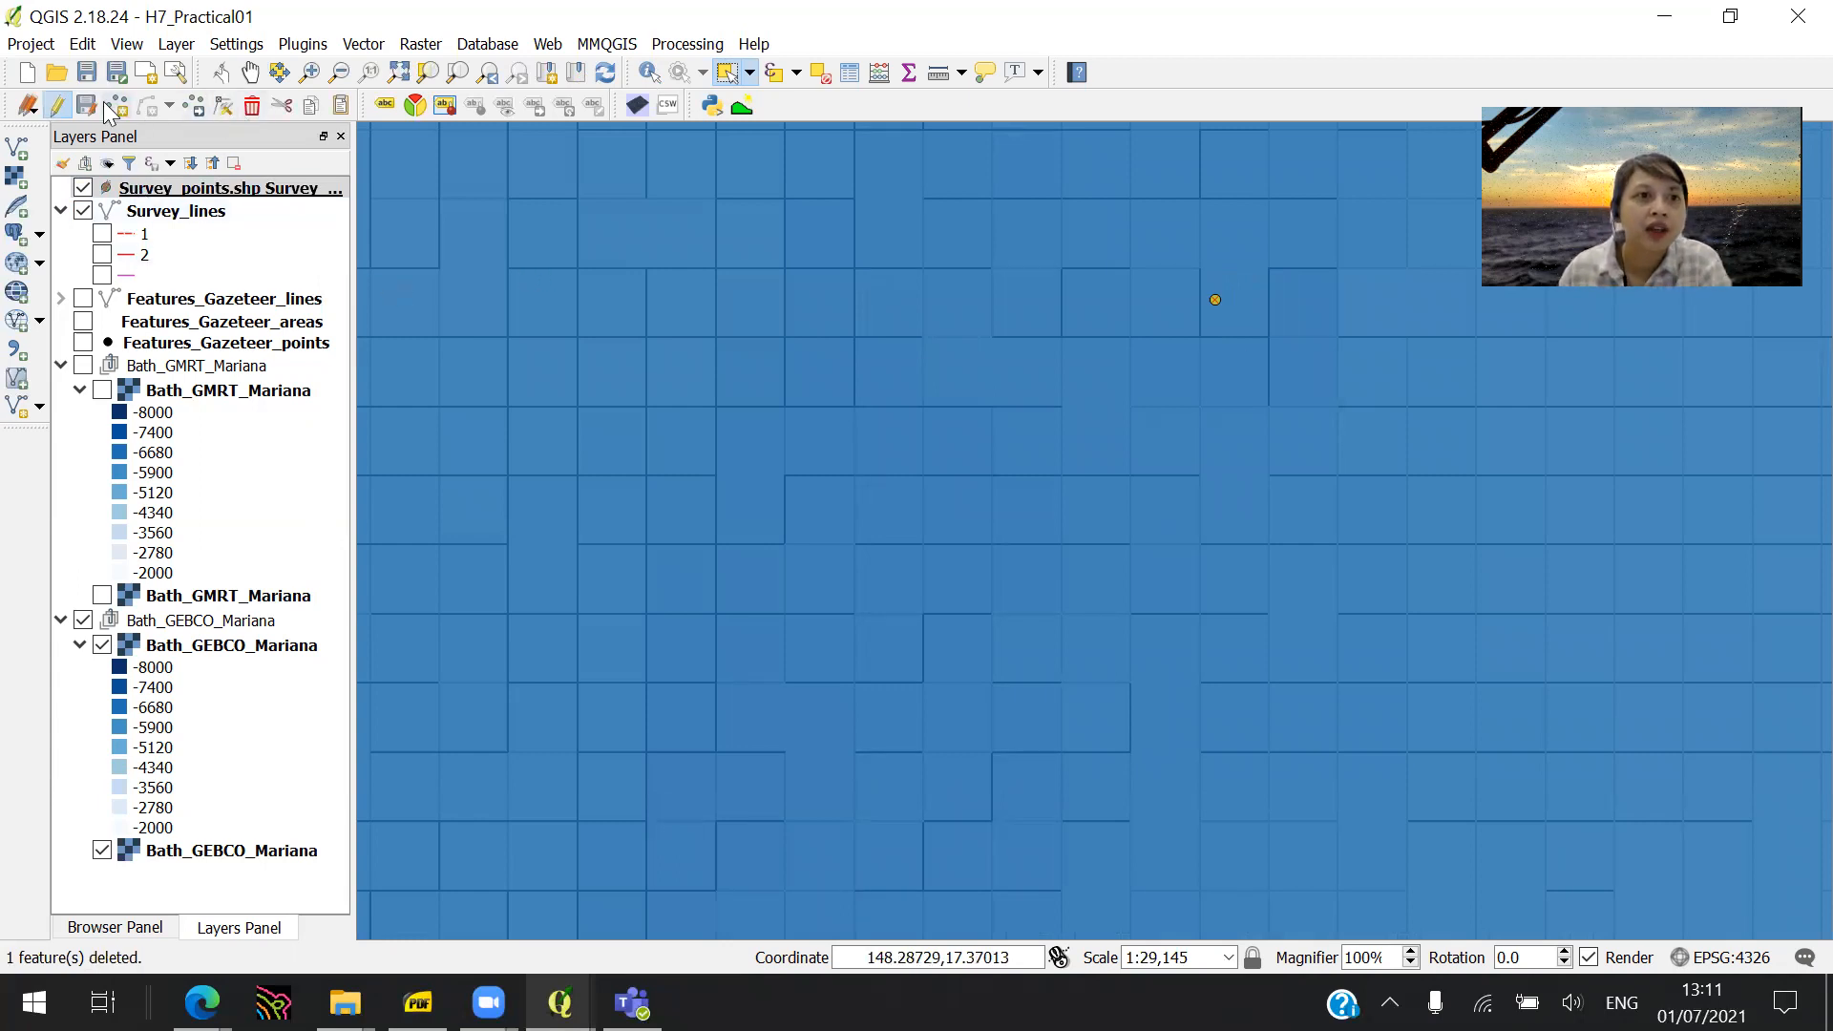
- Save the point deletions and open the attribute table of the Survey_points layer beside the full set of survey points
{"action": "scroll", "coordinate": [437, 397], "scroll_direction": "down", "scroll_amount": 2}
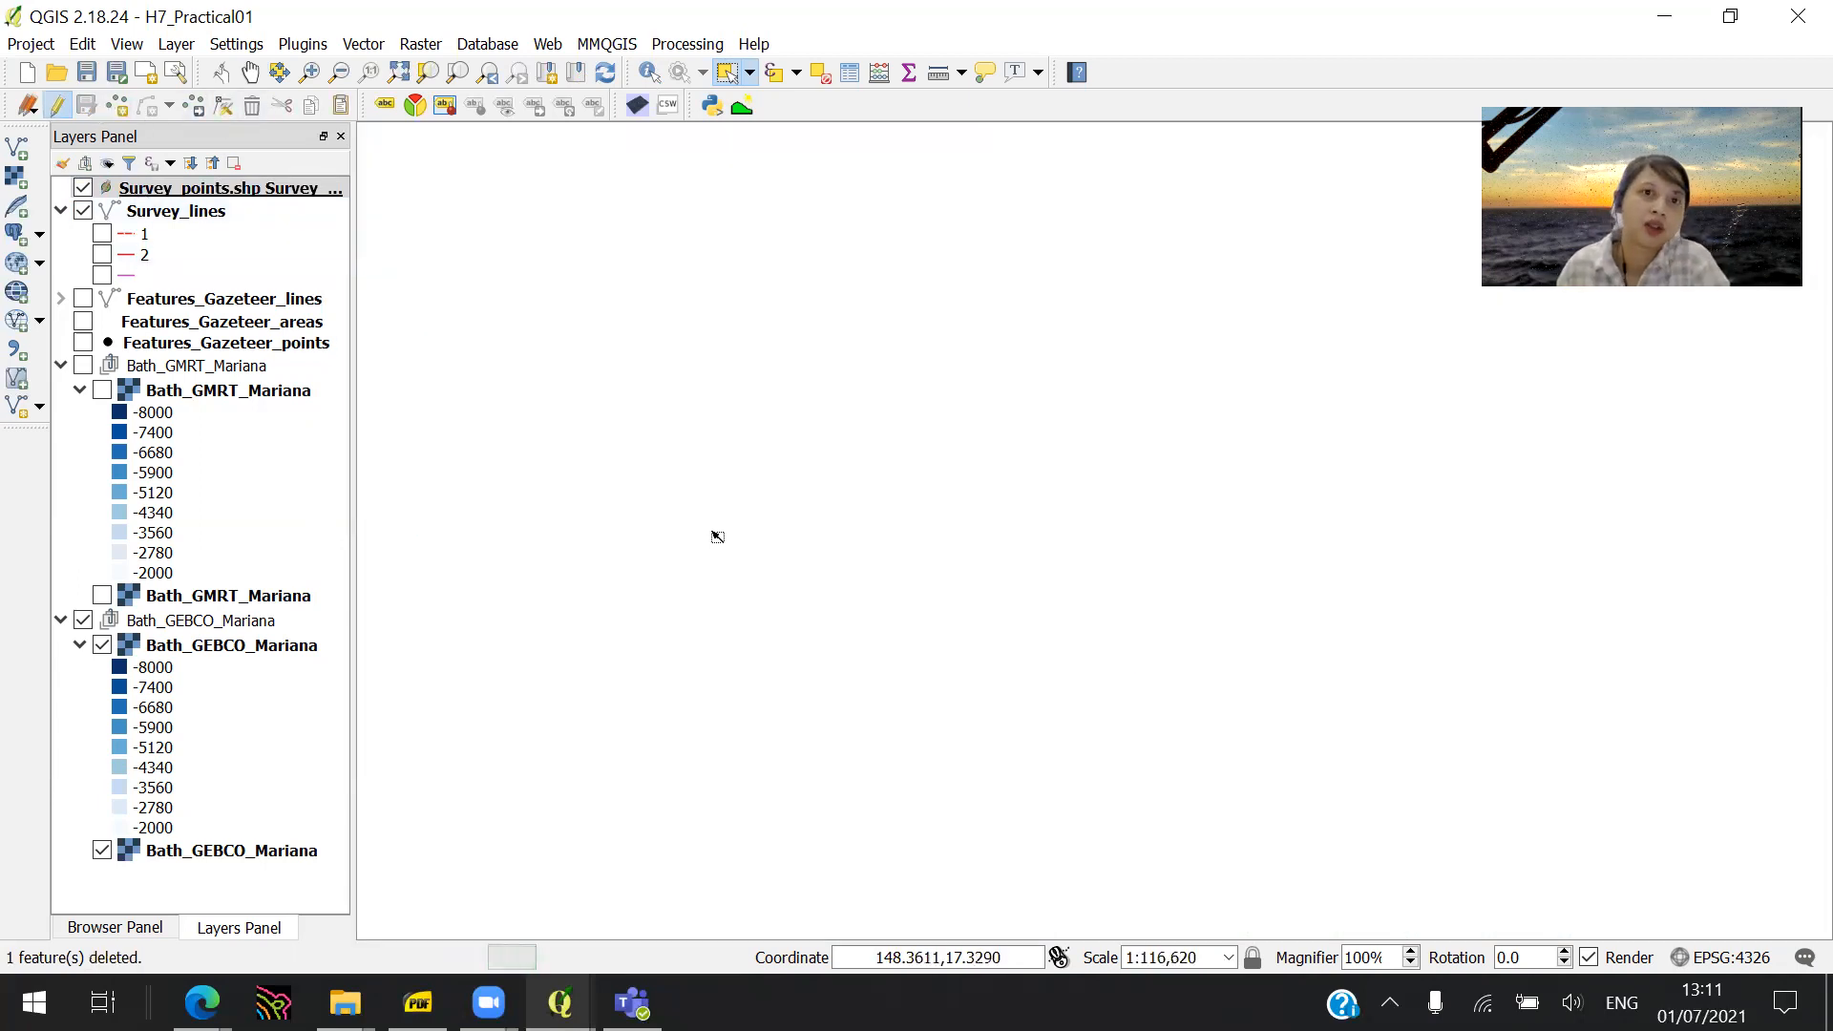
{"action": "scroll", "coordinate": [648, 499], "scroll_direction": "down", "scroll_amount": 2}
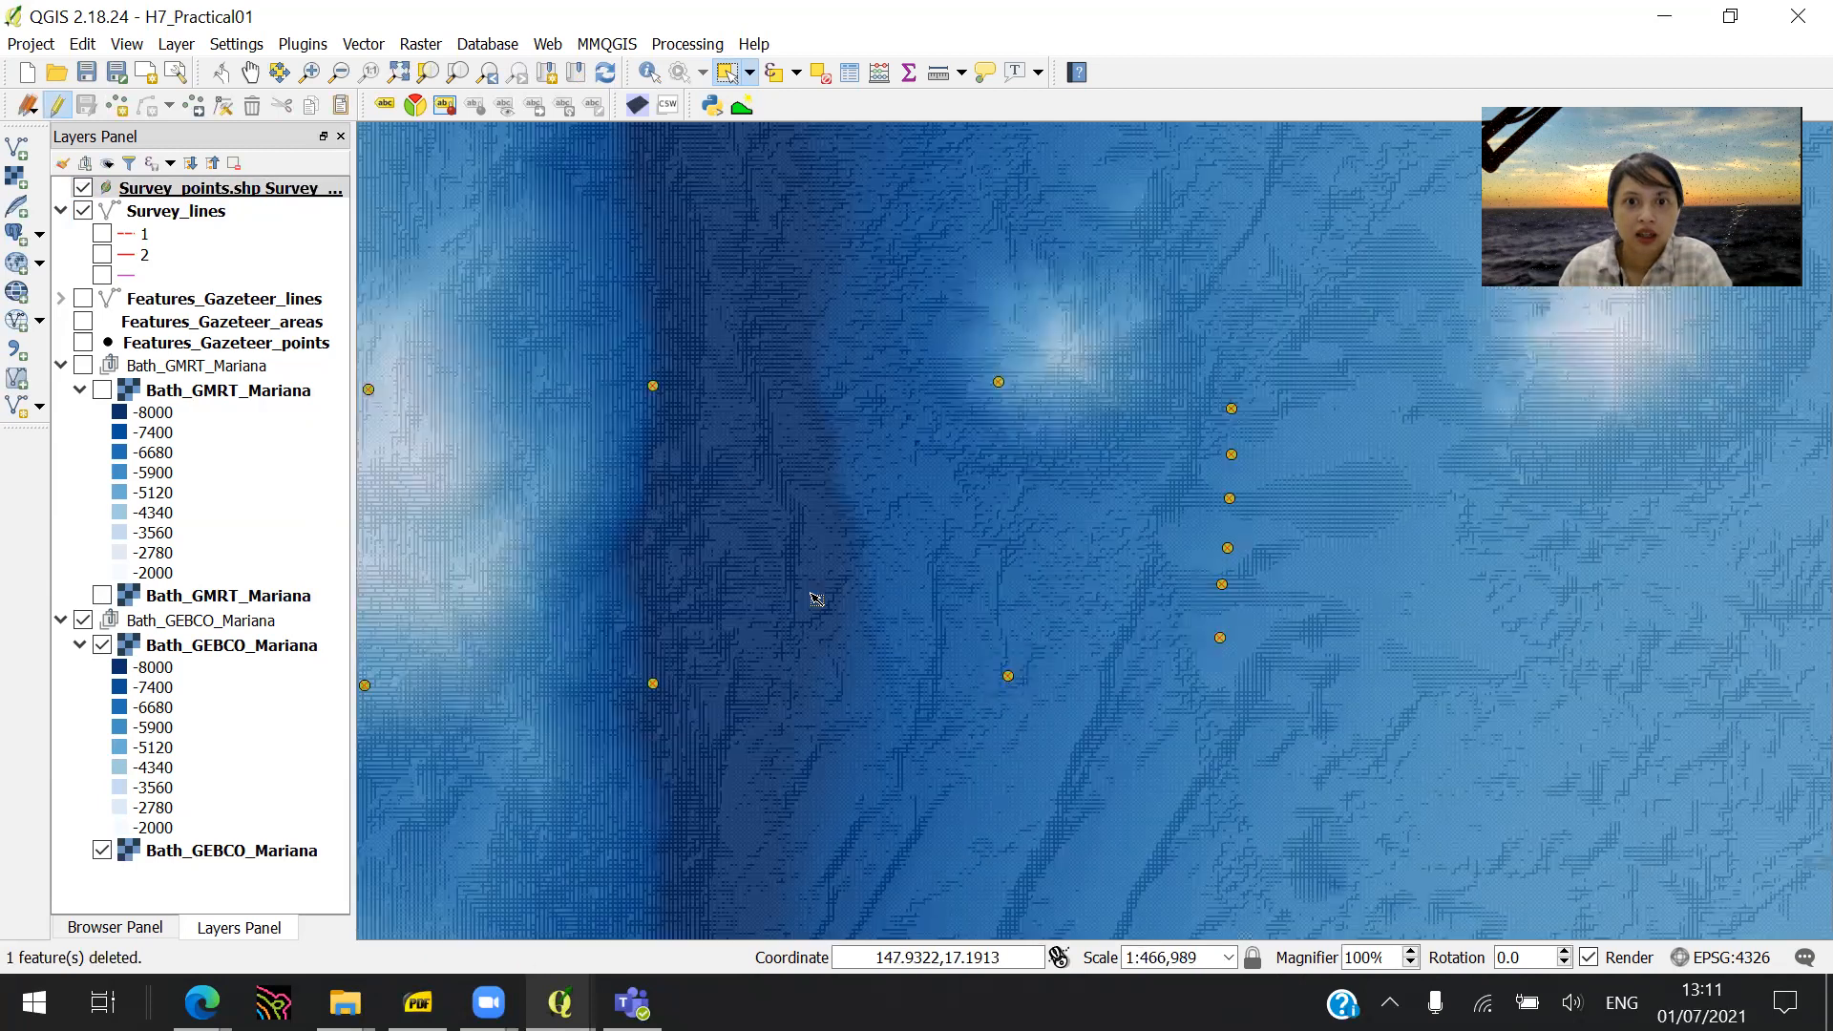
{"action": "left_click_drag", "start_coordinate": [852, 582], "coordinate": [1134, 544]}
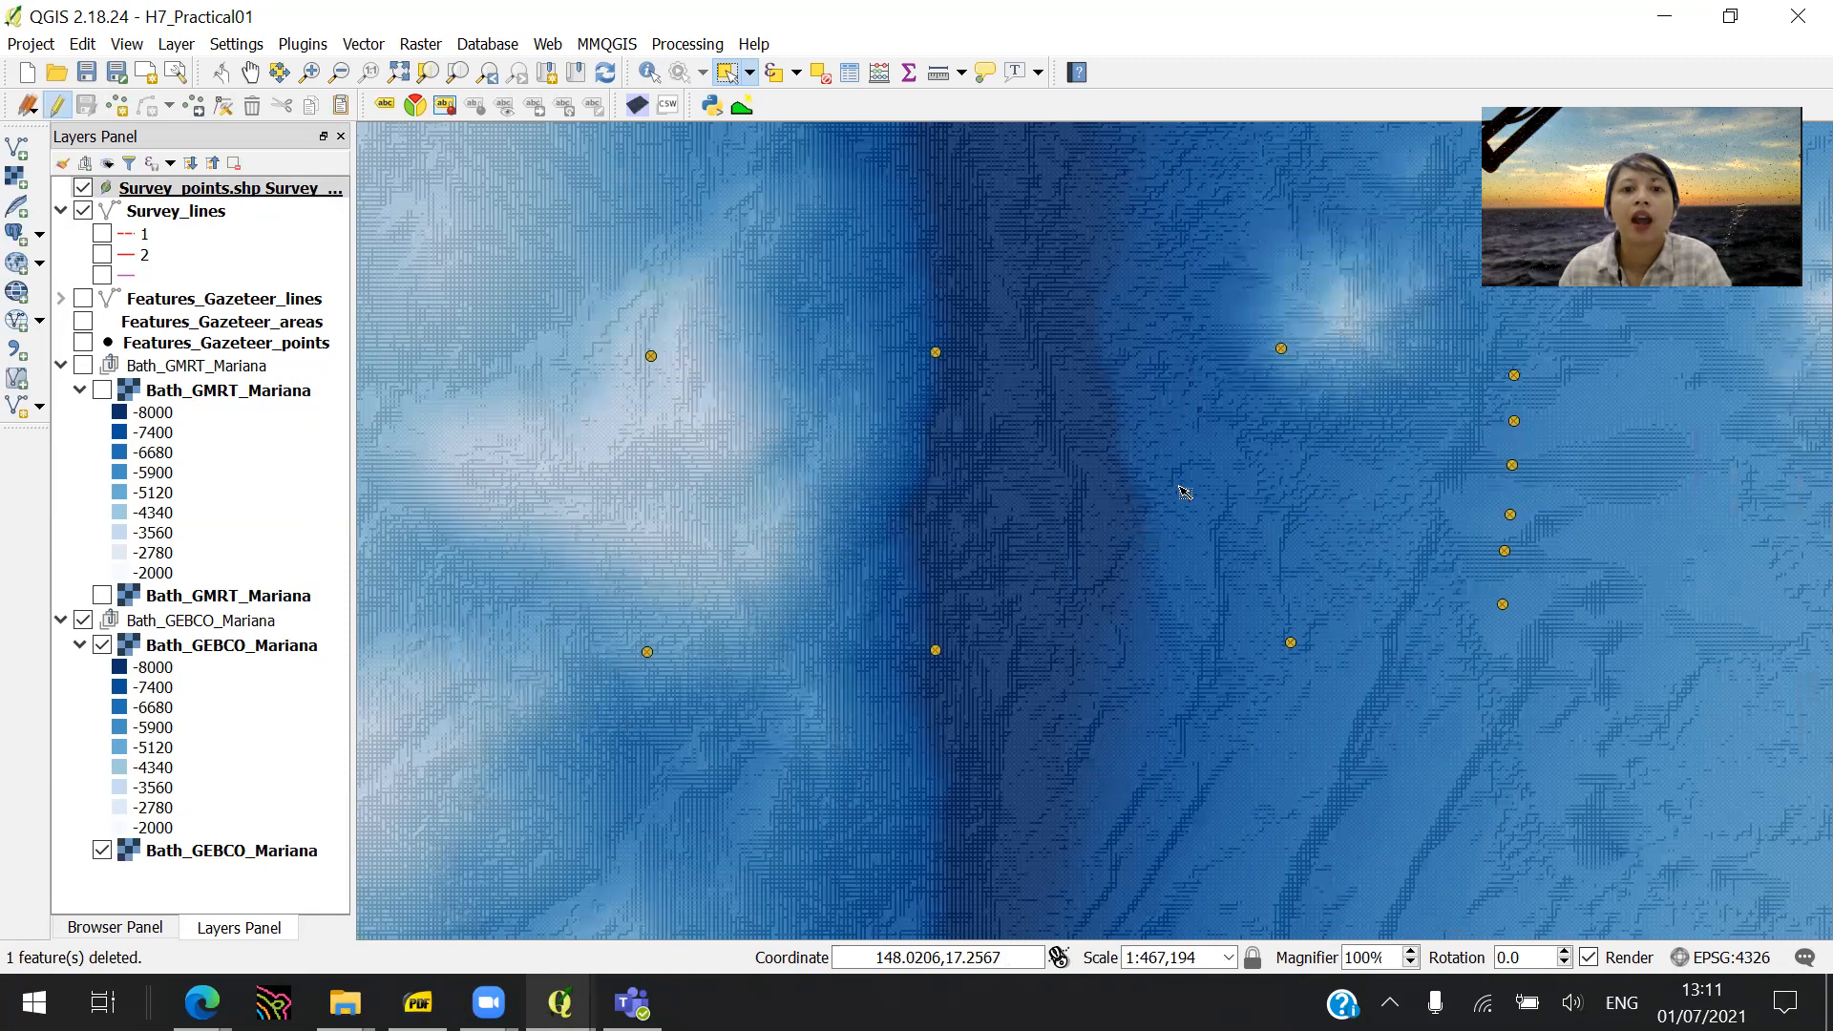
{"action": "right_click", "coordinate": [316, 187]}
{"action": "left_click", "coordinate": [412, 442]}
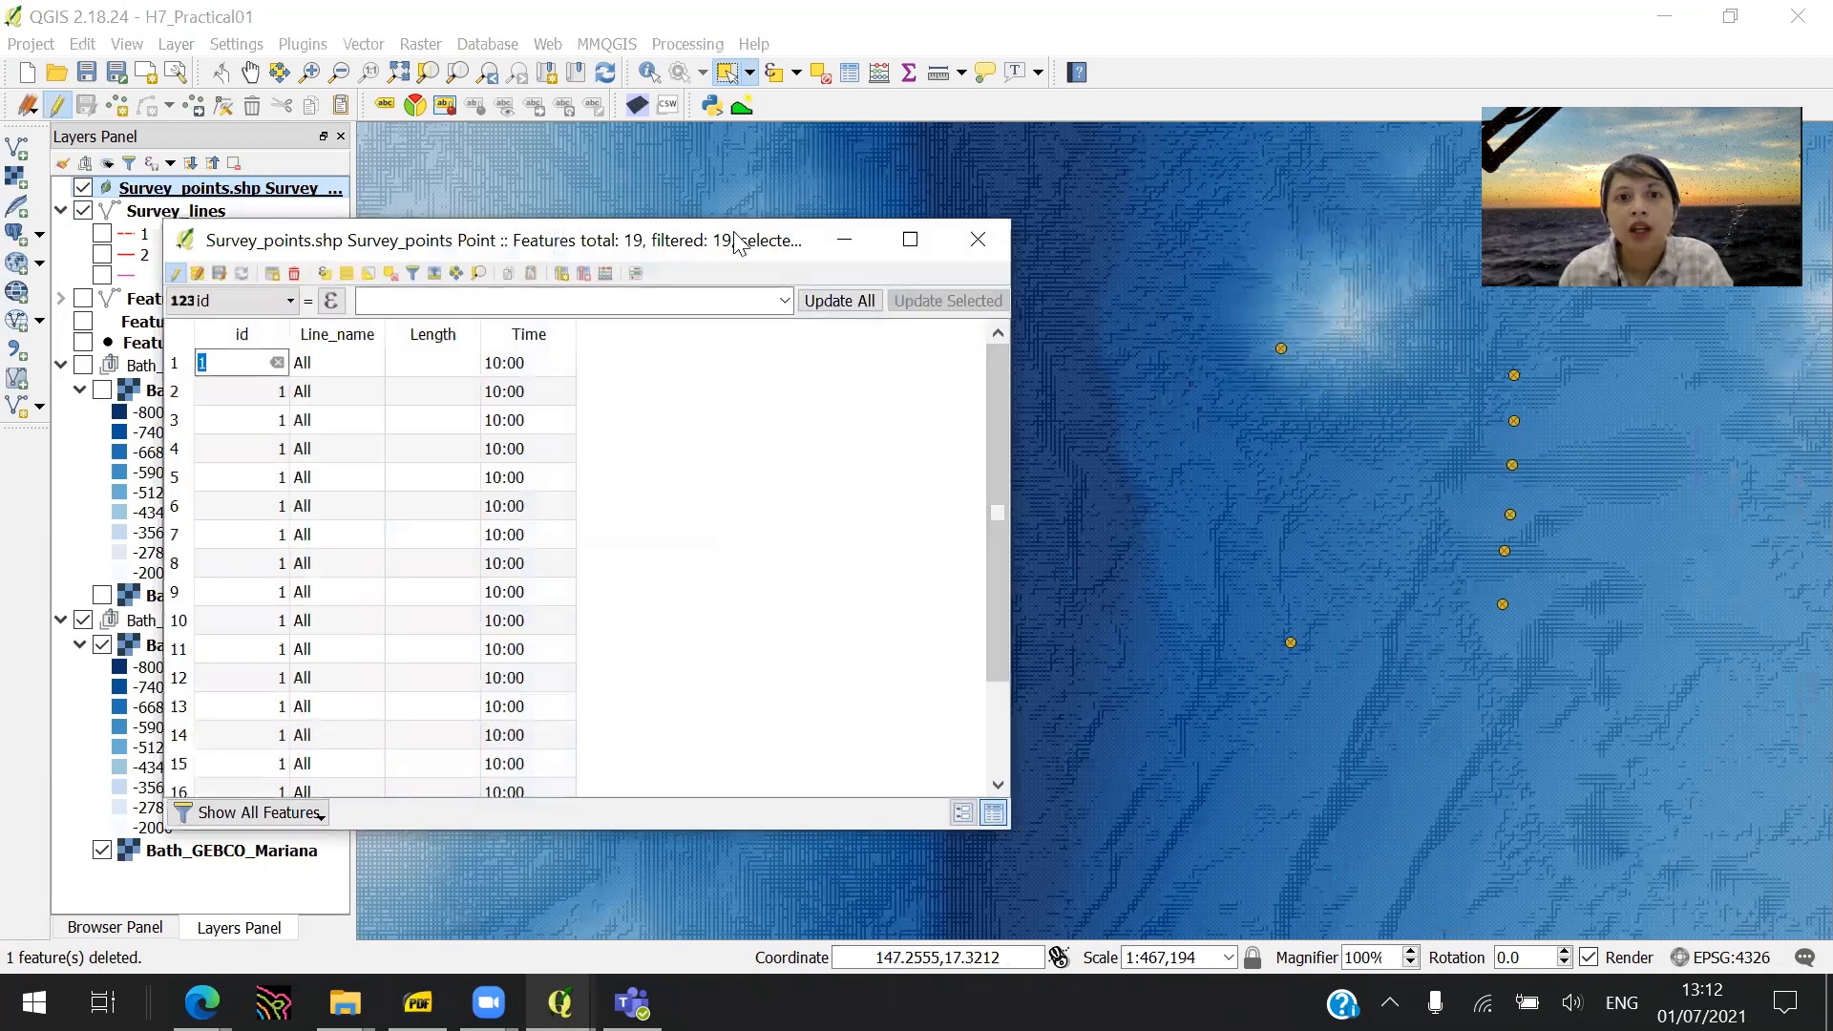
{"action": "left_click_drag", "start_coordinate": [737, 242], "coordinate": [1437, 555]}
{"action": "scroll", "coordinate": [808, 512], "scroll_direction": "down", "scroll_amount": 1}
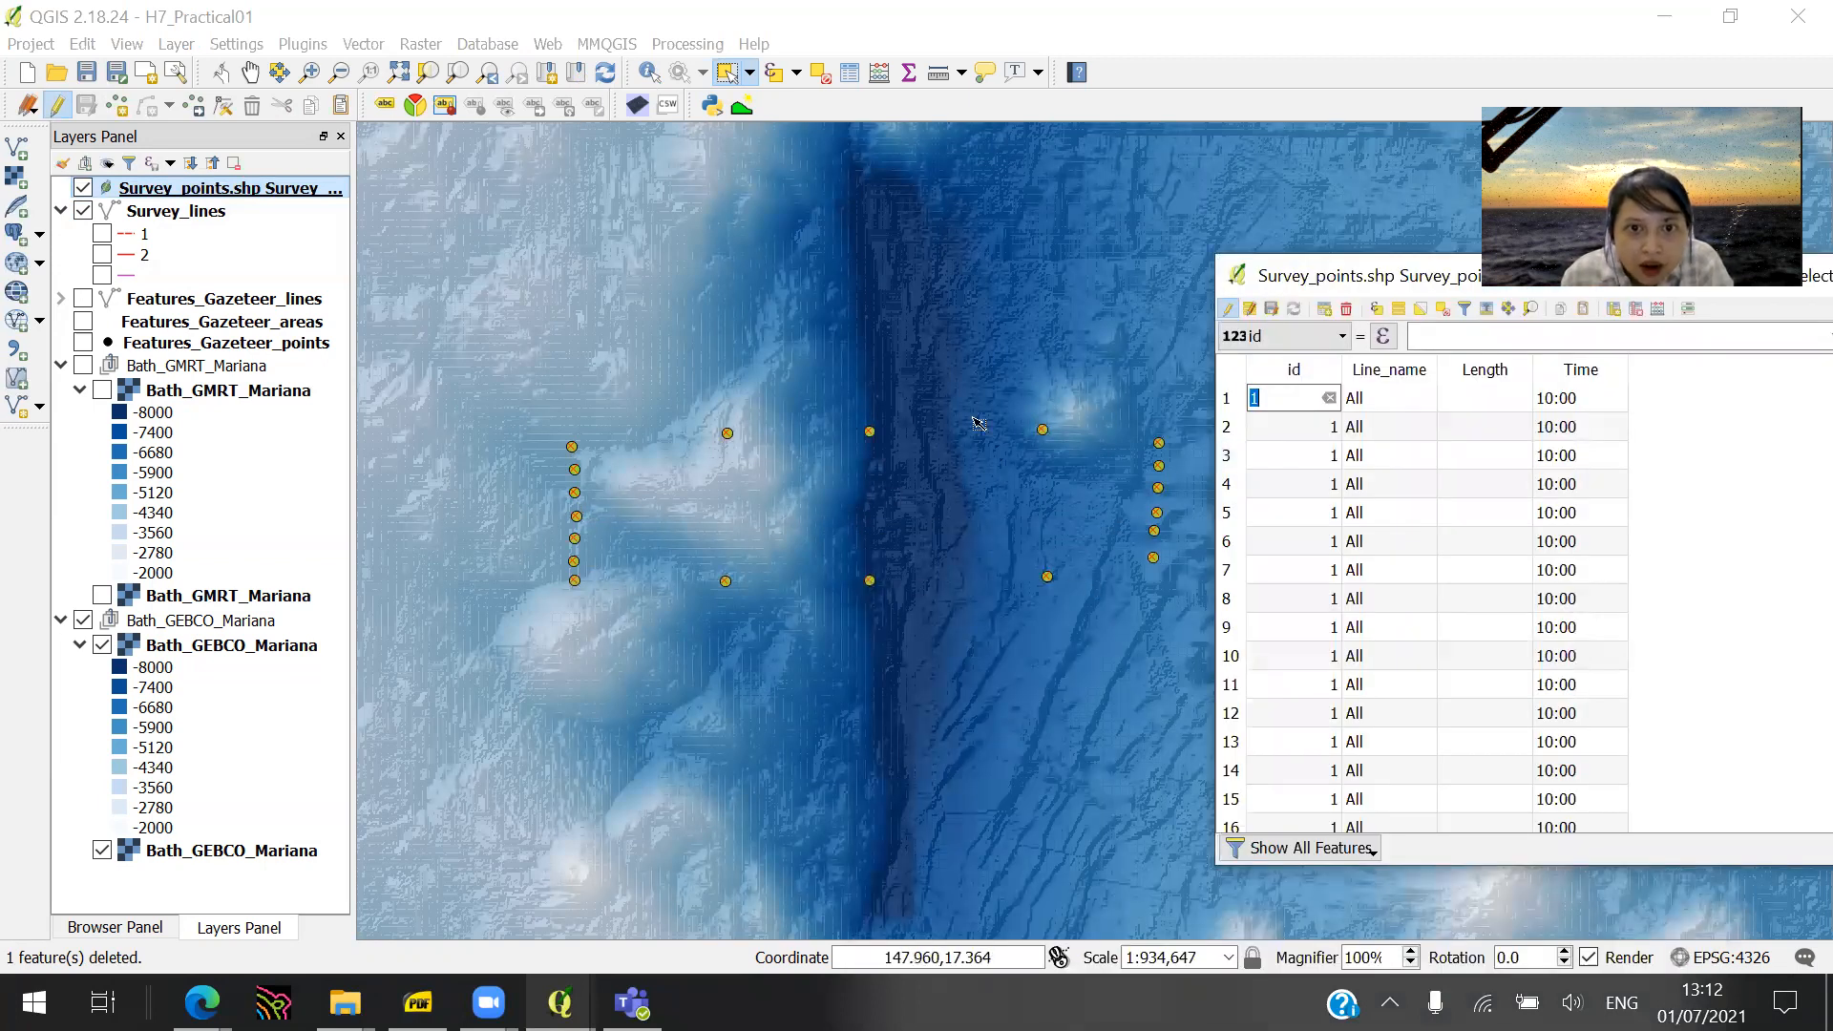
- Select the six survey points between the western and eastern columns and show them in the Survey_points attribute table
{"action": "left_click_drag", "start_coordinate": [727, 491], "coordinate": [624, 713]}
{"action": "left_click_drag", "start_coordinate": [658, 375], "coordinate": [1131, 682]}
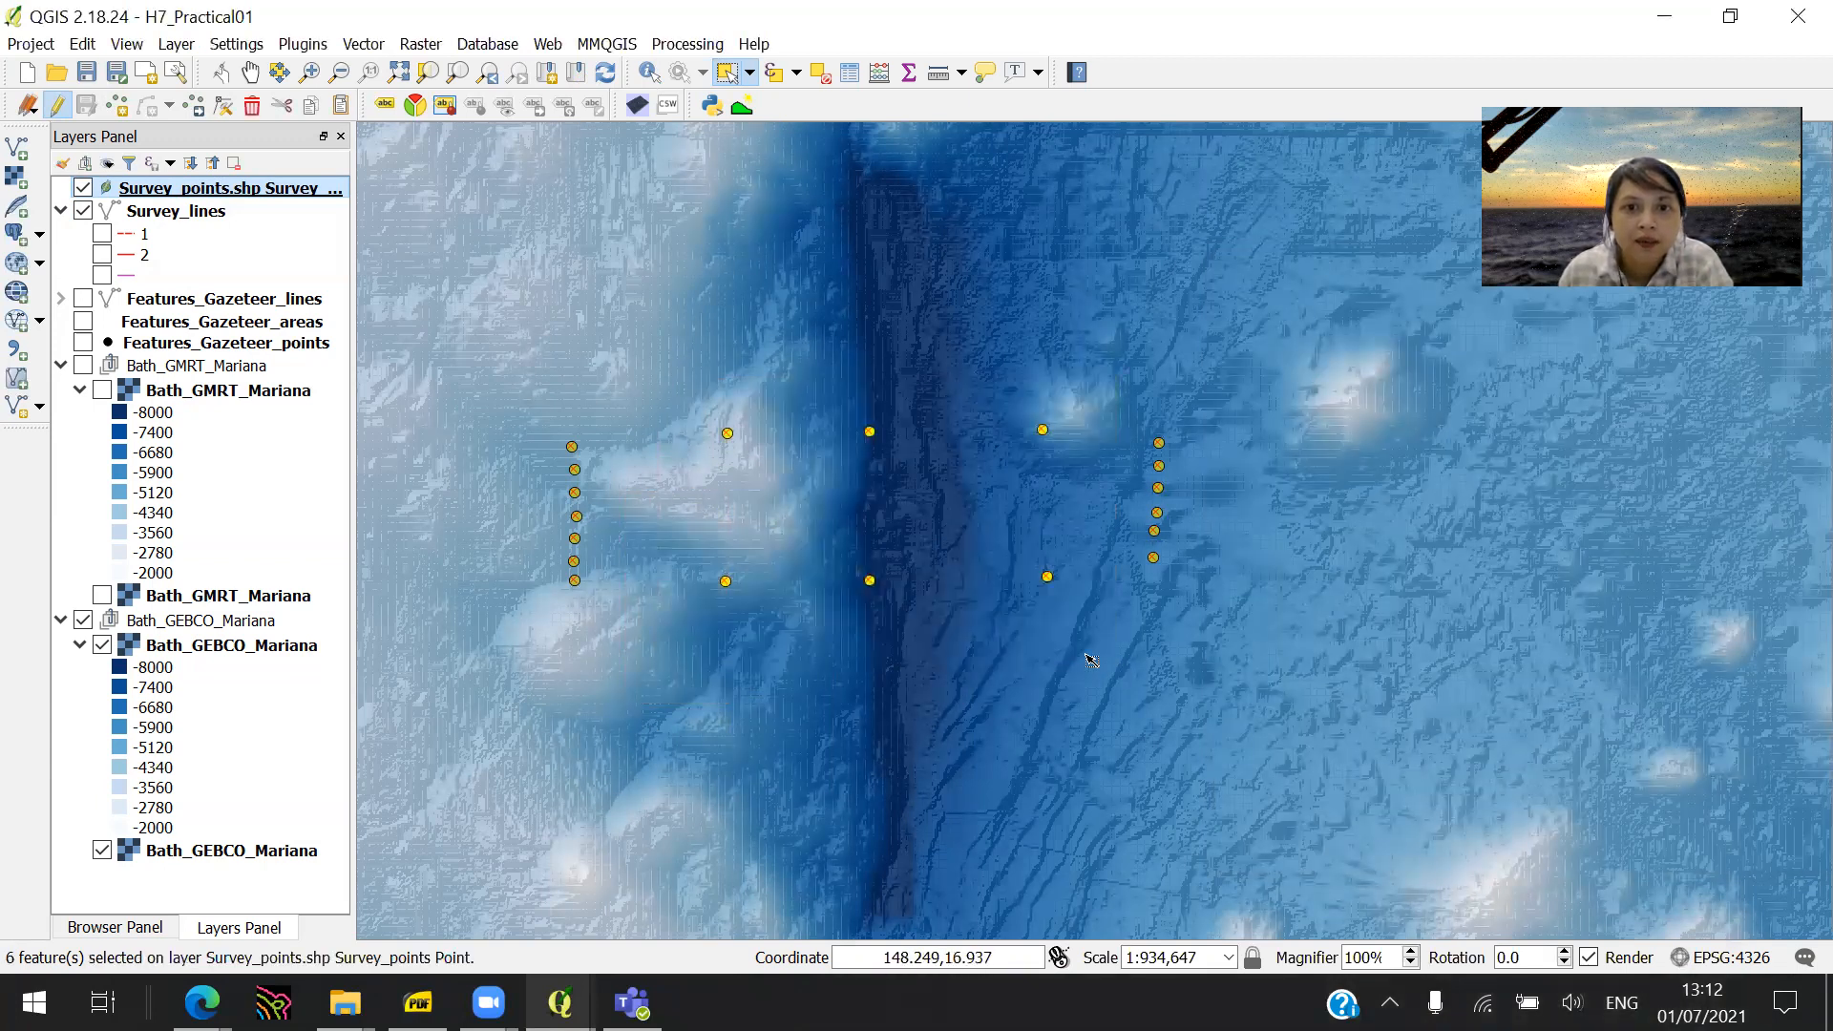
{"action": "right_click", "coordinate": [272, 189]}
{"action": "left_click", "coordinate": [401, 446]}
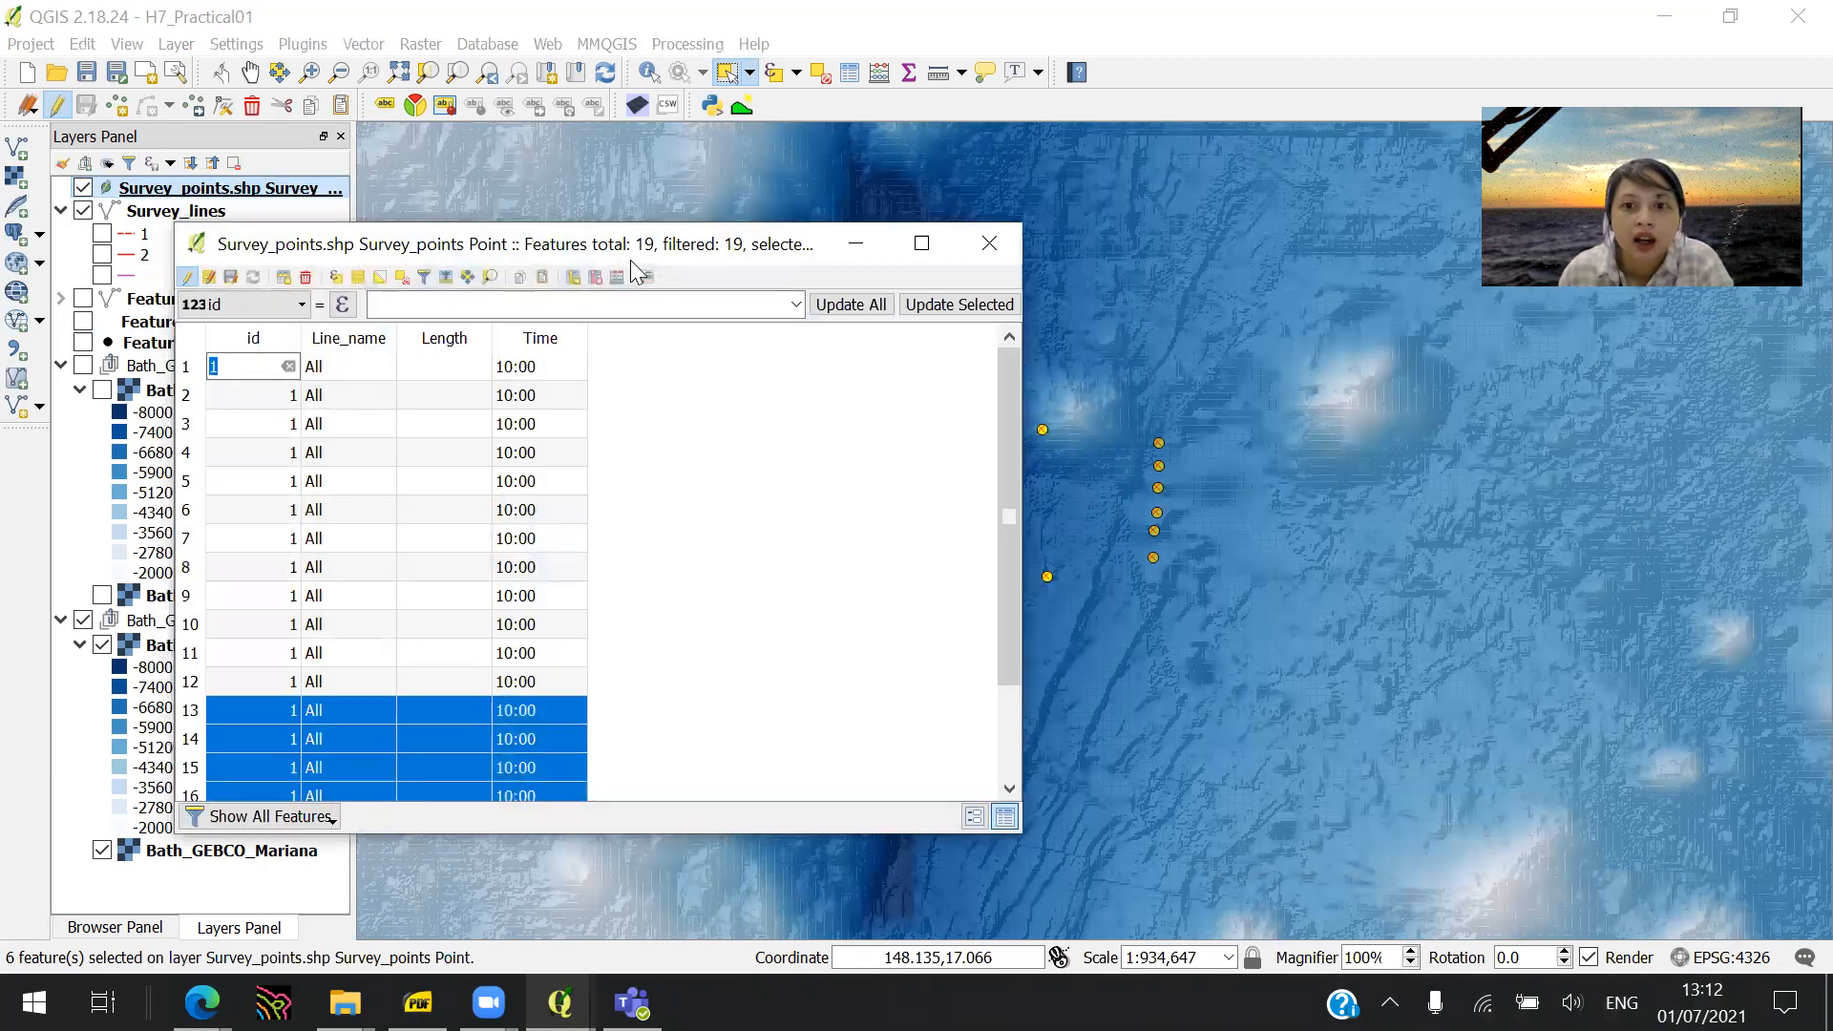
{"action": "left_click_drag", "start_coordinate": [401, 244], "coordinate": [1376, 280]}
{"action": "left_click", "coordinate": [1714, 592]}
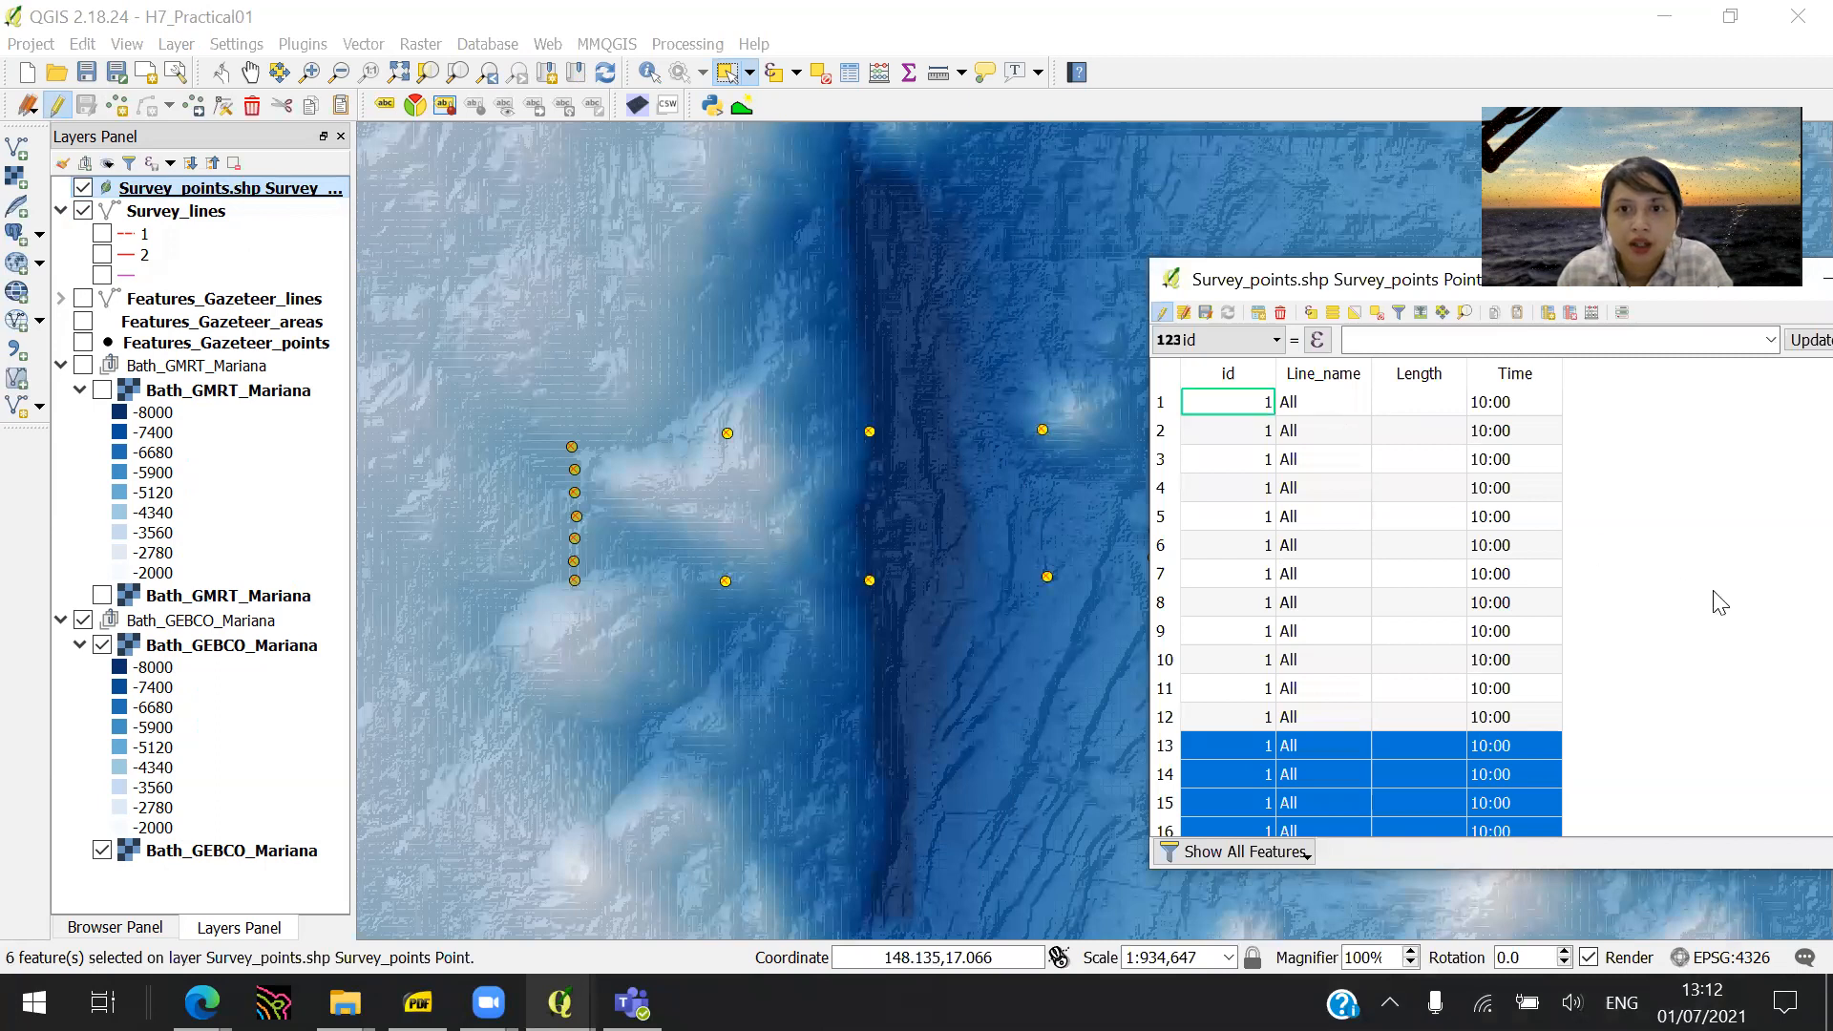
- Delete the Time field from the Survey_points attribute table
{"action": "left_click", "coordinate": [1569, 315]}
{"action": "left_click", "coordinate": [754, 441]}
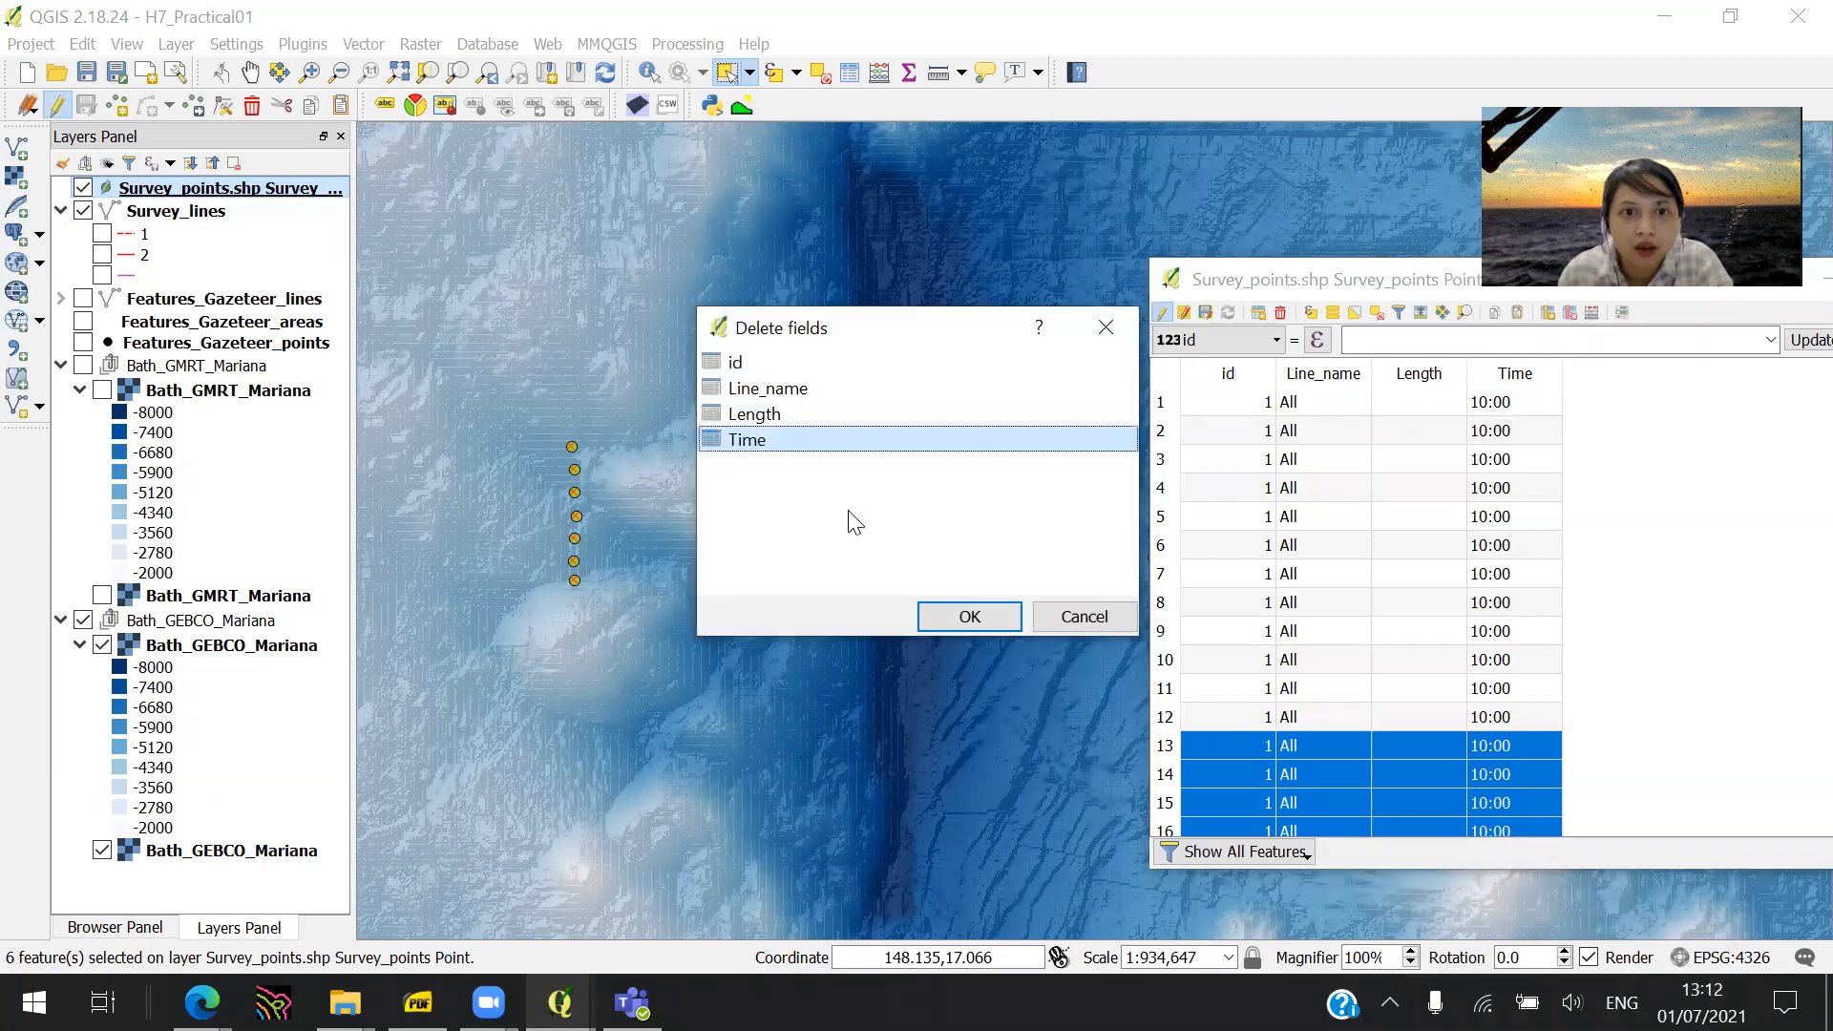
{"action": "left_click", "coordinate": [959, 616]}
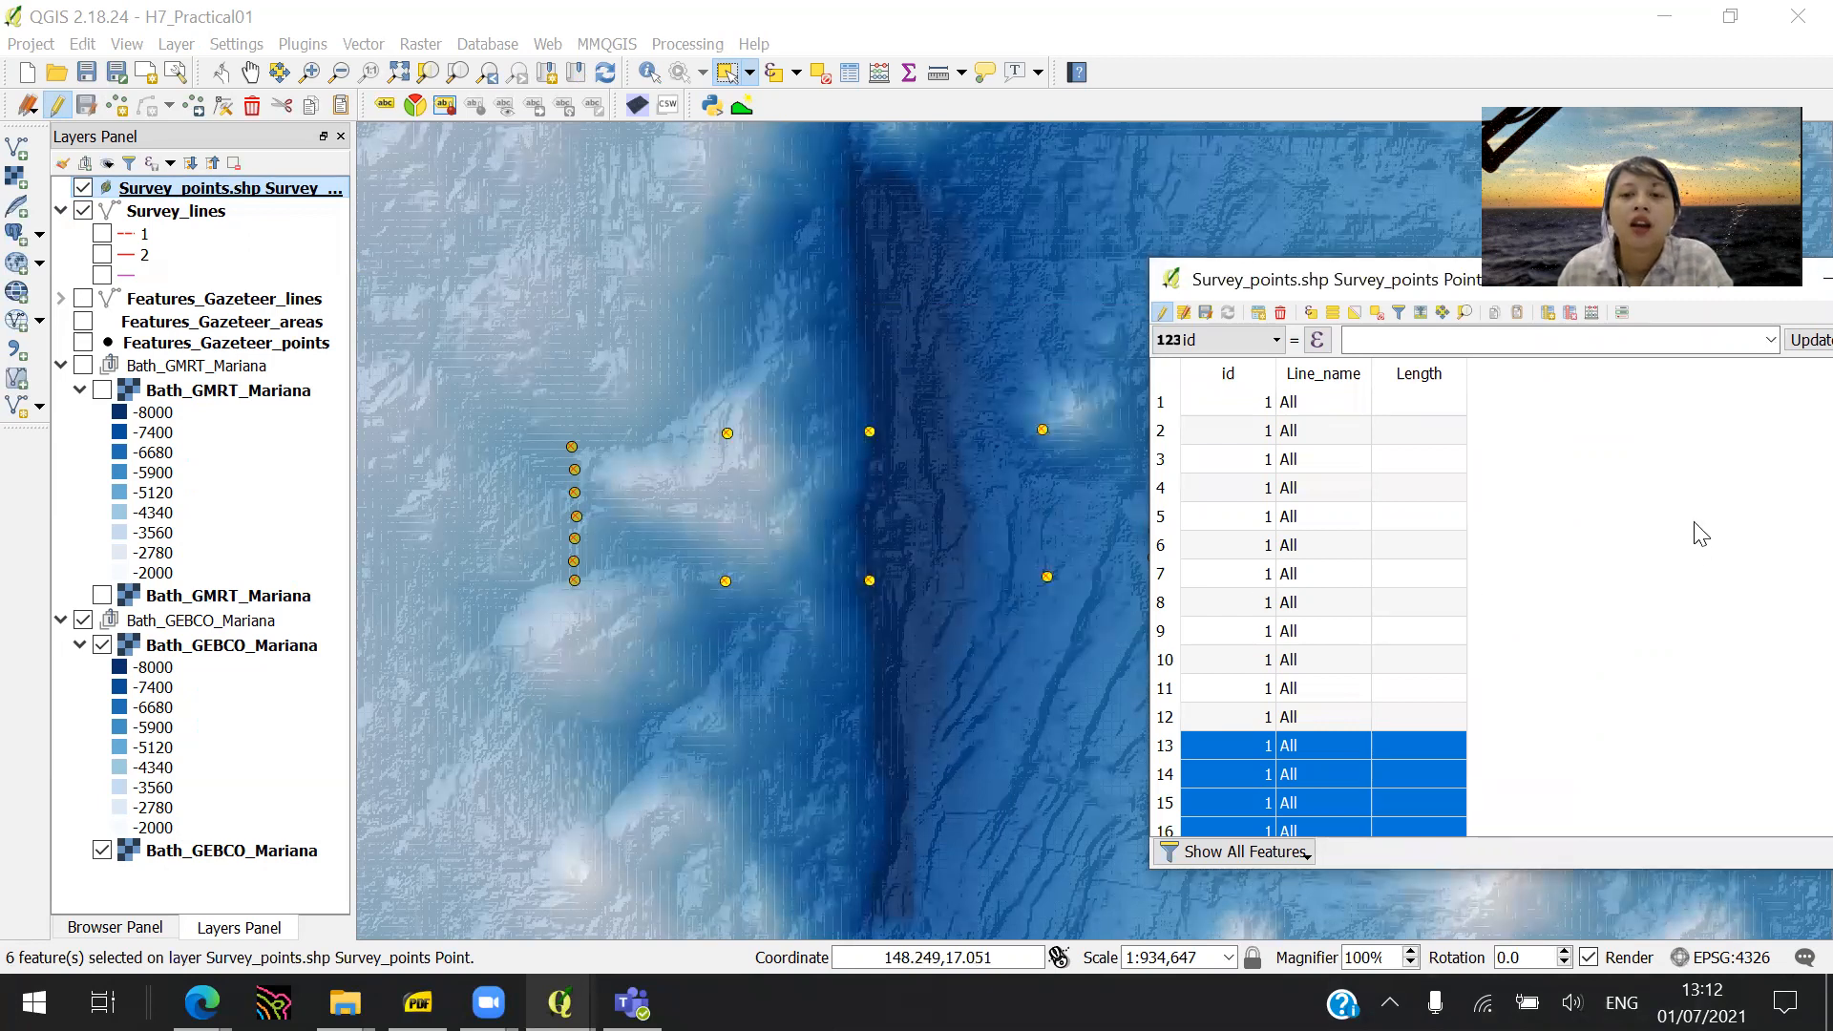
- Limit the attribute table to the selected features and add a text (string) field named Line_type with length 80
{"action": "left_click", "coordinate": [1241, 851]}
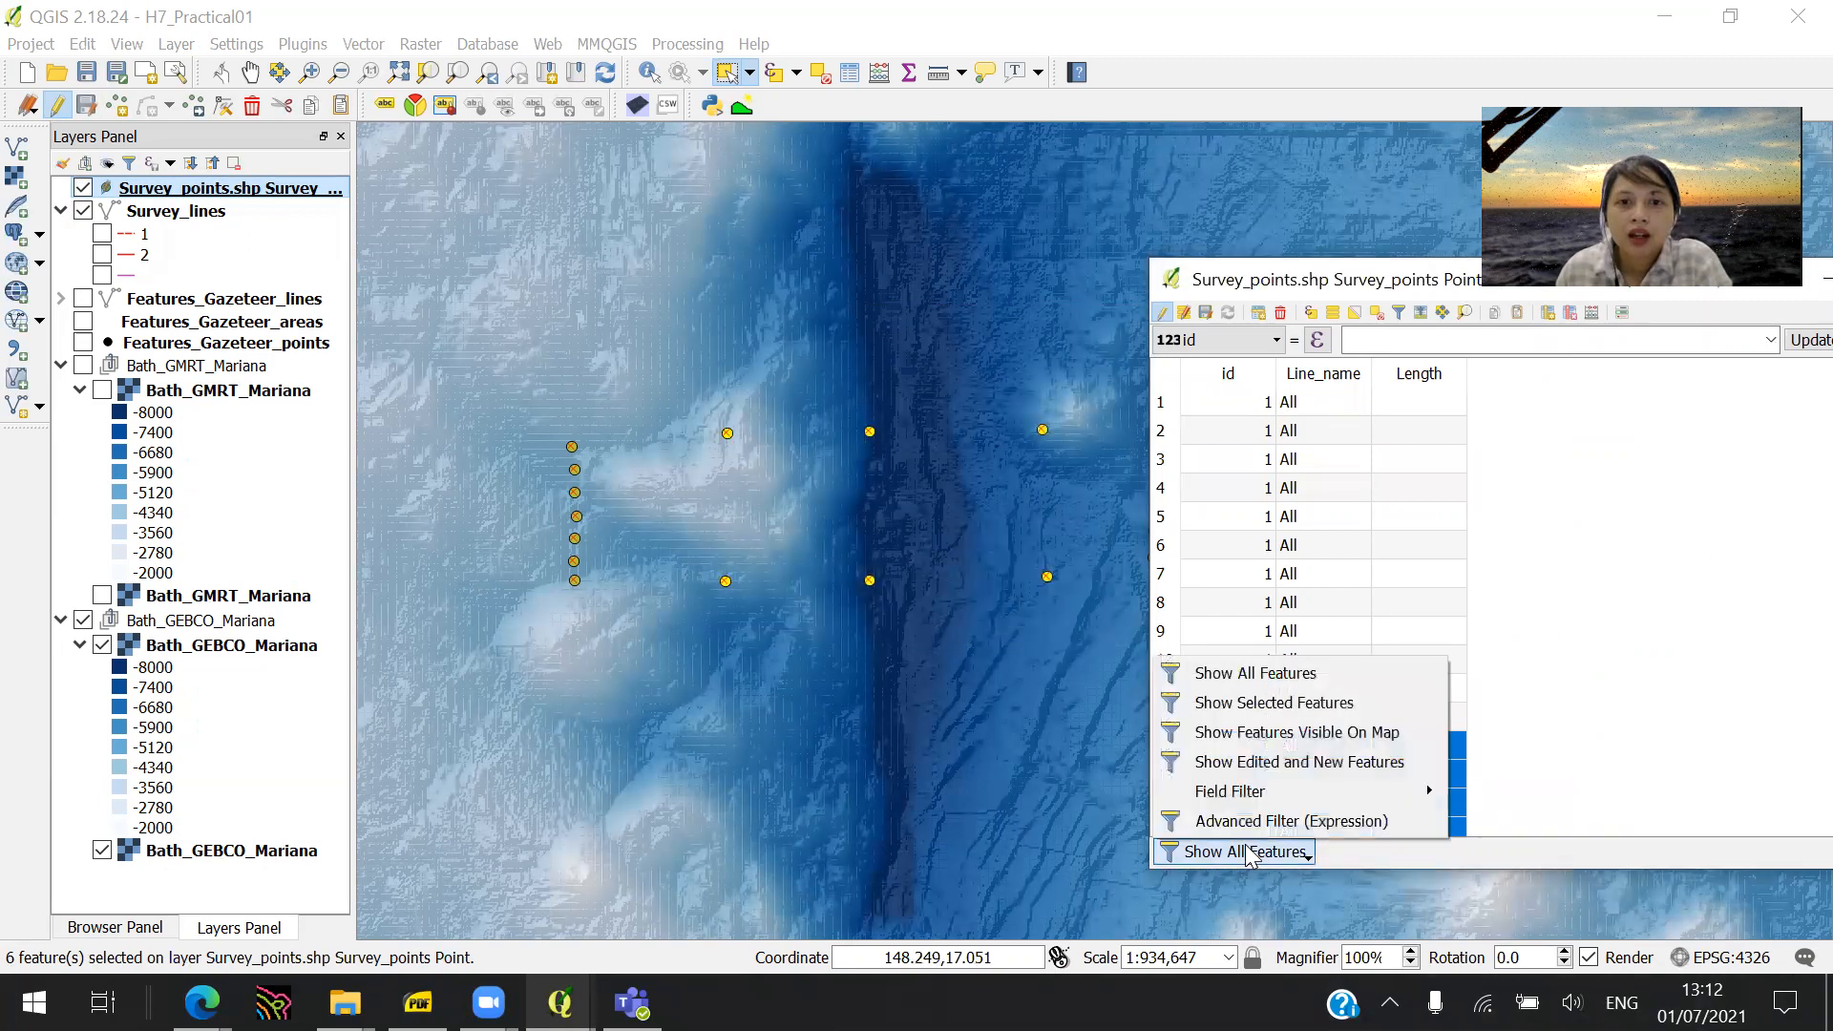
{"action": "left_click", "coordinate": [1322, 705]}
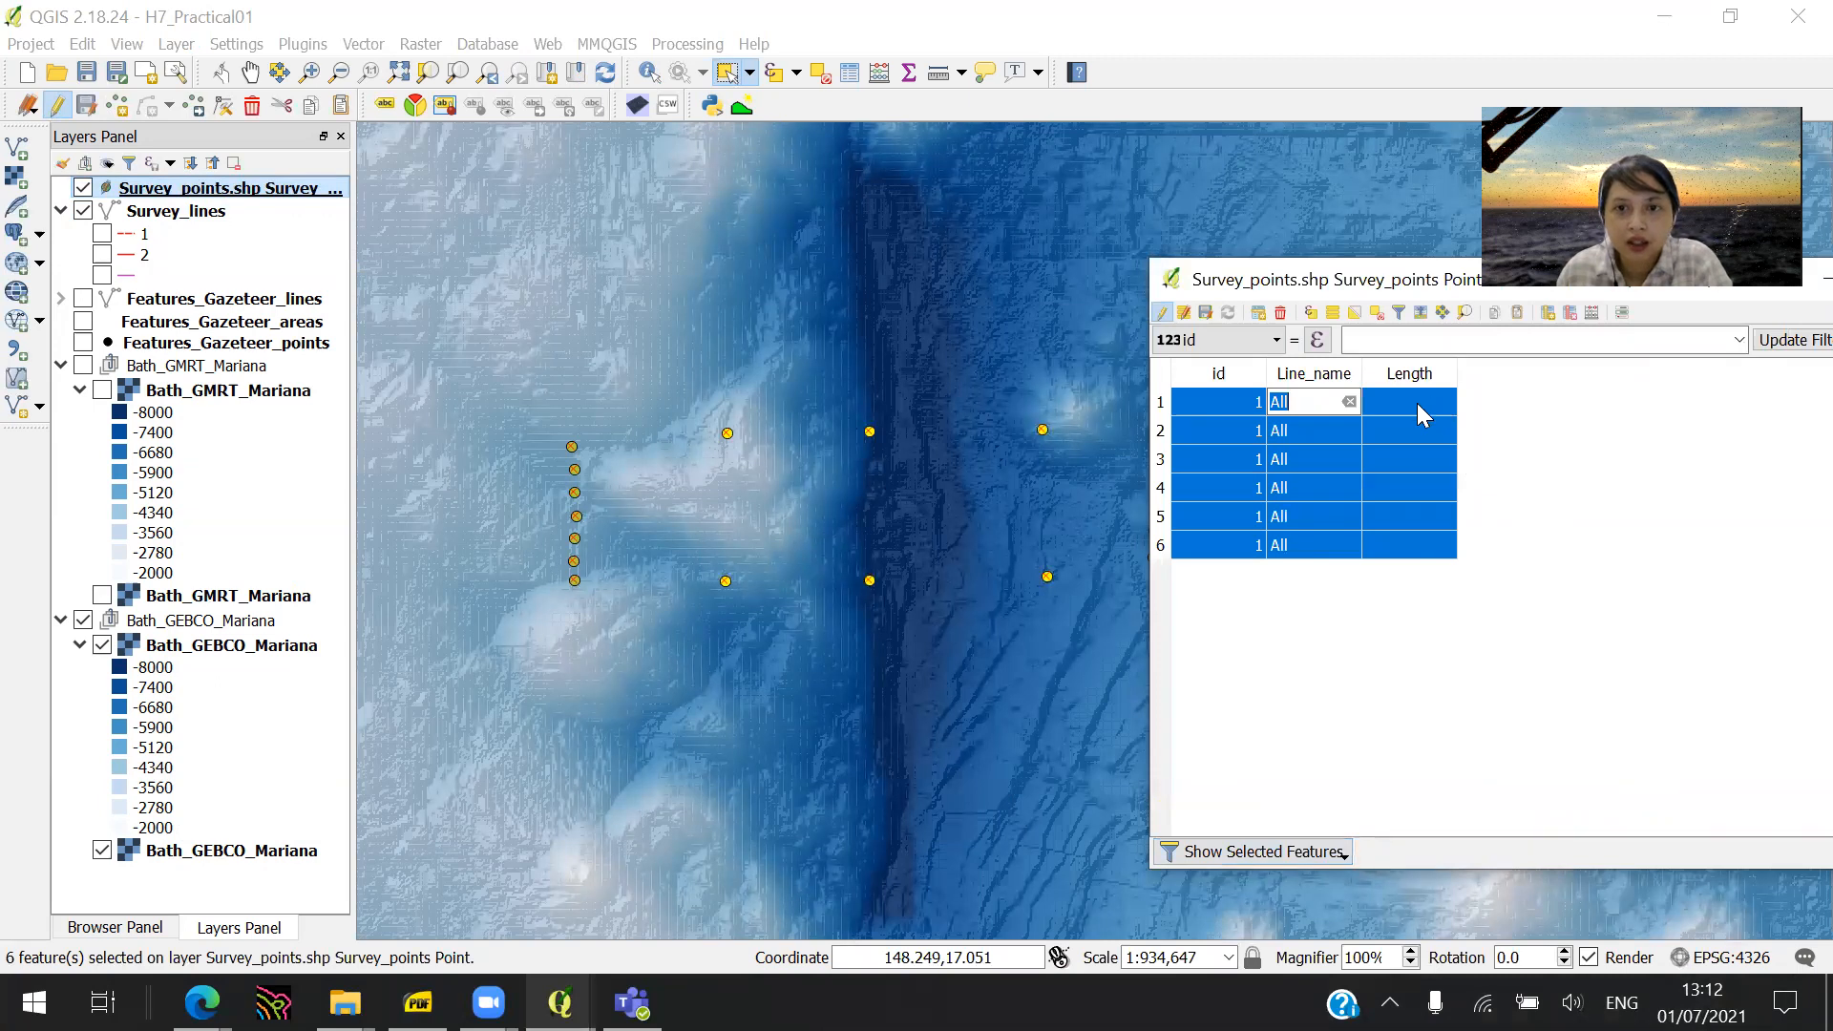
{"action": "left_click", "coordinate": [1549, 314]}
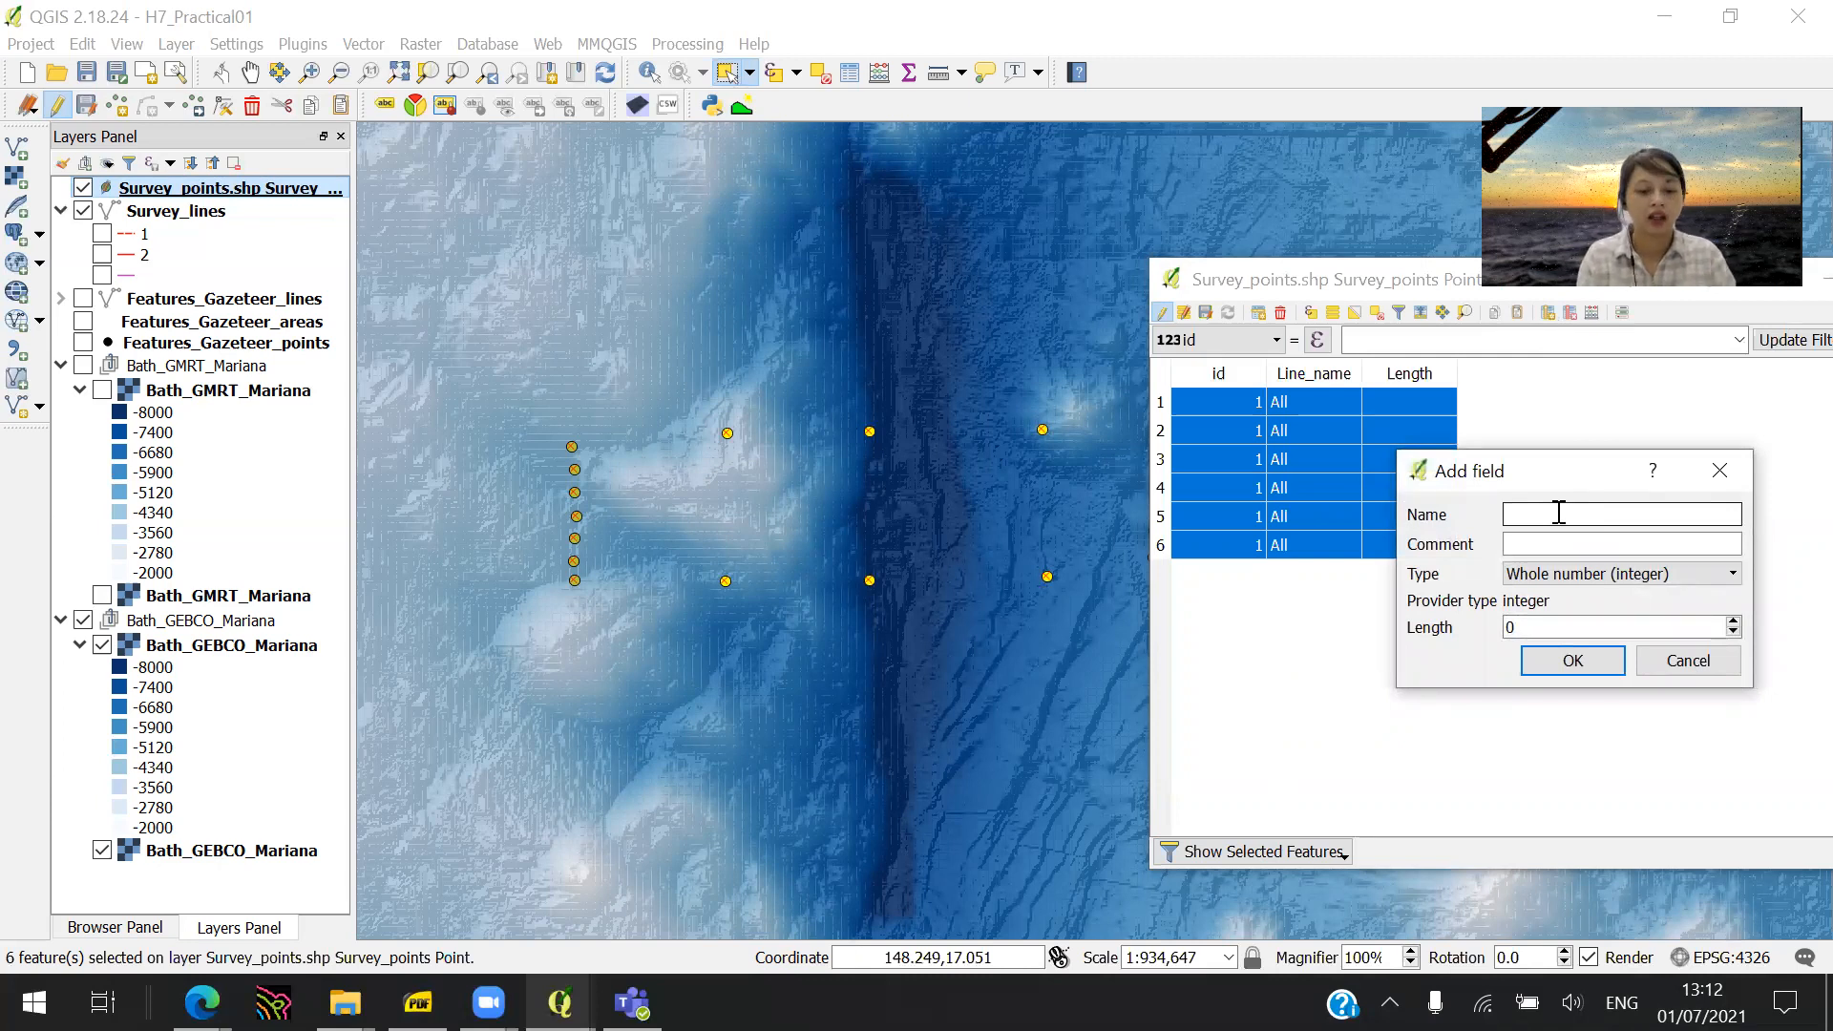
{"action": "type", "text": "Line_type"}
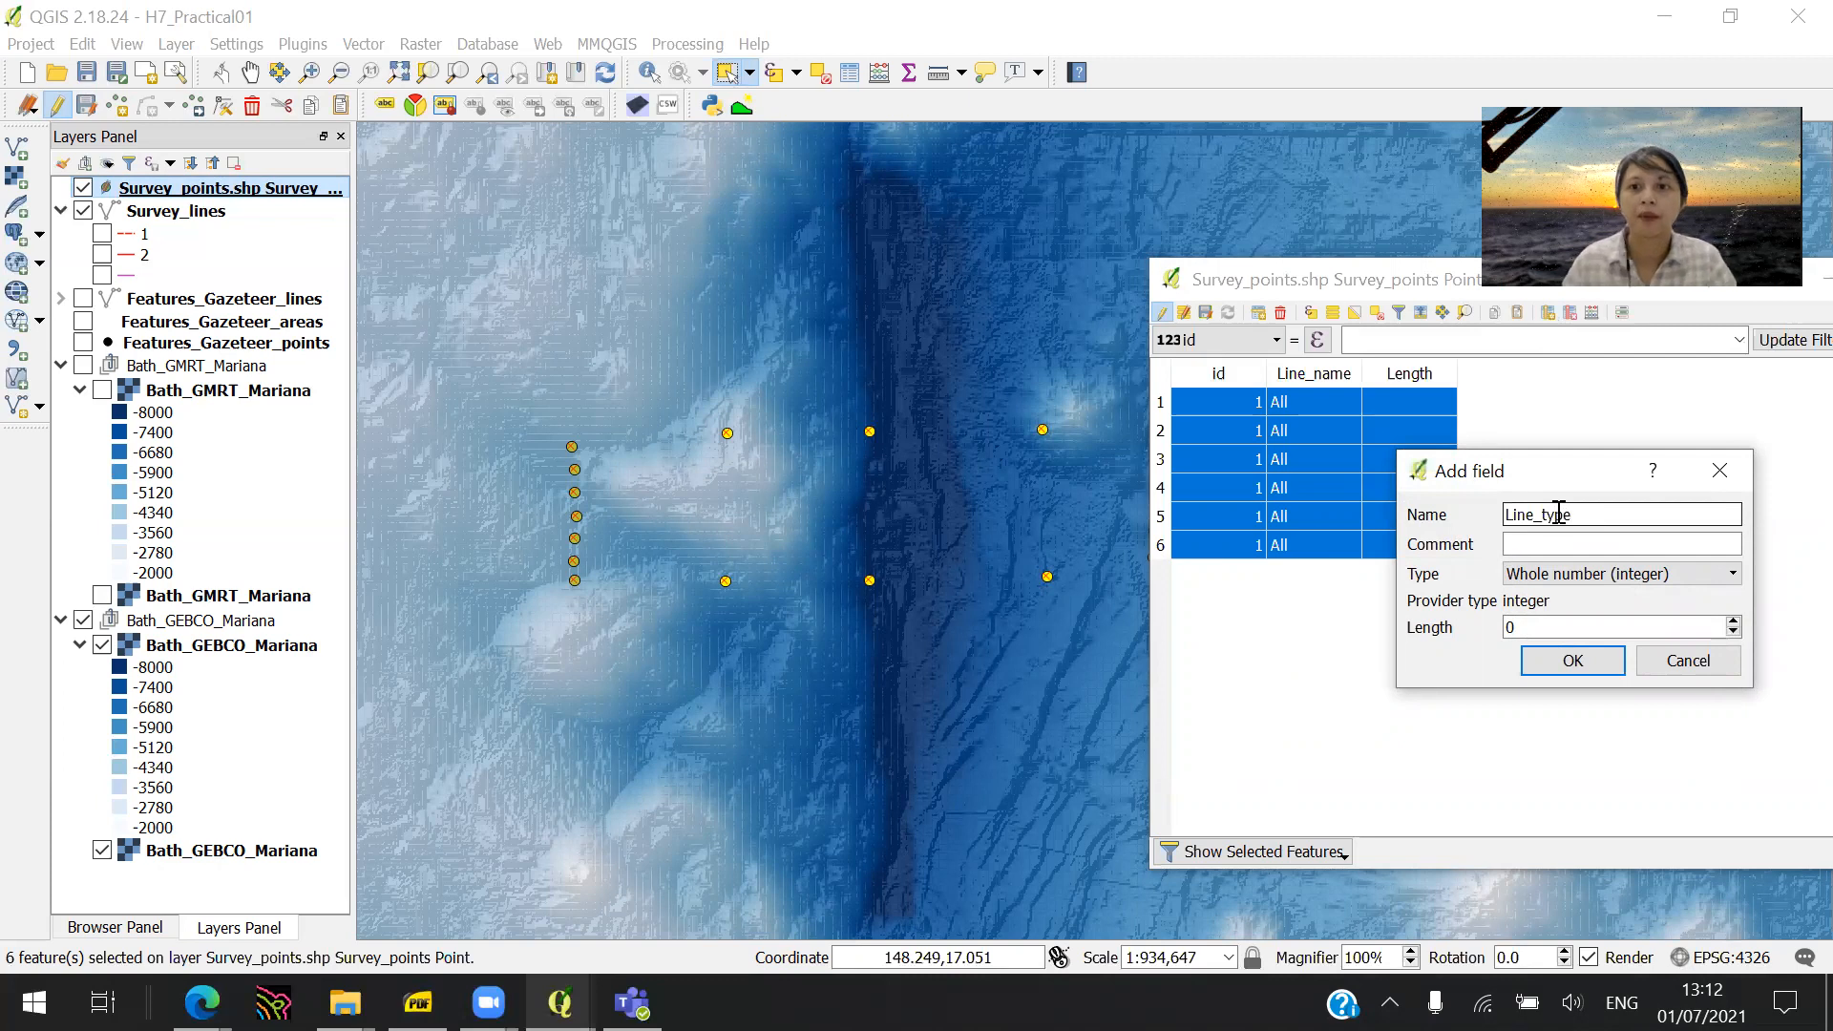
{"action": "left_click", "coordinate": [1622, 573]}
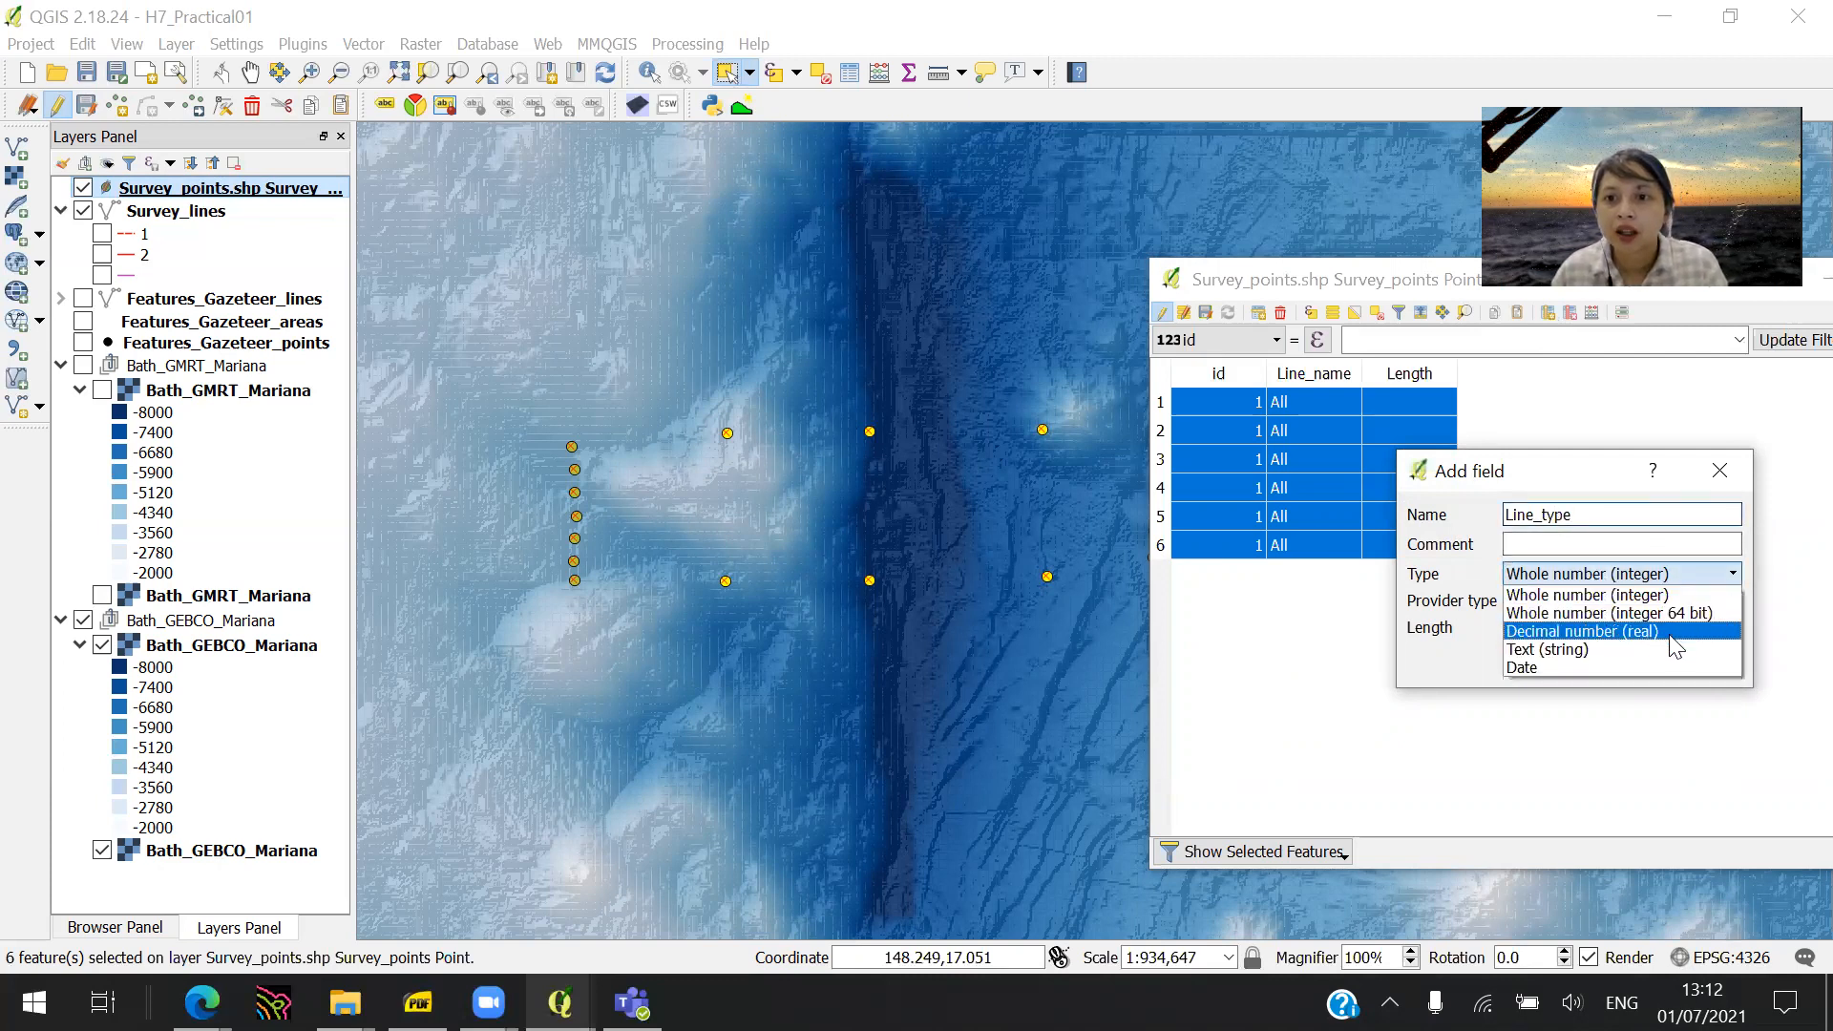
{"action": "left_click", "coordinate": [1640, 652]}
{"action": "double_click", "coordinate": [1572, 627]}
{"action": "type", "text": "80"}
{"action": "left_click", "coordinate": [1570, 661]}
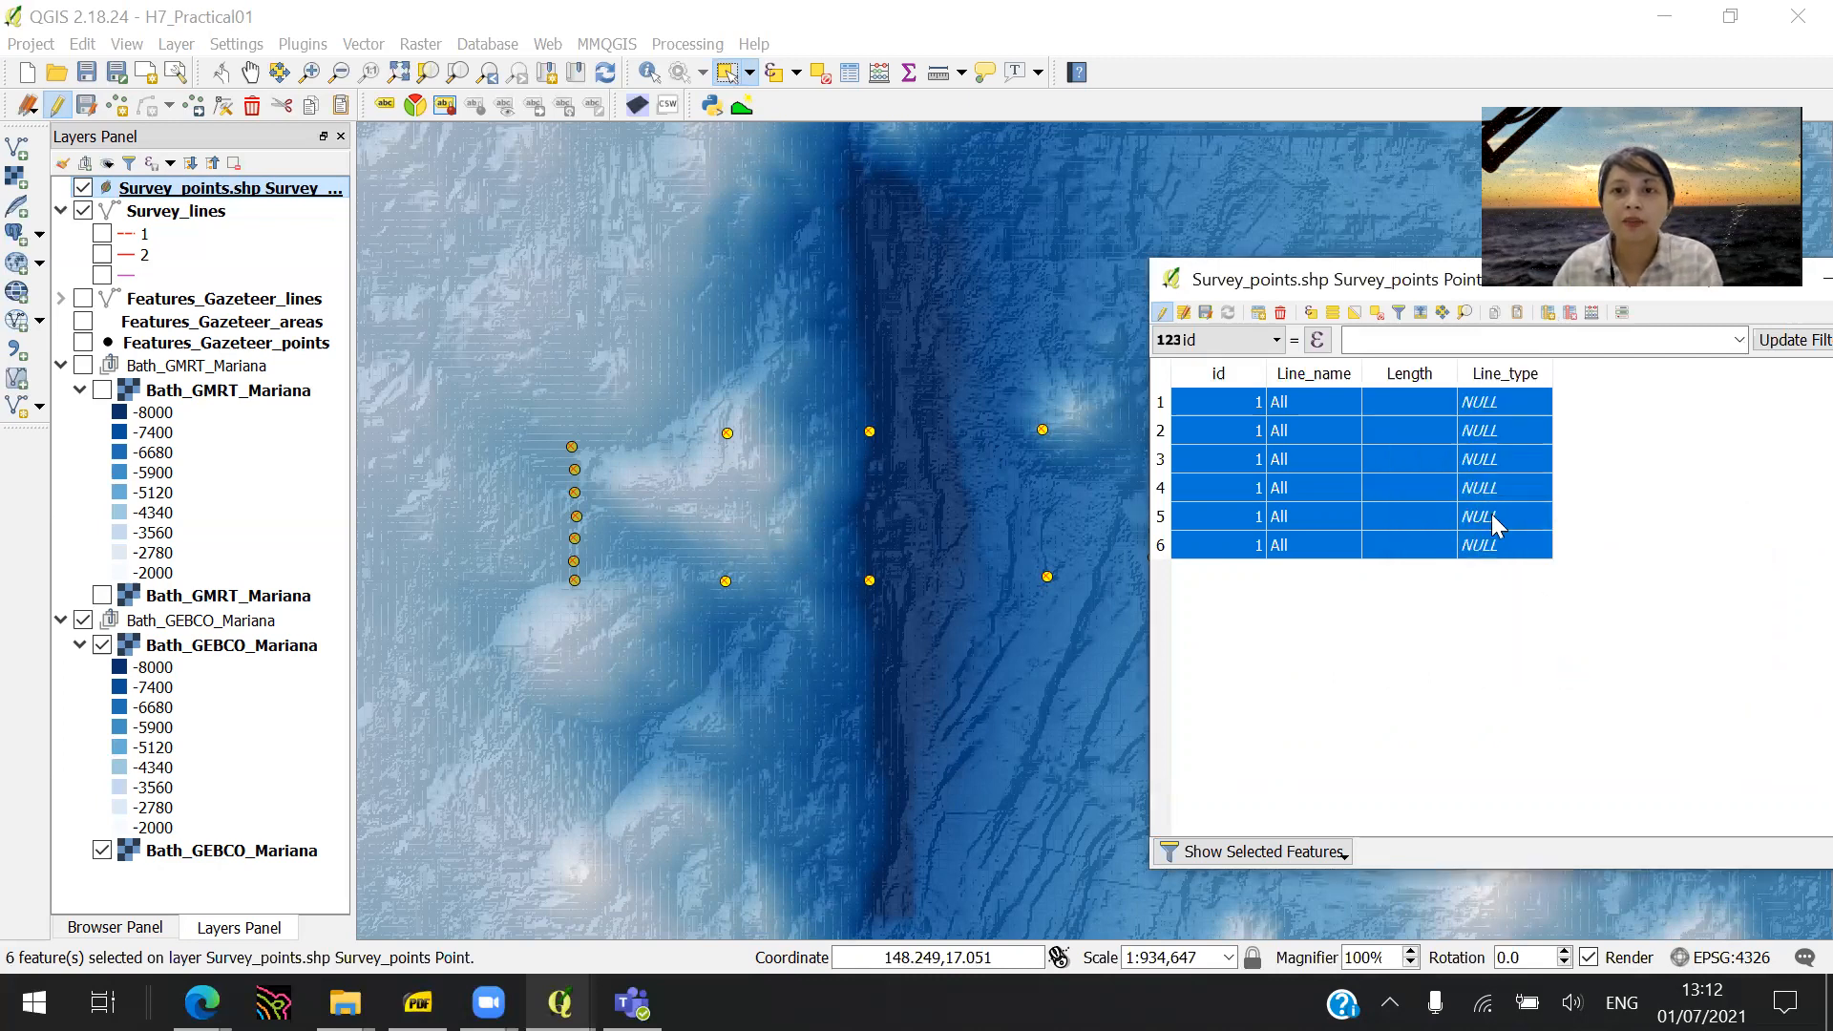
- Set Line_type to CL for all six selected survey points
{"action": "double_click", "coordinate": [1513, 399]}
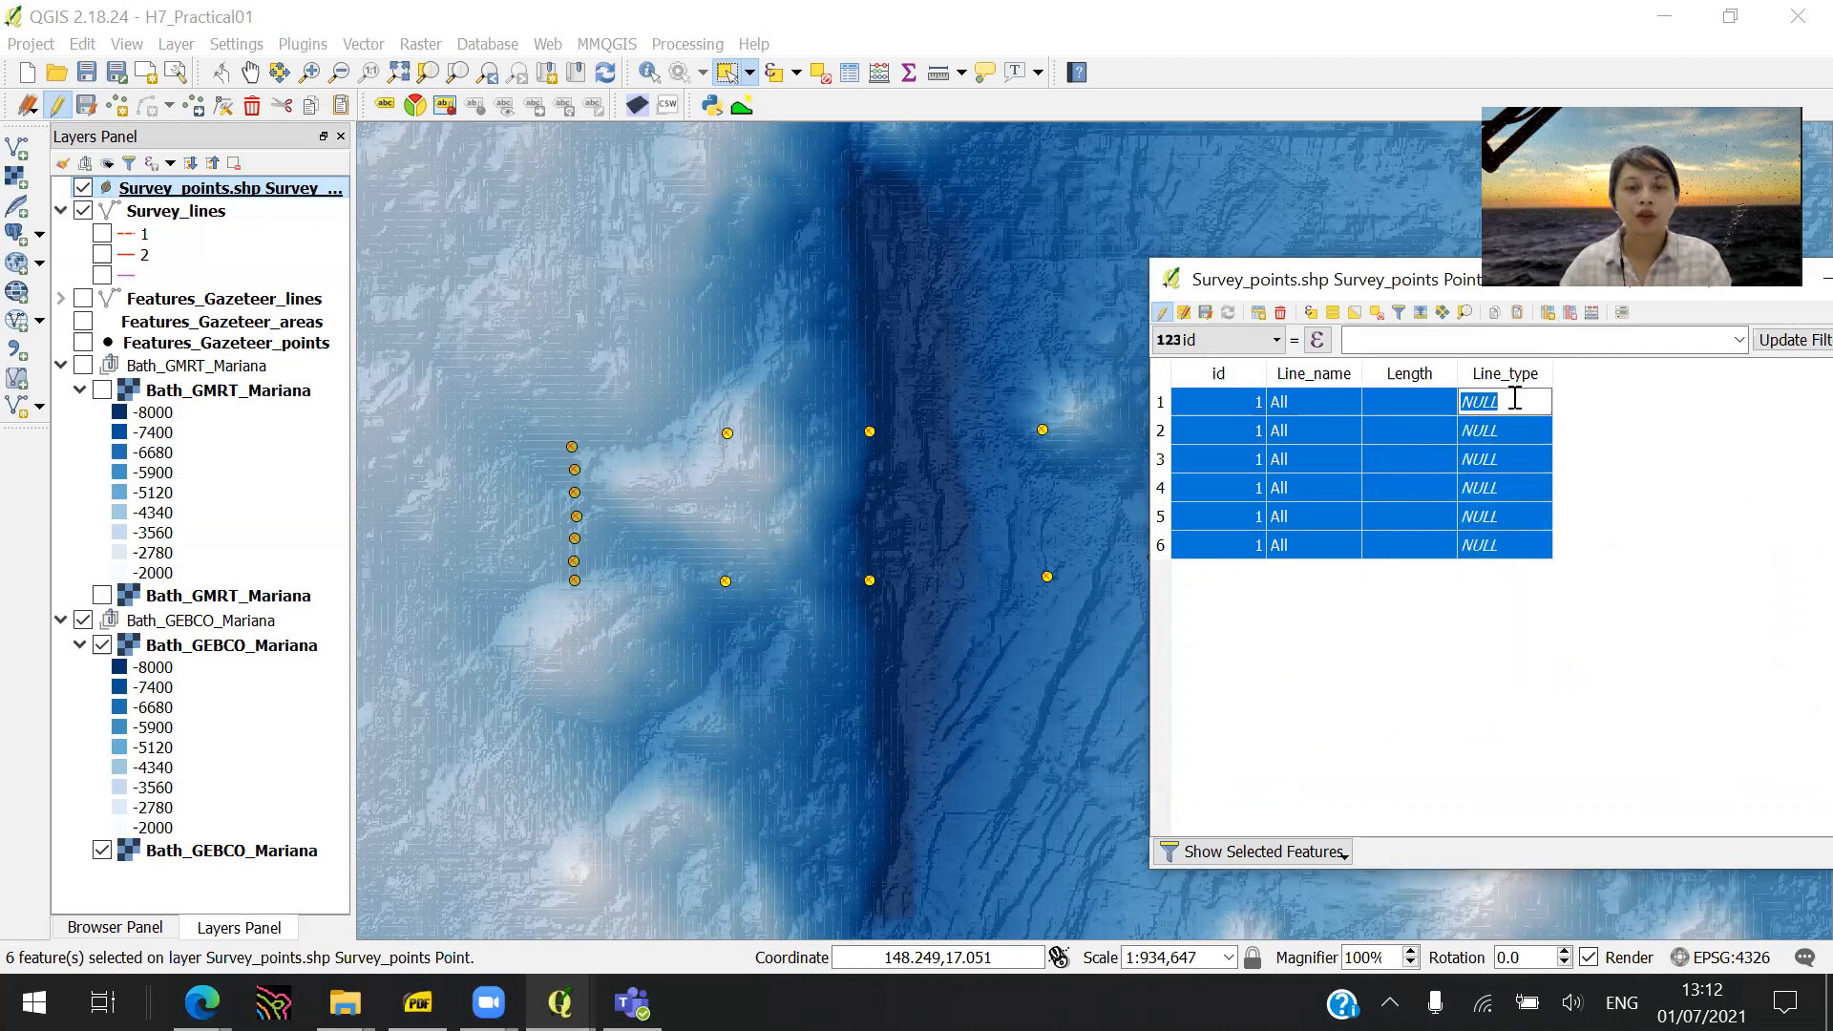
{"action": "type", "text": "CL"}
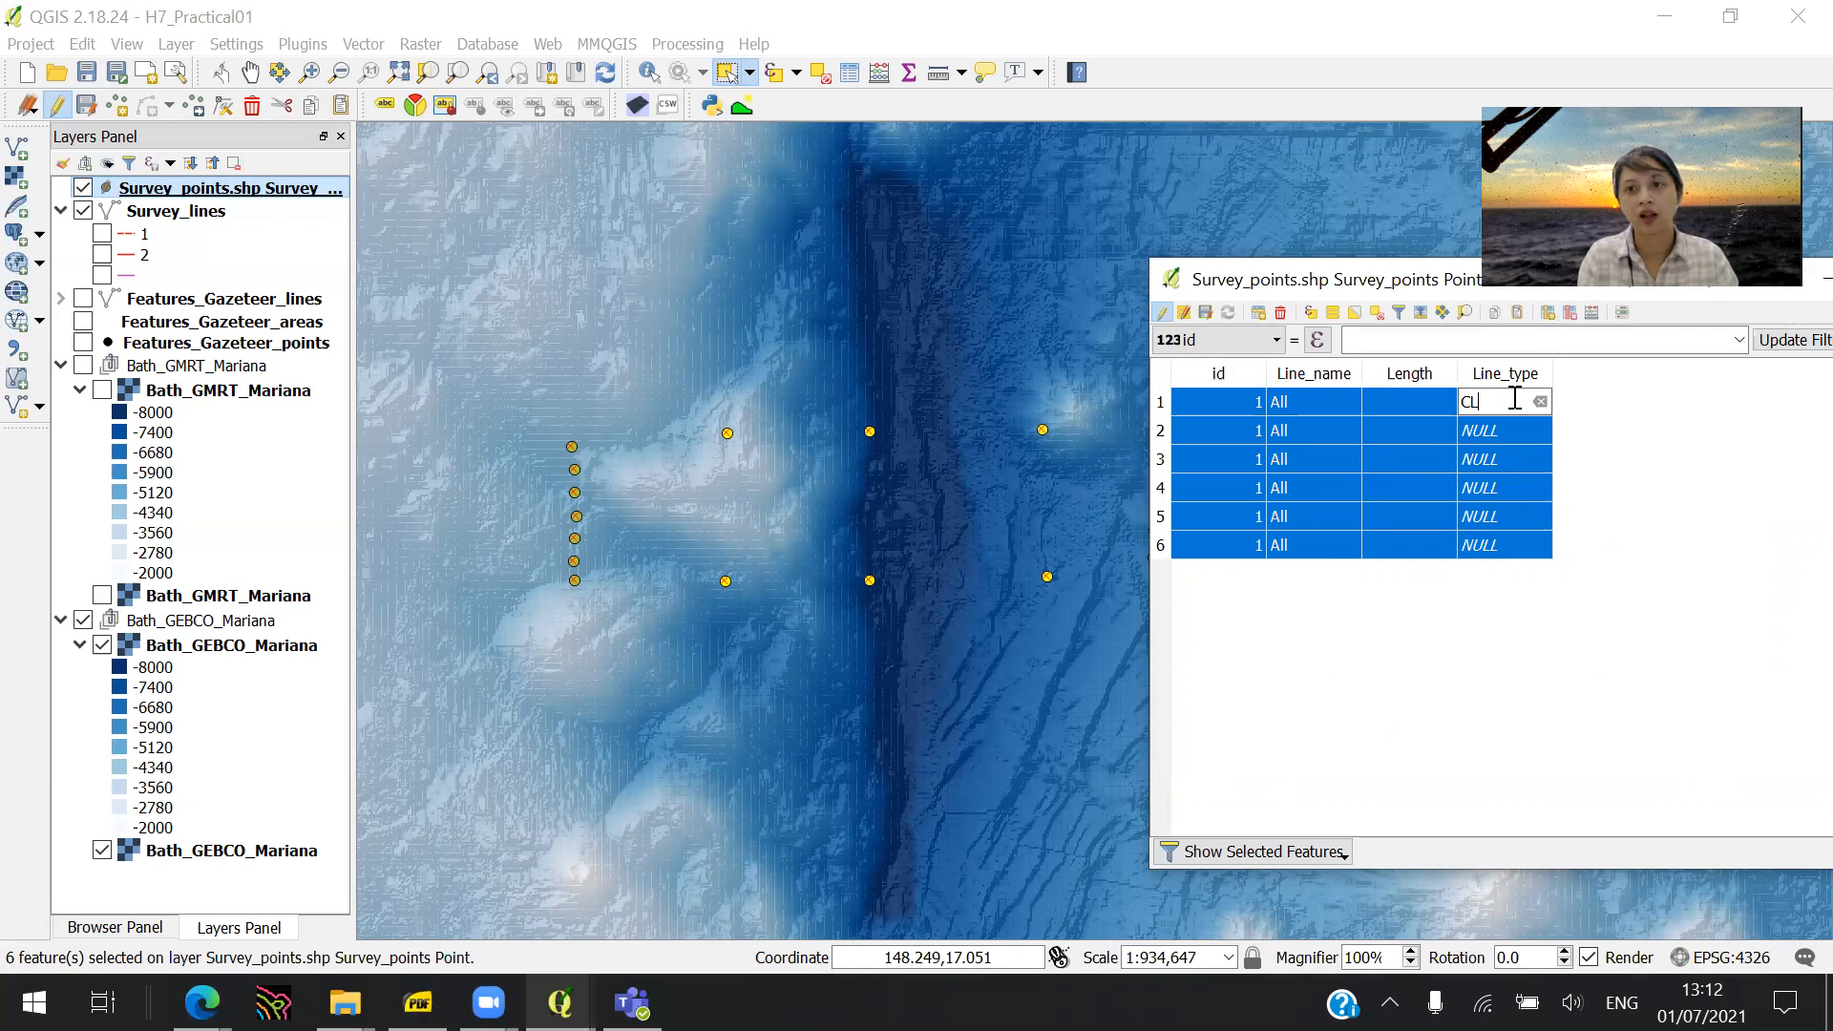
{"action": "double_click", "coordinate": [1523, 431]}
{"action": "type", "text": "CL"}
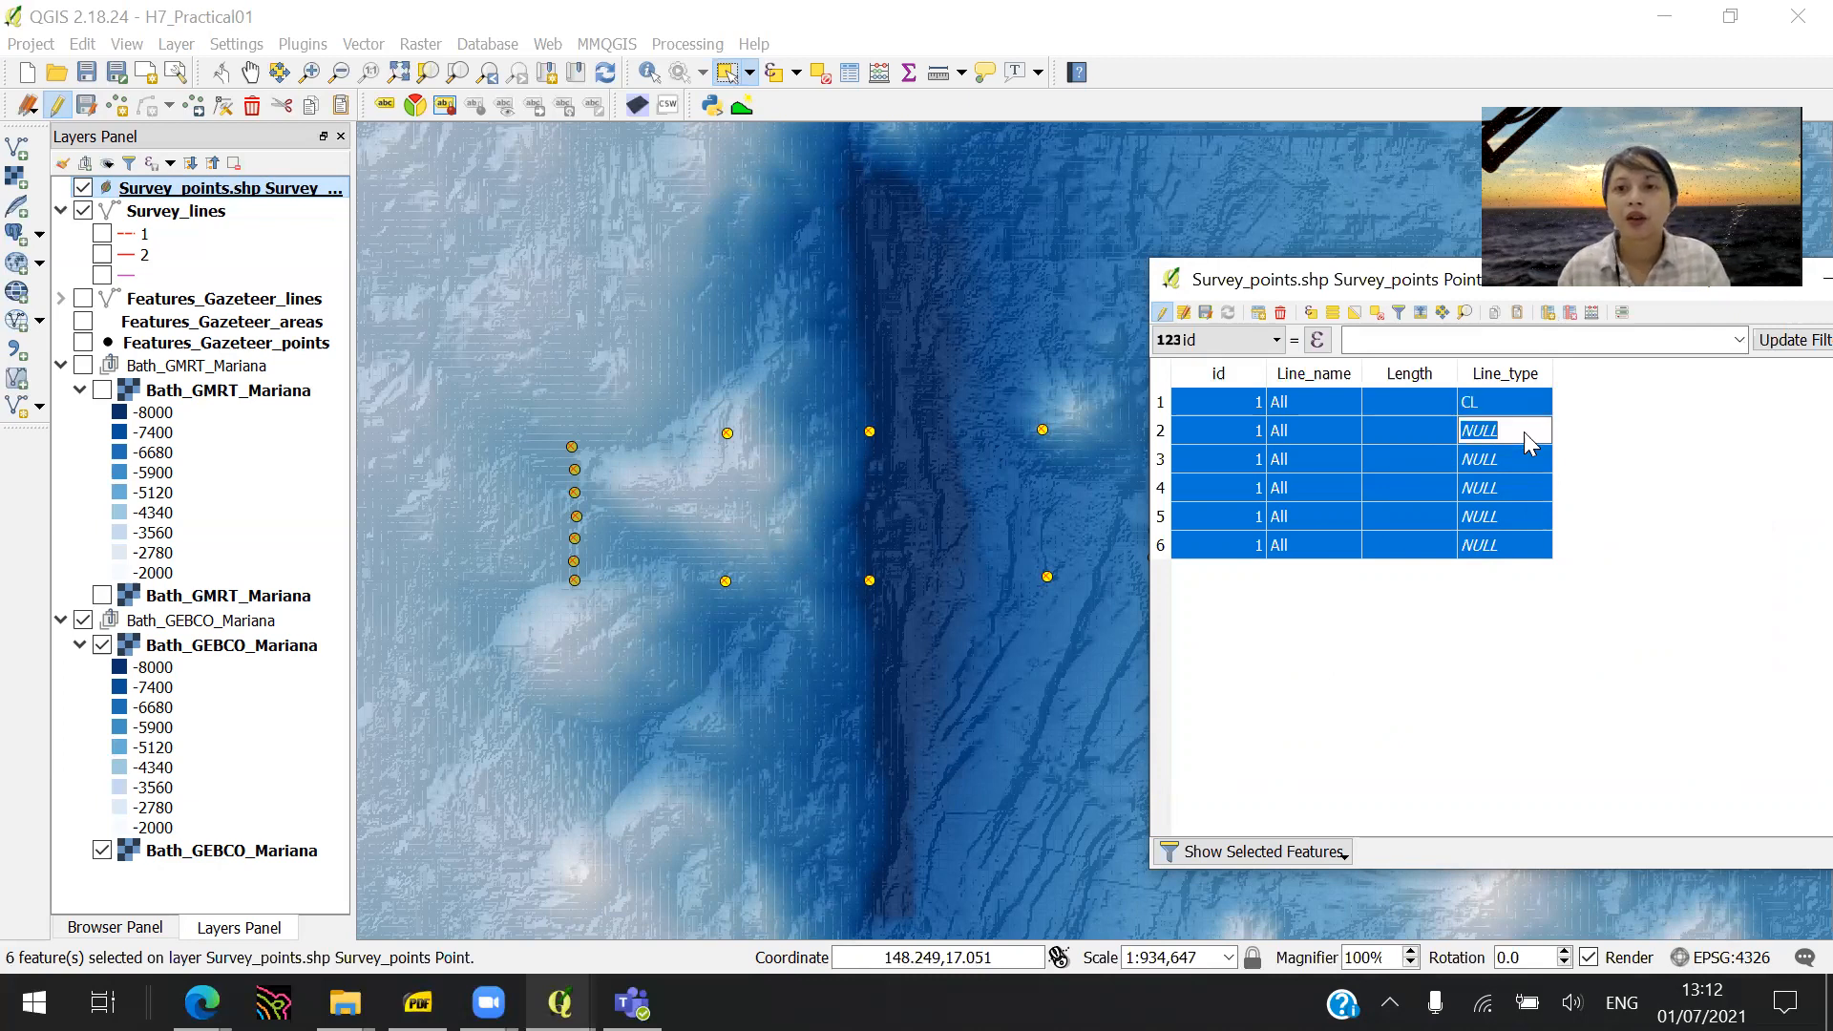
{"action": "double_click", "coordinate": [1518, 458]}
{"action": "type", "text": "CL"}
{"action": "double_click", "coordinate": [1519, 546]}
{"action": "type", "text": "CL"}
{"action": "key", "text": "Return"}
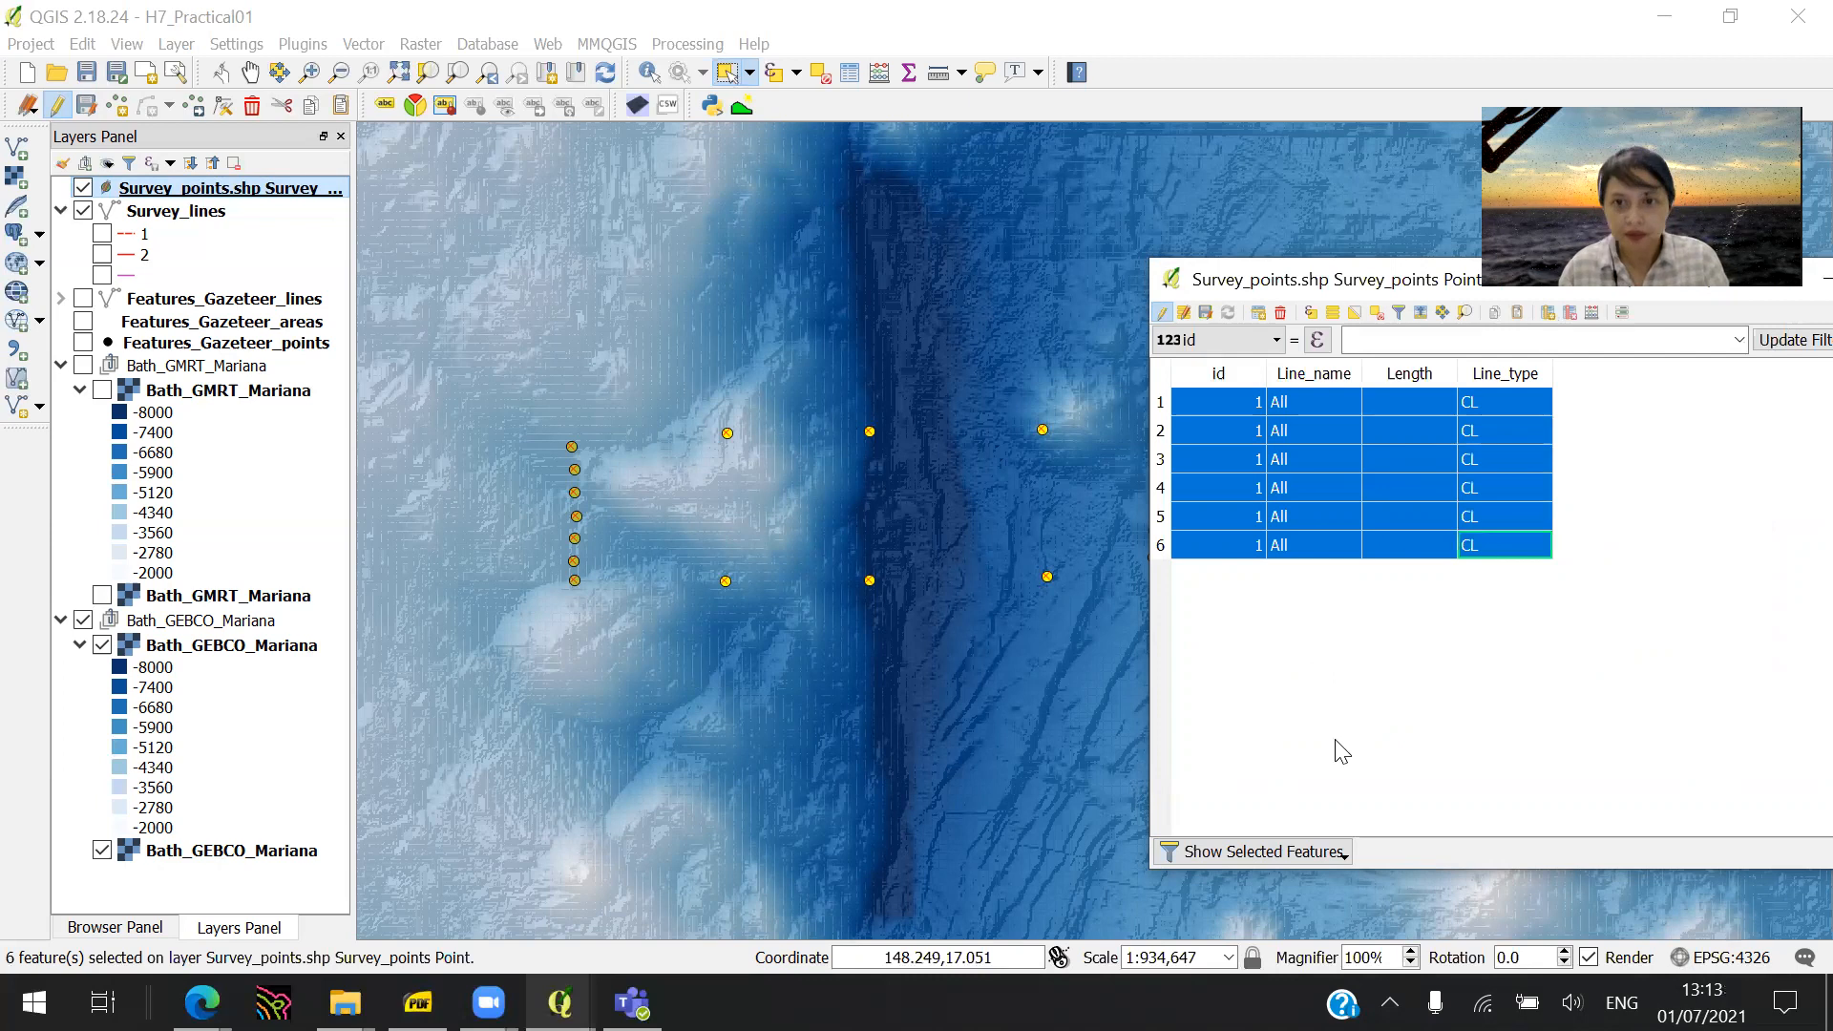
- Save the attribute edits and list all survey points sorted by Line_type with the CL rows first
{"action": "left_click", "coordinate": [1207, 313]}
{"action": "left_click", "coordinate": [1318, 855]}
{"action": "left_click", "coordinate": [1346, 676]}
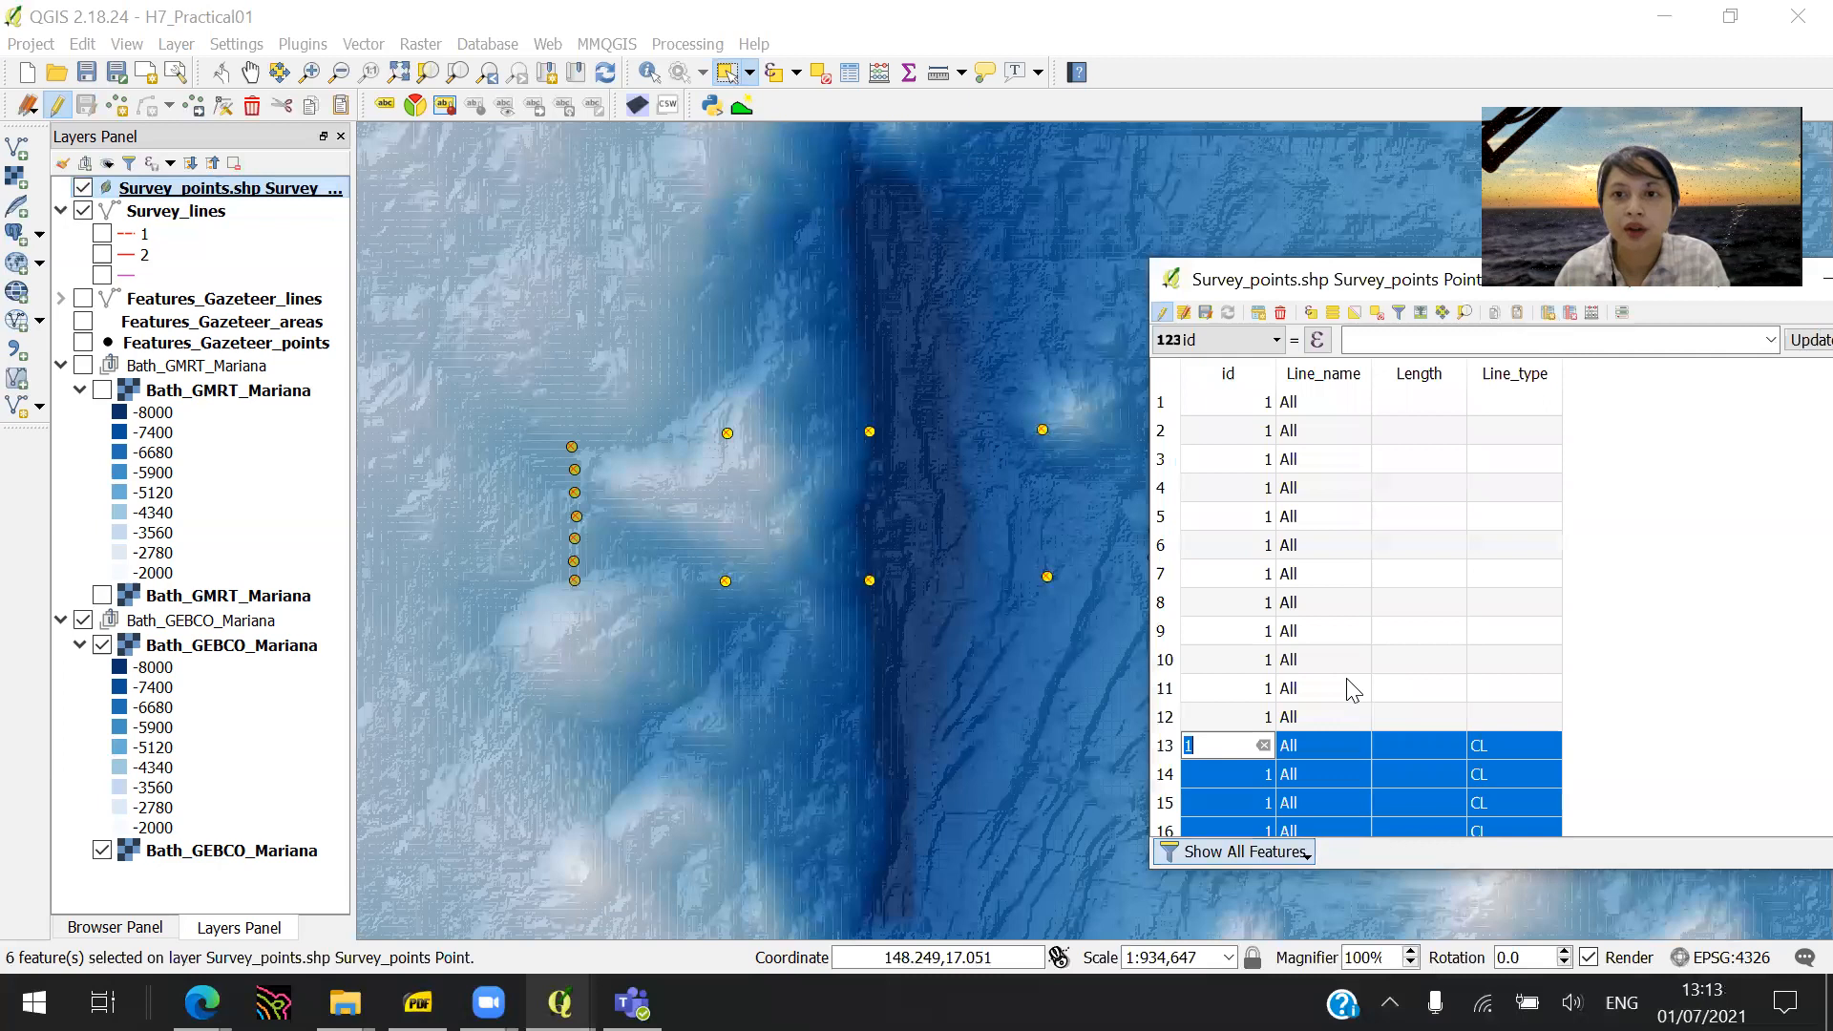
{"action": "left_click", "coordinate": [1514, 373]}
{"action": "left_click", "coordinate": [1512, 373]}
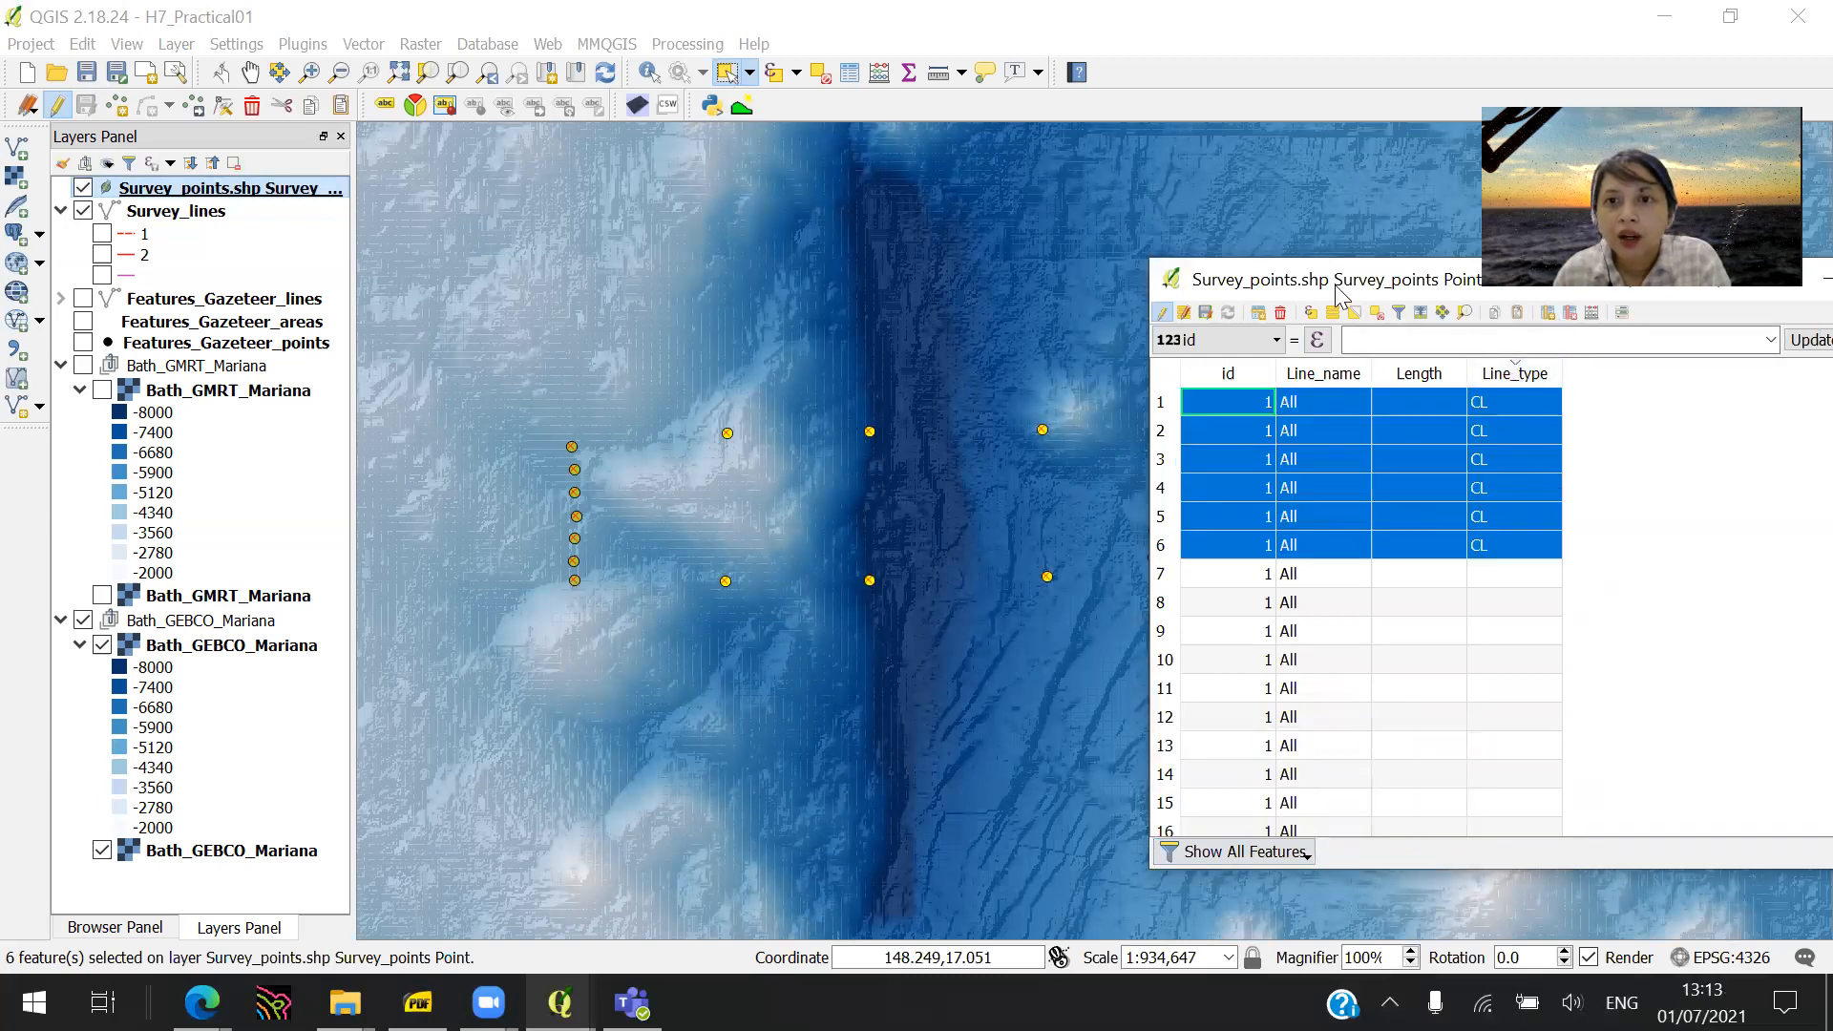
{"action": "left_click_drag", "start_coordinate": [1337, 286], "coordinate": [1054, 309]}
{"action": "left_click_drag", "start_coordinate": [1712, 514], "coordinate": [1697, 628]}
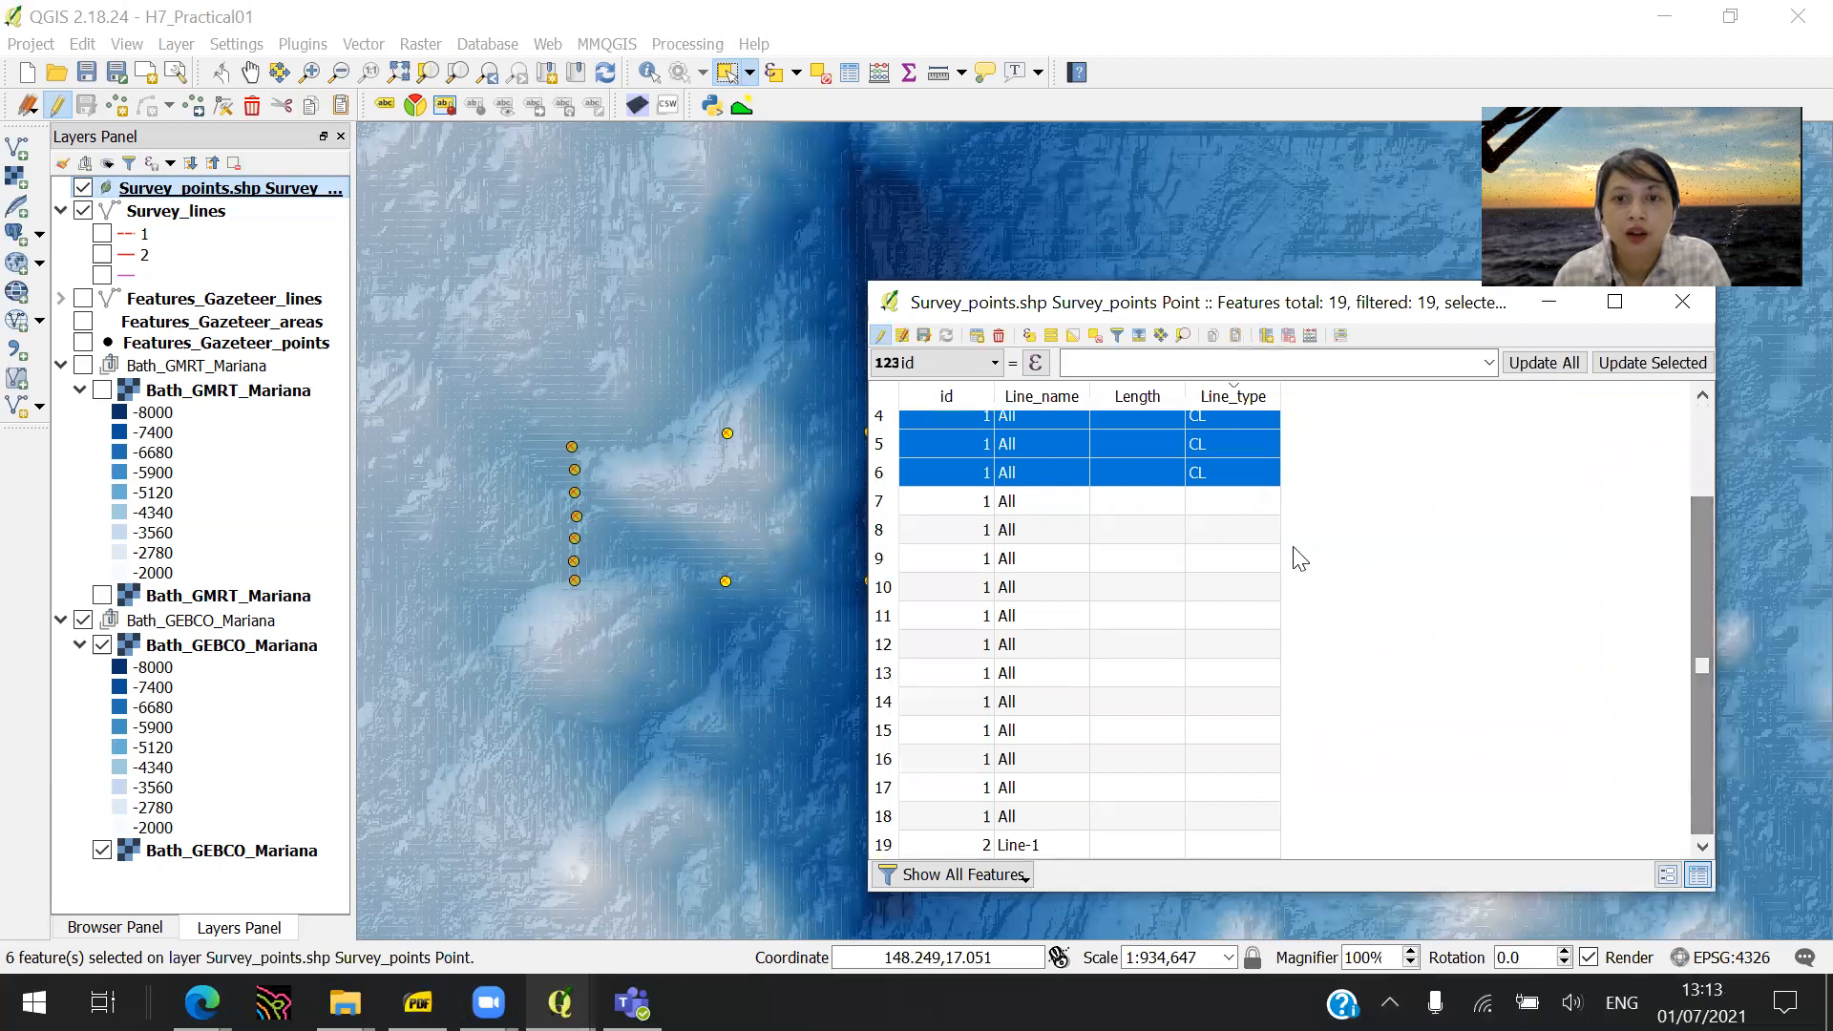
- Set Line_type to ML for rows 7 and 8 of the Survey_points attribute table
{"action": "left_click_drag", "start_coordinate": [1172, 313], "coordinate": [1403, 310]}
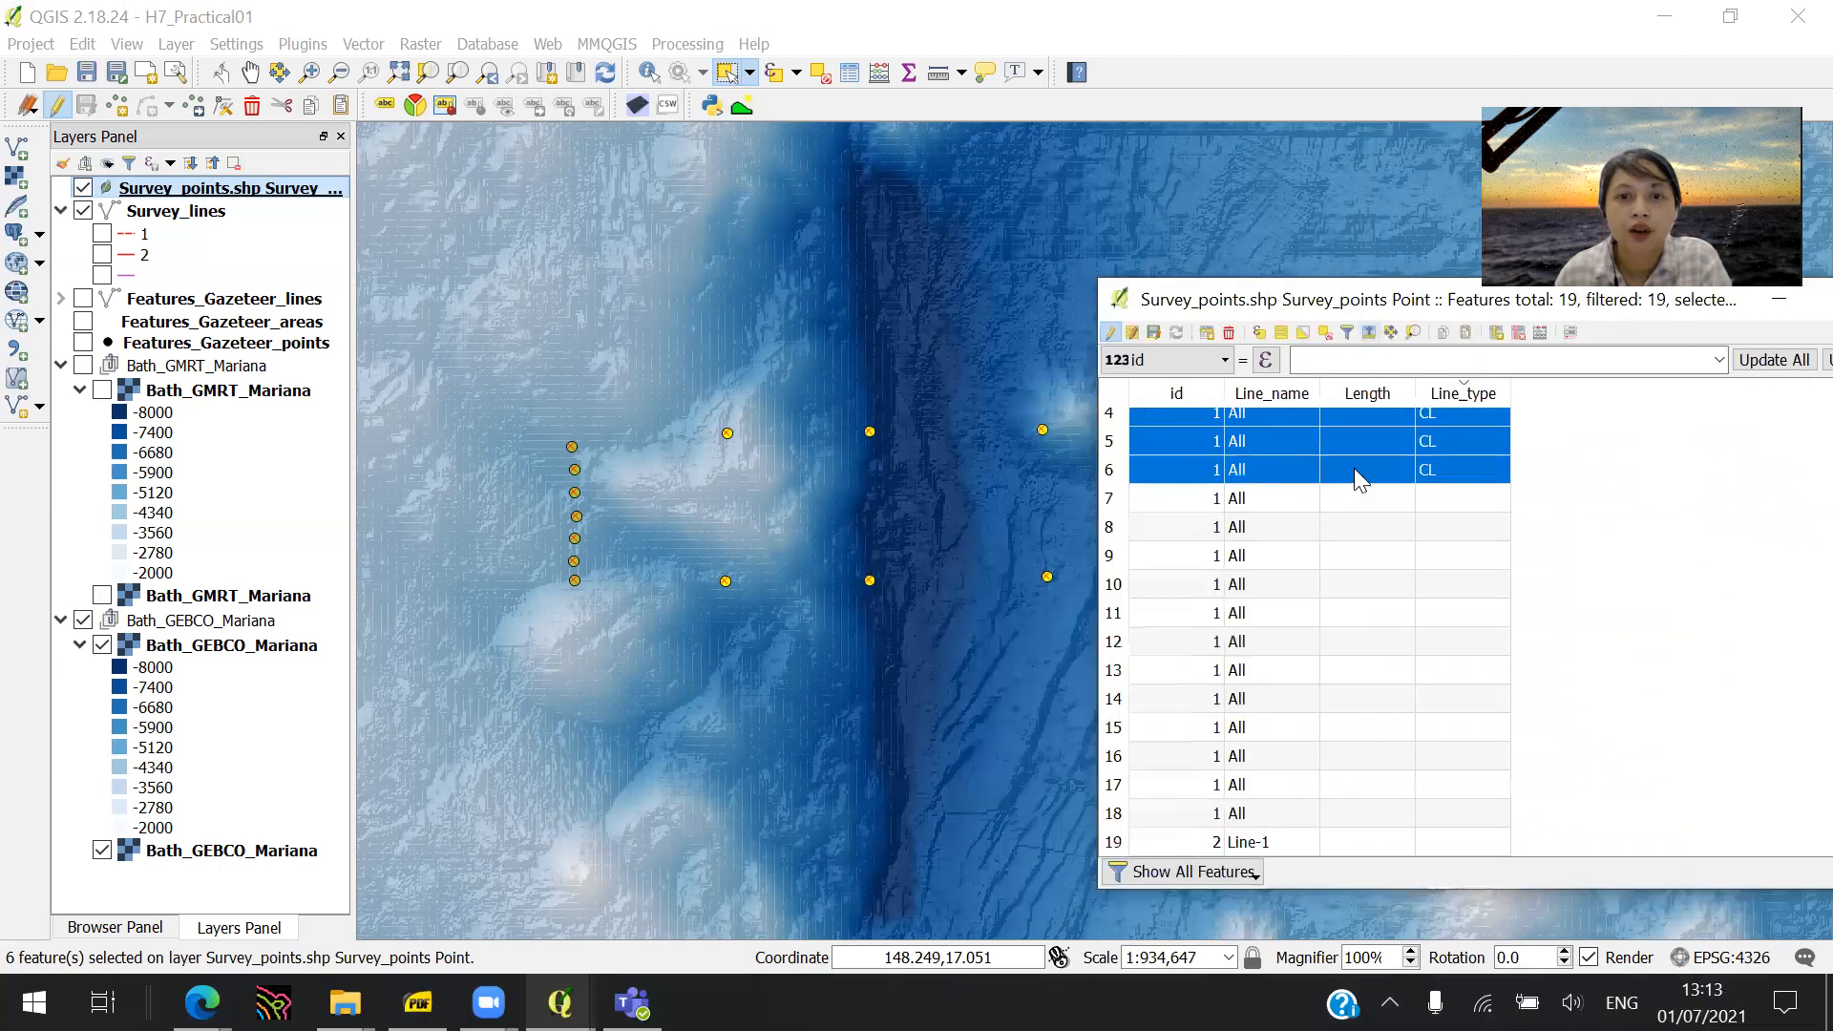
{"action": "double_click", "coordinate": [1456, 493]}
{"action": "type", "text": "ML"}
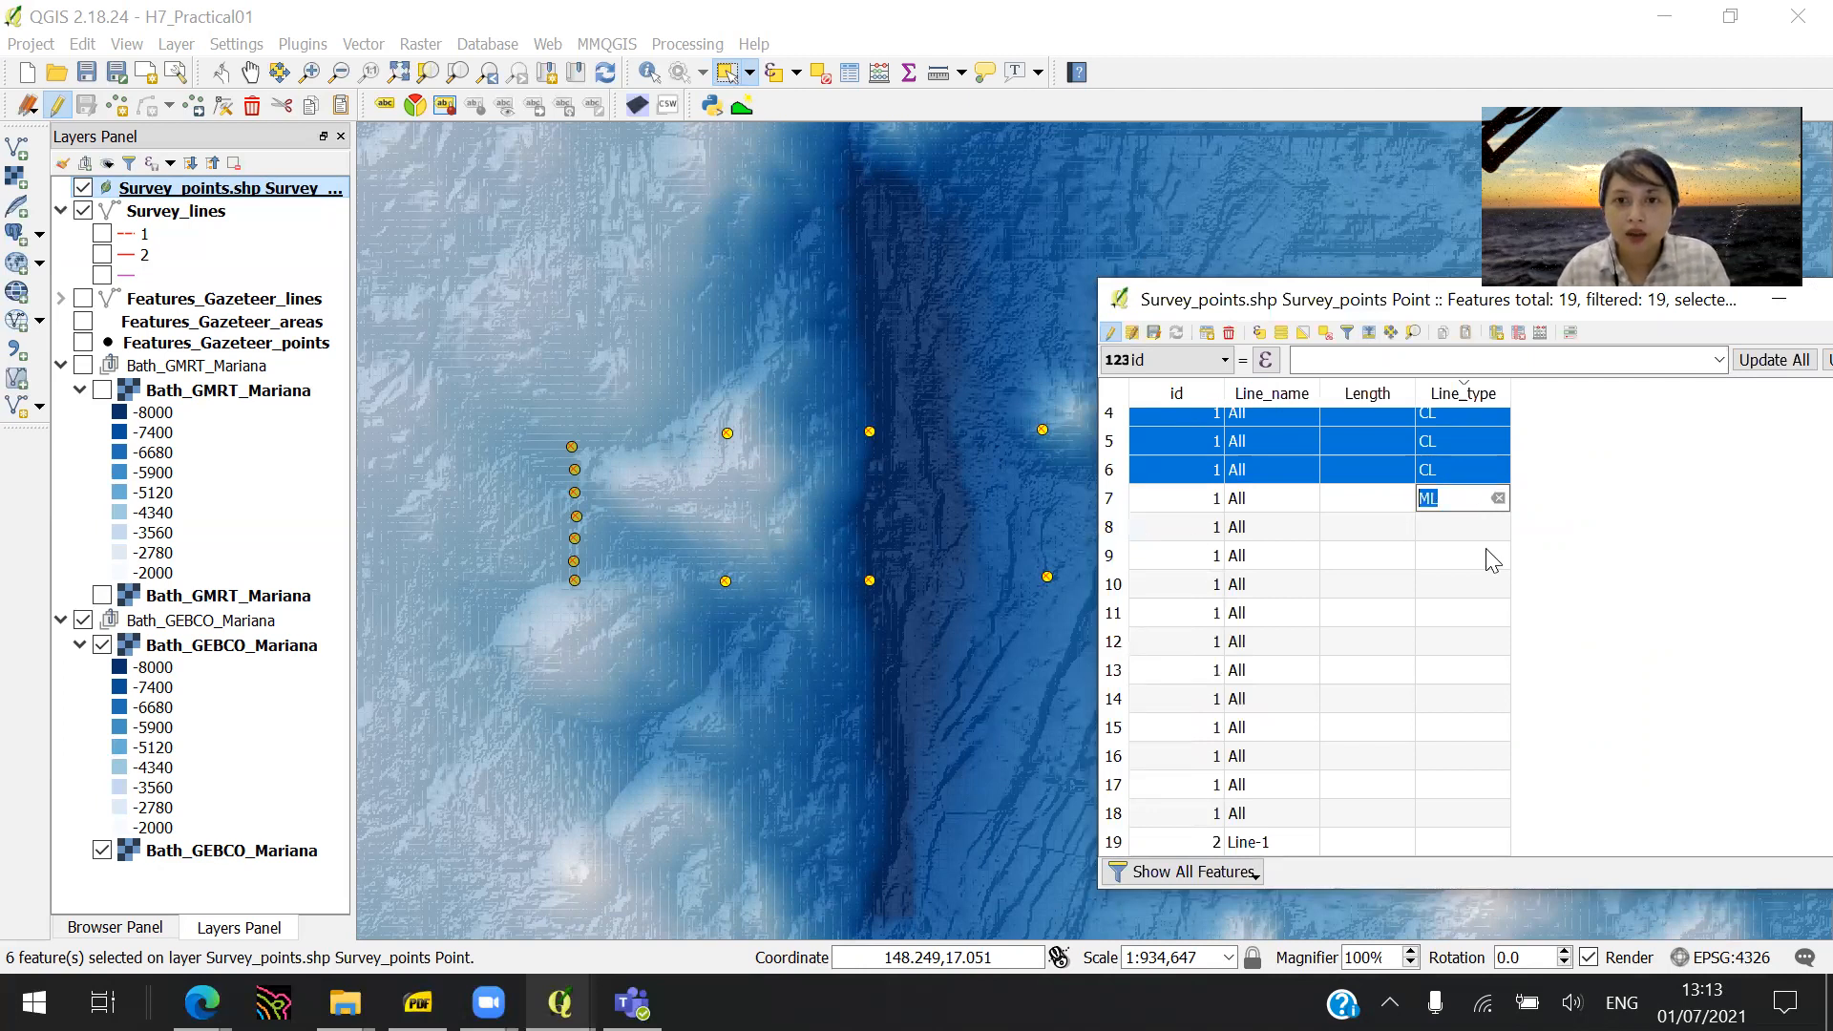
{"action": "double_click", "coordinate": [1489, 533]}
{"action": "key", "text": "BackSpace"}
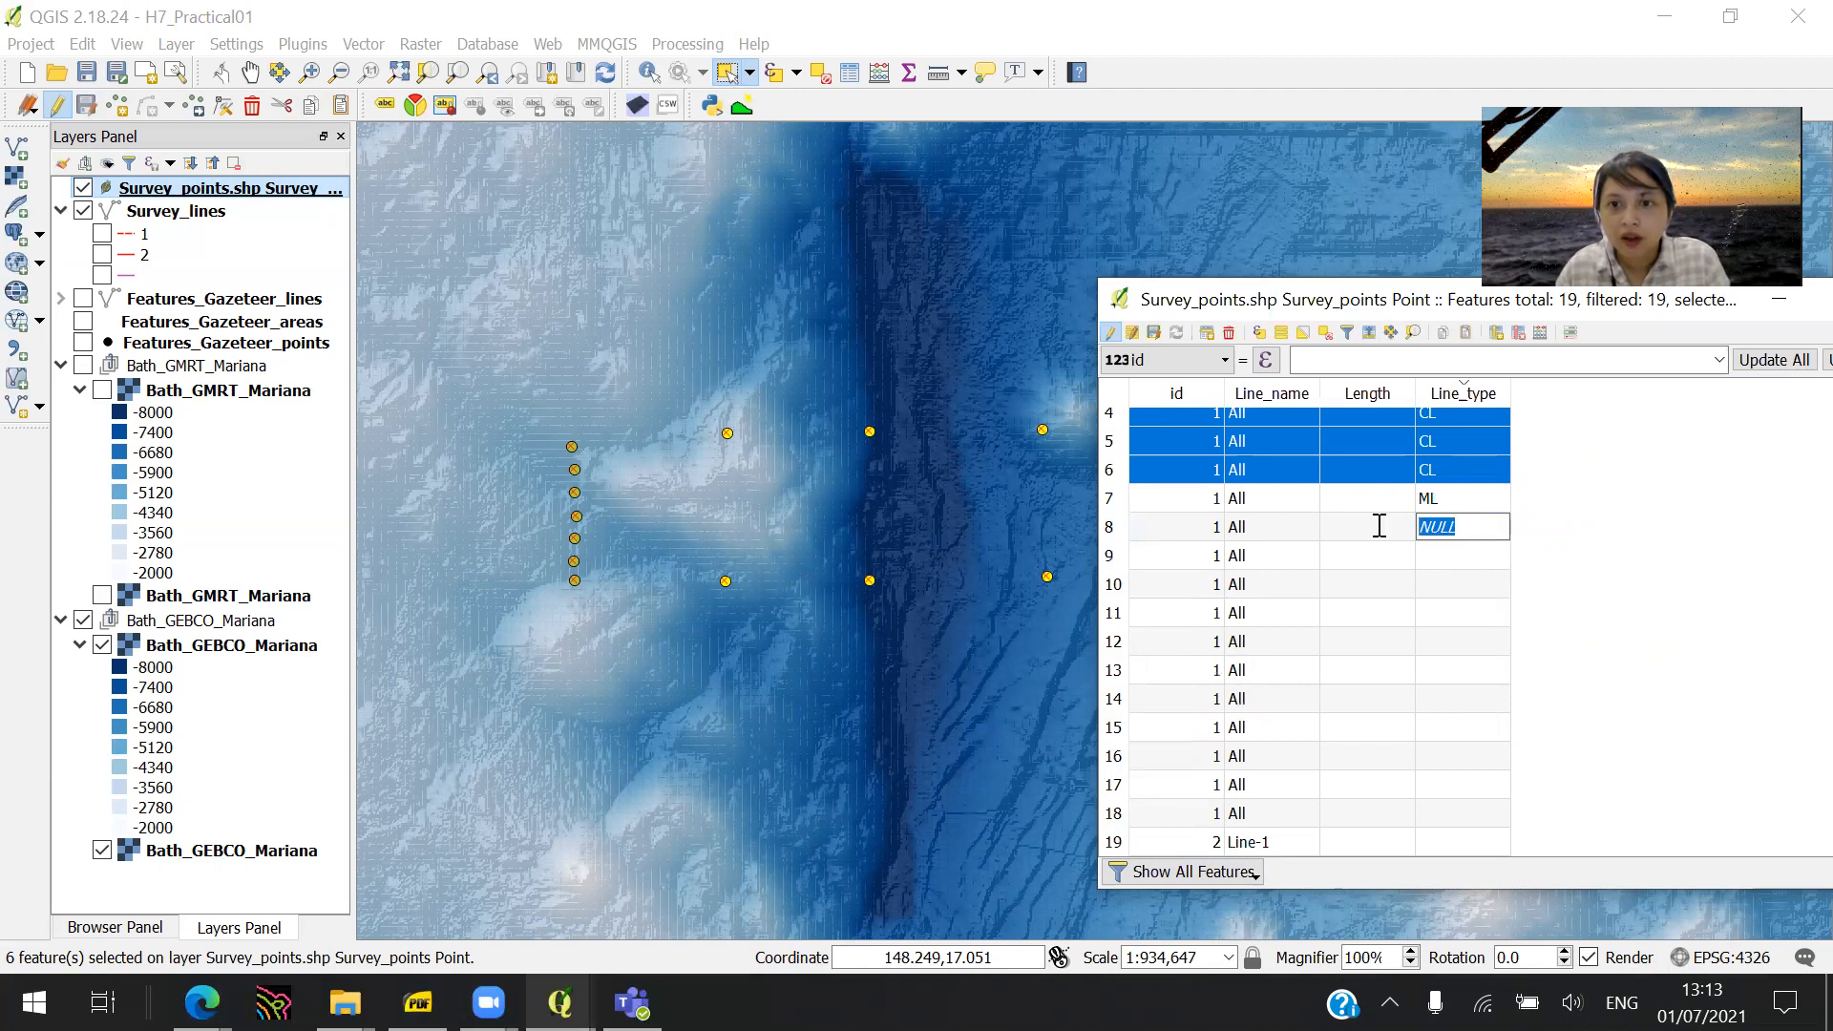
{"action": "type", "text": "ML"}
- Set Line_type to ML for rows 9 to 18 and select all the ML rows
{"action": "double_click", "coordinate": [1480, 557]}
{"action": "left_click_drag", "start_coordinate": [1115, 528], "coordinate": [1045, 973]}
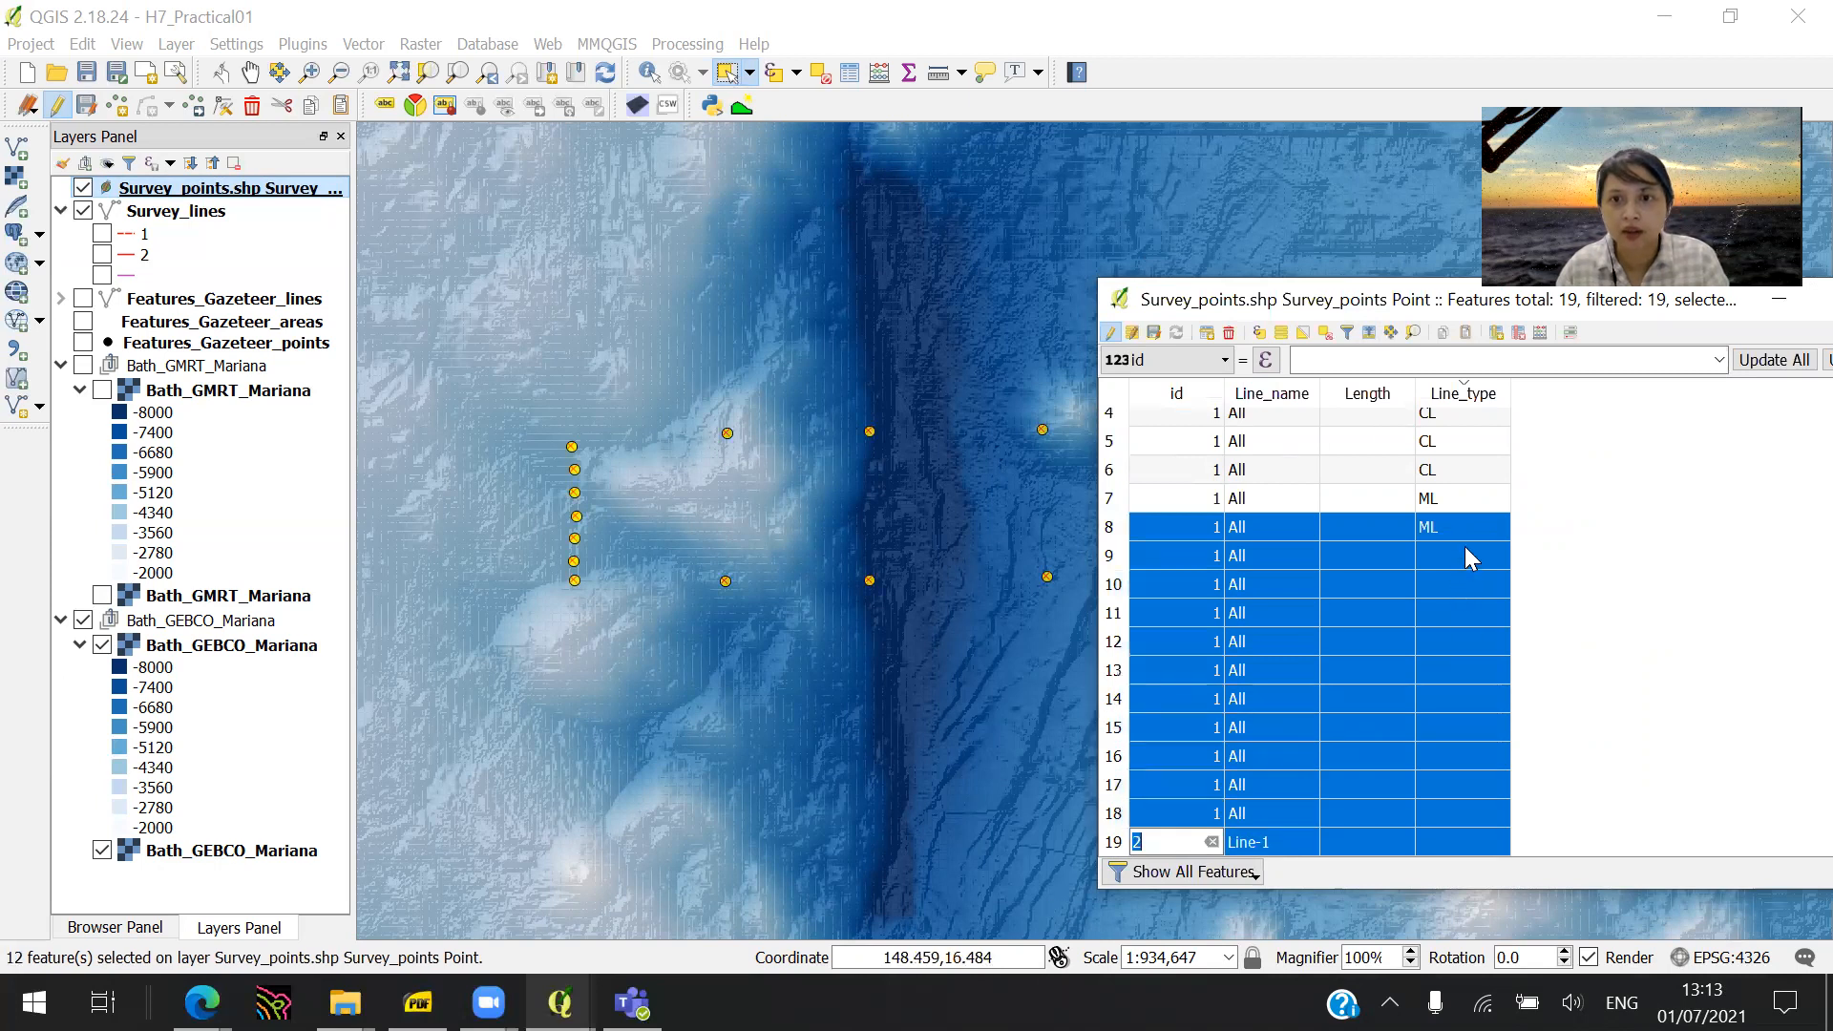
{"action": "double_click", "coordinate": [1465, 551]}
{"action": "type", "text": "ML"}
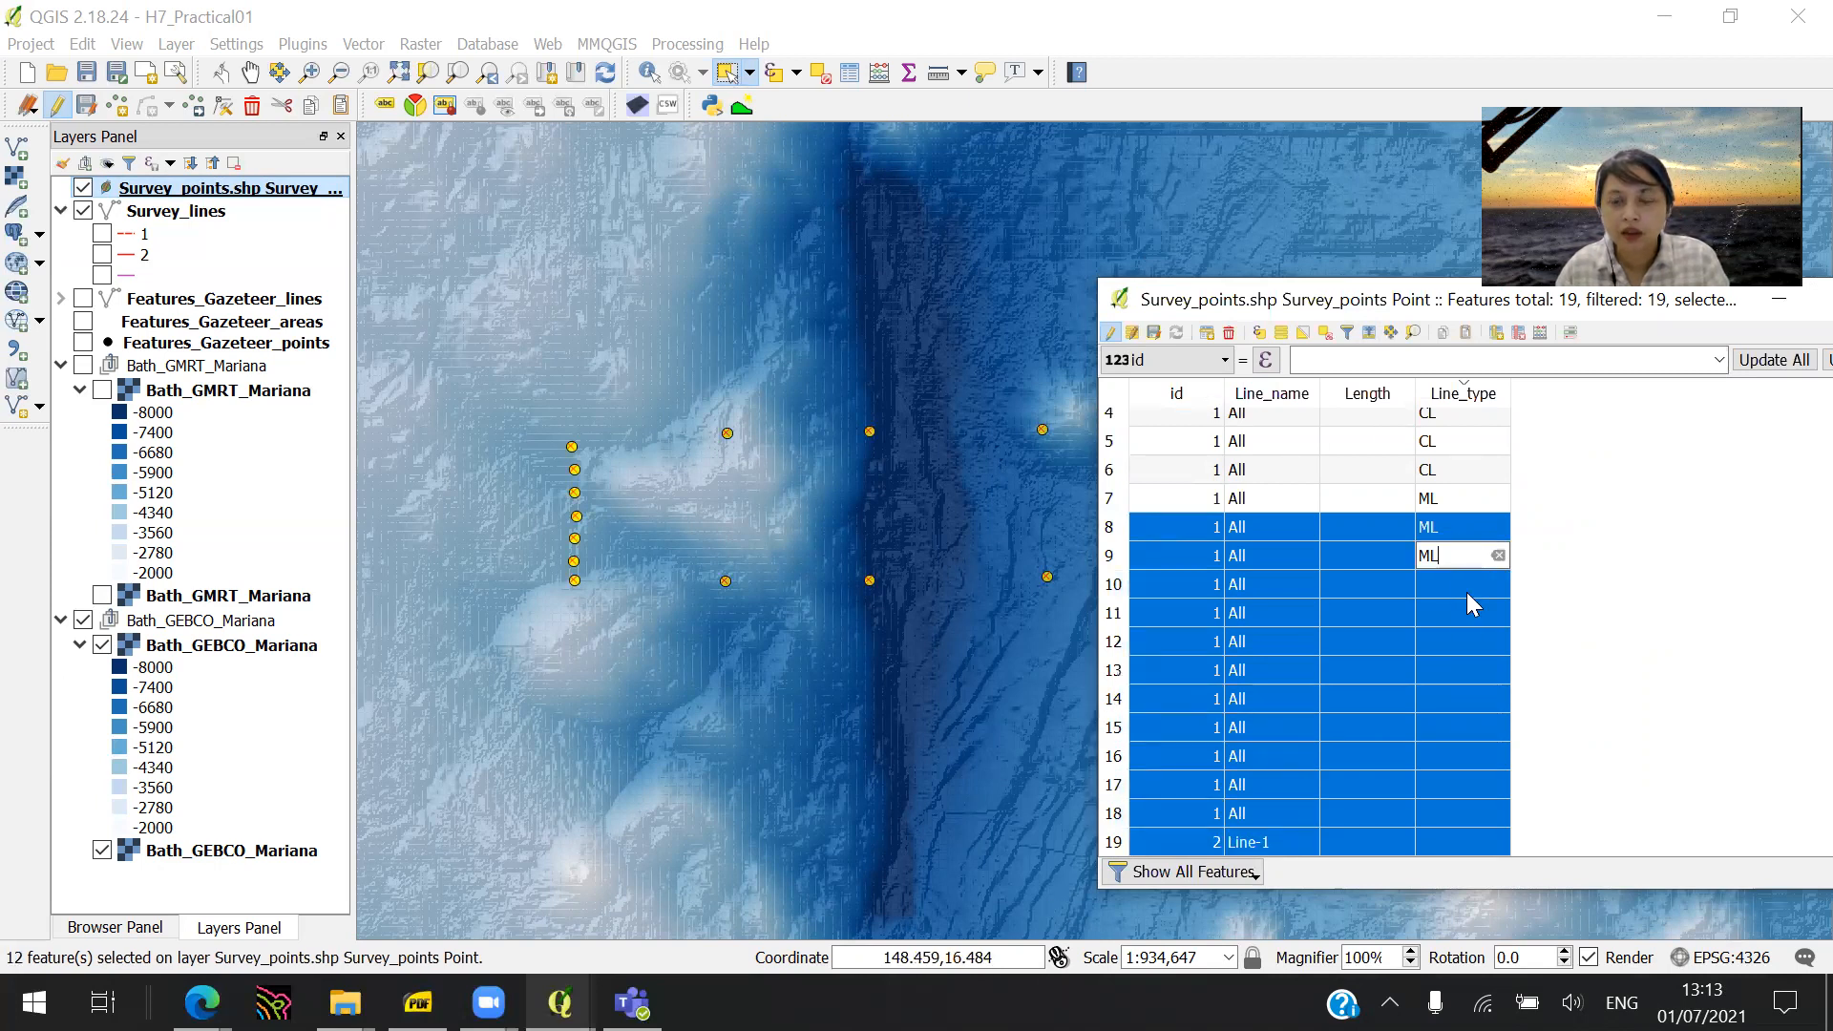
{"action": "double_click", "coordinate": [1466, 592]}
{"action": "type", "text": "ML"}
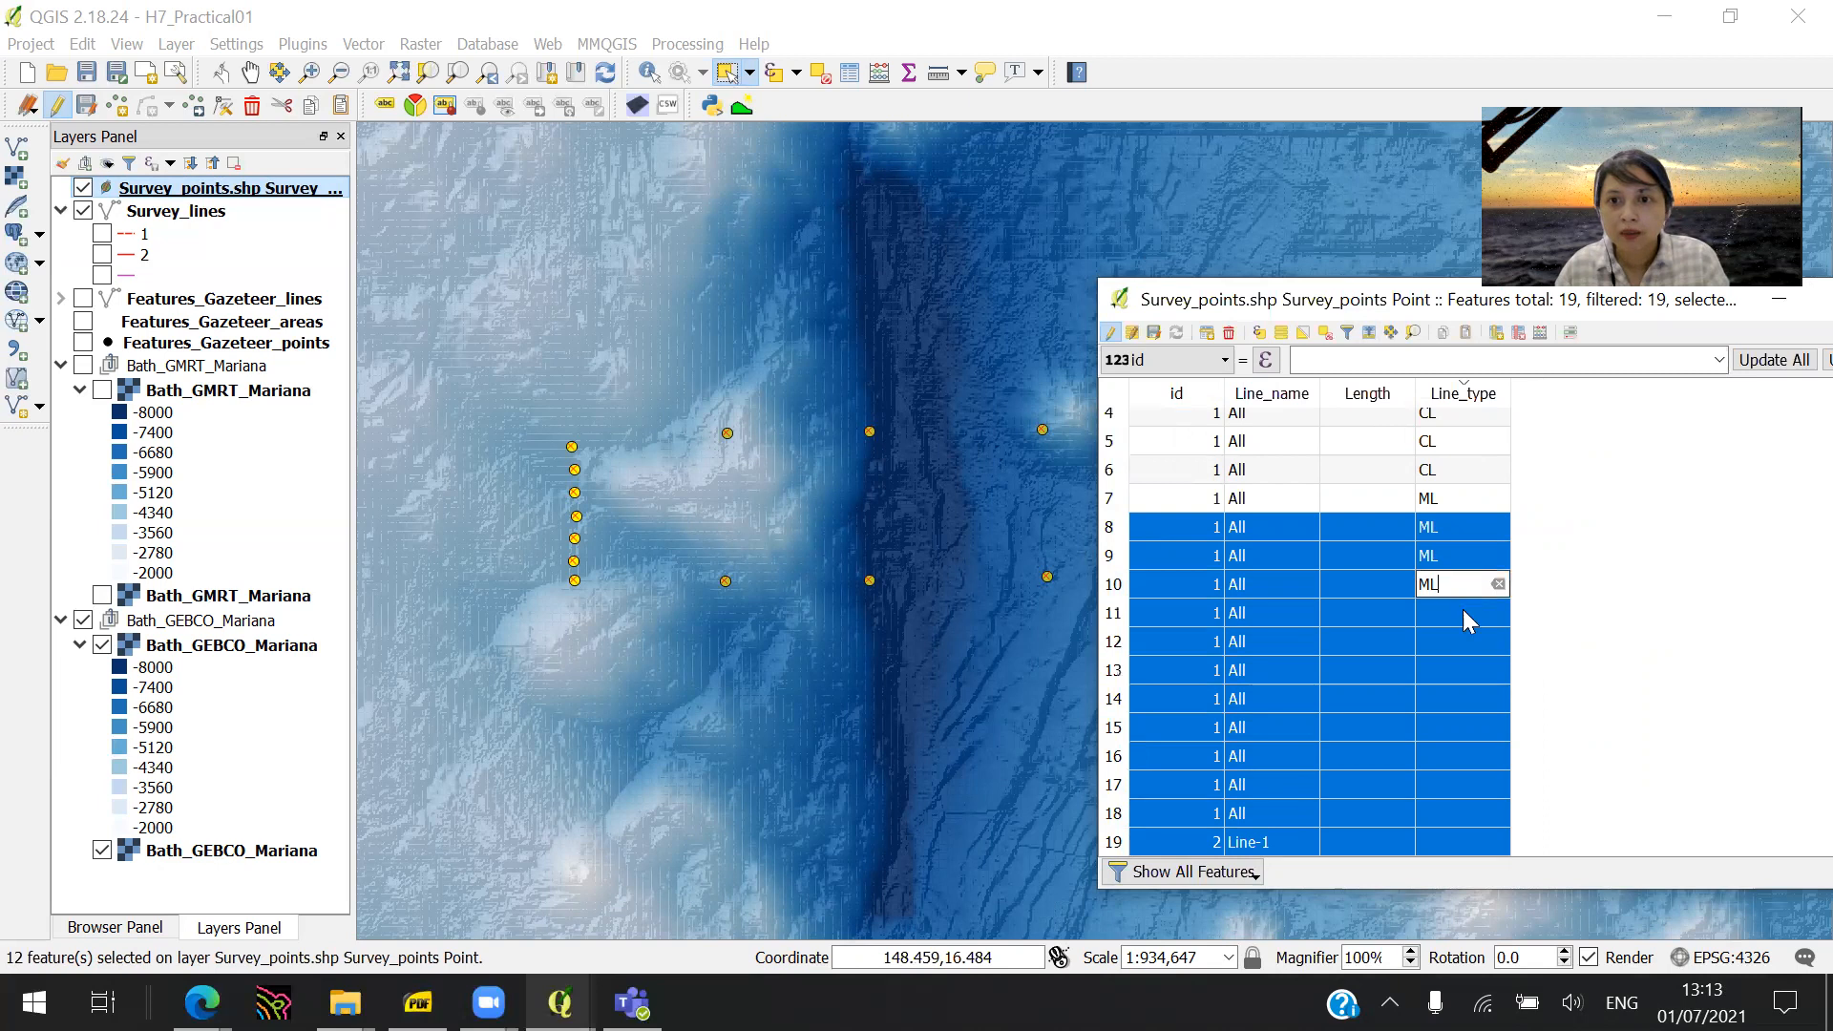
{"action": "double_click", "coordinate": [1463, 697]}
{"action": "type", "text": "ML"}
{"action": "double_click", "coordinate": [1458, 722]}
{"action": "type", "text": "ML"}
{"action": "double_click", "coordinate": [1452, 754]}
{"action": "type", "text": "ML"}
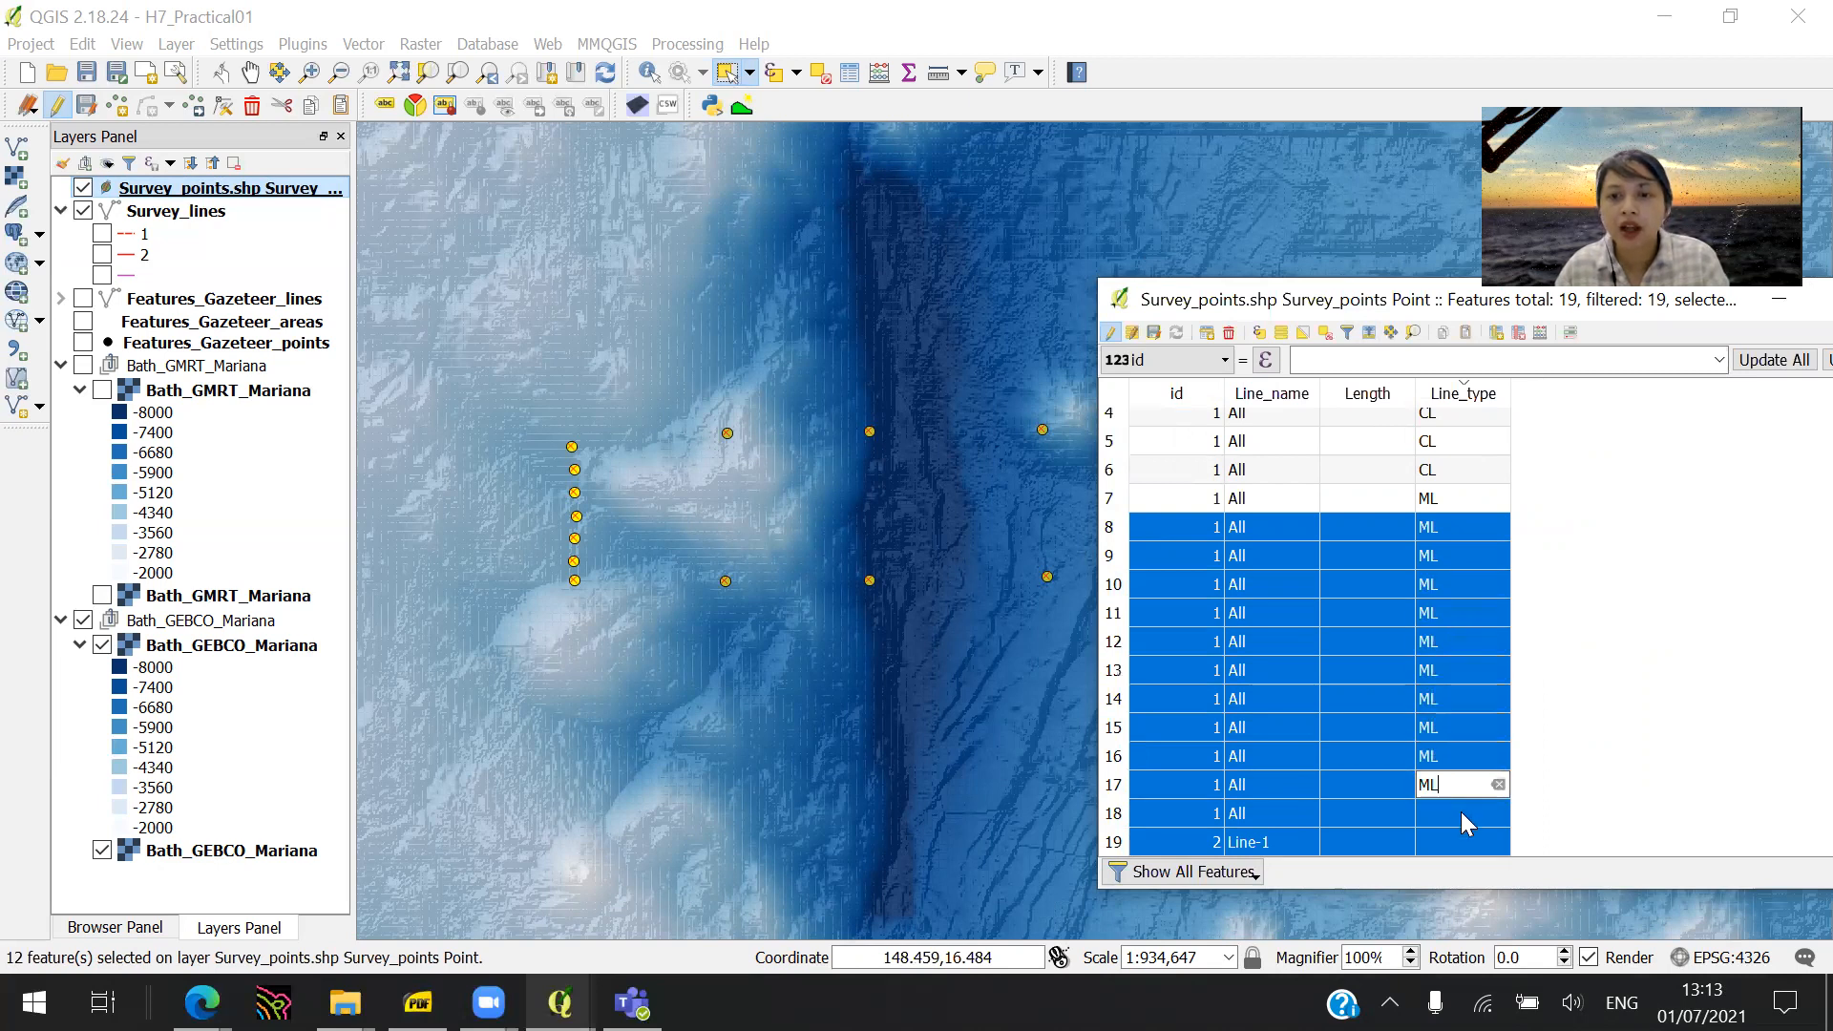
{"action": "type", "text": "ML"}
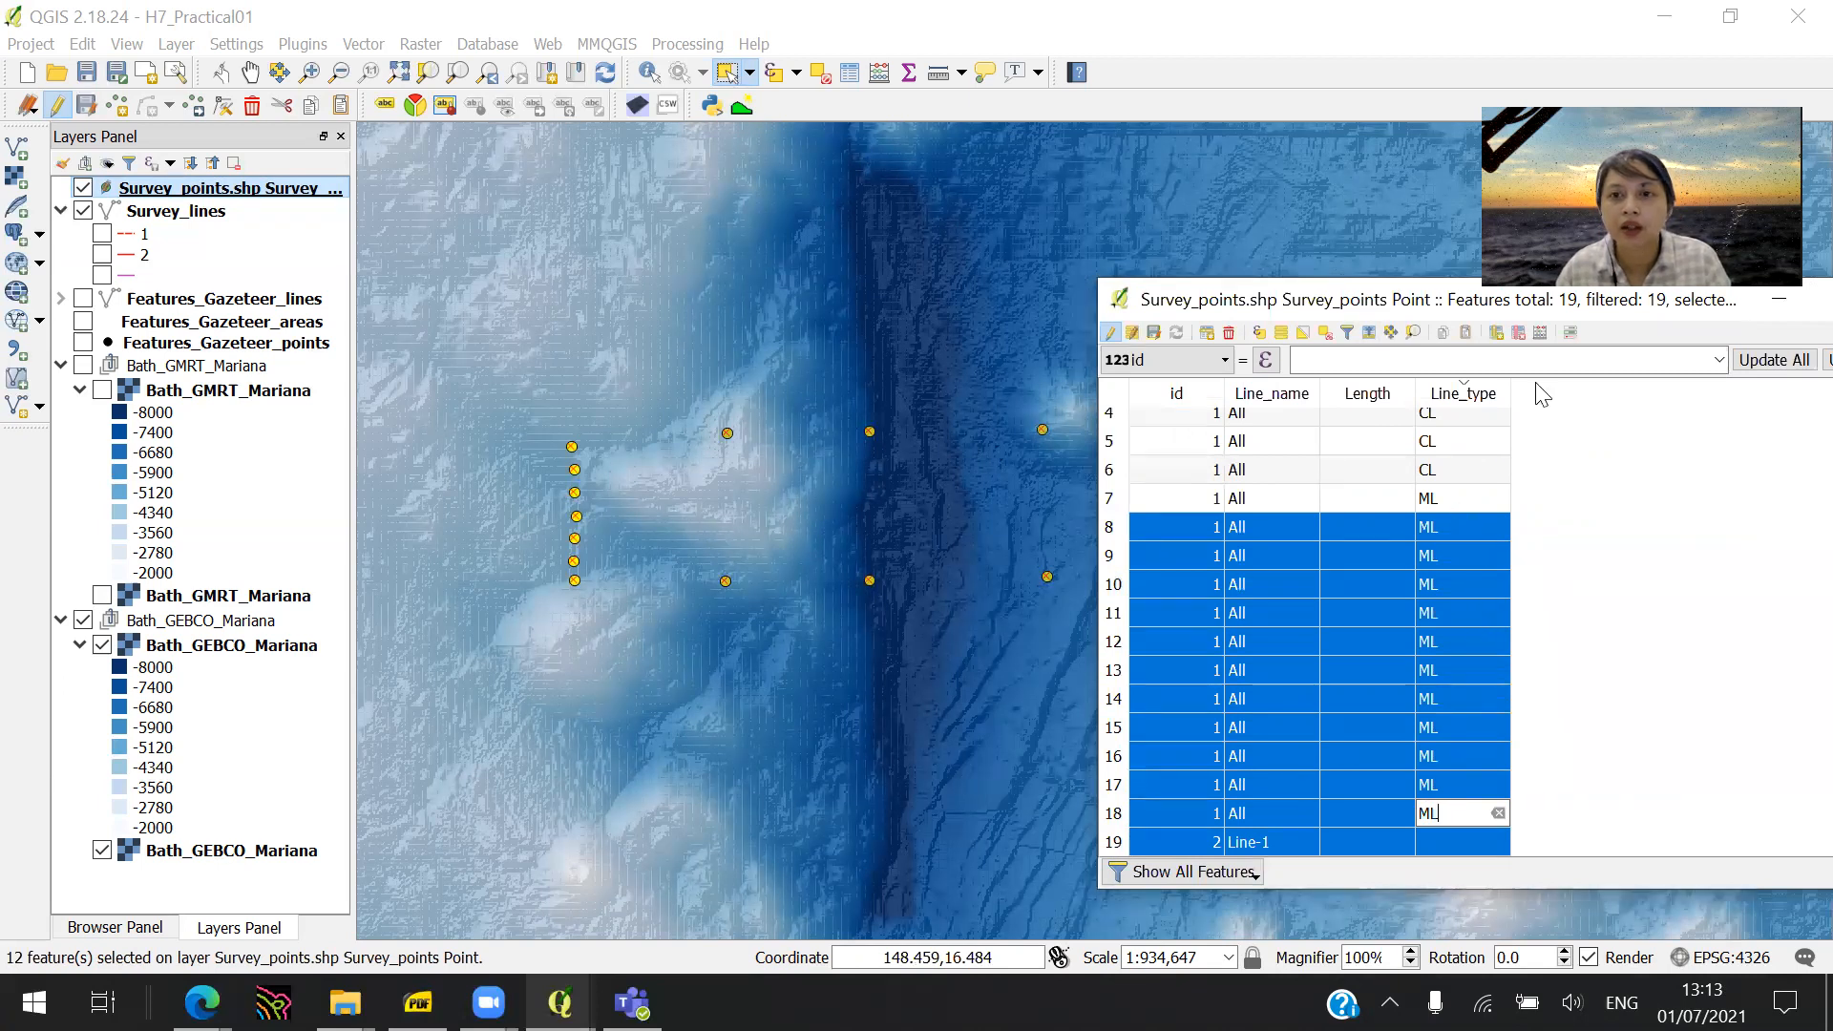
{"action": "left_click_drag", "start_coordinate": [1115, 494], "coordinate": [1073, 810]}
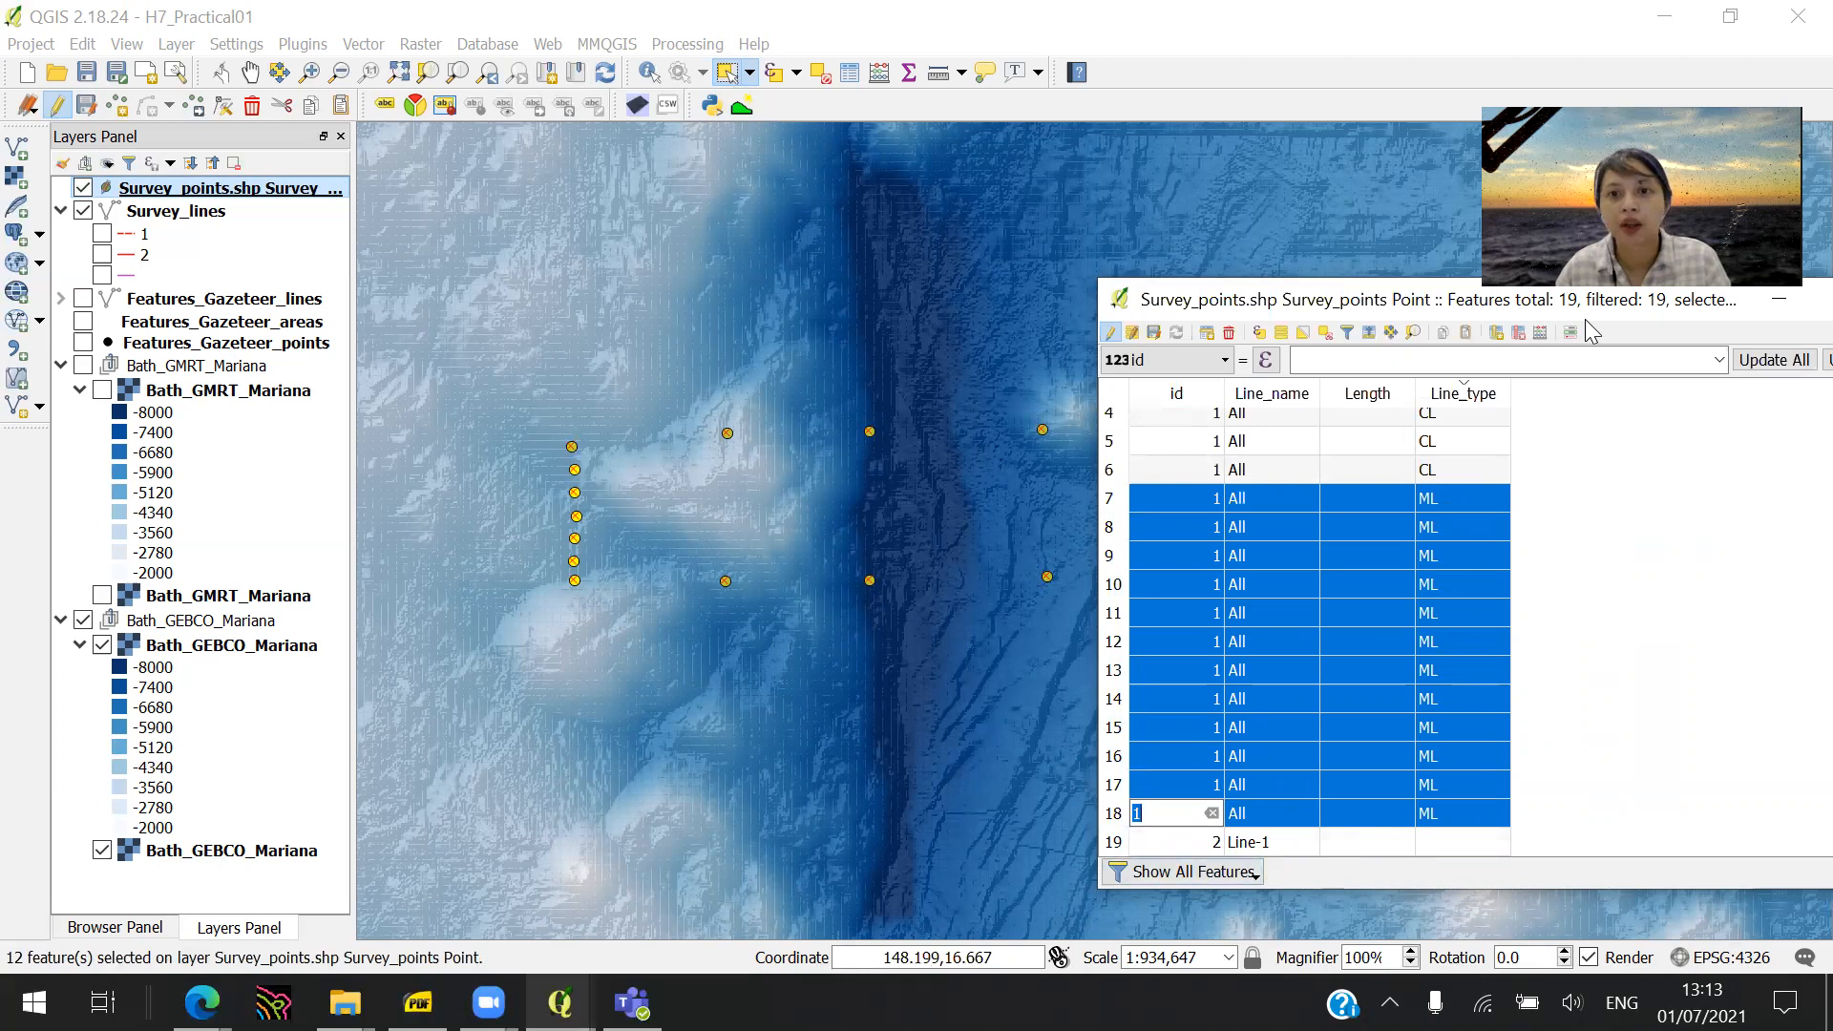
{"action": "left_click", "coordinate": [1557, 513]}
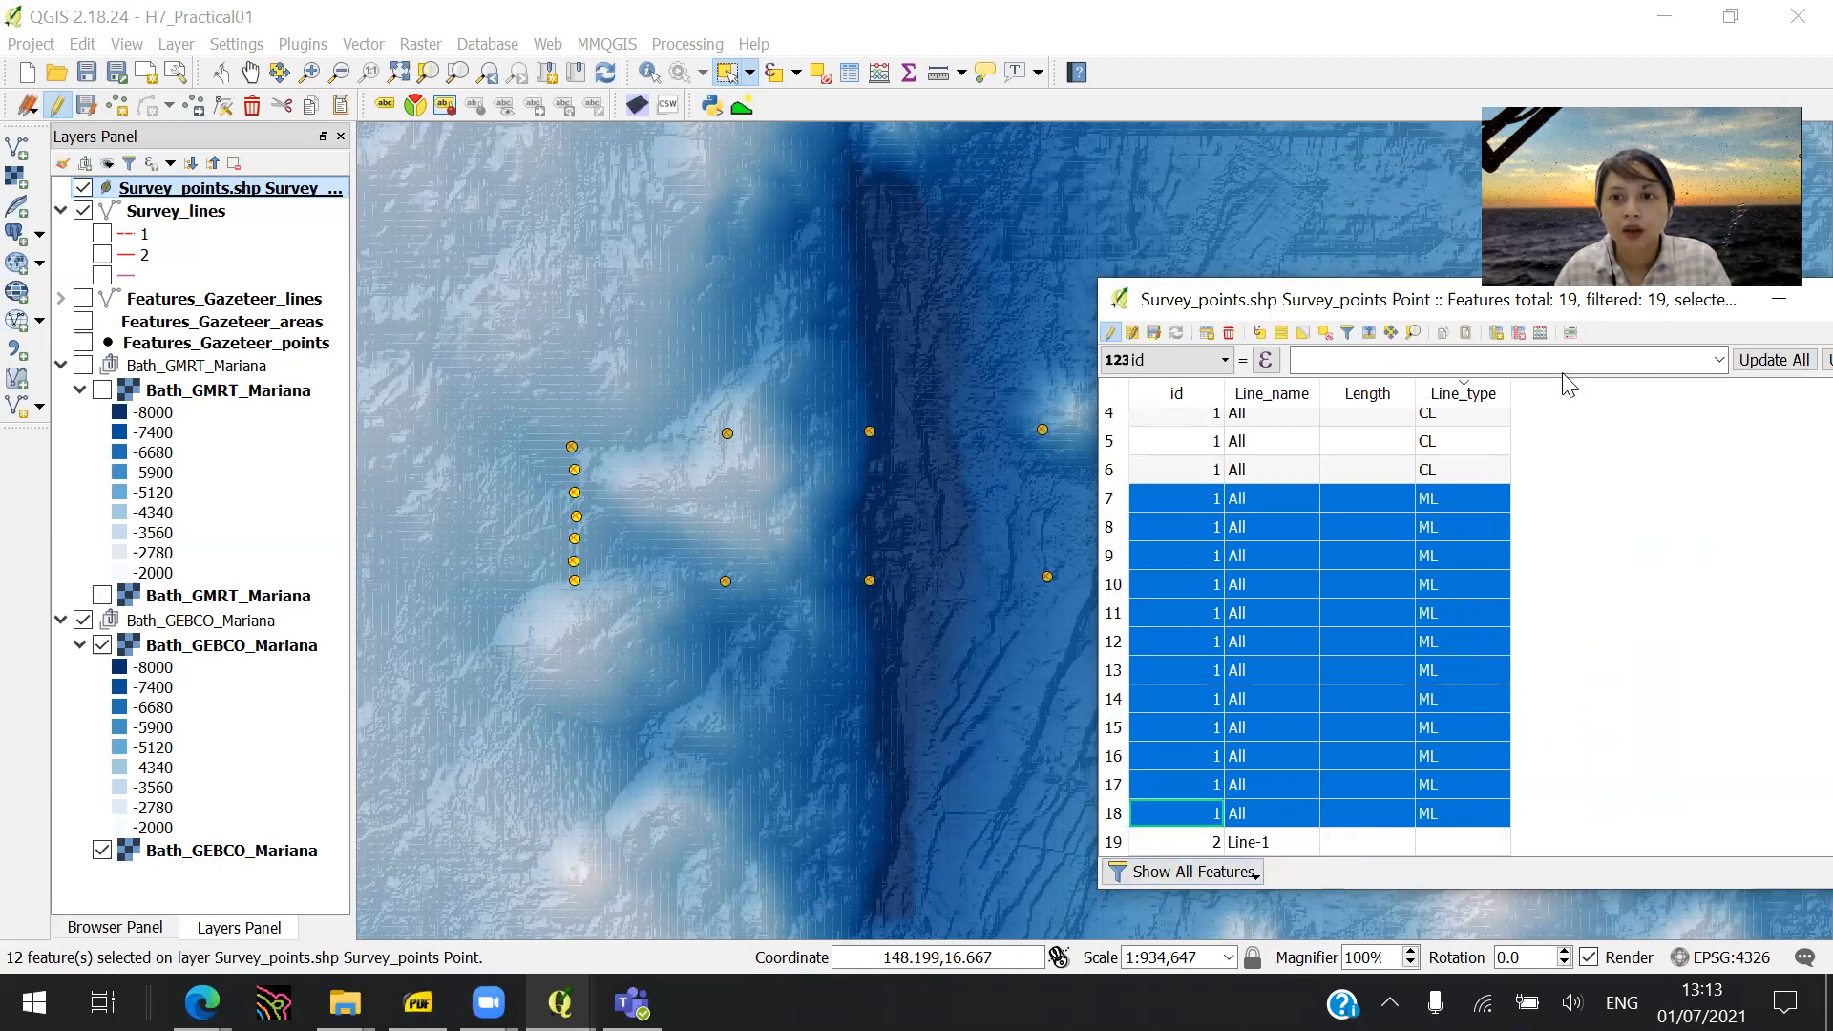
- Use the field calculator to update the existing Line_type field to 'Main' for the selected features
{"action": "left_click", "coordinate": [1540, 332]}
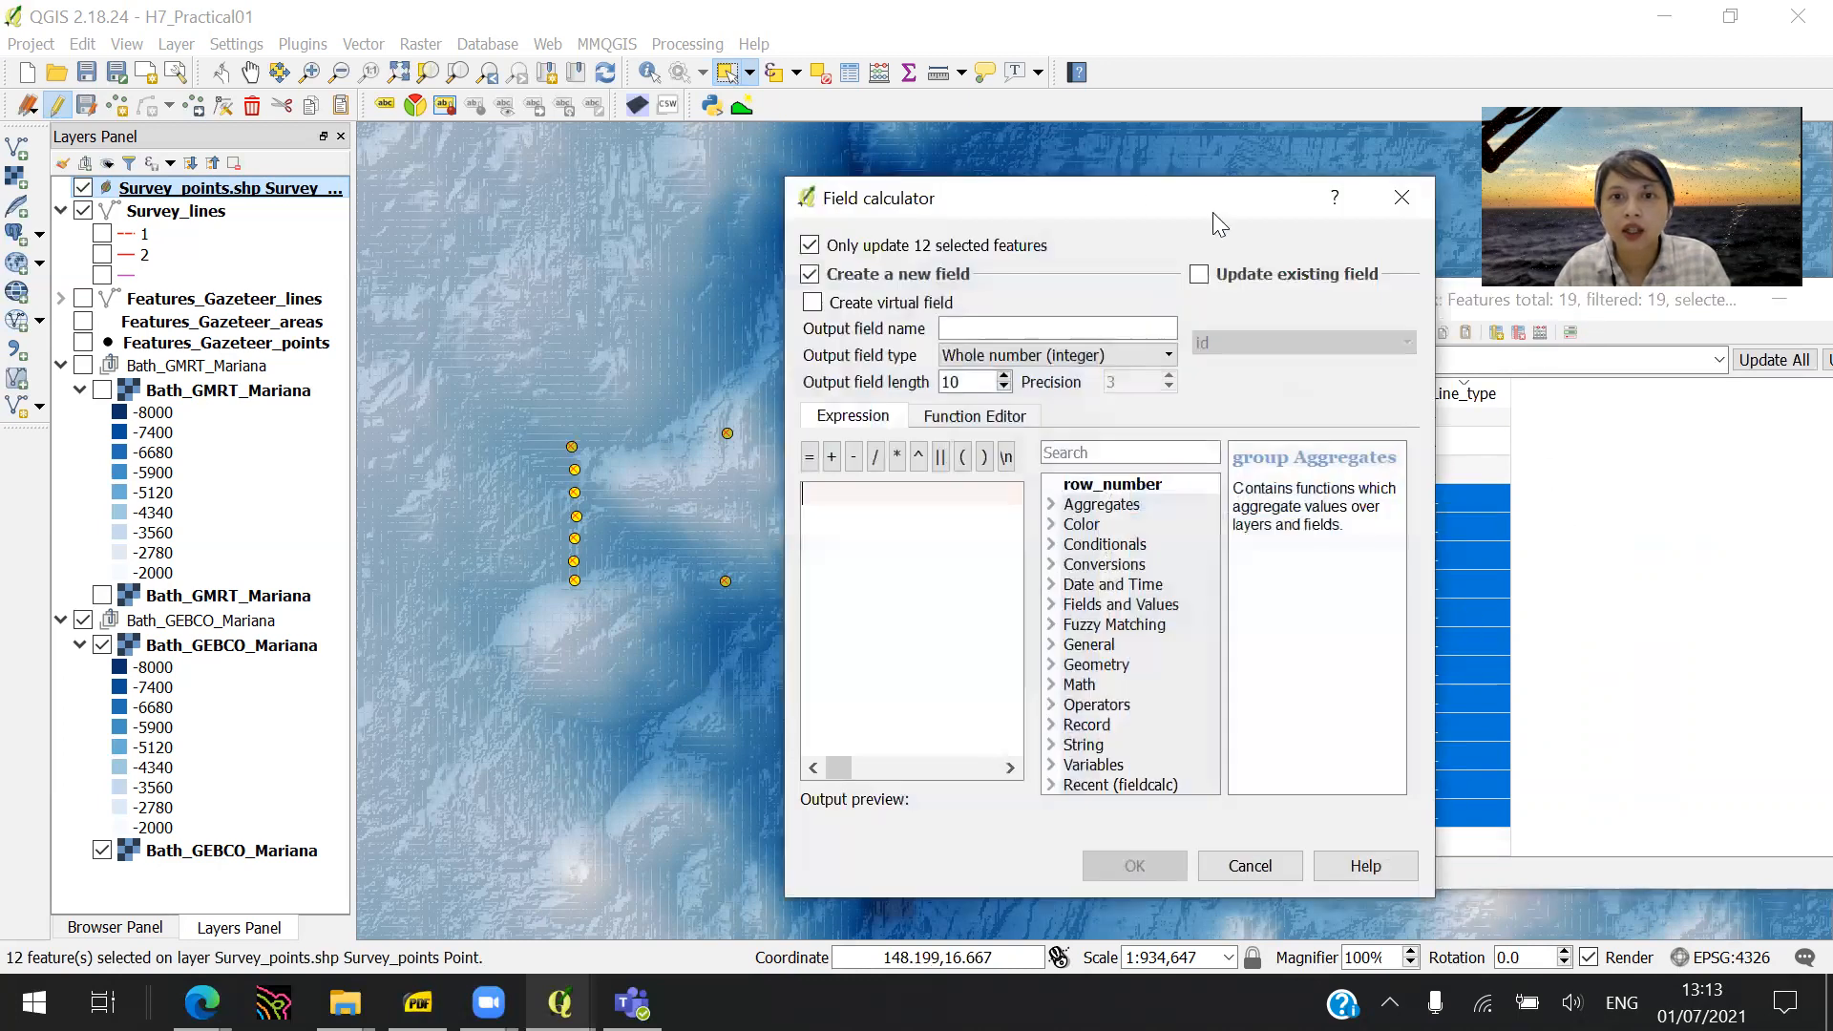
{"action": "type", "text": "Main"}
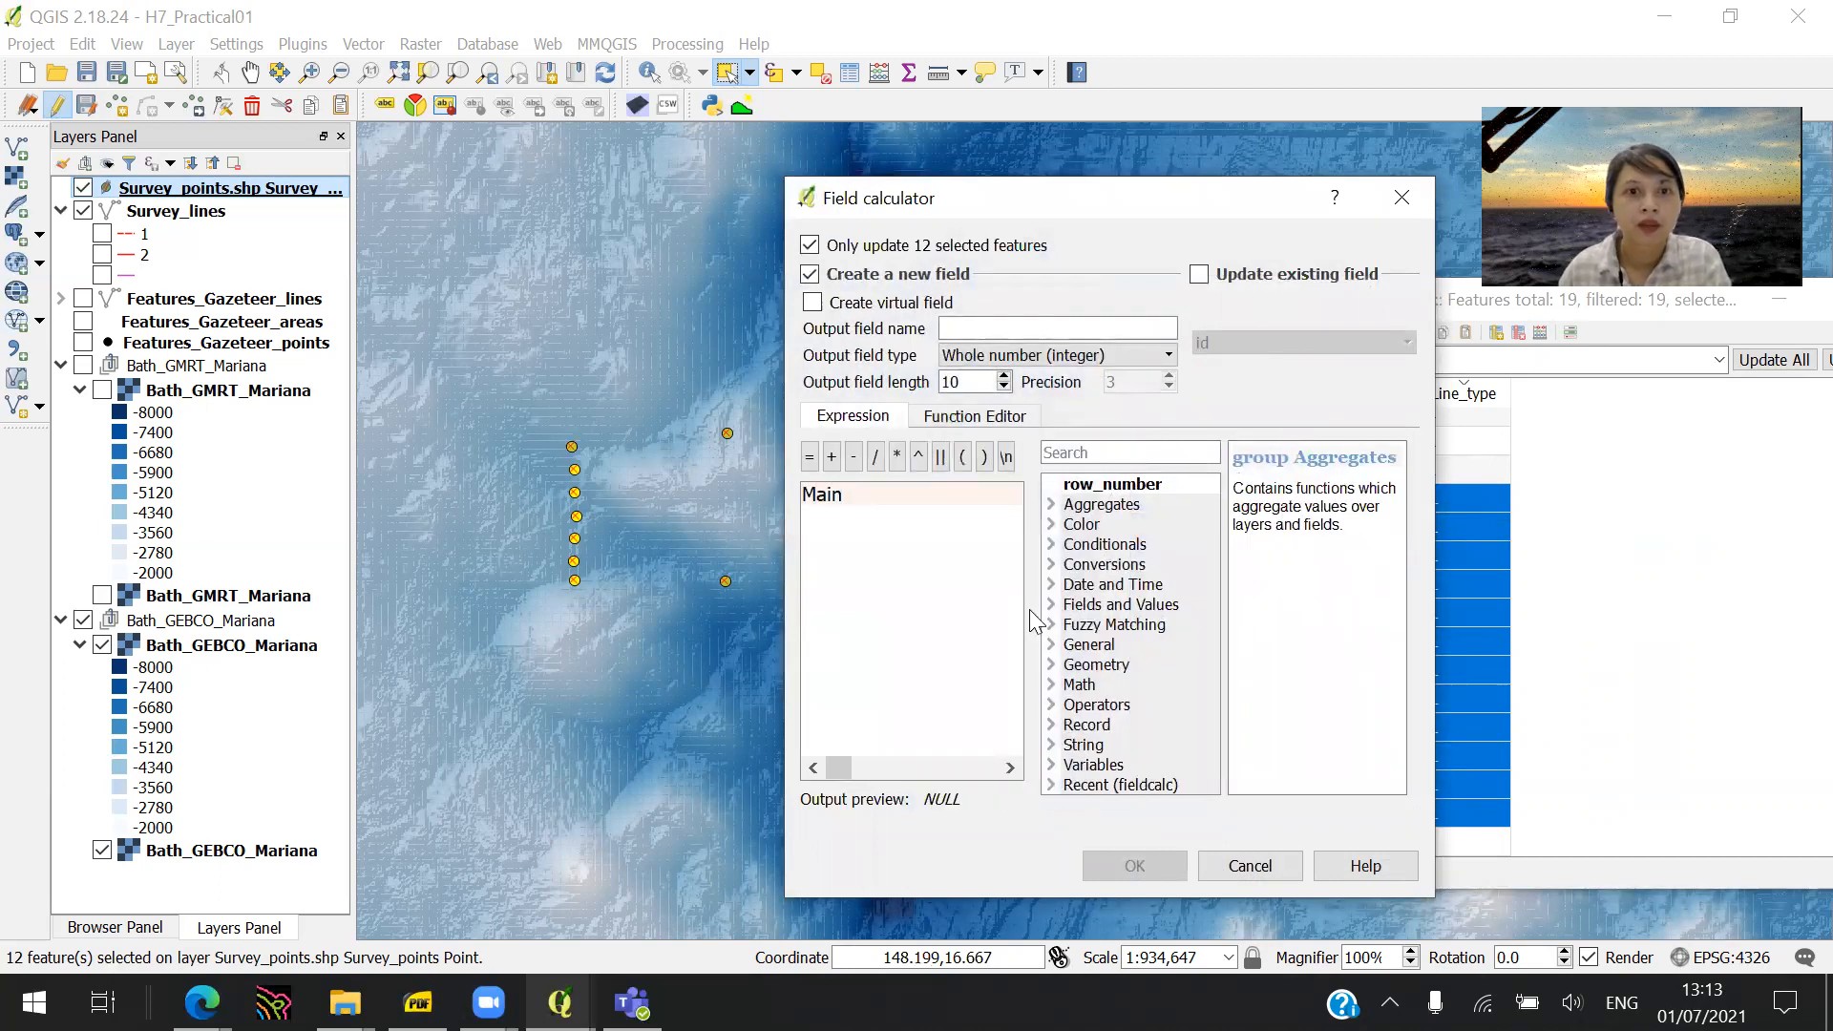
{"action": "type", "text": "'"}
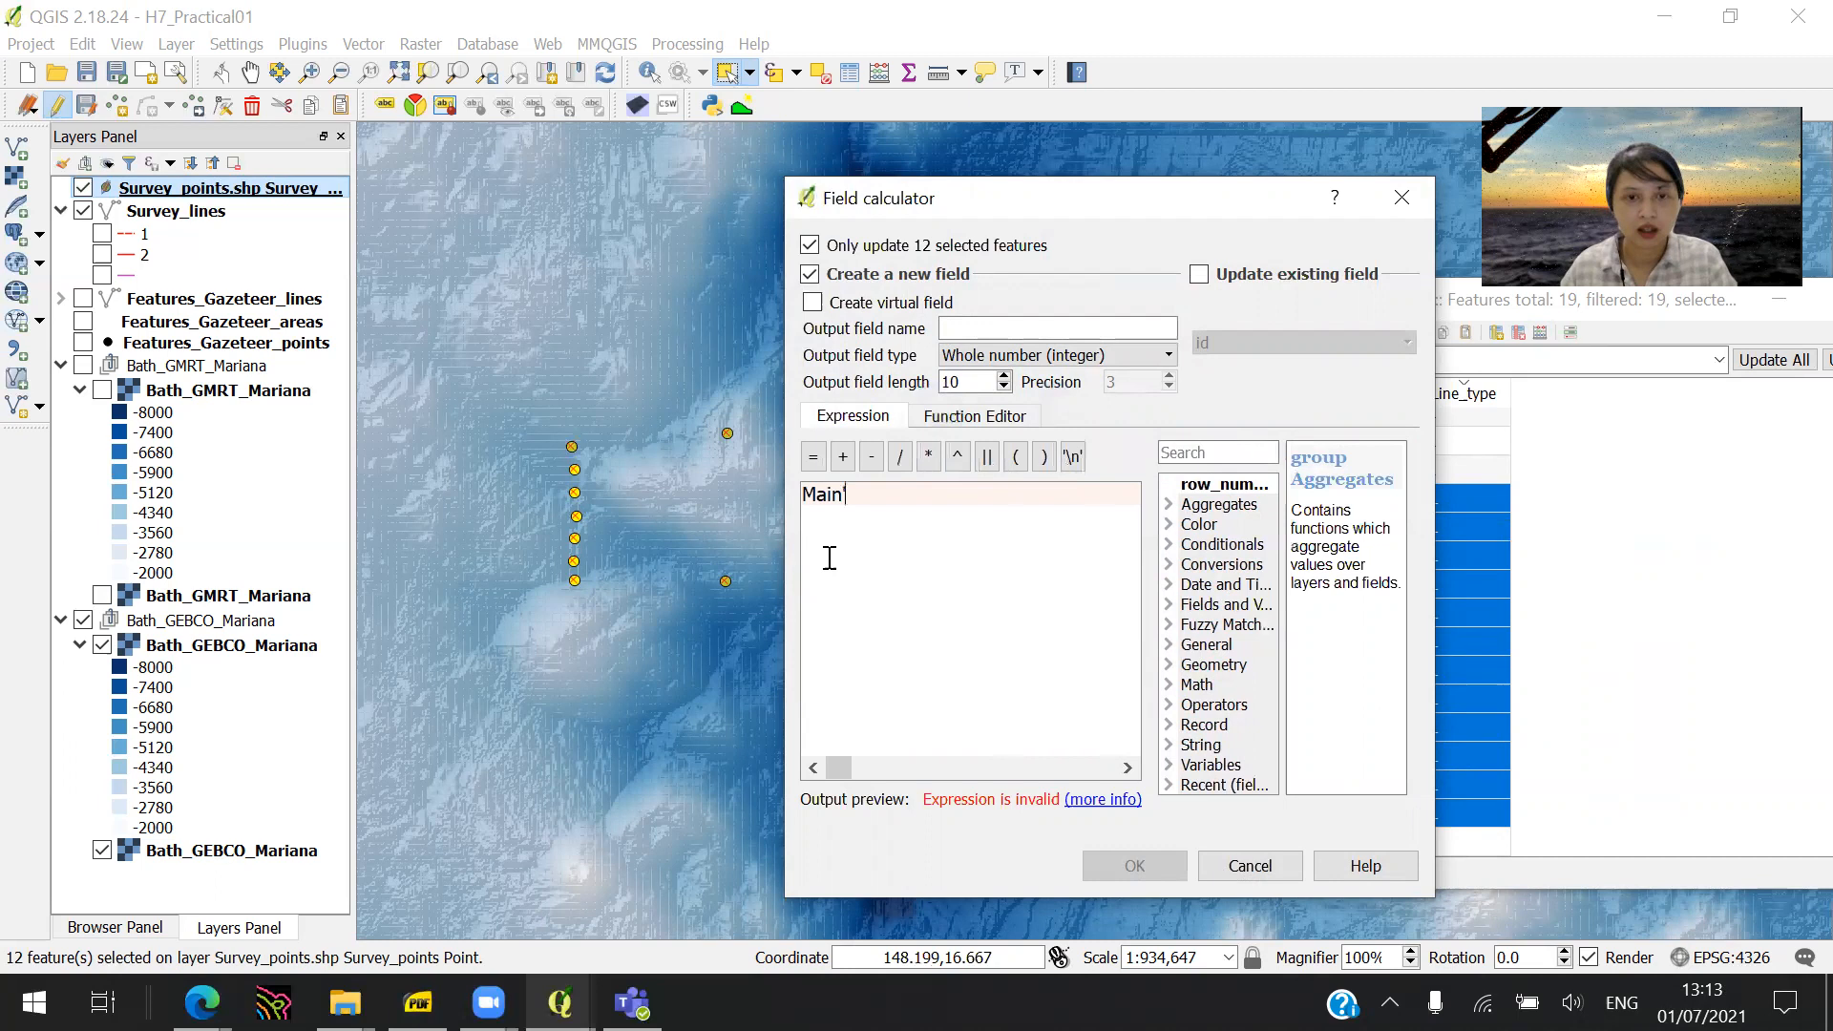
{"action": "type", "text": "'"}
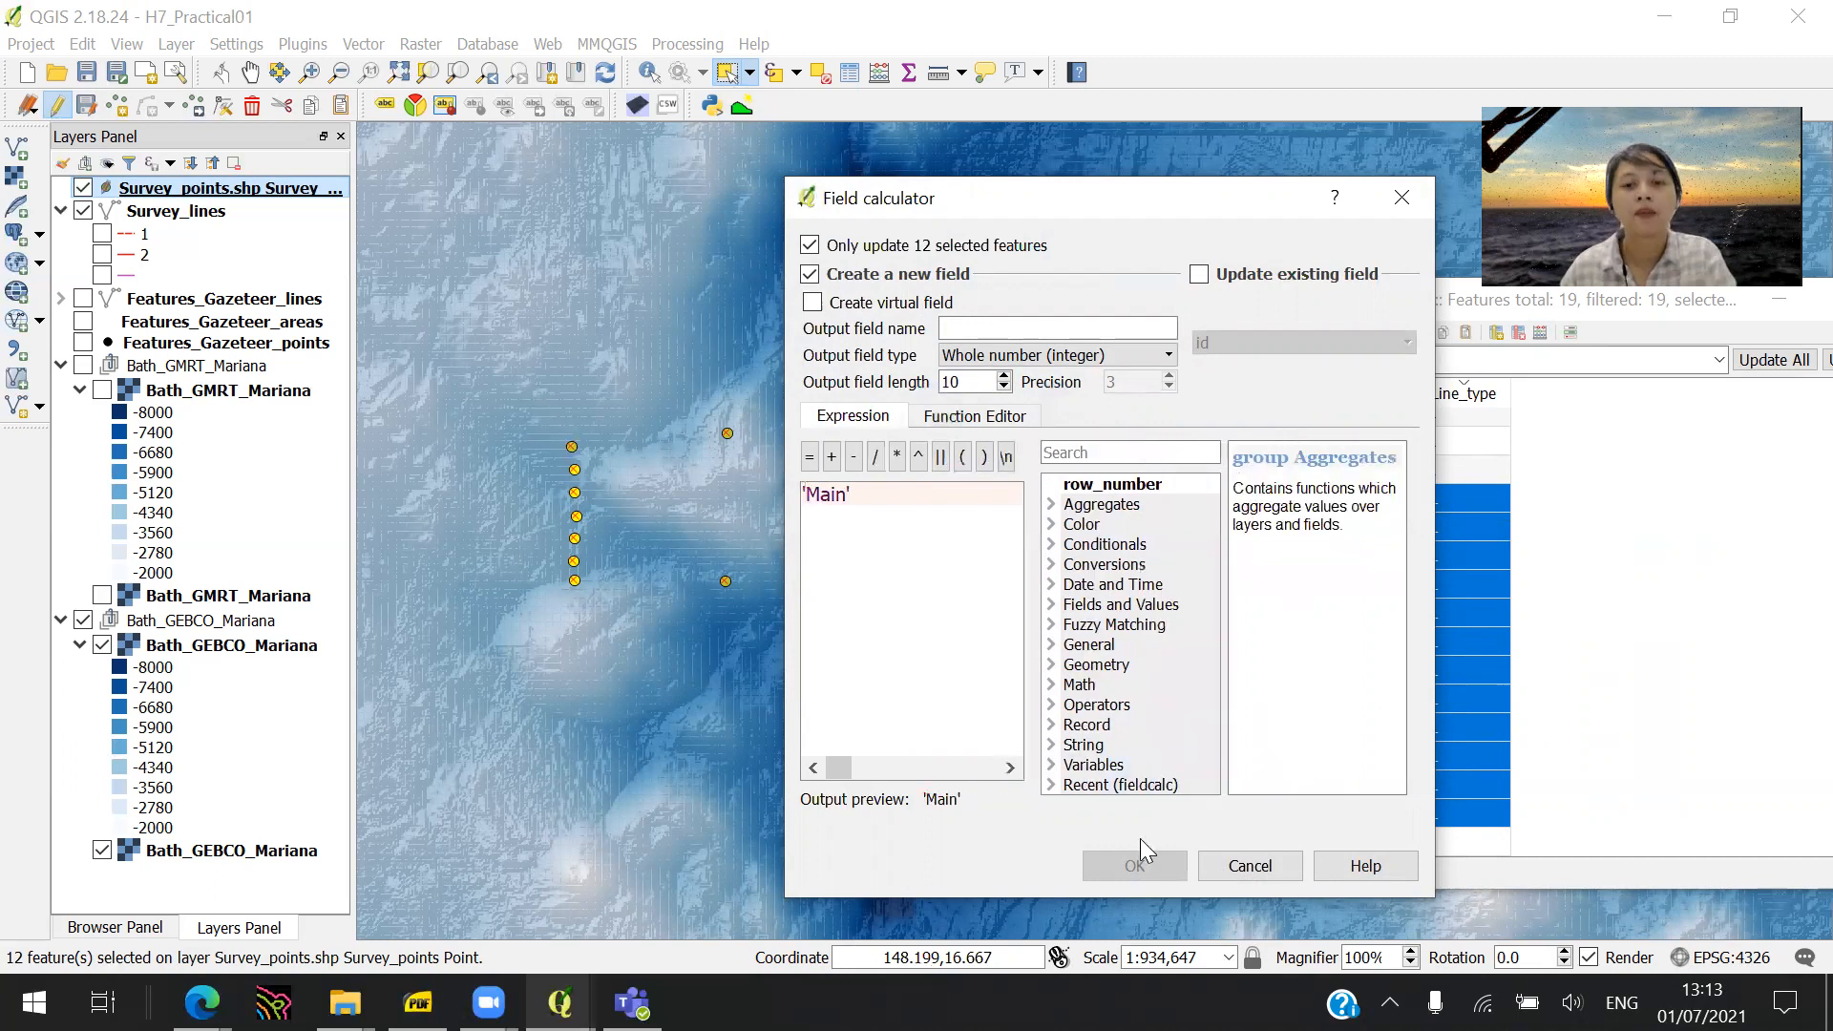
{"action": "left_click_drag", "start_coordinate": [1090, 200], "coordinate": [626, 205]}
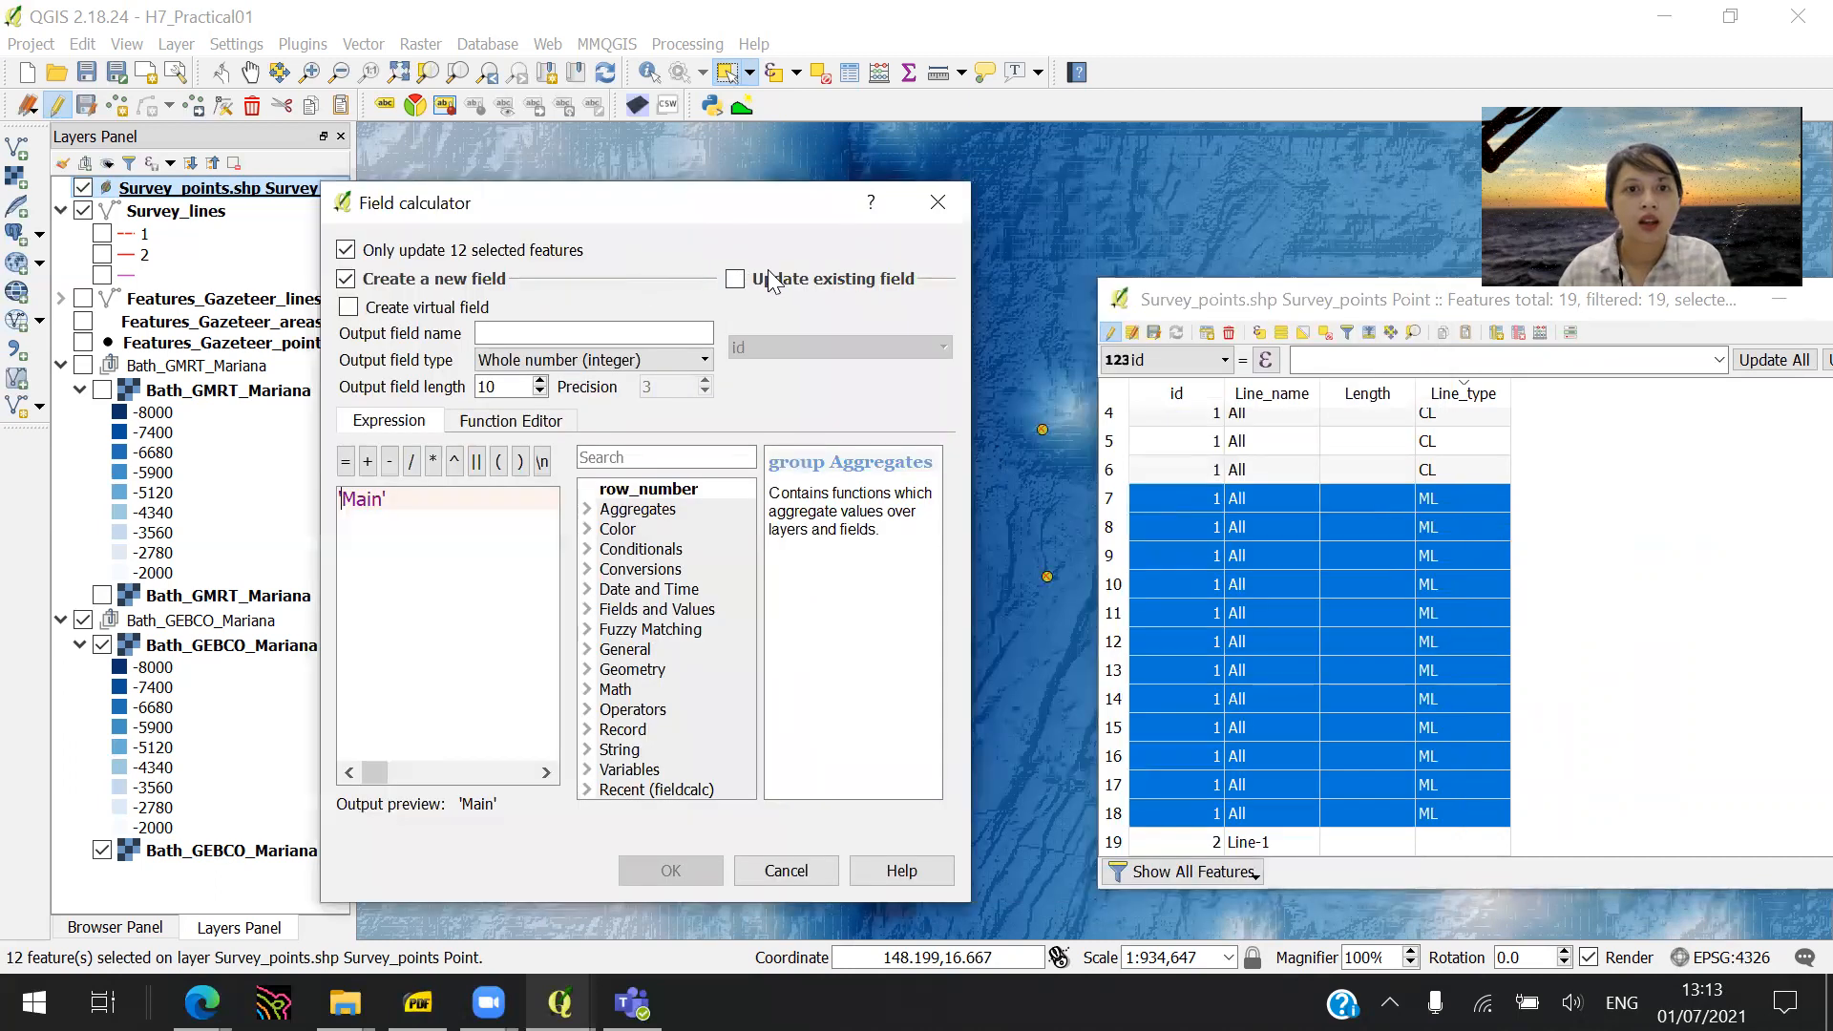
{"action": "left_click", "coordinate": [779, 282]}
{"action": "left_click", "coordinate": [821, 348]}
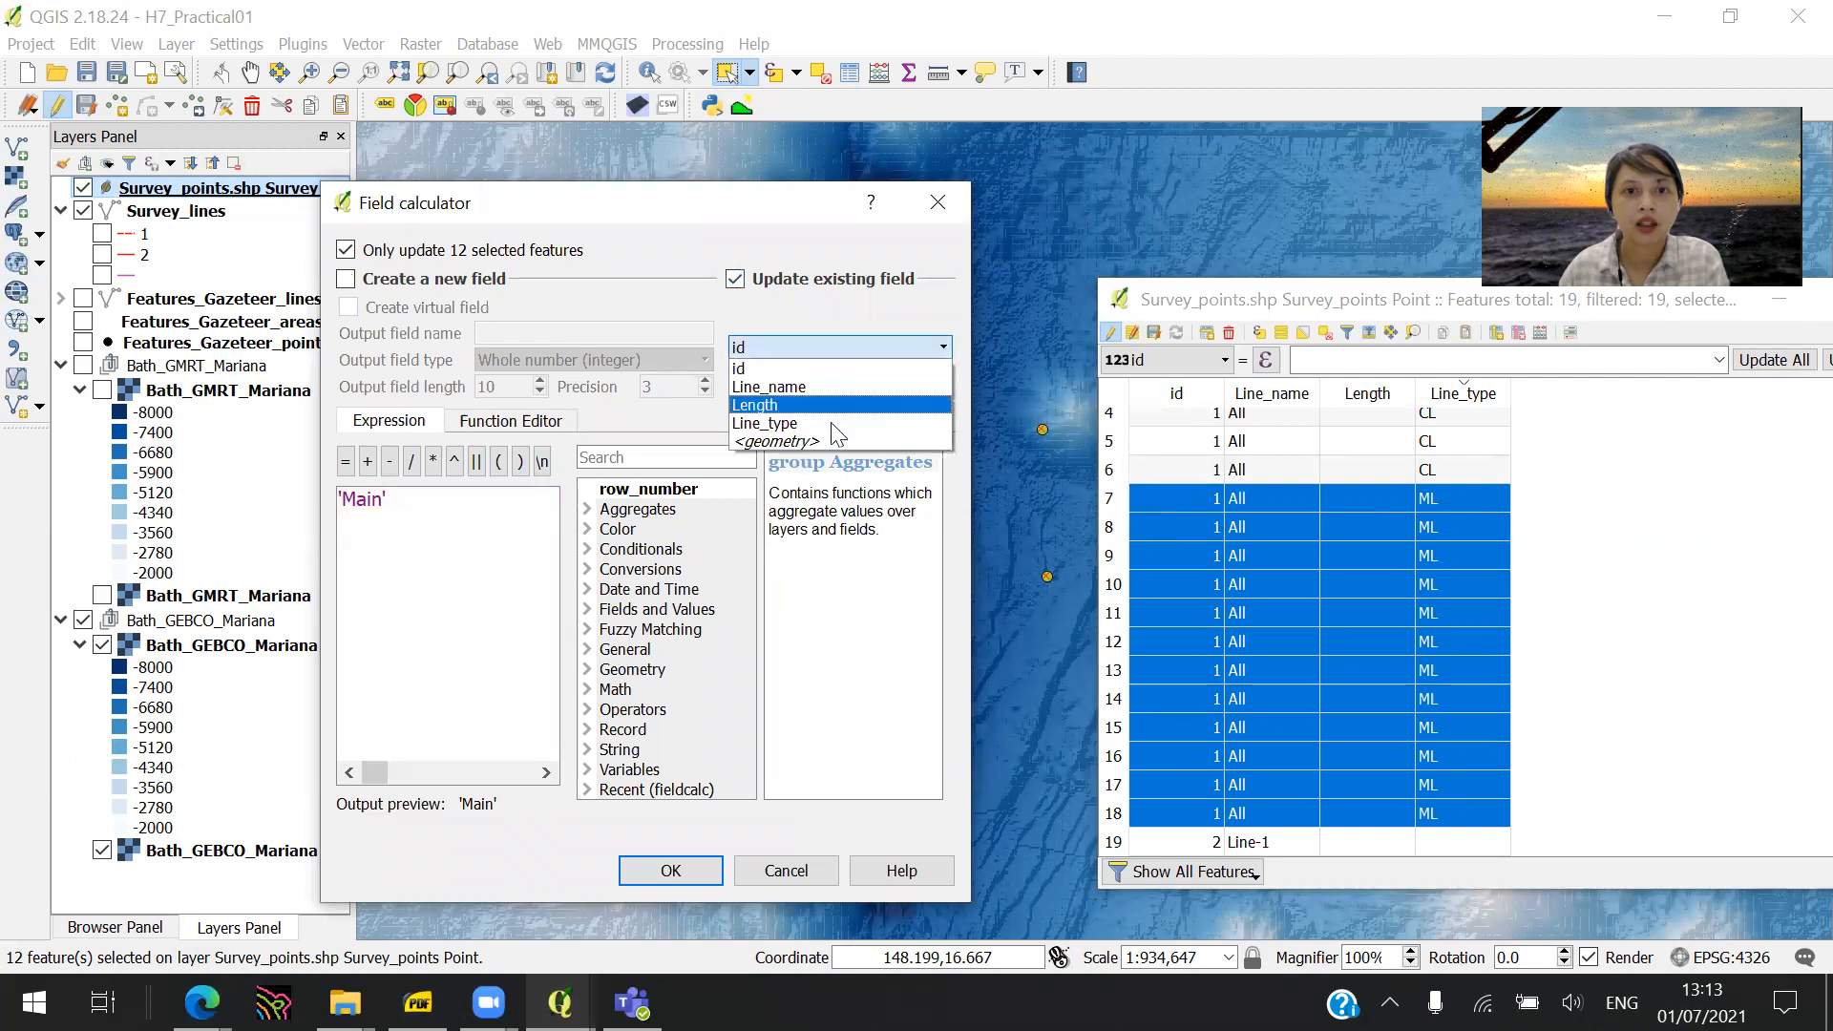
{"action": "left_click", "coordinate": [832, 424]}
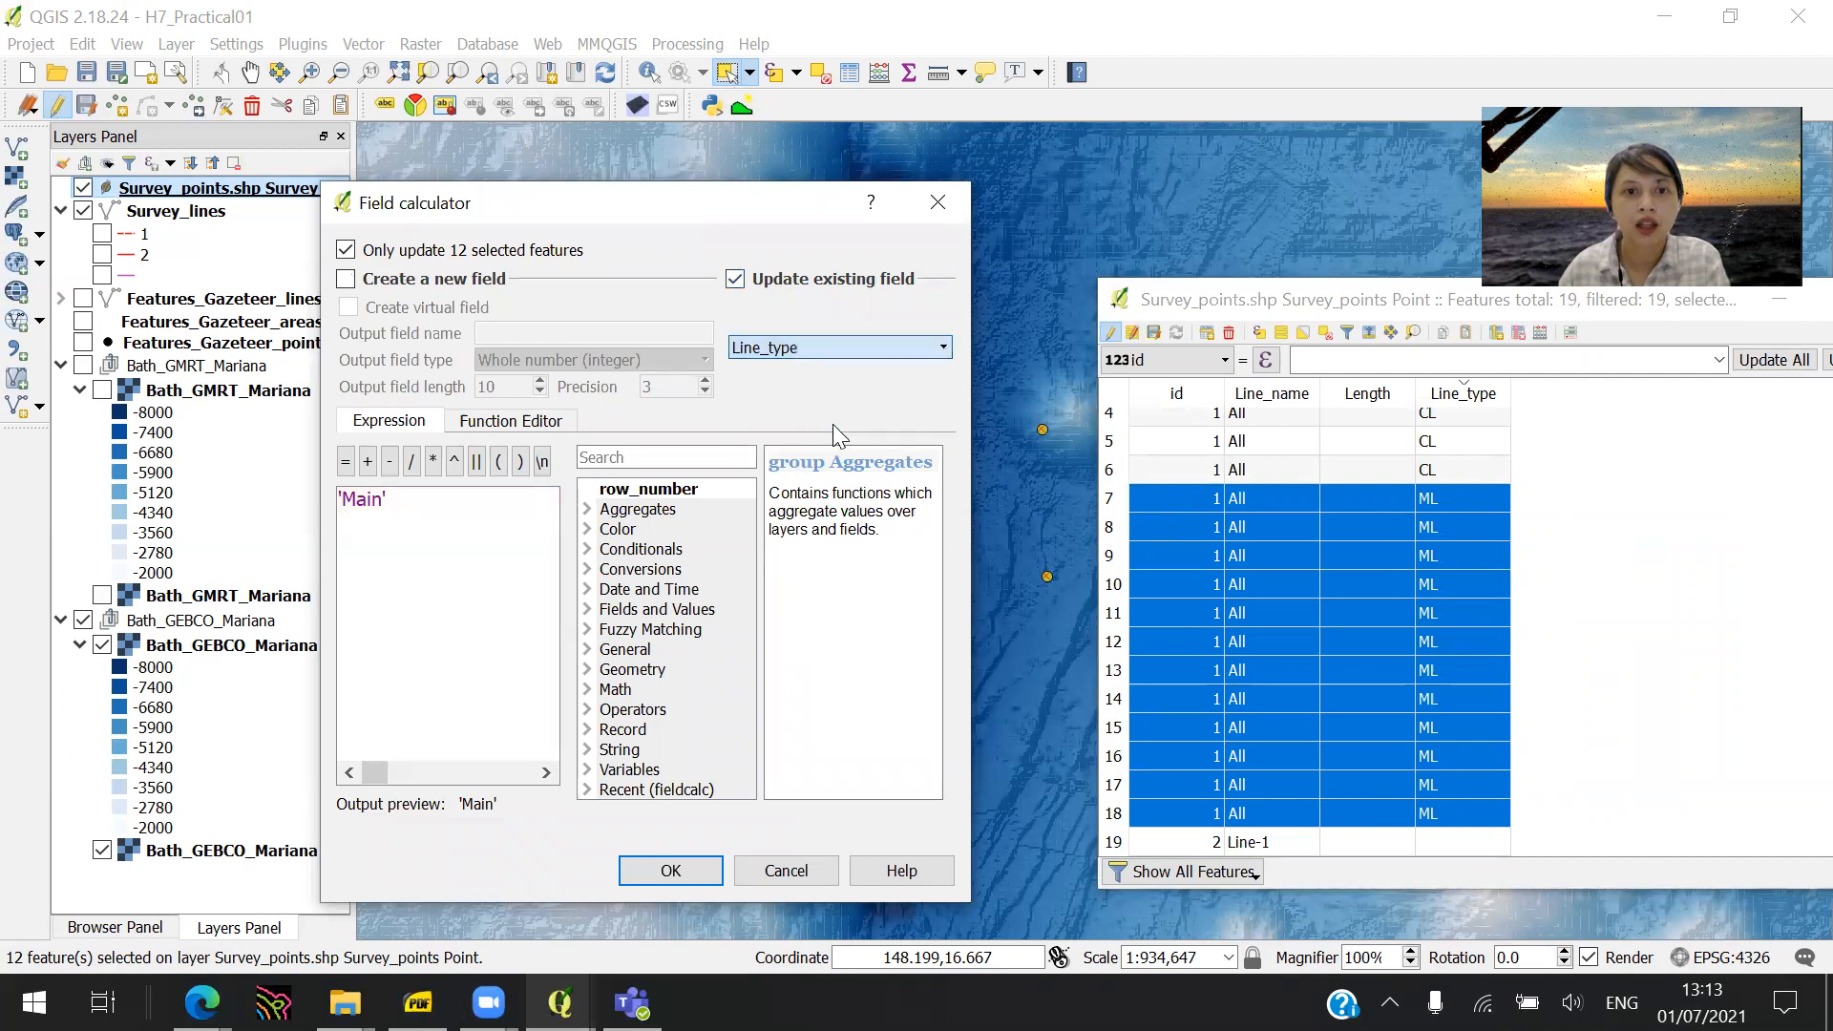
{"action": "left_click", "coordinate": [671, 870]}
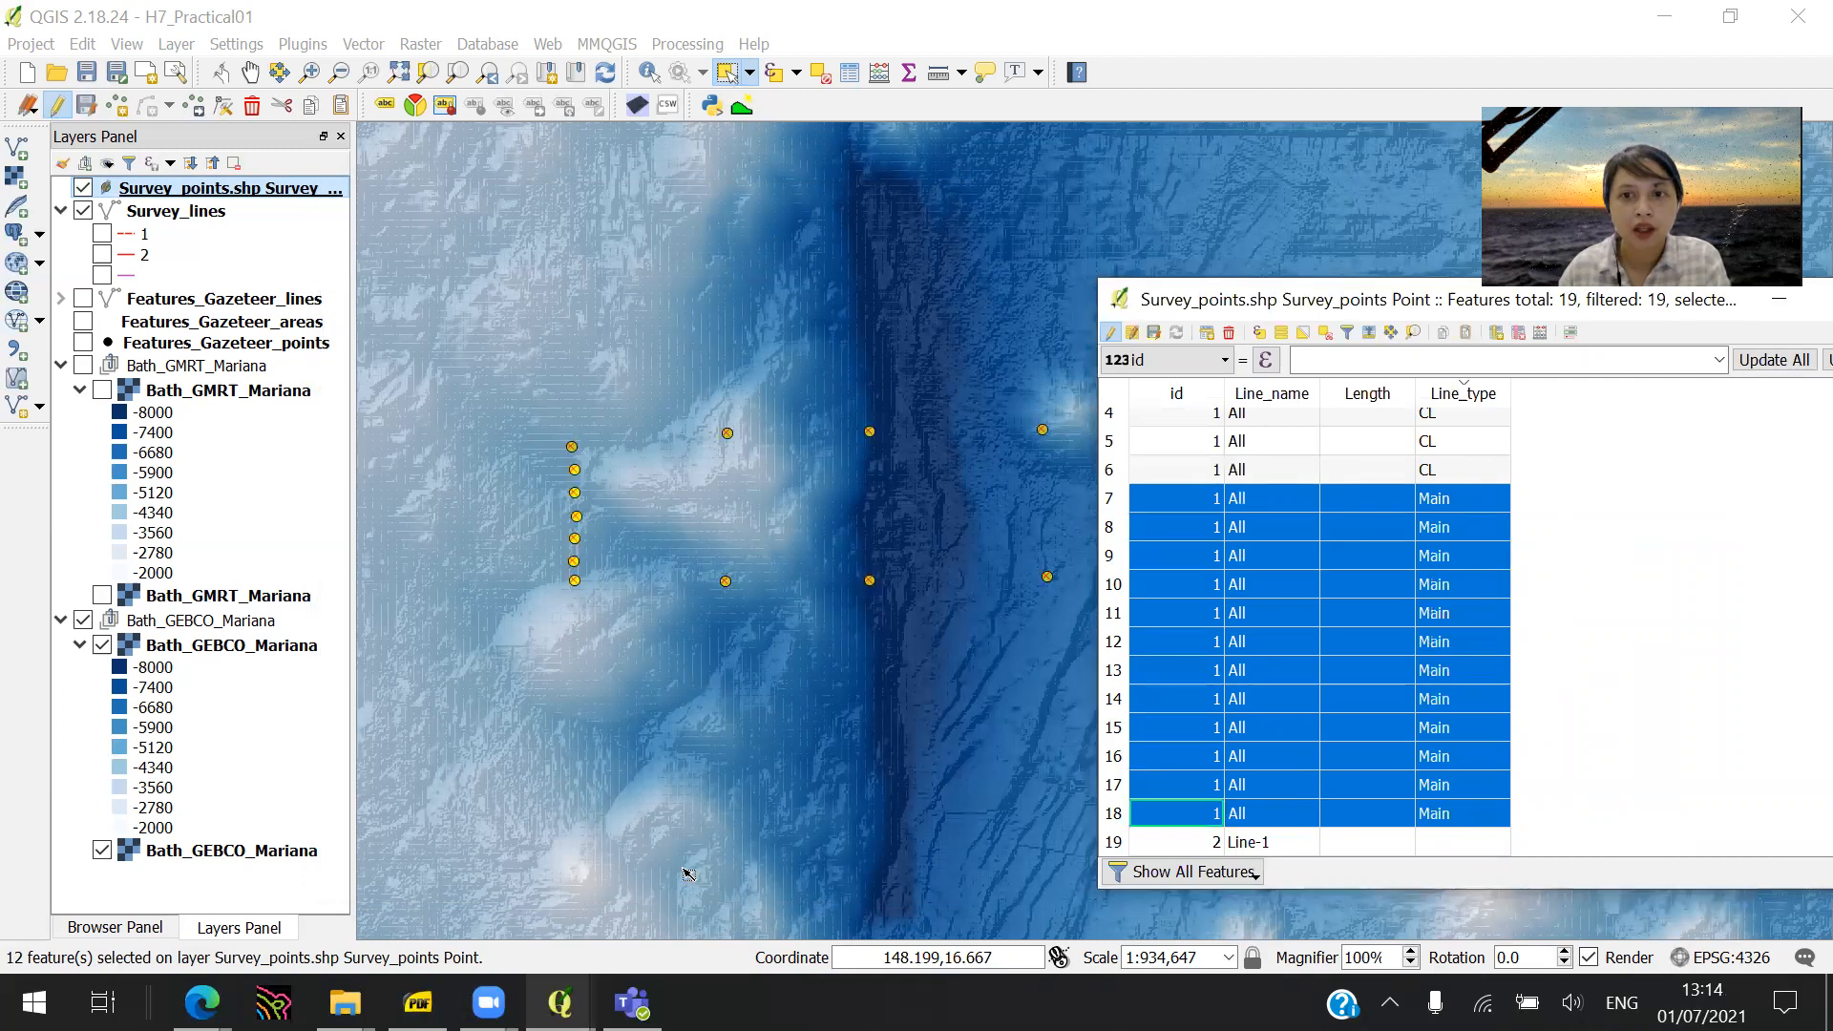
- Recalculate the existing Line_type field as 'ML' for the selected features and save the edits
{"action": "left_click", "coordinate": [1541, 332]}
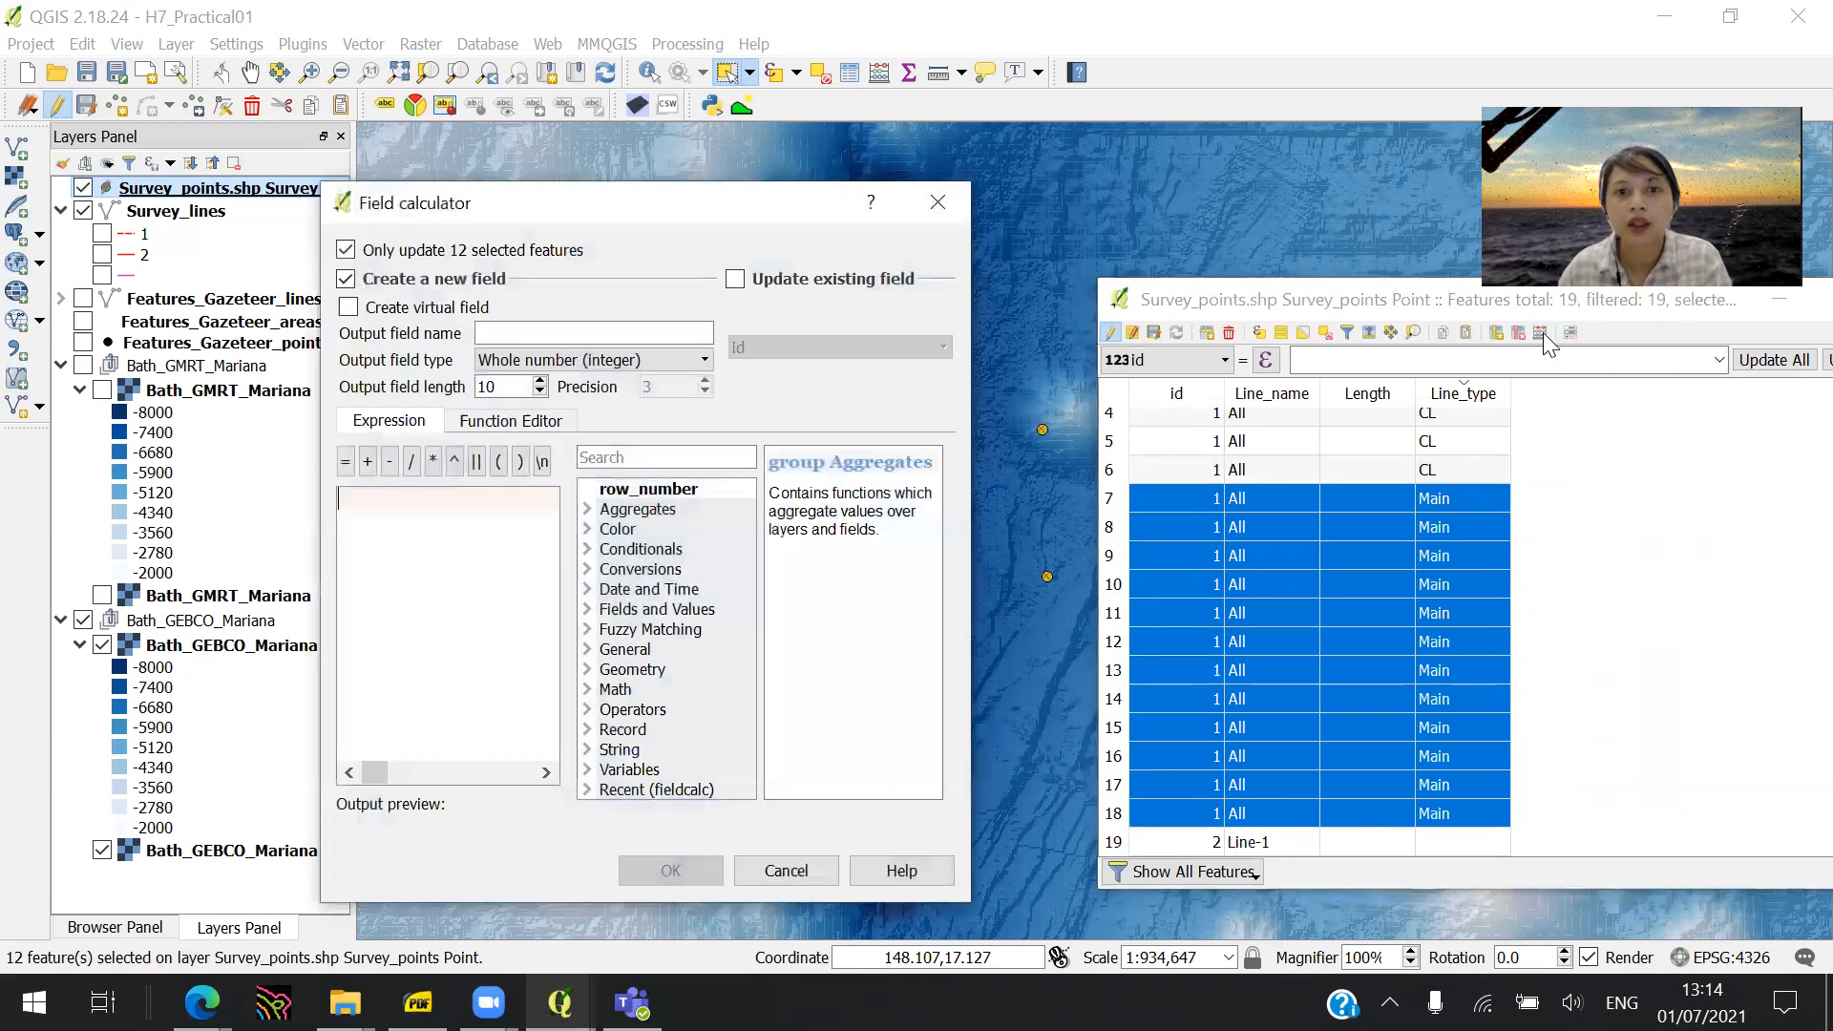
{"action": "left_click", "coordinate": [779, 279]}
{"action": "left_click", "coordinate": [821, 348]}
{"action": "left_click", "coordinate": [797, 426]}
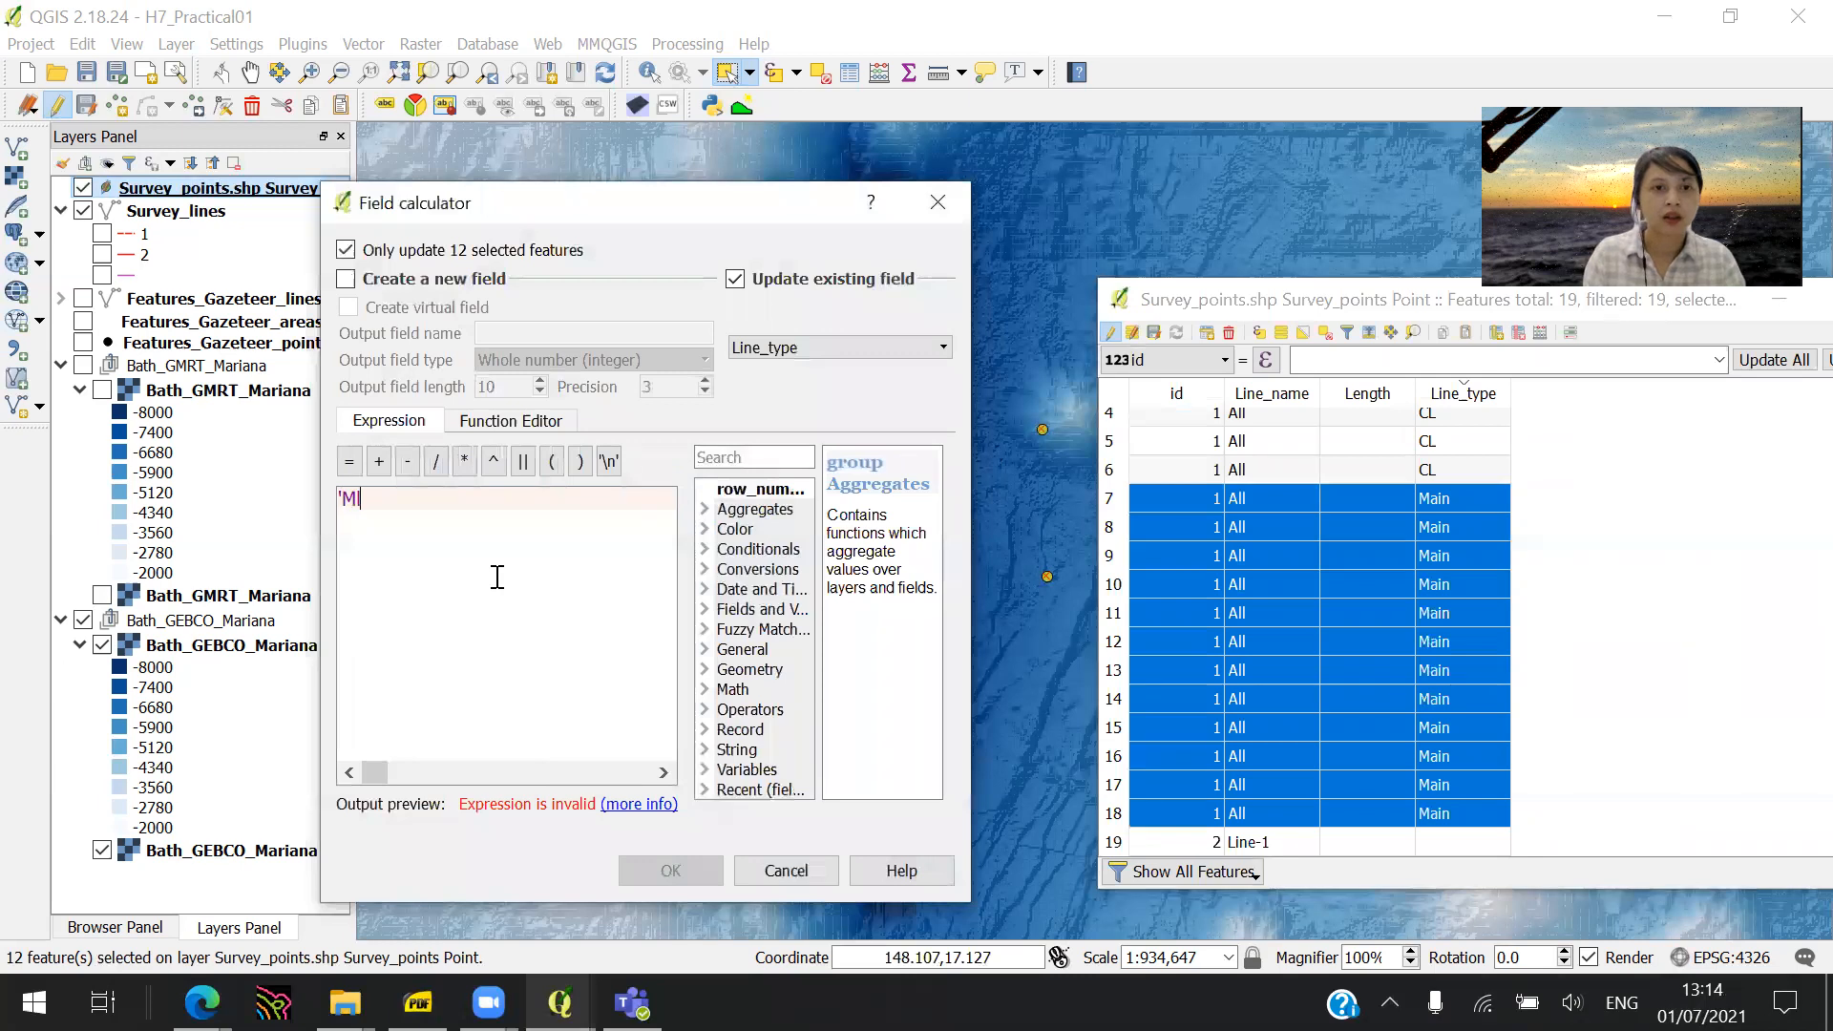
{"action": "type", "text": "'"}
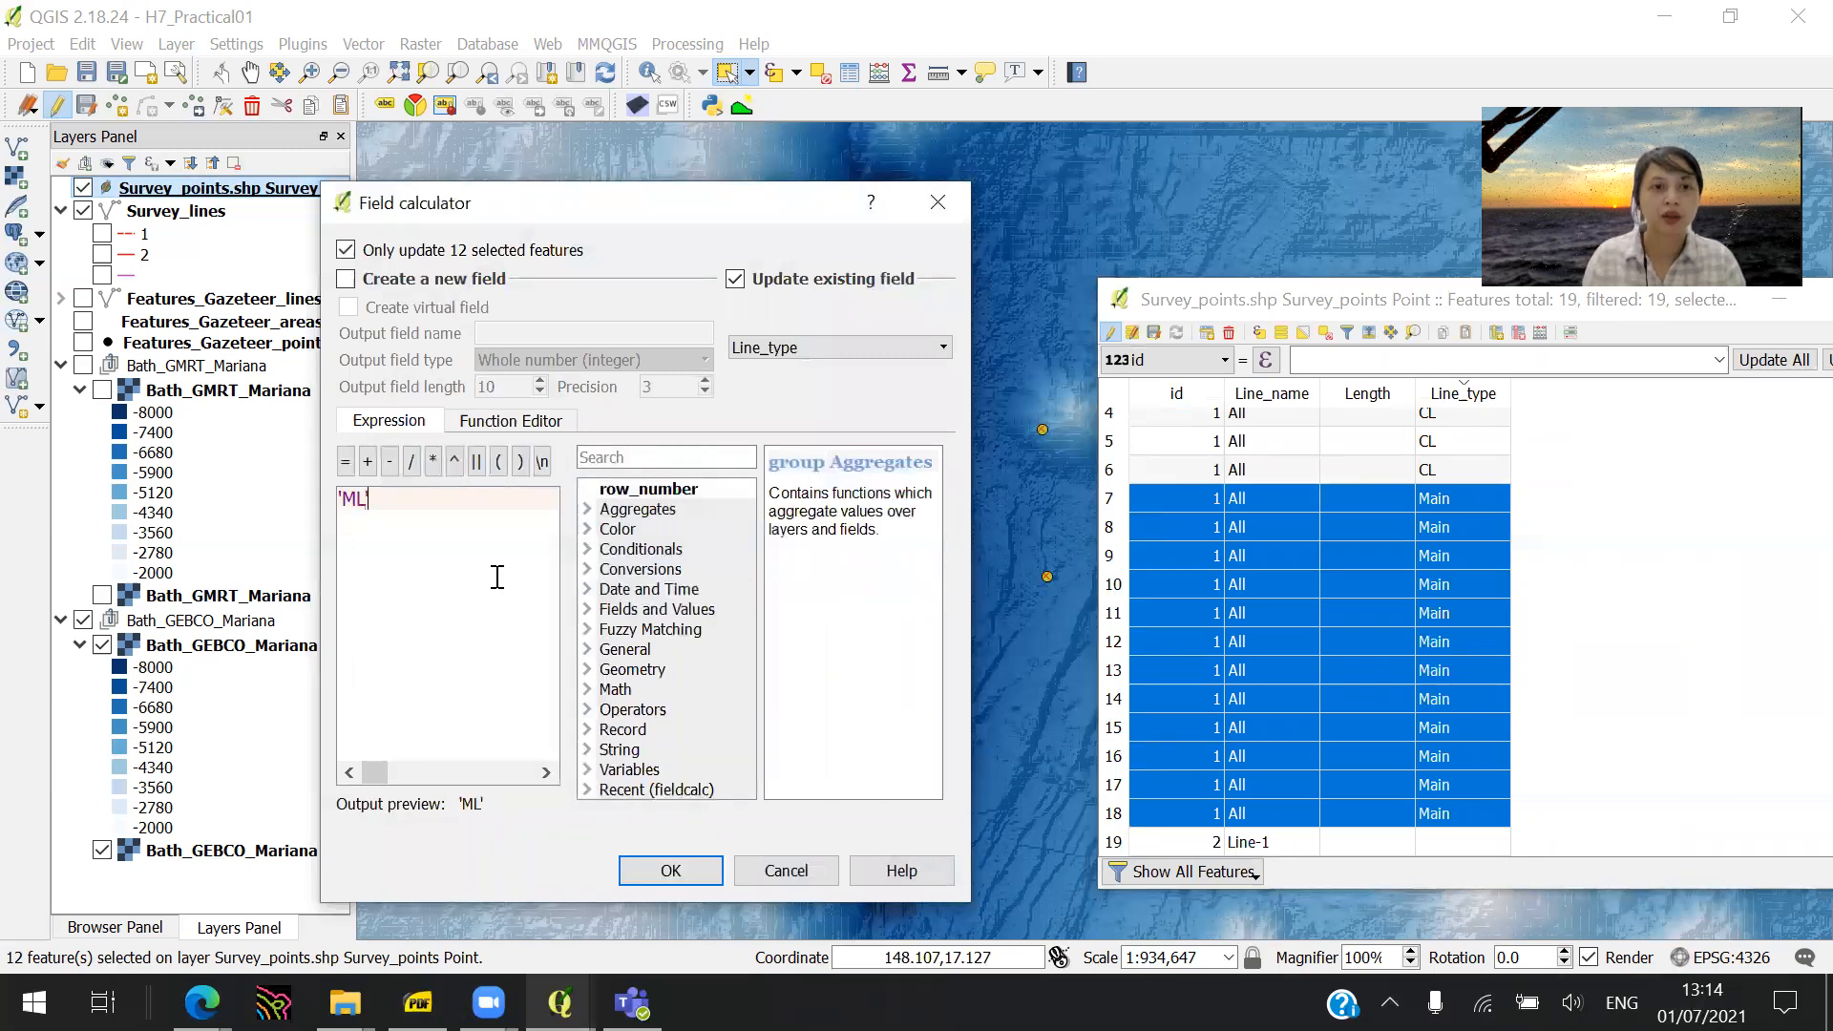
{"action": "left_click", "coordinate": [687, 871]}
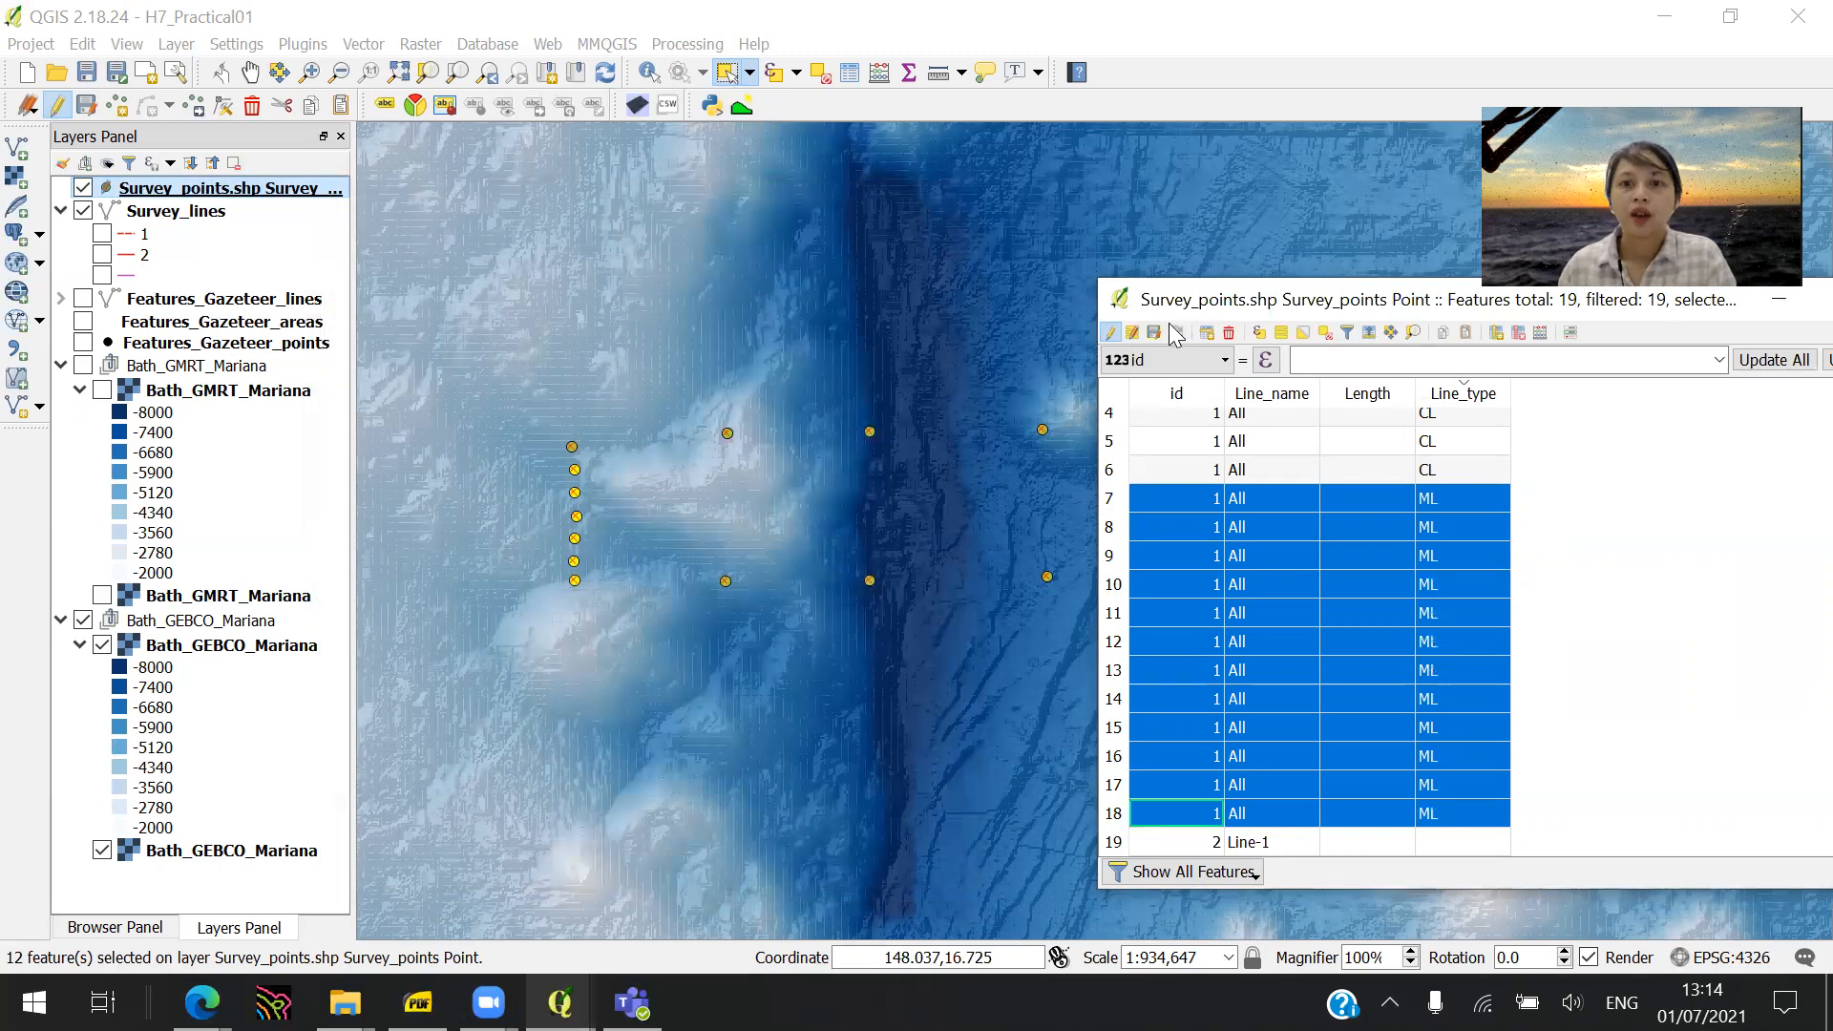
{"action": "left_click", "coordinate": [1153, 333]}
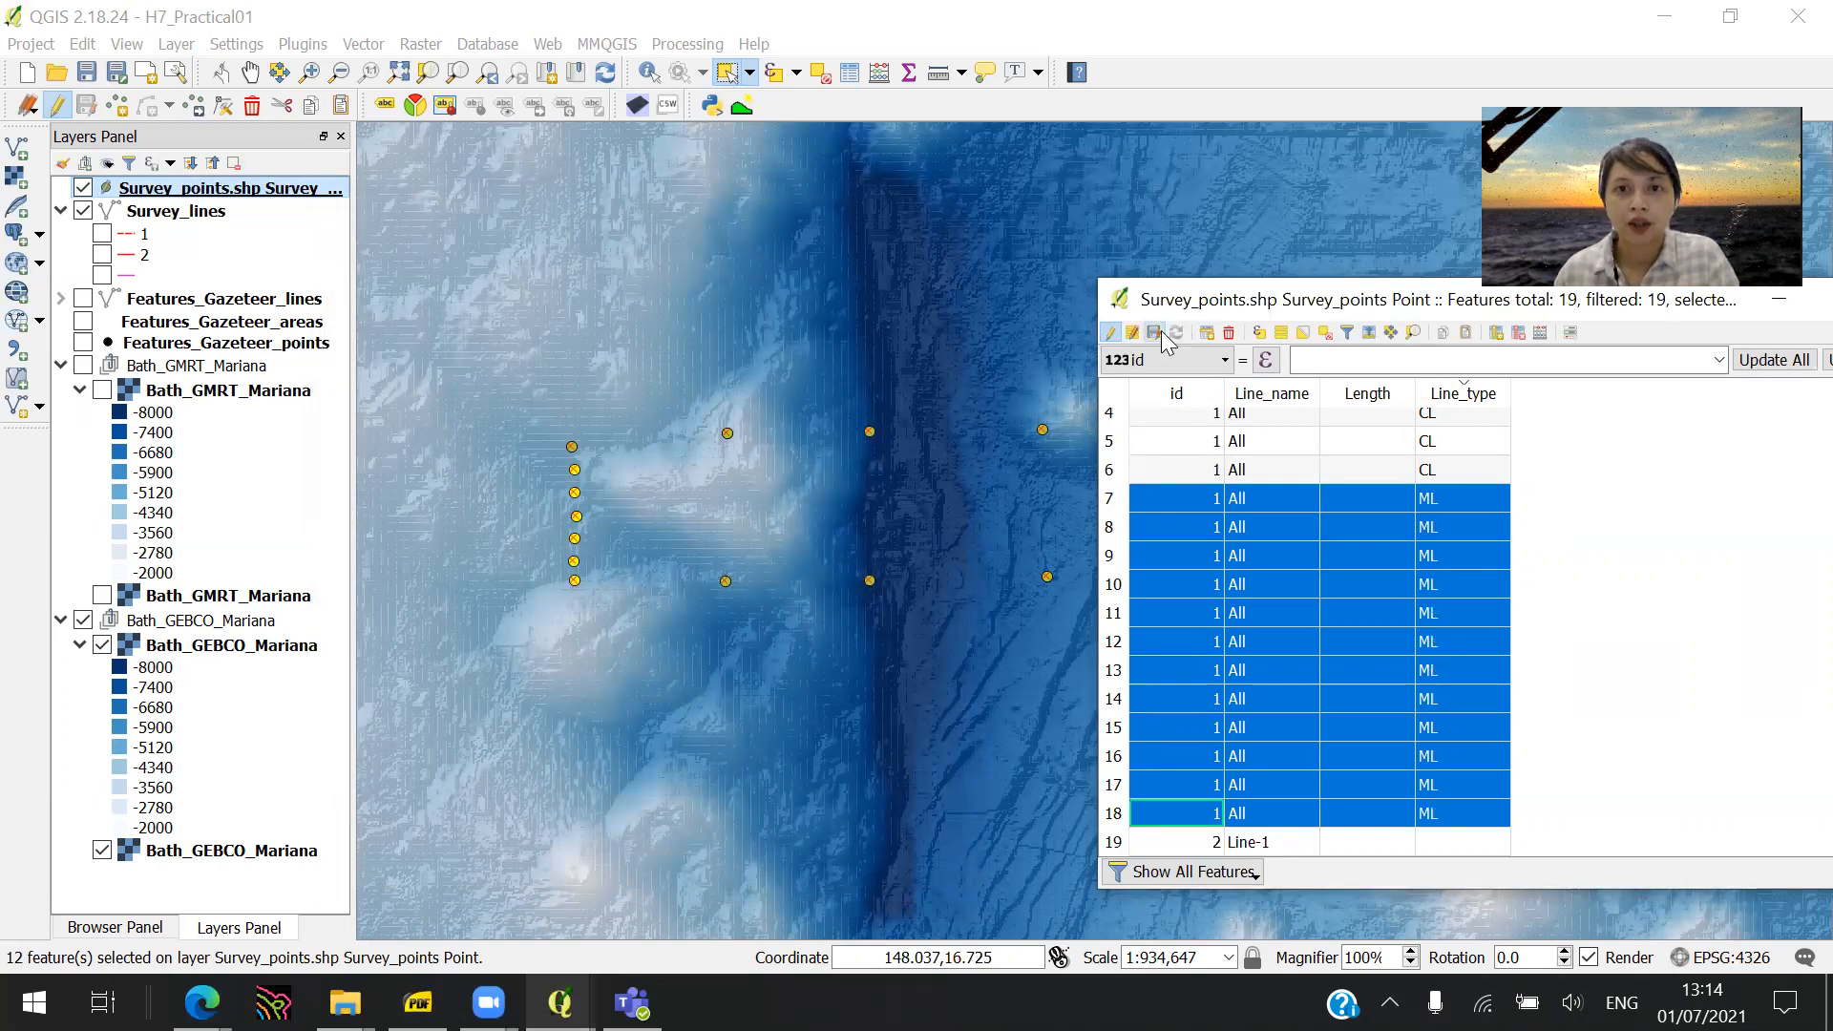
- Define a new decimal number (real) field named Lon with length 20 and precision 10 in the field calculator
{"action": "left_click_drag", "start_coordinate": [1218, 303], "coordinate": [1015, 303]}
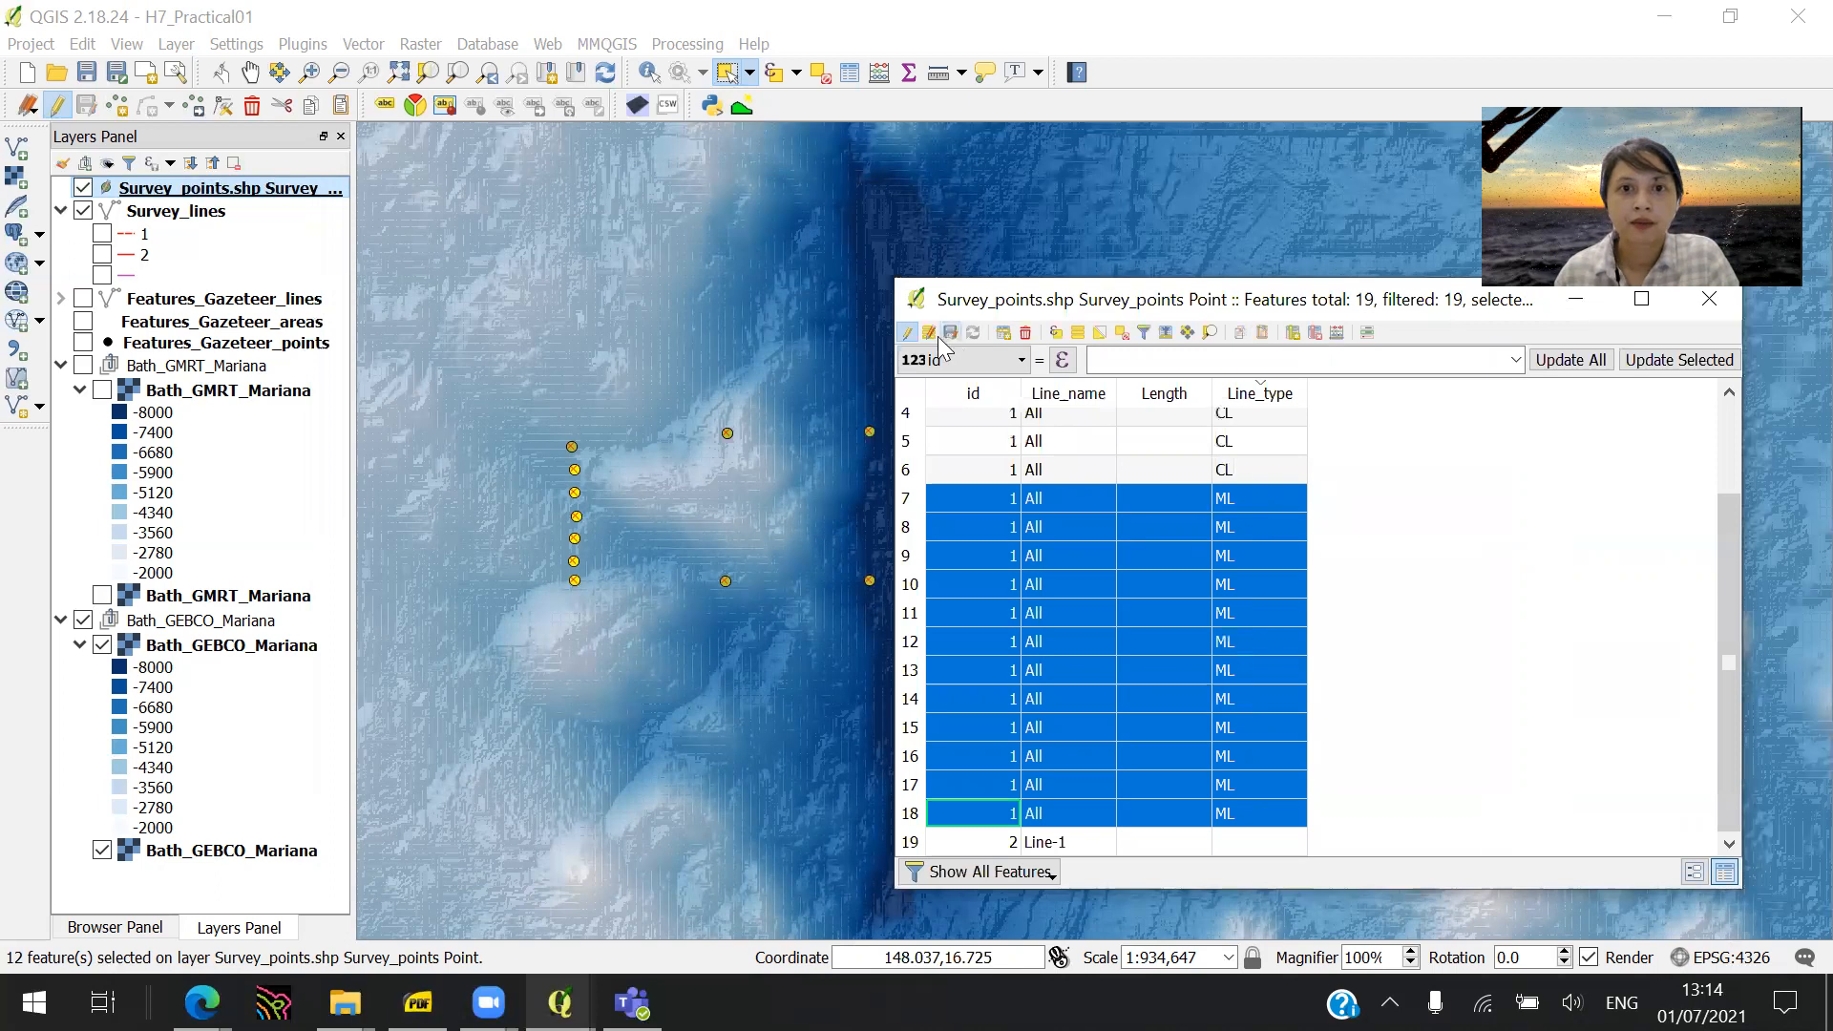
{"action": "left_click", "coordinate": [1336, 334]}
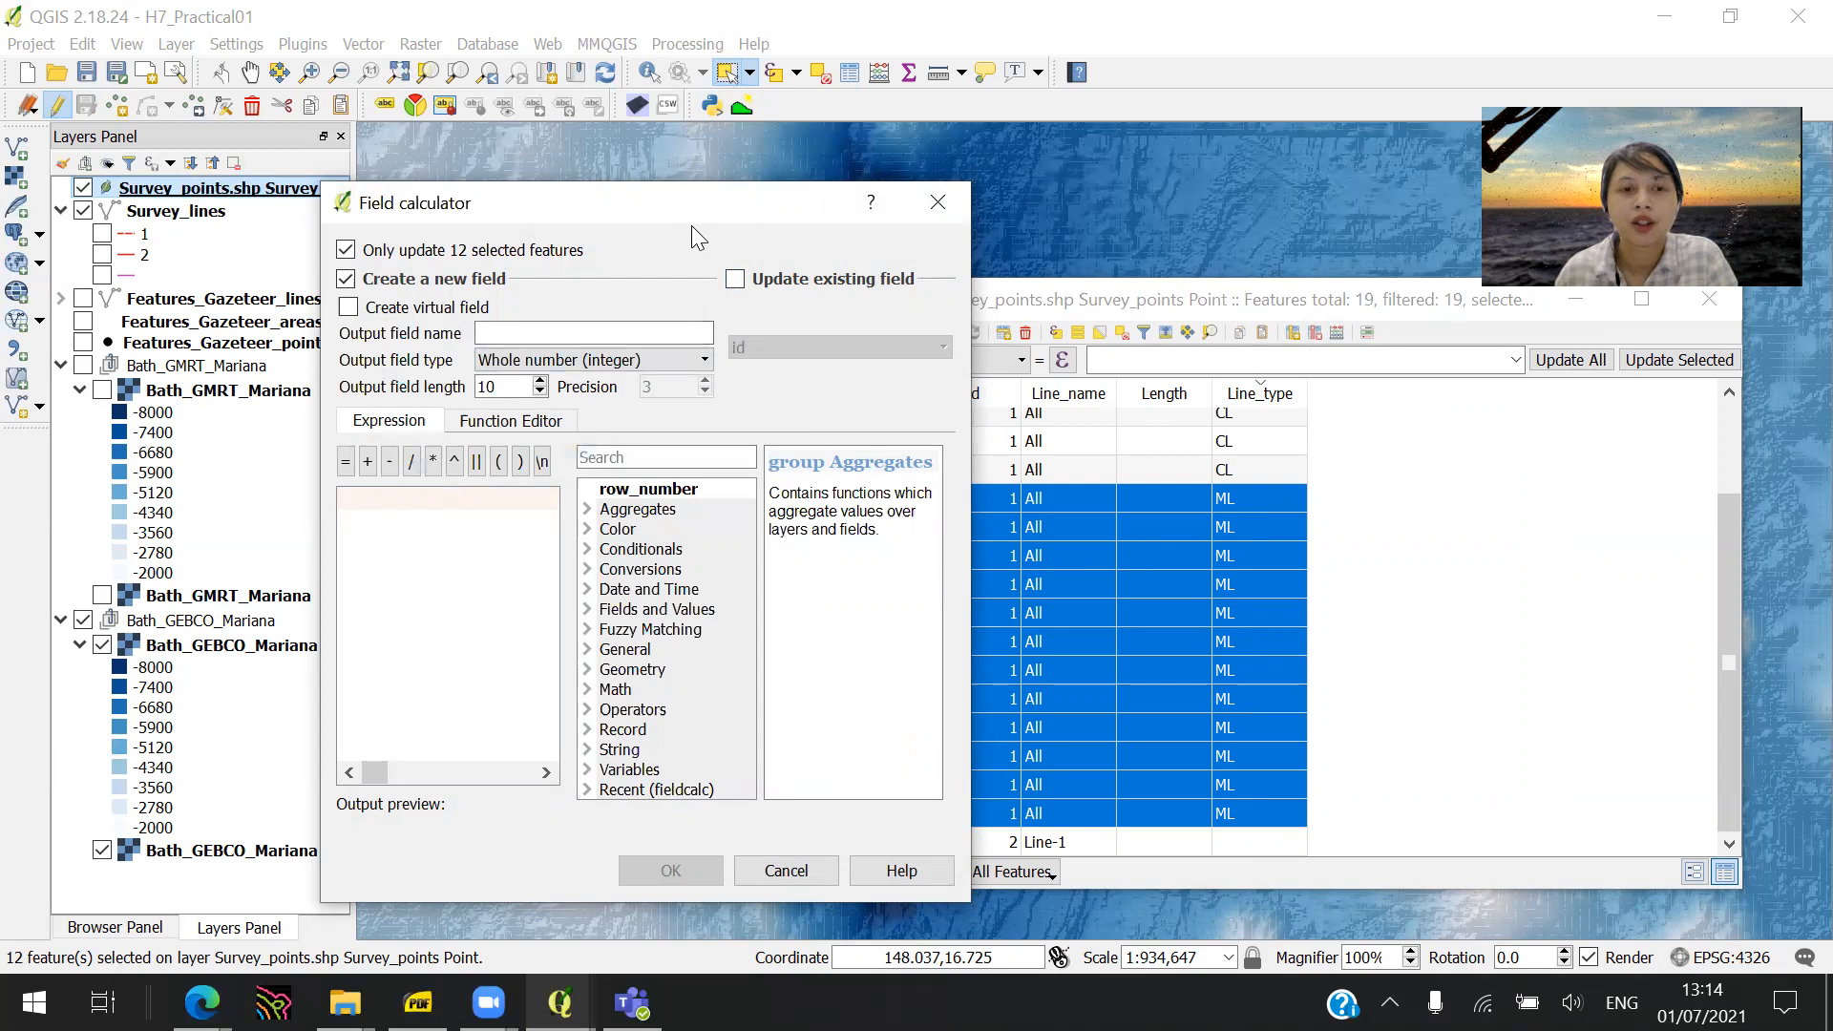
{"action": "left_click", "coordinate": [577, 339]}
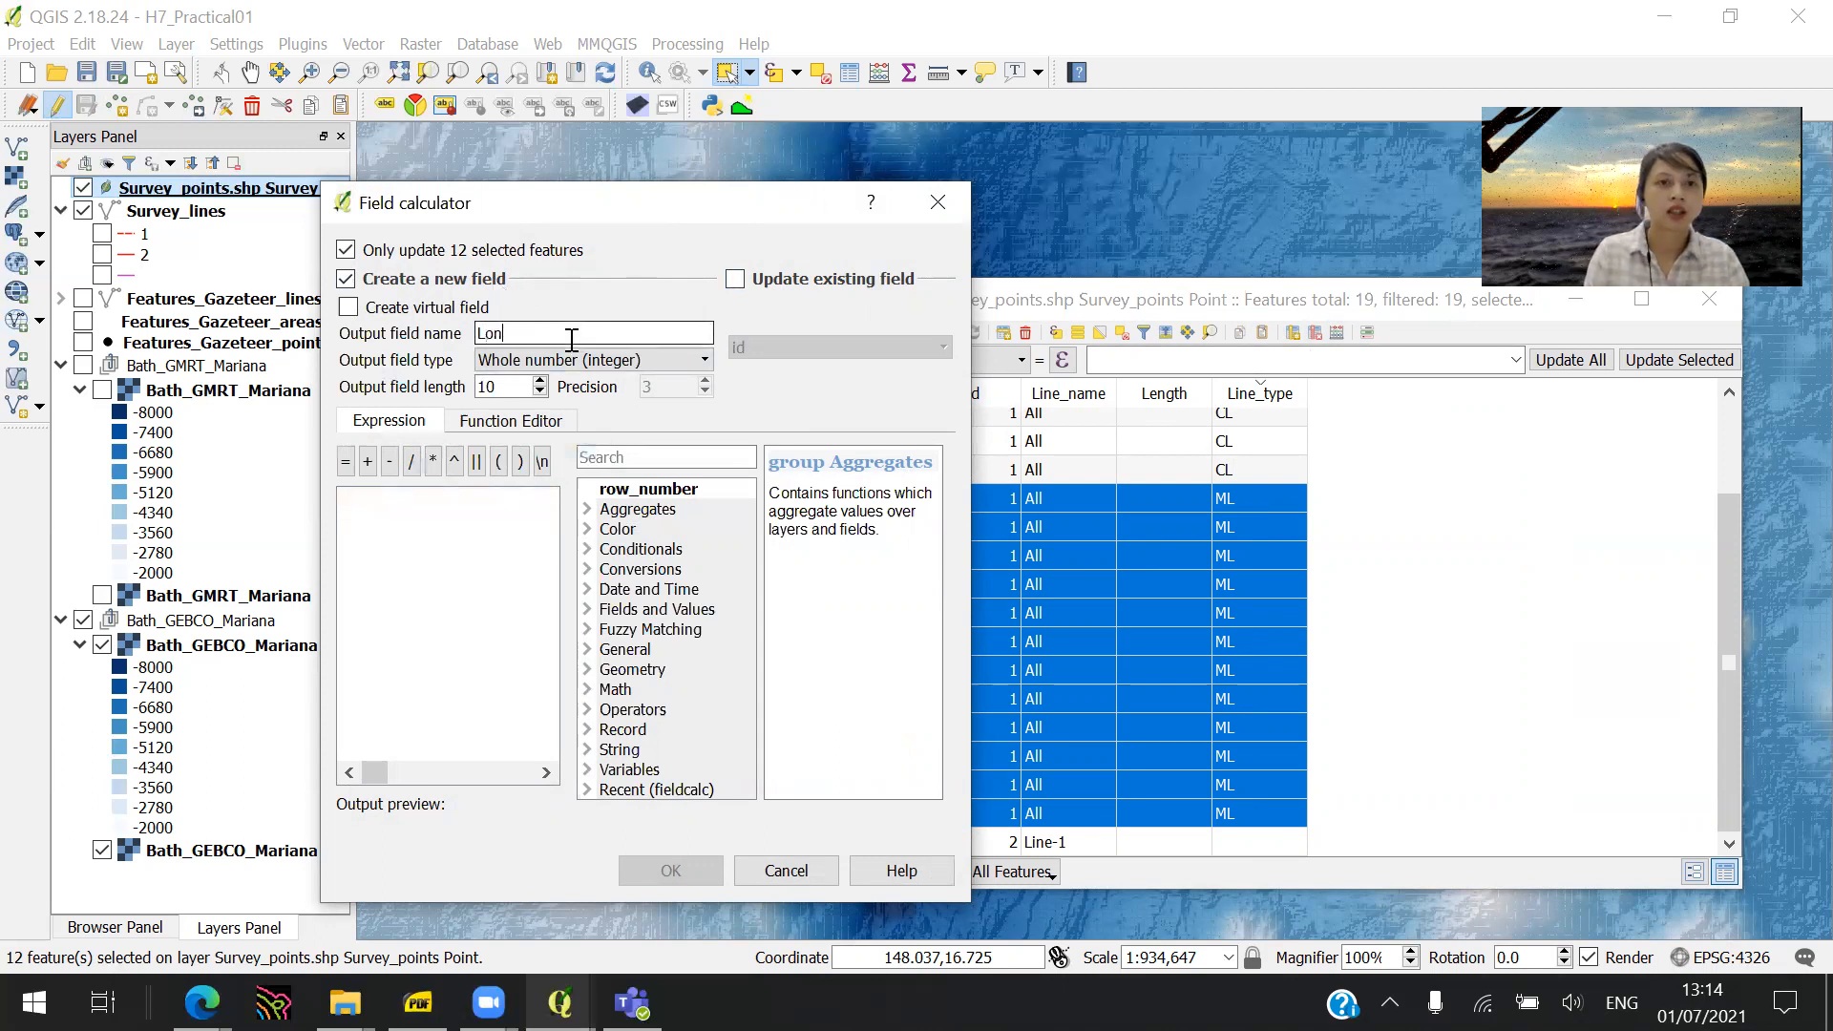
{"action": "type", "text": "Lon"}
{"action": "left_click", "coordinate": [617, 368]}
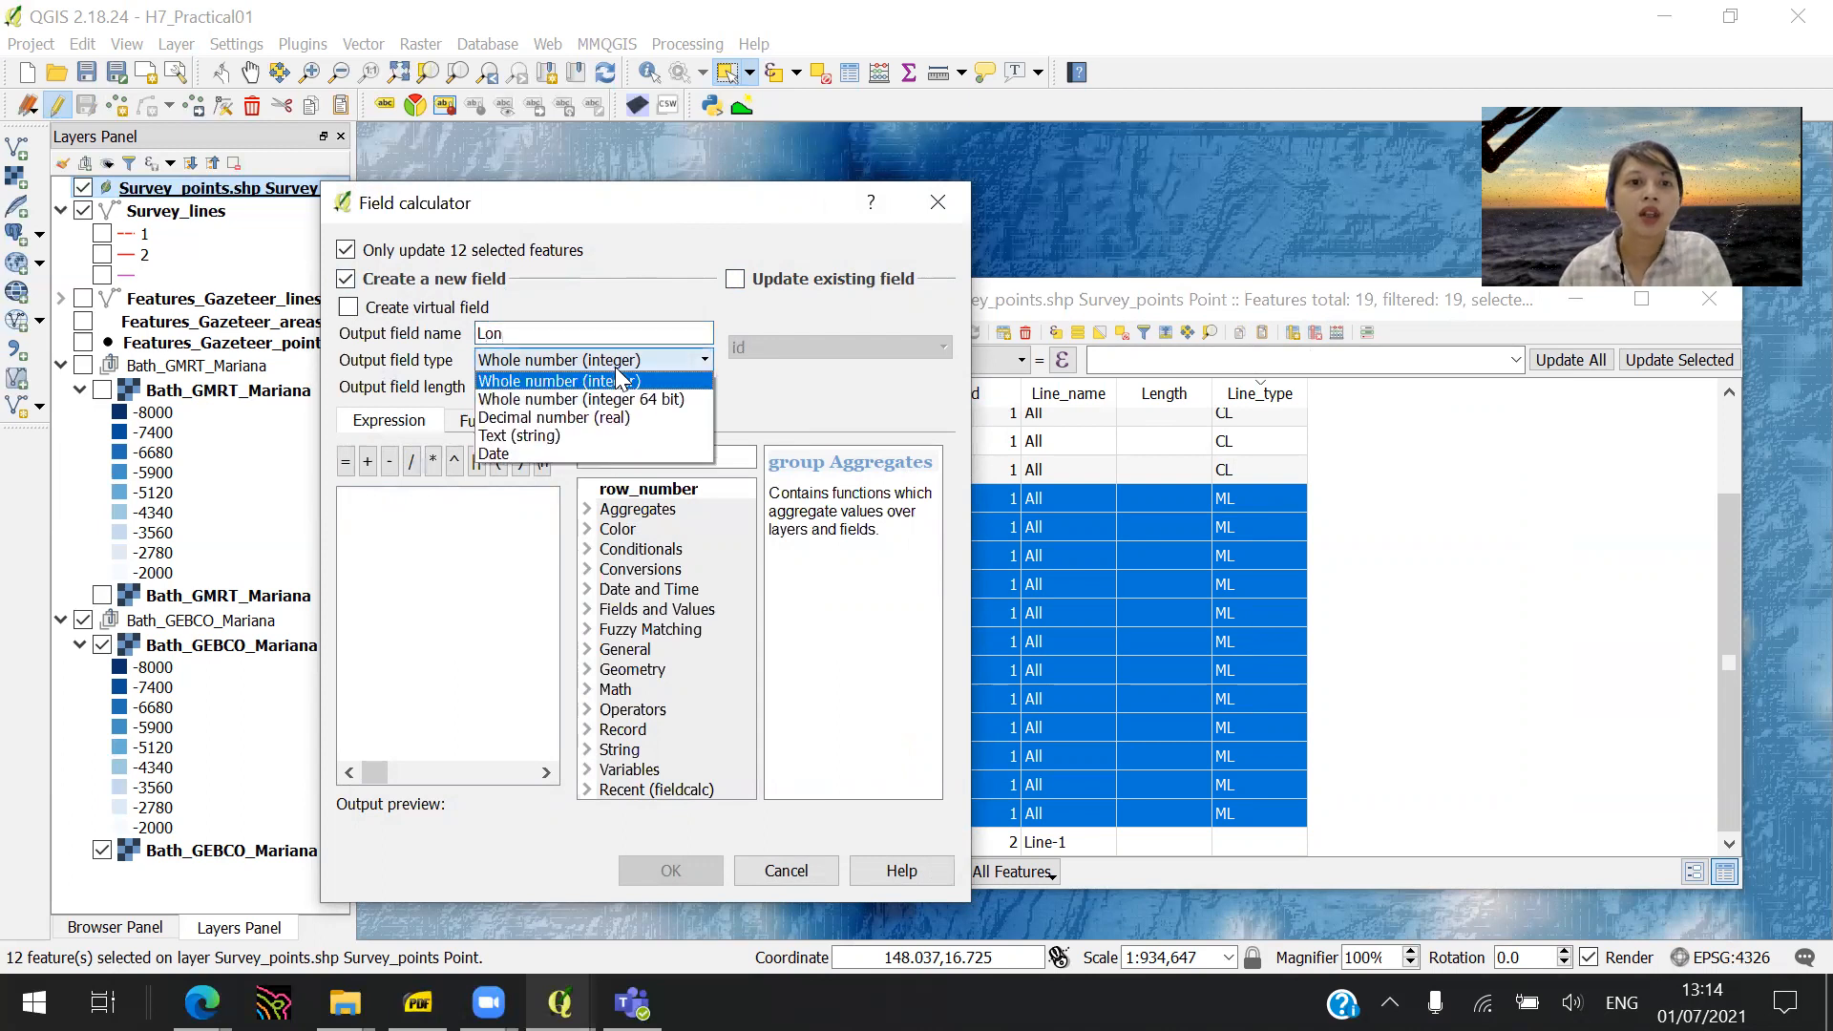
{"action": "left_click", "coordinate": [658, 430]}
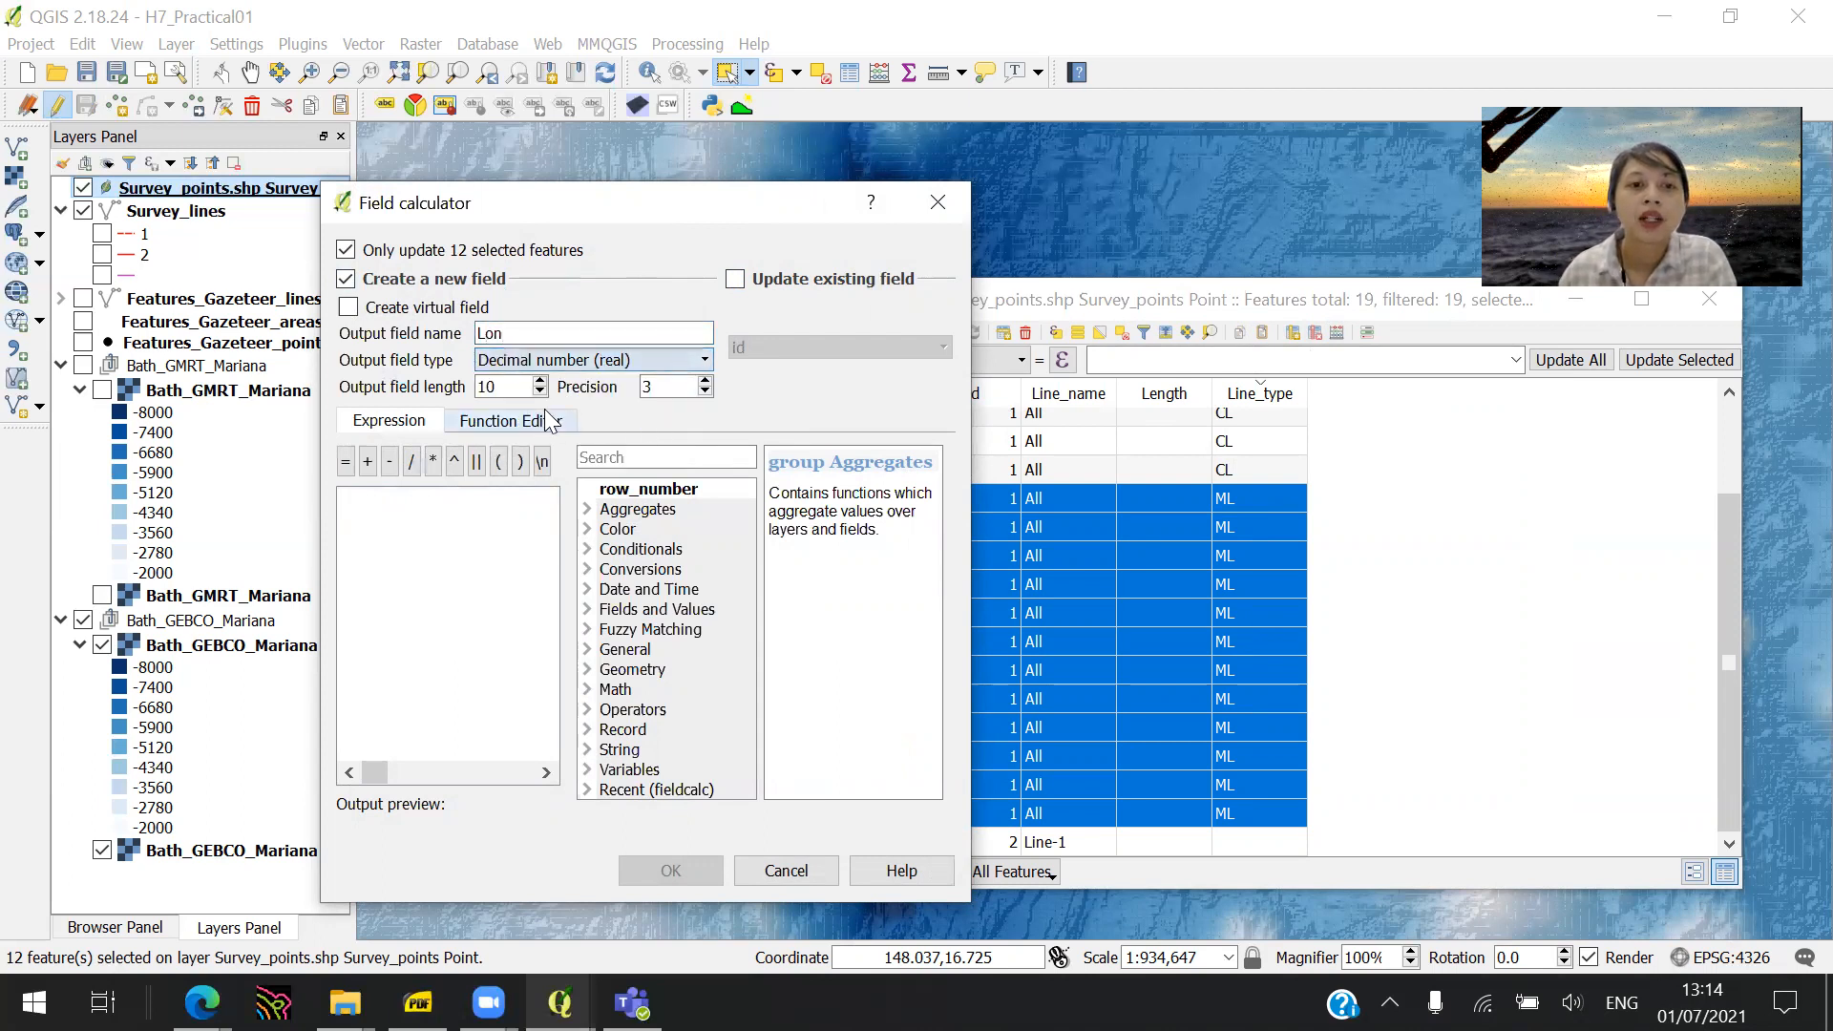
{"action": "left_click_drag", "start_coordinate": [510, 388], "coordinate": [421, 391]}
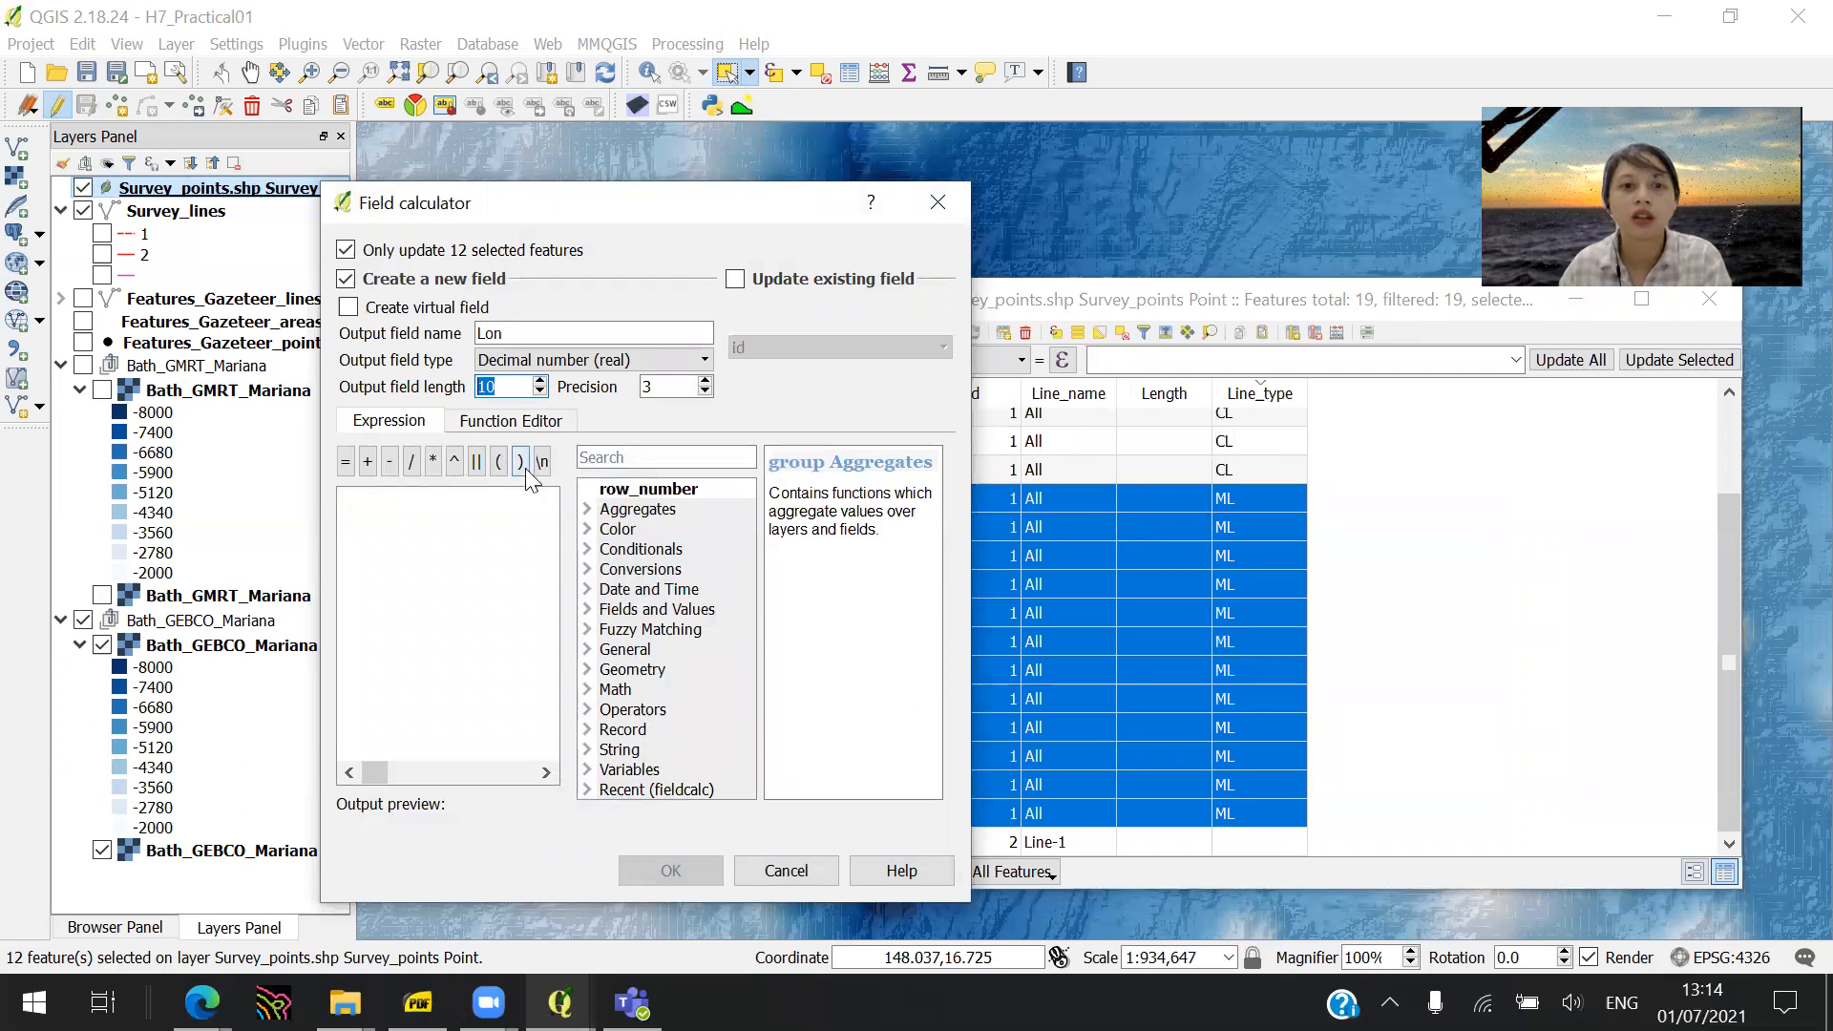
{"action": "type", "text": "20"}
{"action": "key", "text": "Tab"}
{"action": "type", "text": "10"}
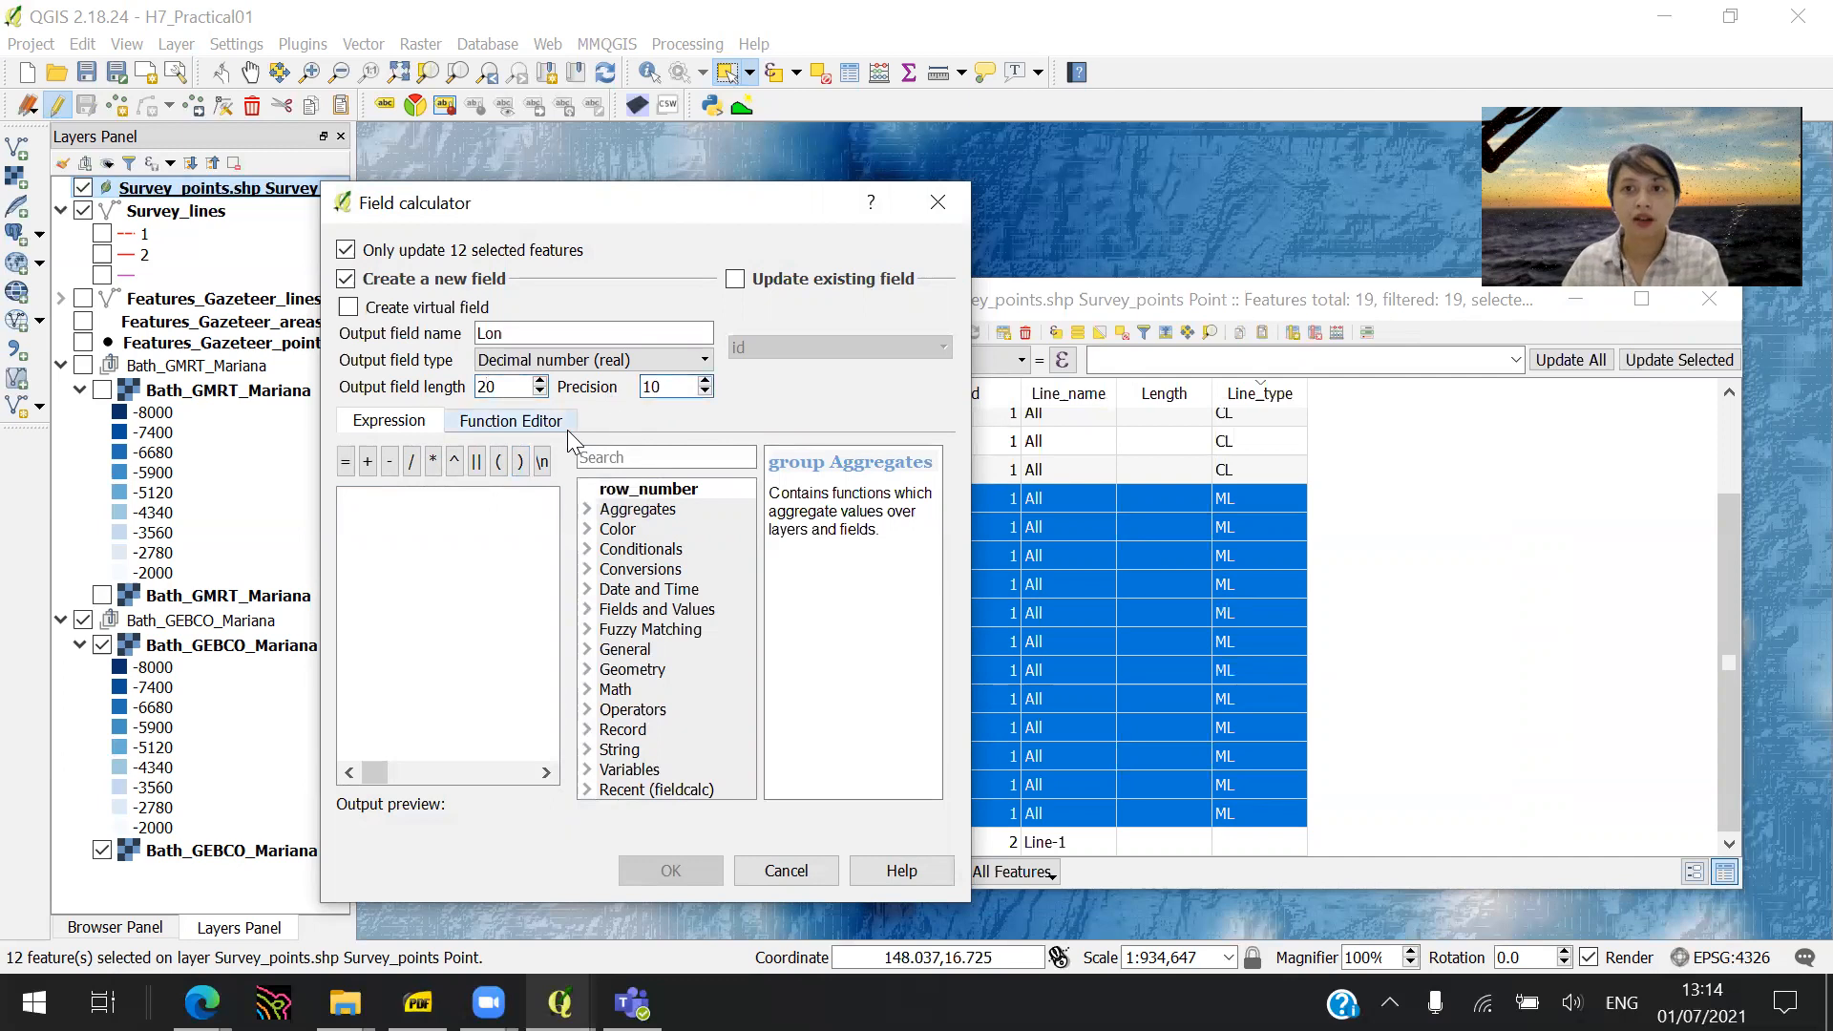
- Use the geometry function $x as the Lon expression and create the field for the selected ML points
{"action": "left_click", "coordinate": [671, 456]}
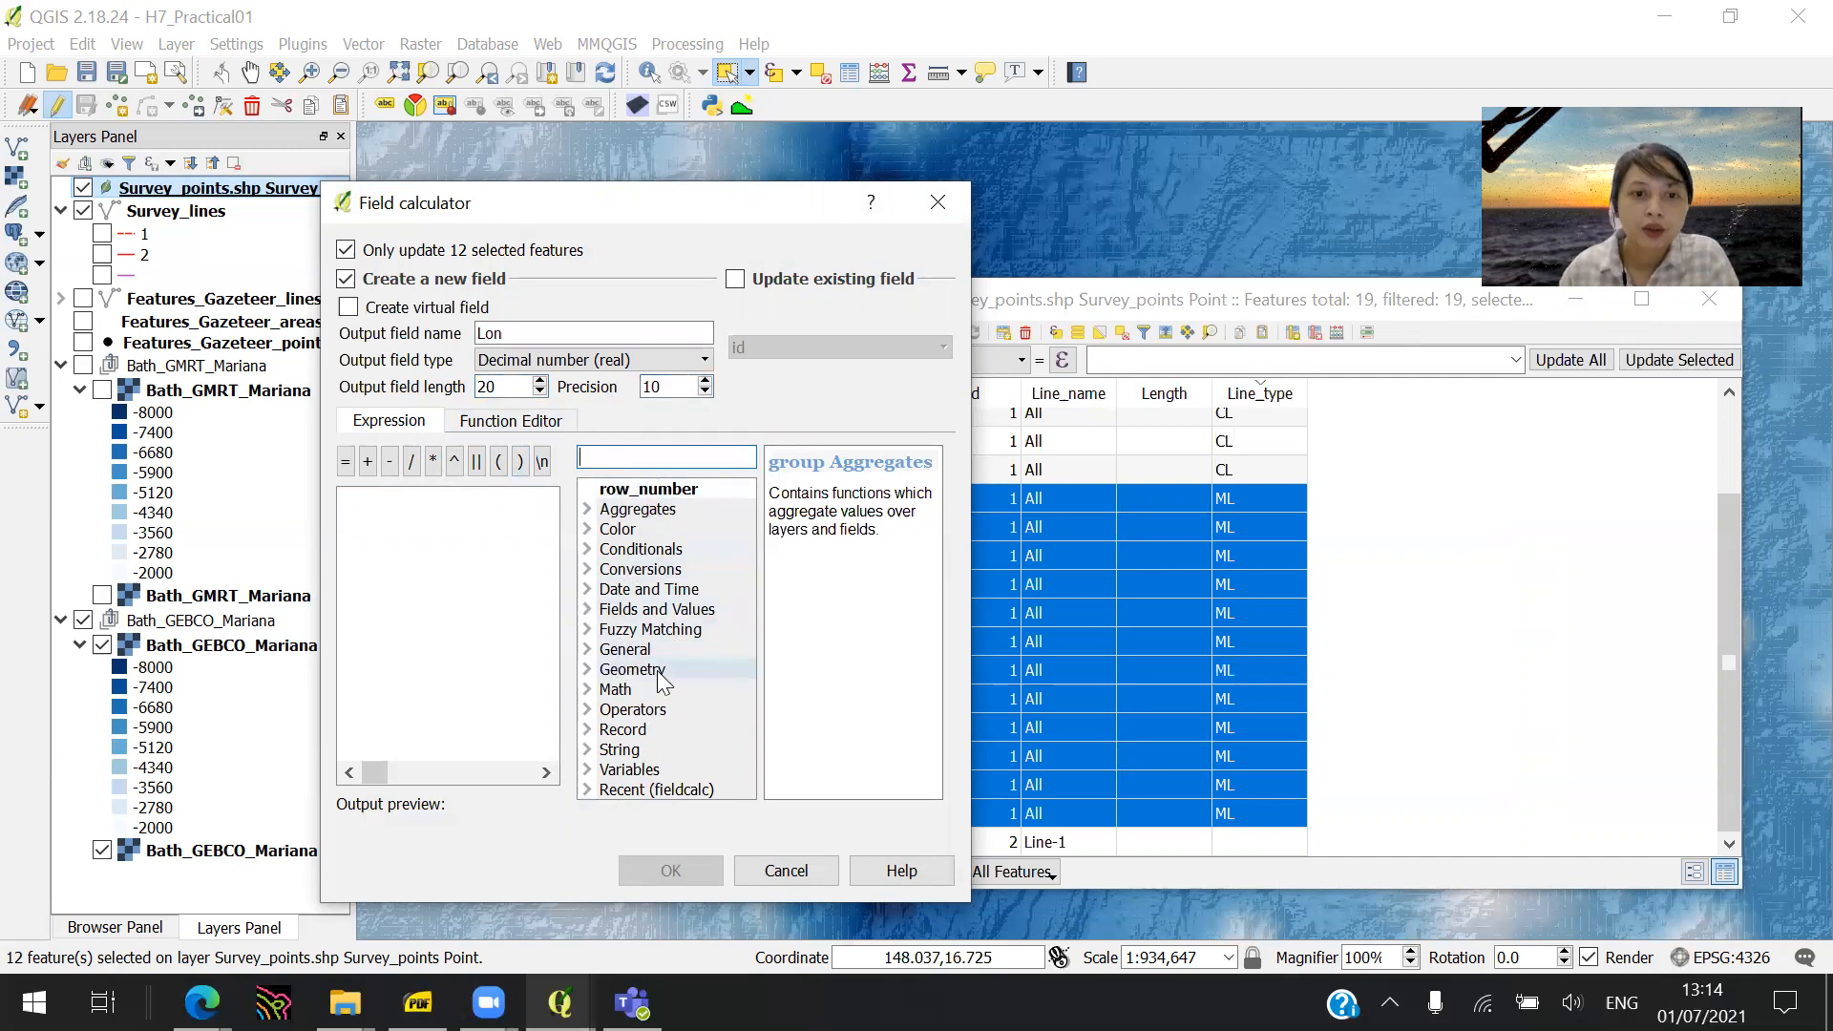
{"action": "double_click", "coordinate": [630, 669]}
{"action": "scroll", "coordinate": [673, 697], "scroll_direction": "down", "scroll_amount": 9}
{"action": "scroll", "coordinate": [673, 709], "scroll_direction": "down", "scroll_amount": 12}
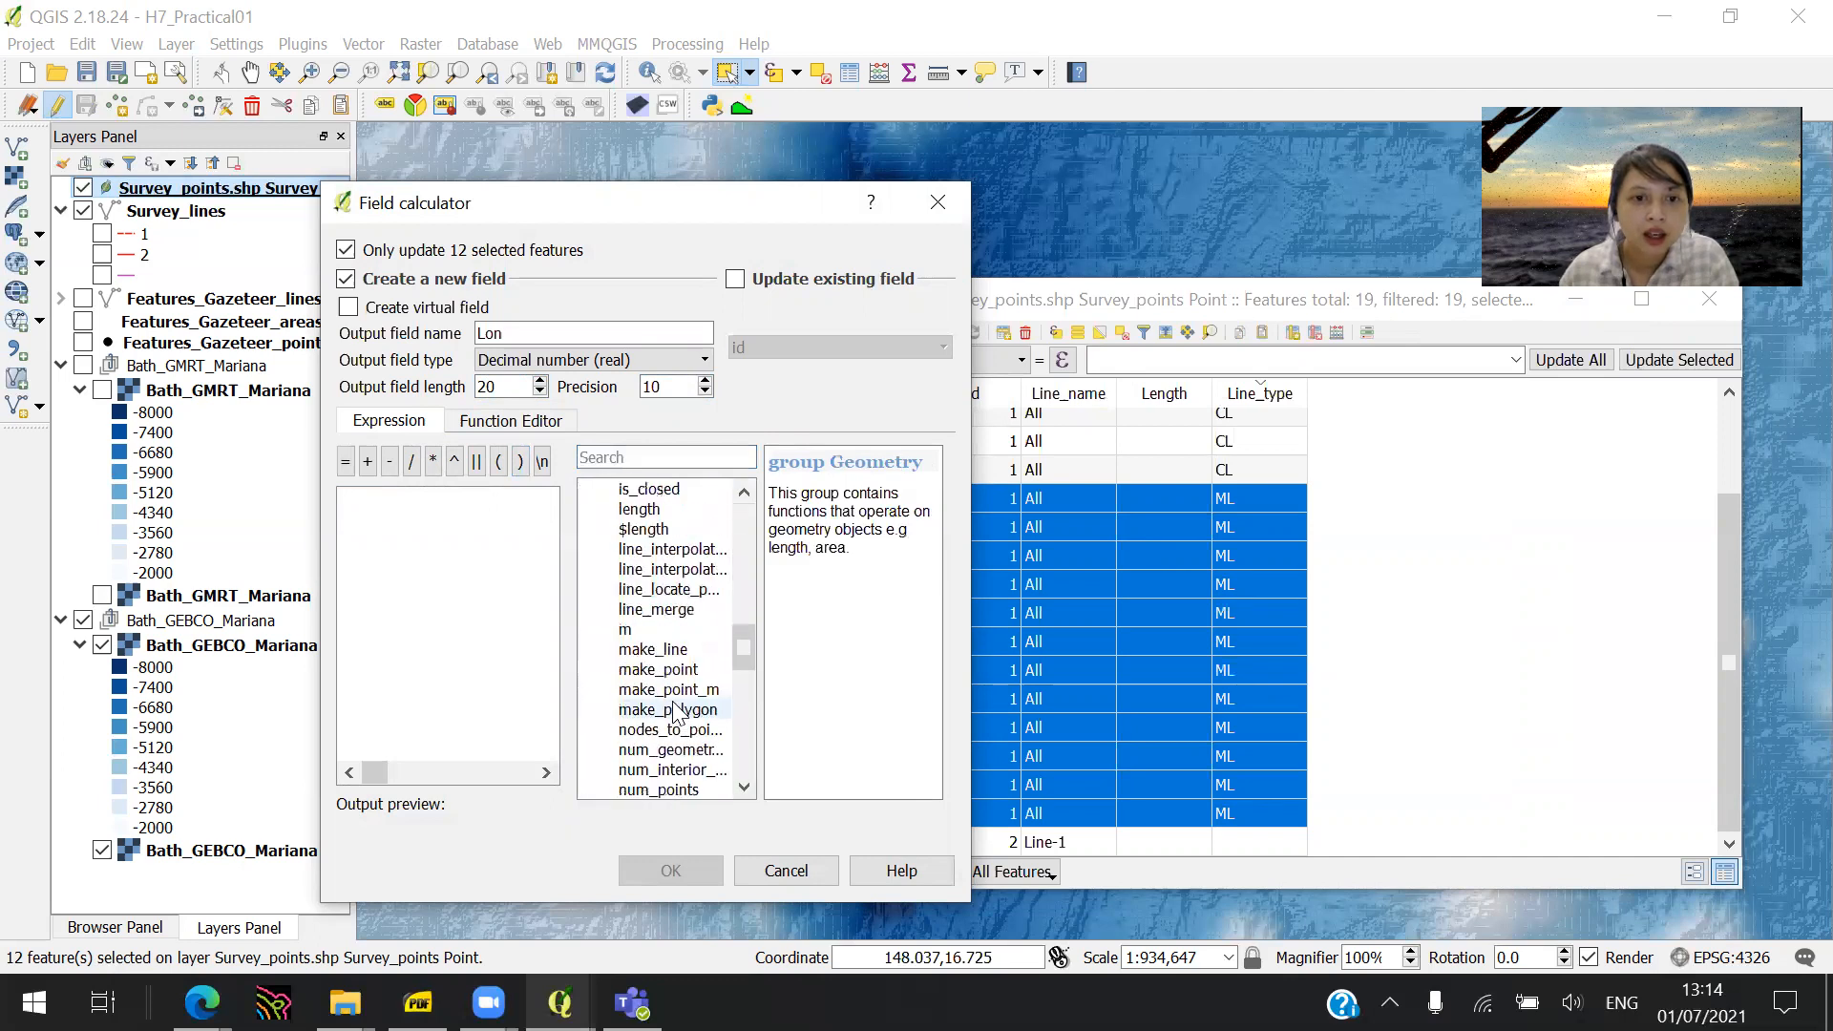
{"action": "double_click", "coordinate": [659, 590]}
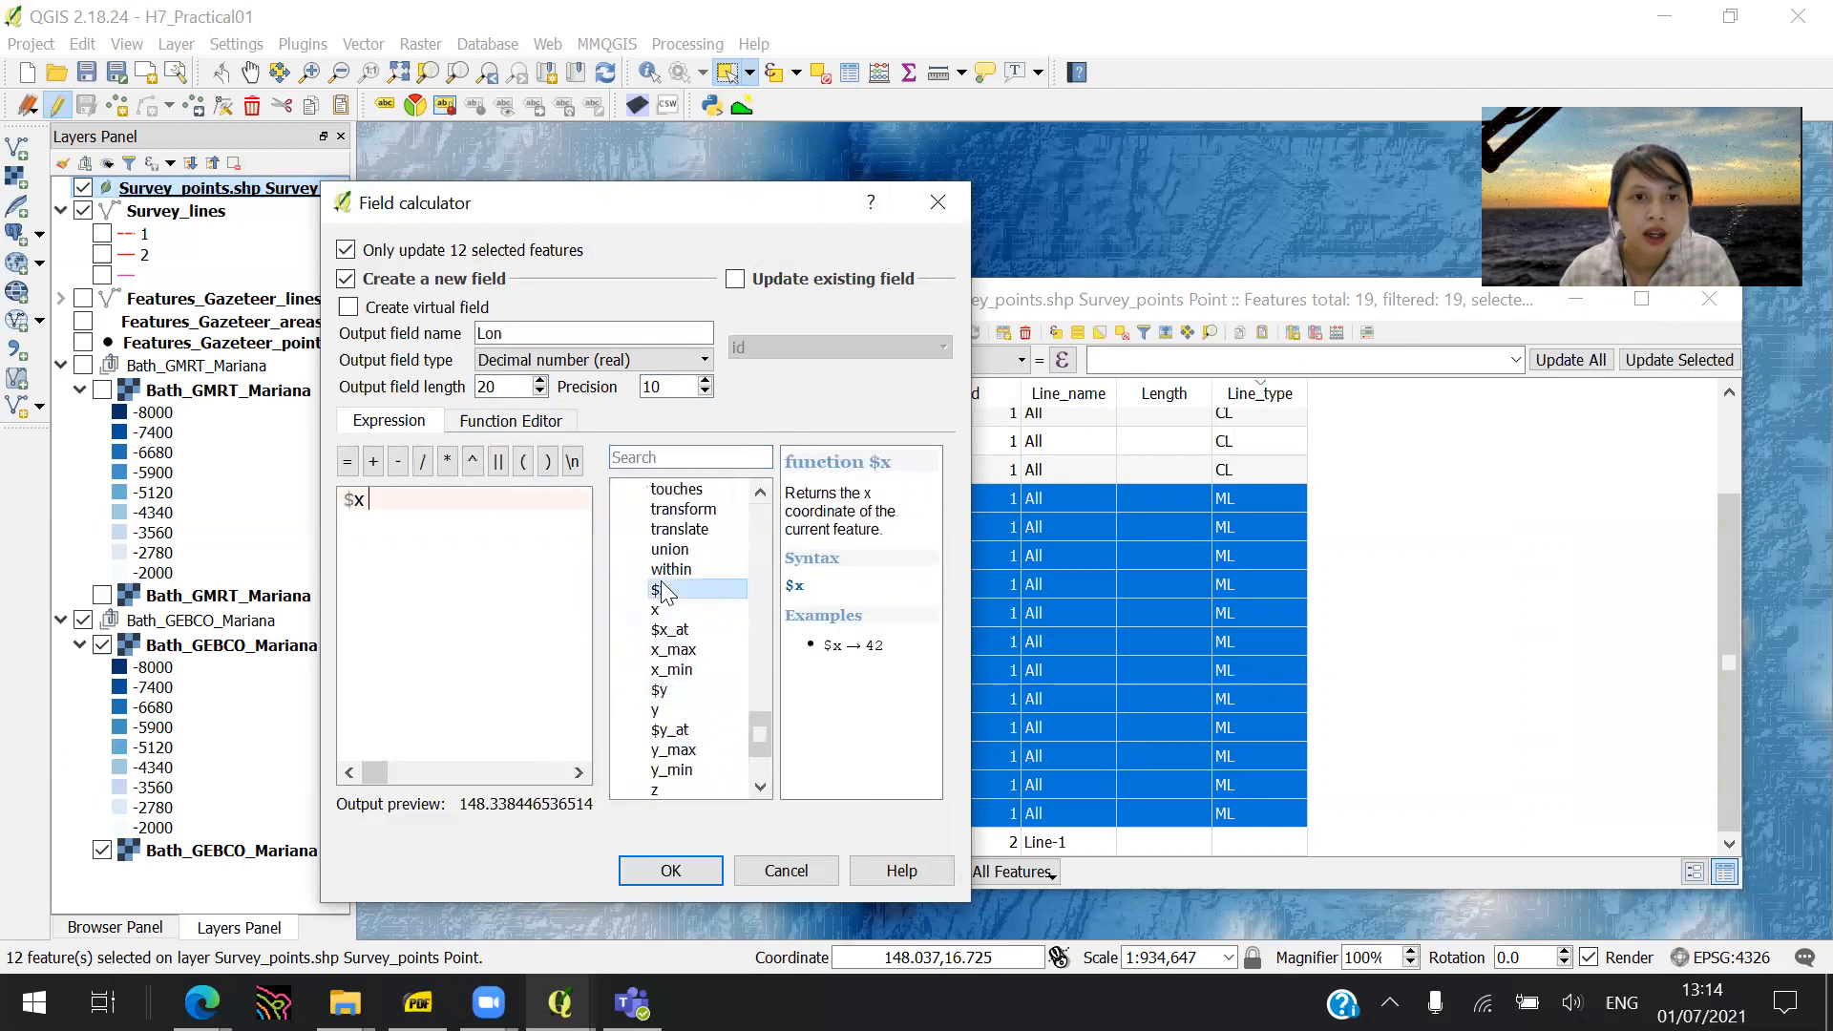
{"action": "left_click", "coordinate": [674, 870]}
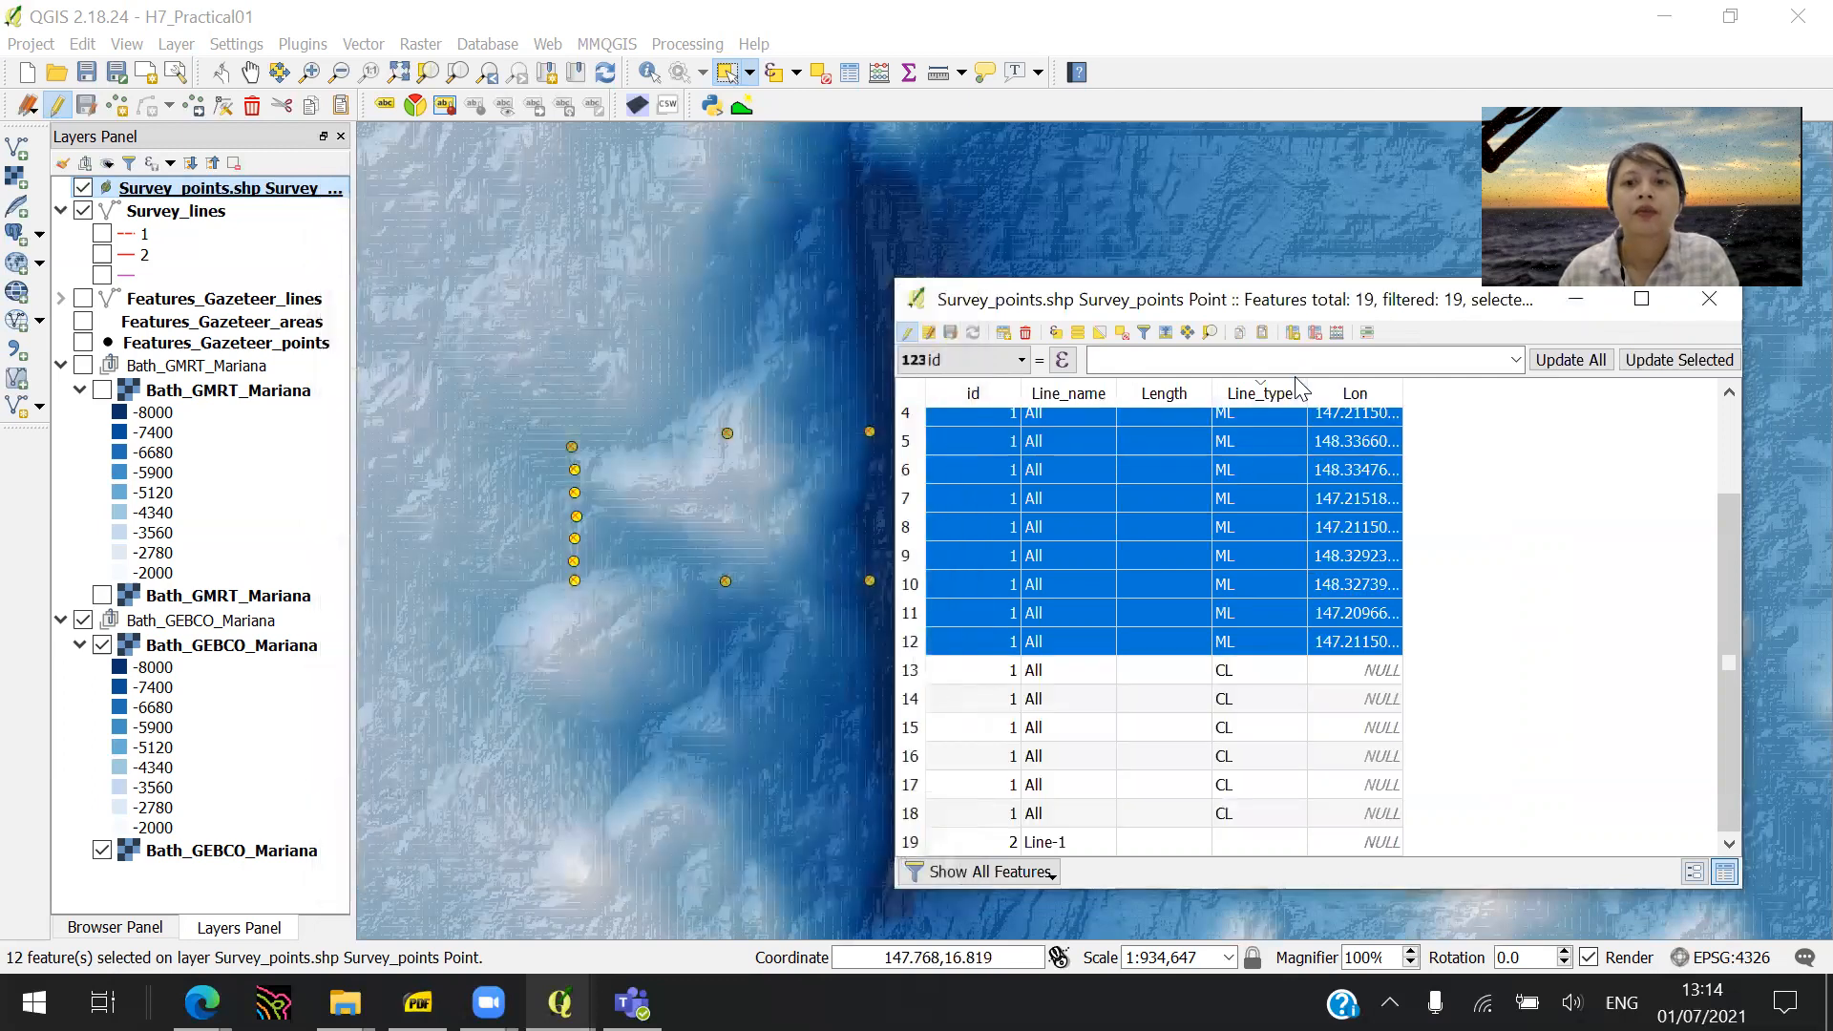
{"action": "scroll", "coordinate": [1088, 533], "scroll_direction": "up", "scroll_amount": 1}
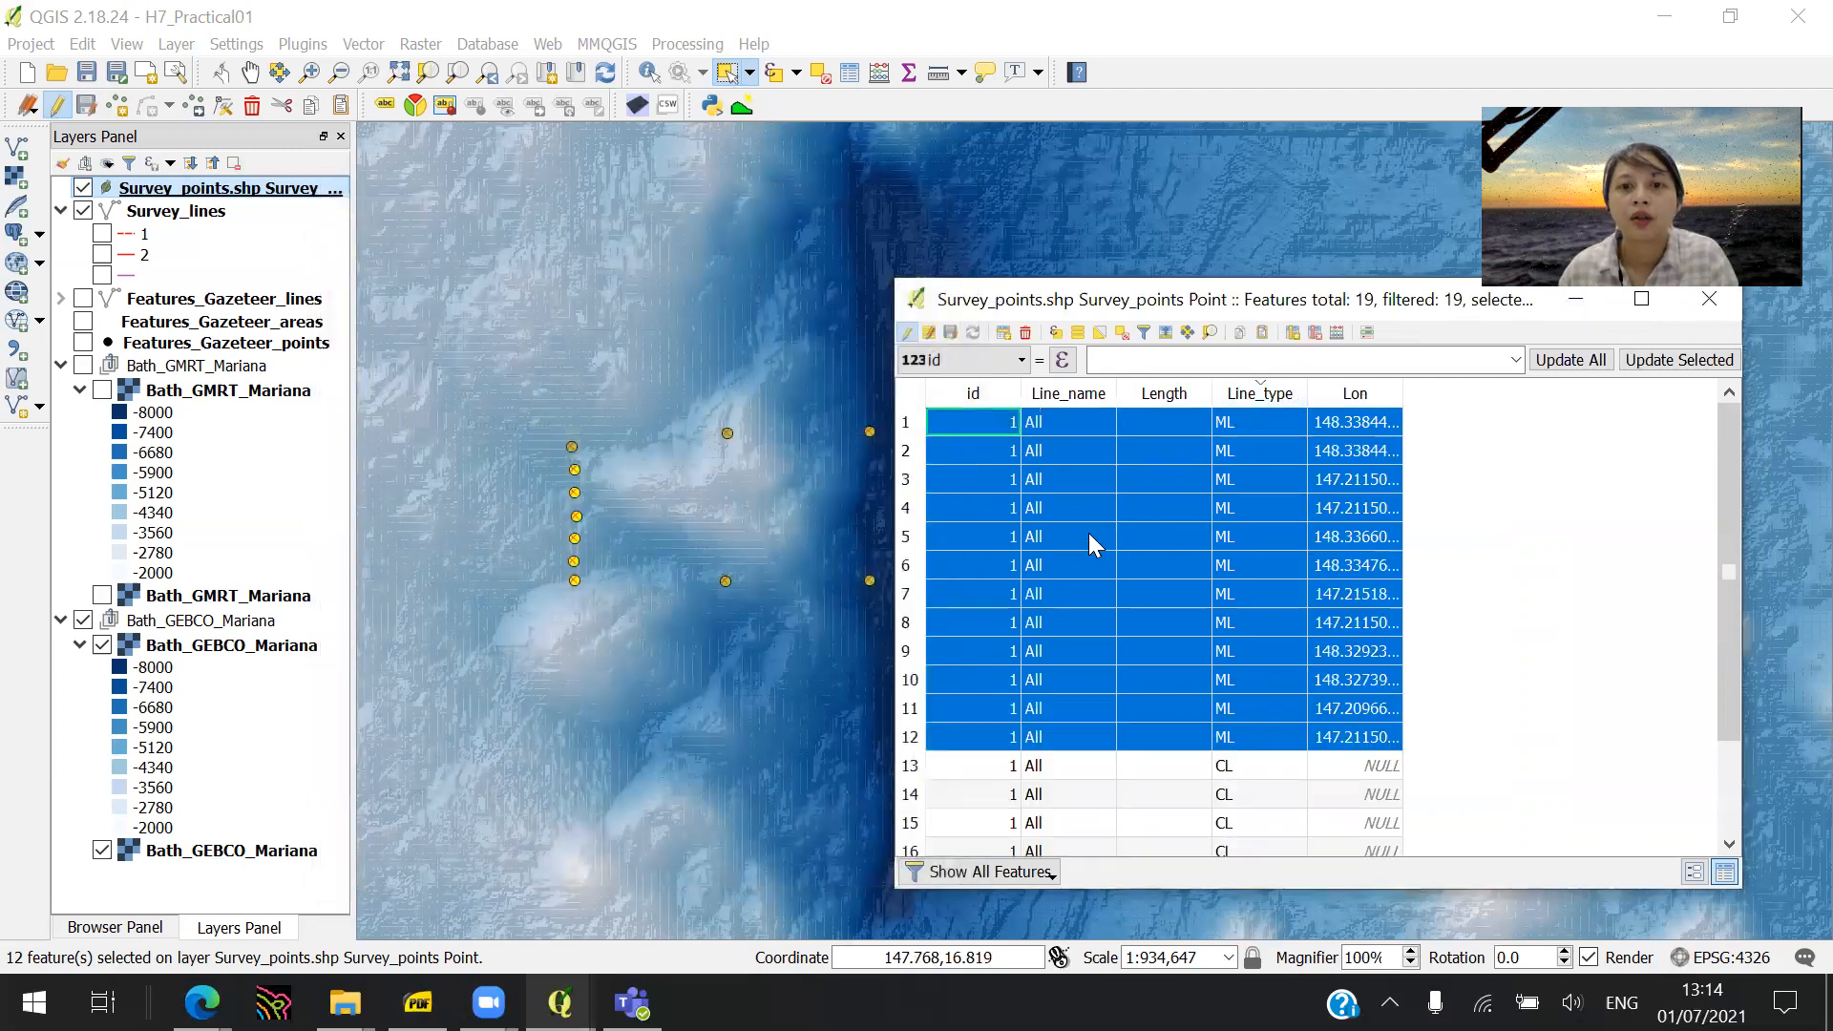
- Select all survey points and update the existing Lon field with the $x geometry function in the field calculator
{"action": "left_click", "coordinate": [916, 395]}
{"action": "left_click", "coordinate": [1338, 333]}
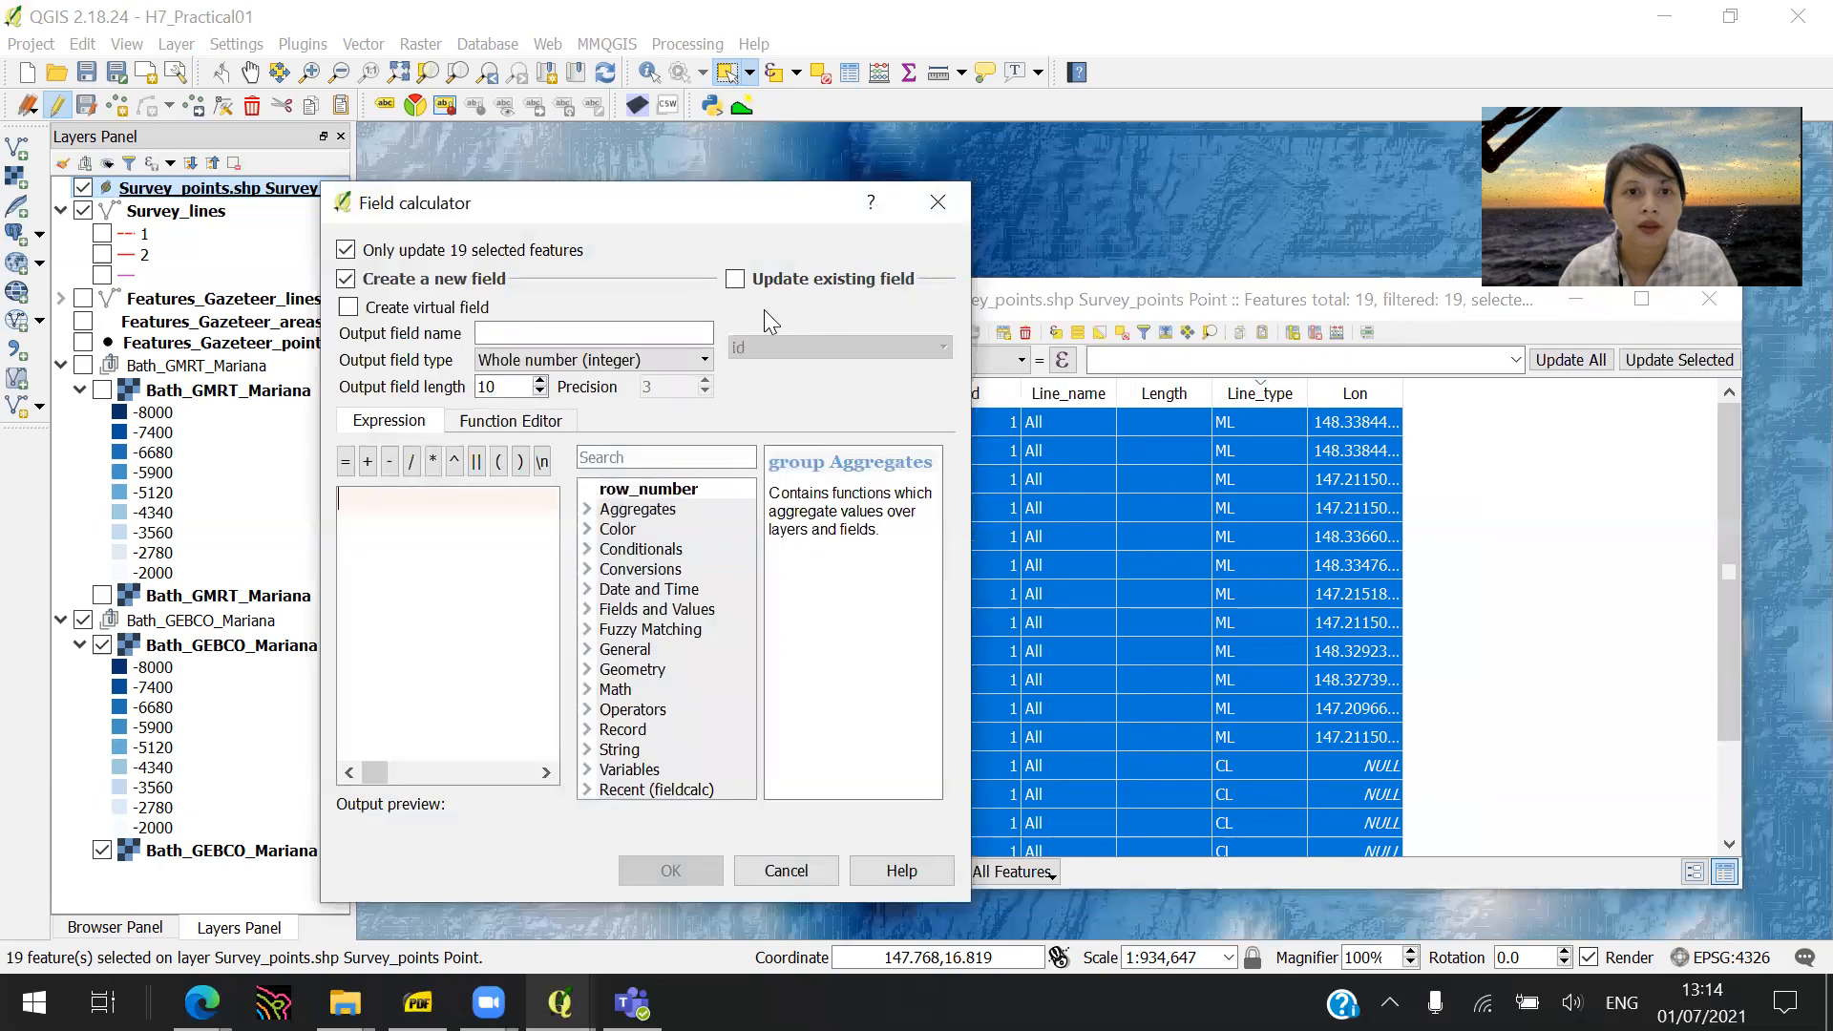
{"action": "left_click", "coordinate": [829, 283]}
{"action": "left_click", "coordinate": [830, 340]}
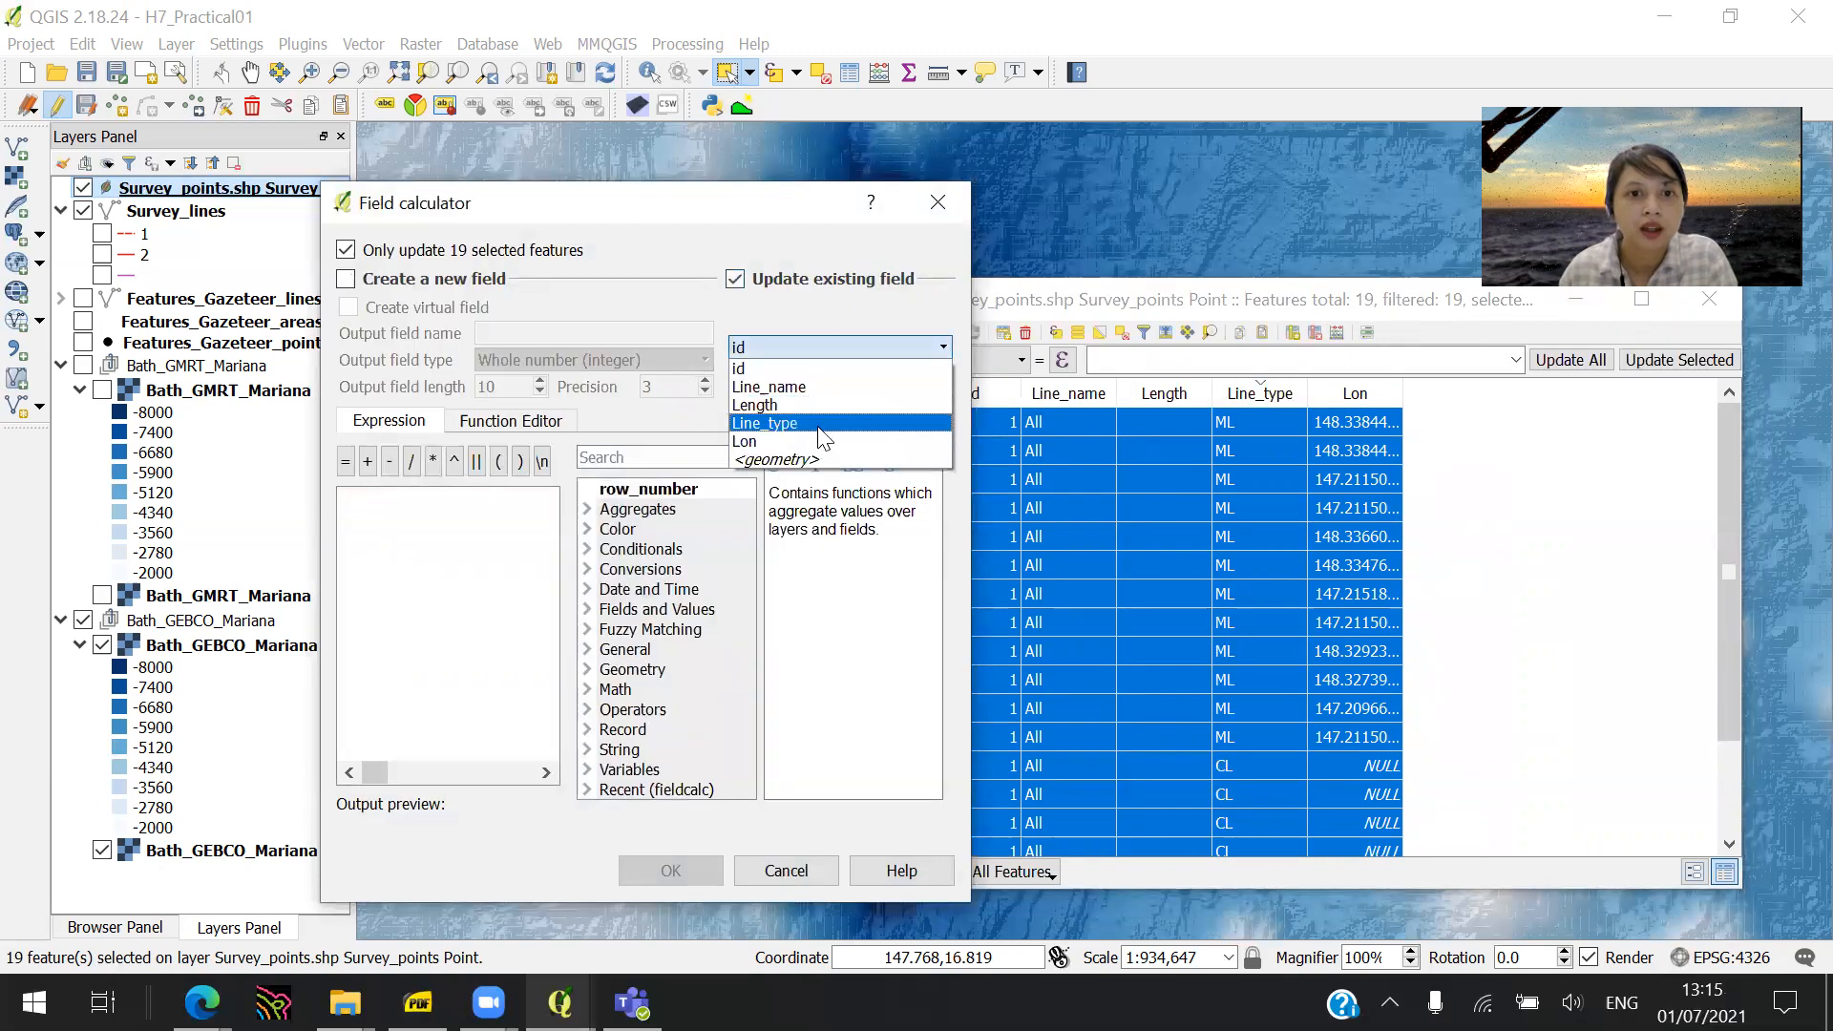
{"action": "left_click", "coordinate": [817, 437]}
{"action": "left_click", "coordinate": [692, 460]}
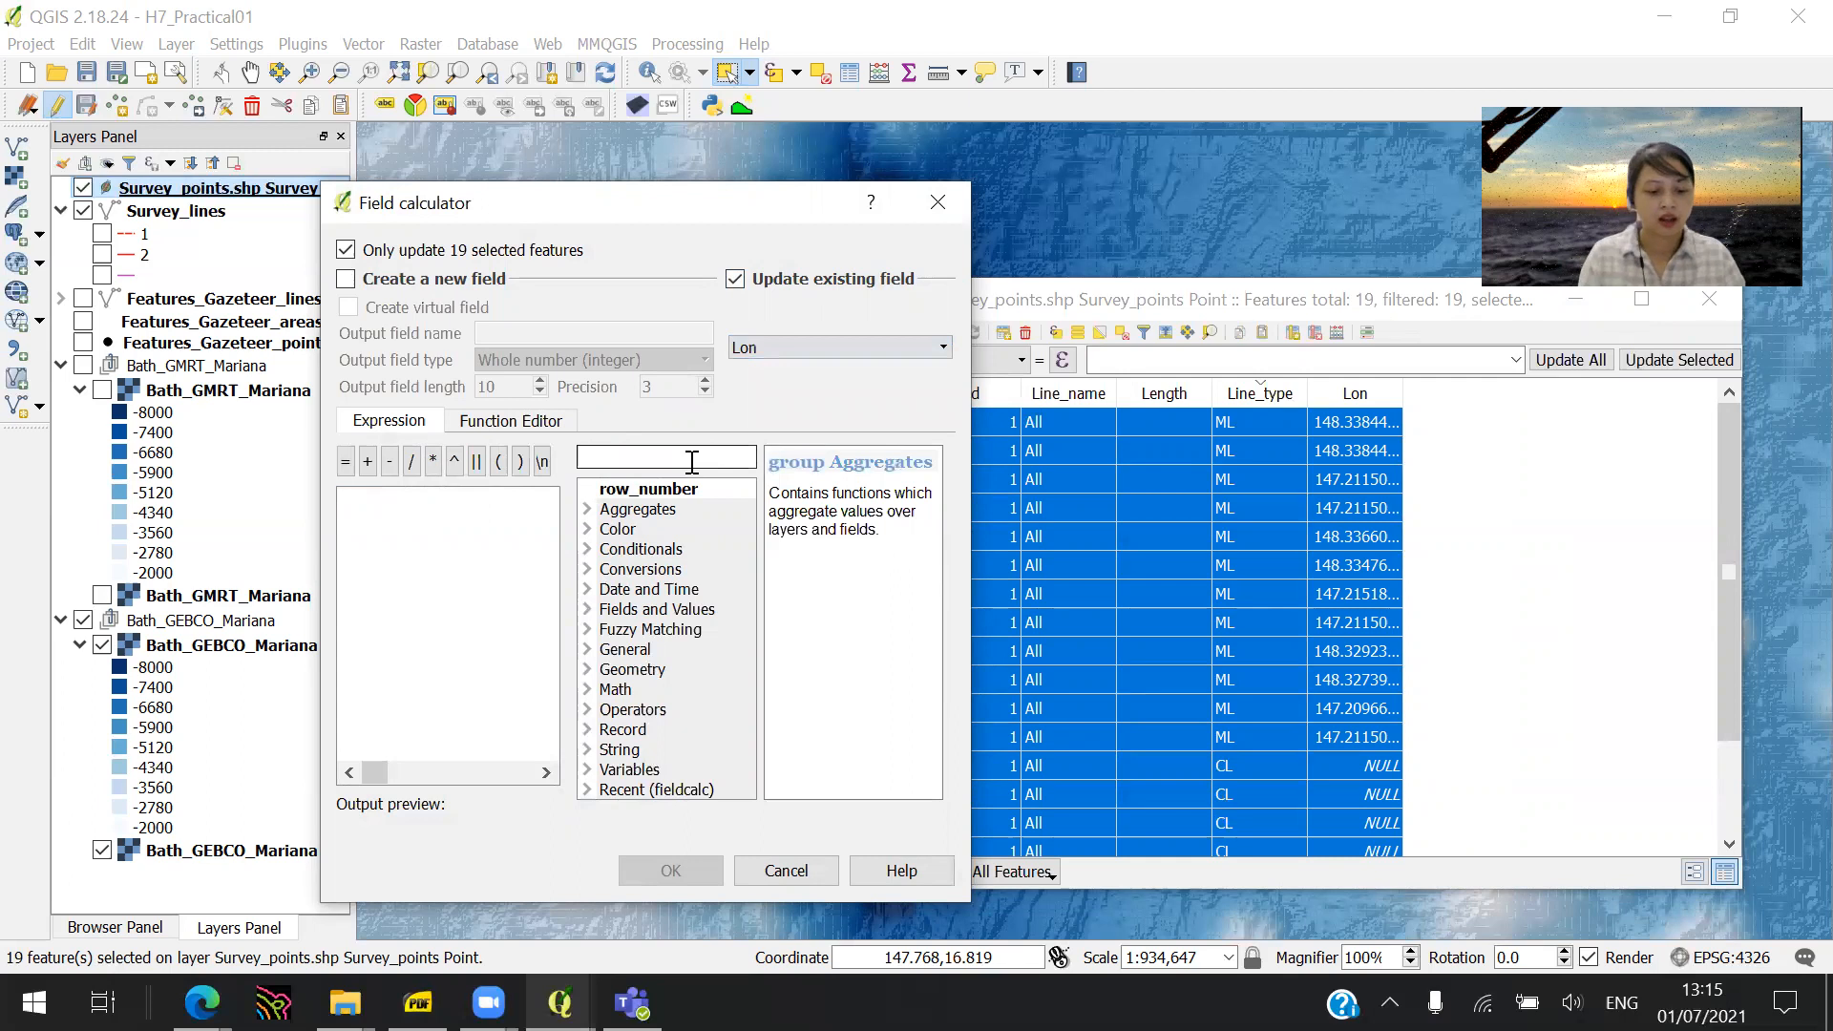
{"action": "type", "text": "x"}
{"action": "double_click", "coordinate": [668, 774]}
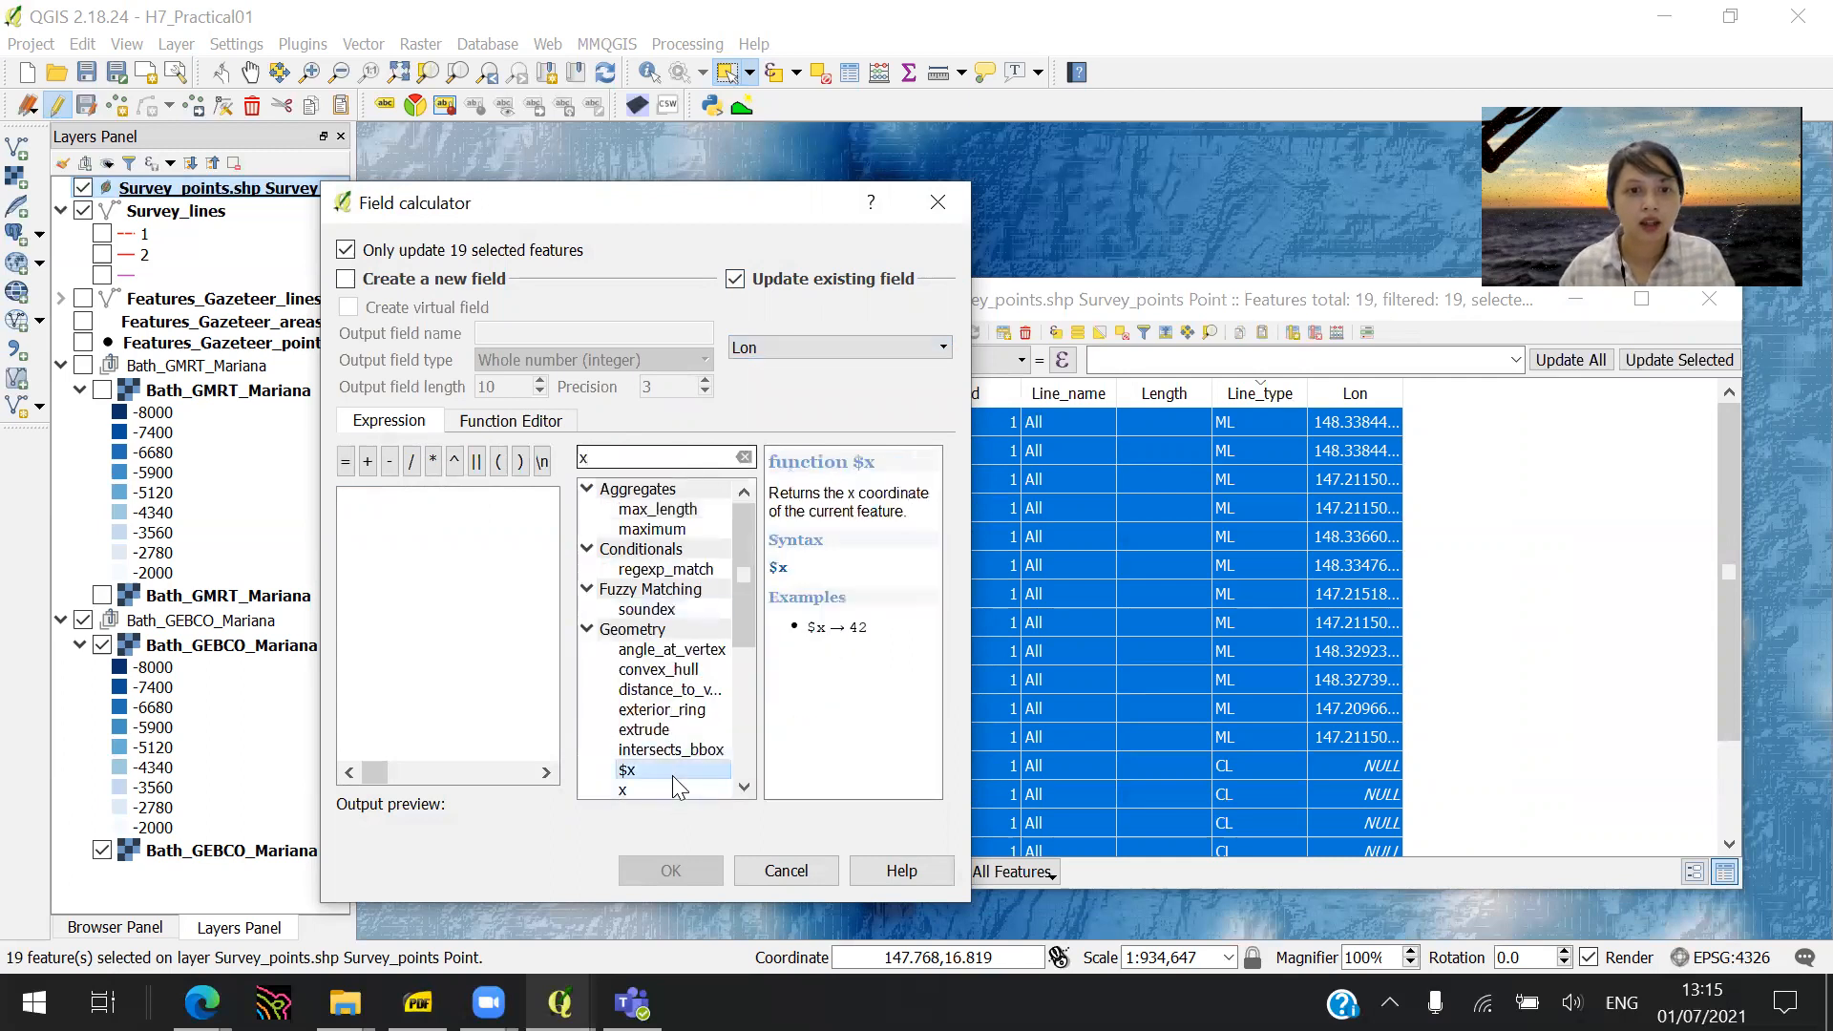
{"action": "left_click", "coordinate": [673, 871]}
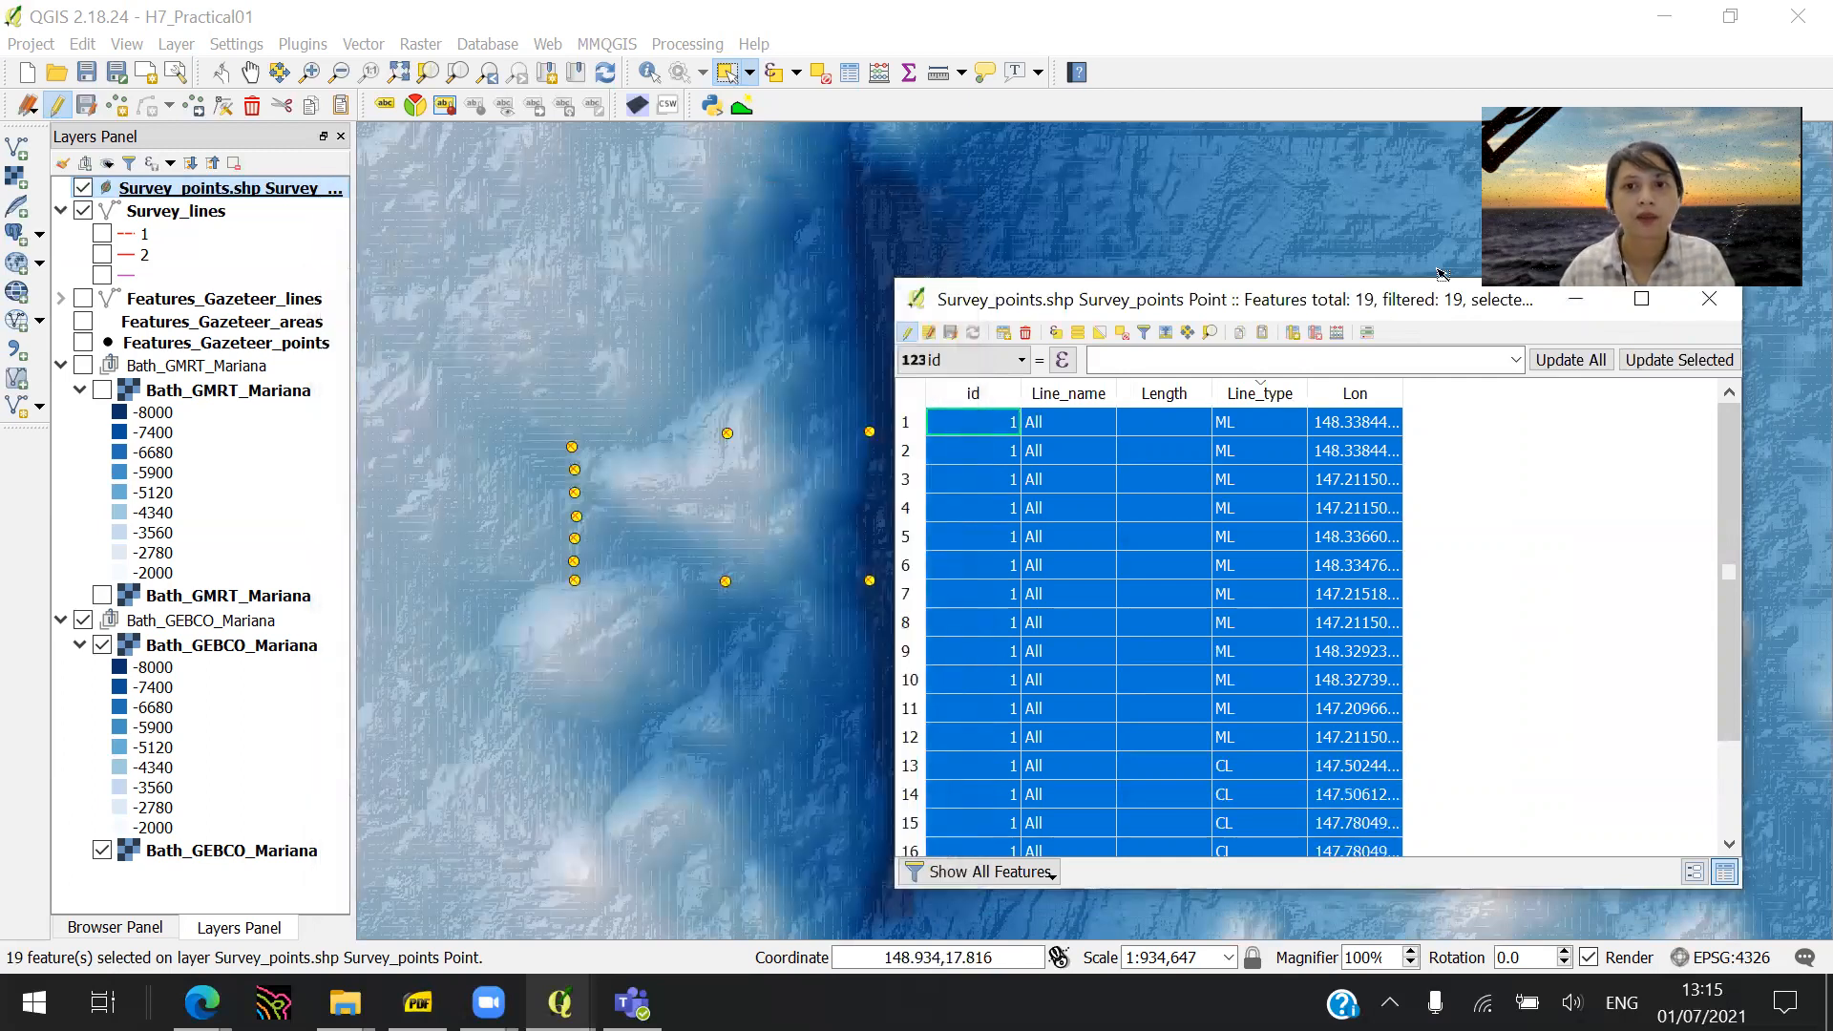
- Define a new decimal number (real) field named Lat with length 20 and precision 10 in the field calculator
{"action": "left_click", "coordinate": [1337, 334]}
{"action": "left_click", "coordinate": [610, 338]}
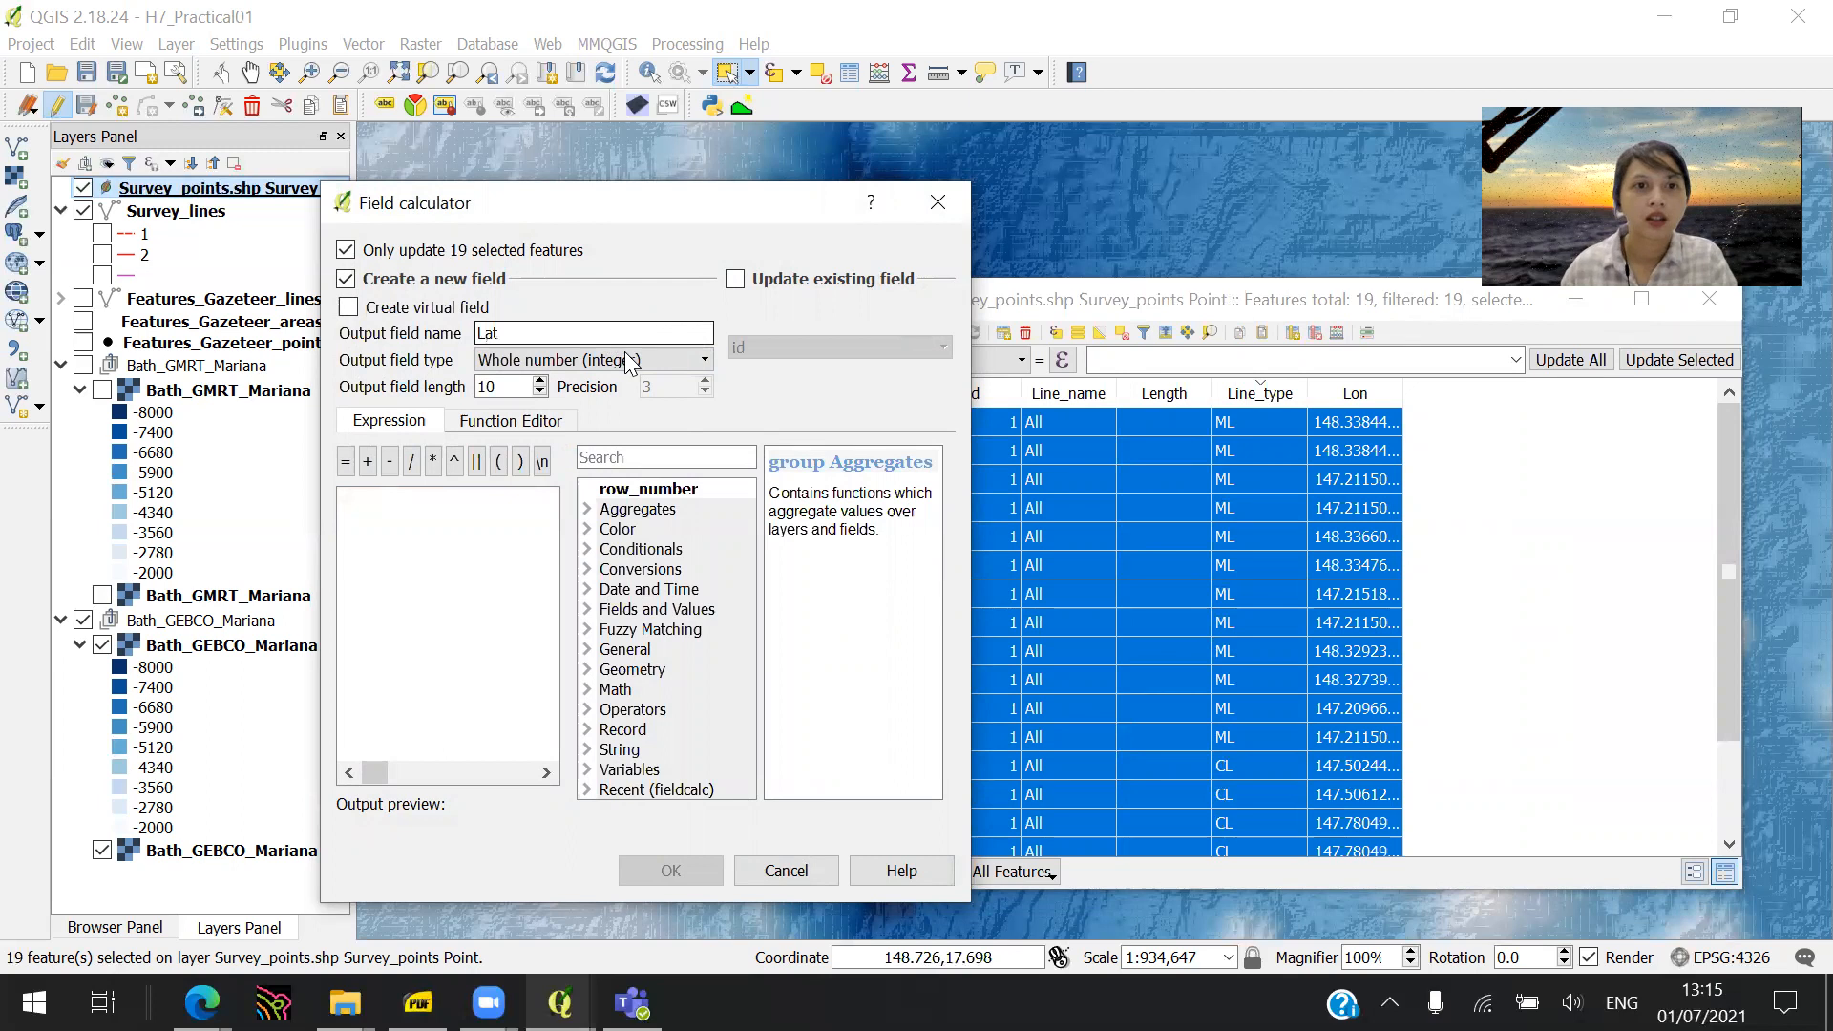
{"action": "left_click", "coordinate": [631, 364]}
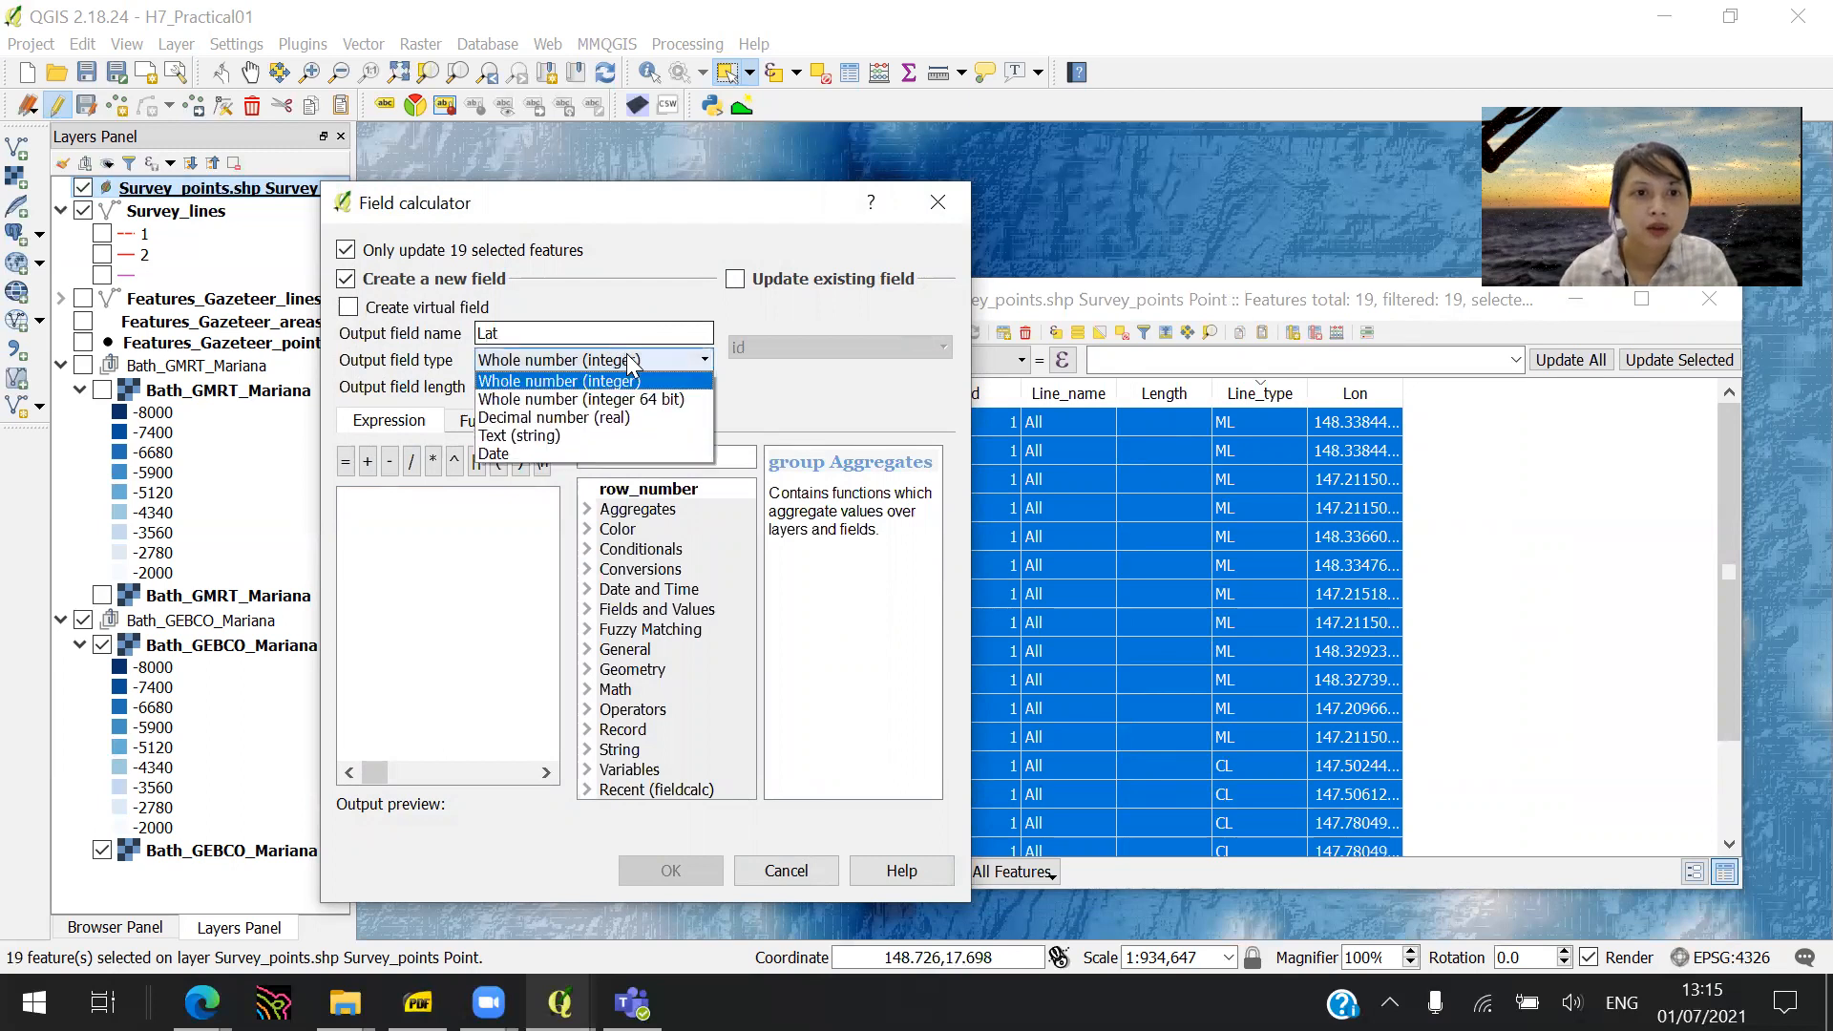
{"action": "left_click", "coordinate": [666, 418]}
{"action": "key", "text": "Tab"}
{"action": "type", "text": "20"}
{"action": "key", "text": "Tab"}
{"action": "type", "text": "10"}
- Use the geometry function $y as the Lat expression and create the field for all selected points
{"action": "left_click", "coordinate": [708, 453]}
{"action": "type", "text": "y"}
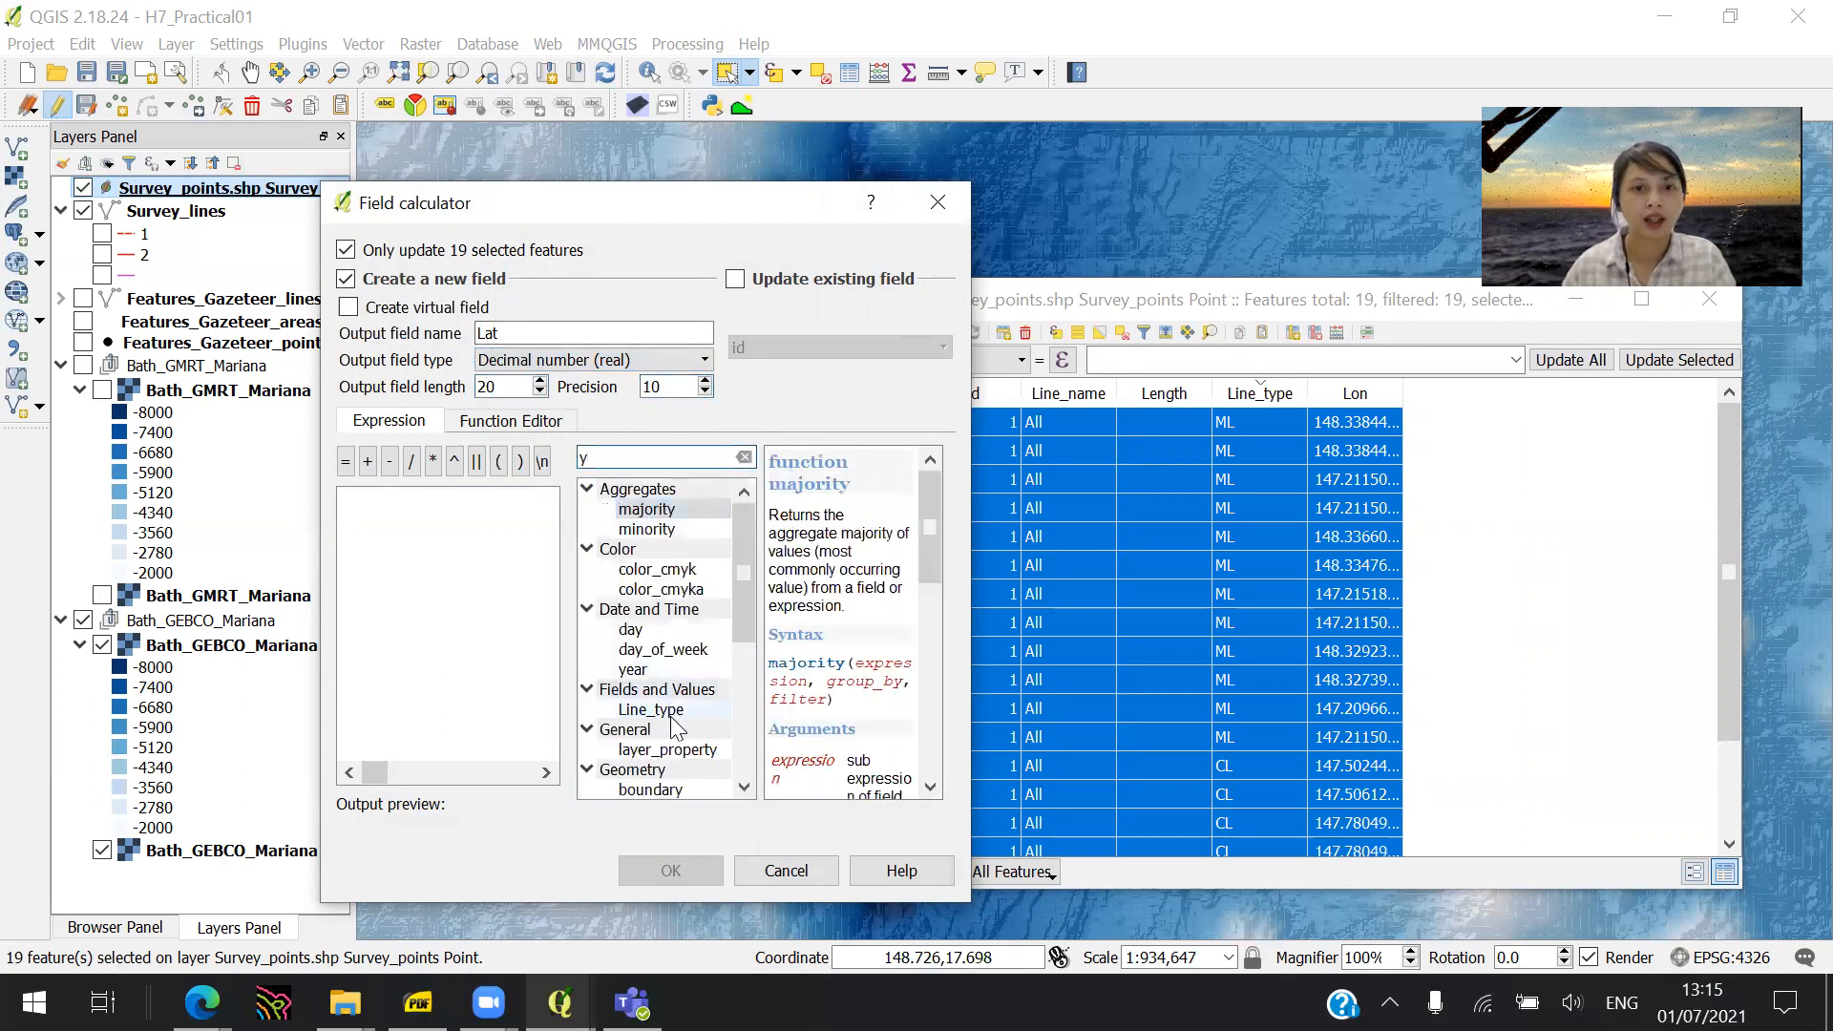
{"action": "scroll", "coordinate": [674, 749], "scroll_direction": "down", "scroll_amount": 5}
{"action": "double_click", "coordinate": [651, 607]}
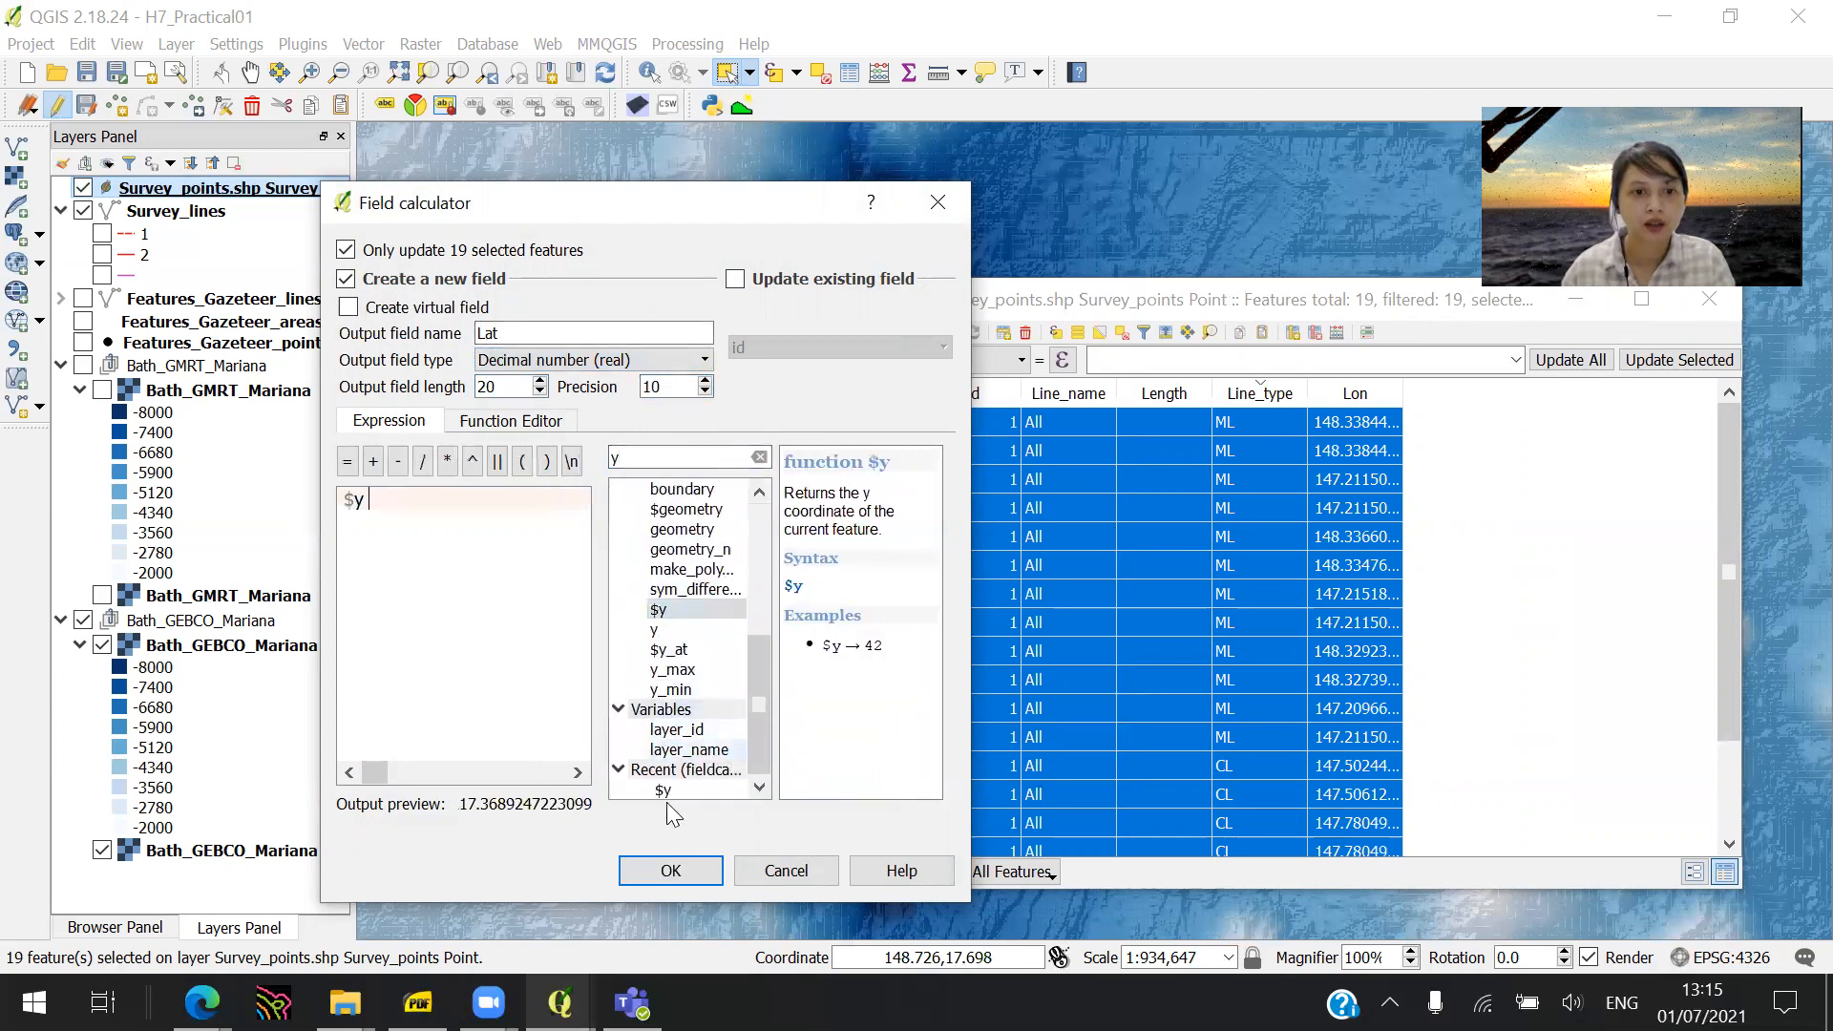
{"action": "left_click", "coordinate": [673, 870]}
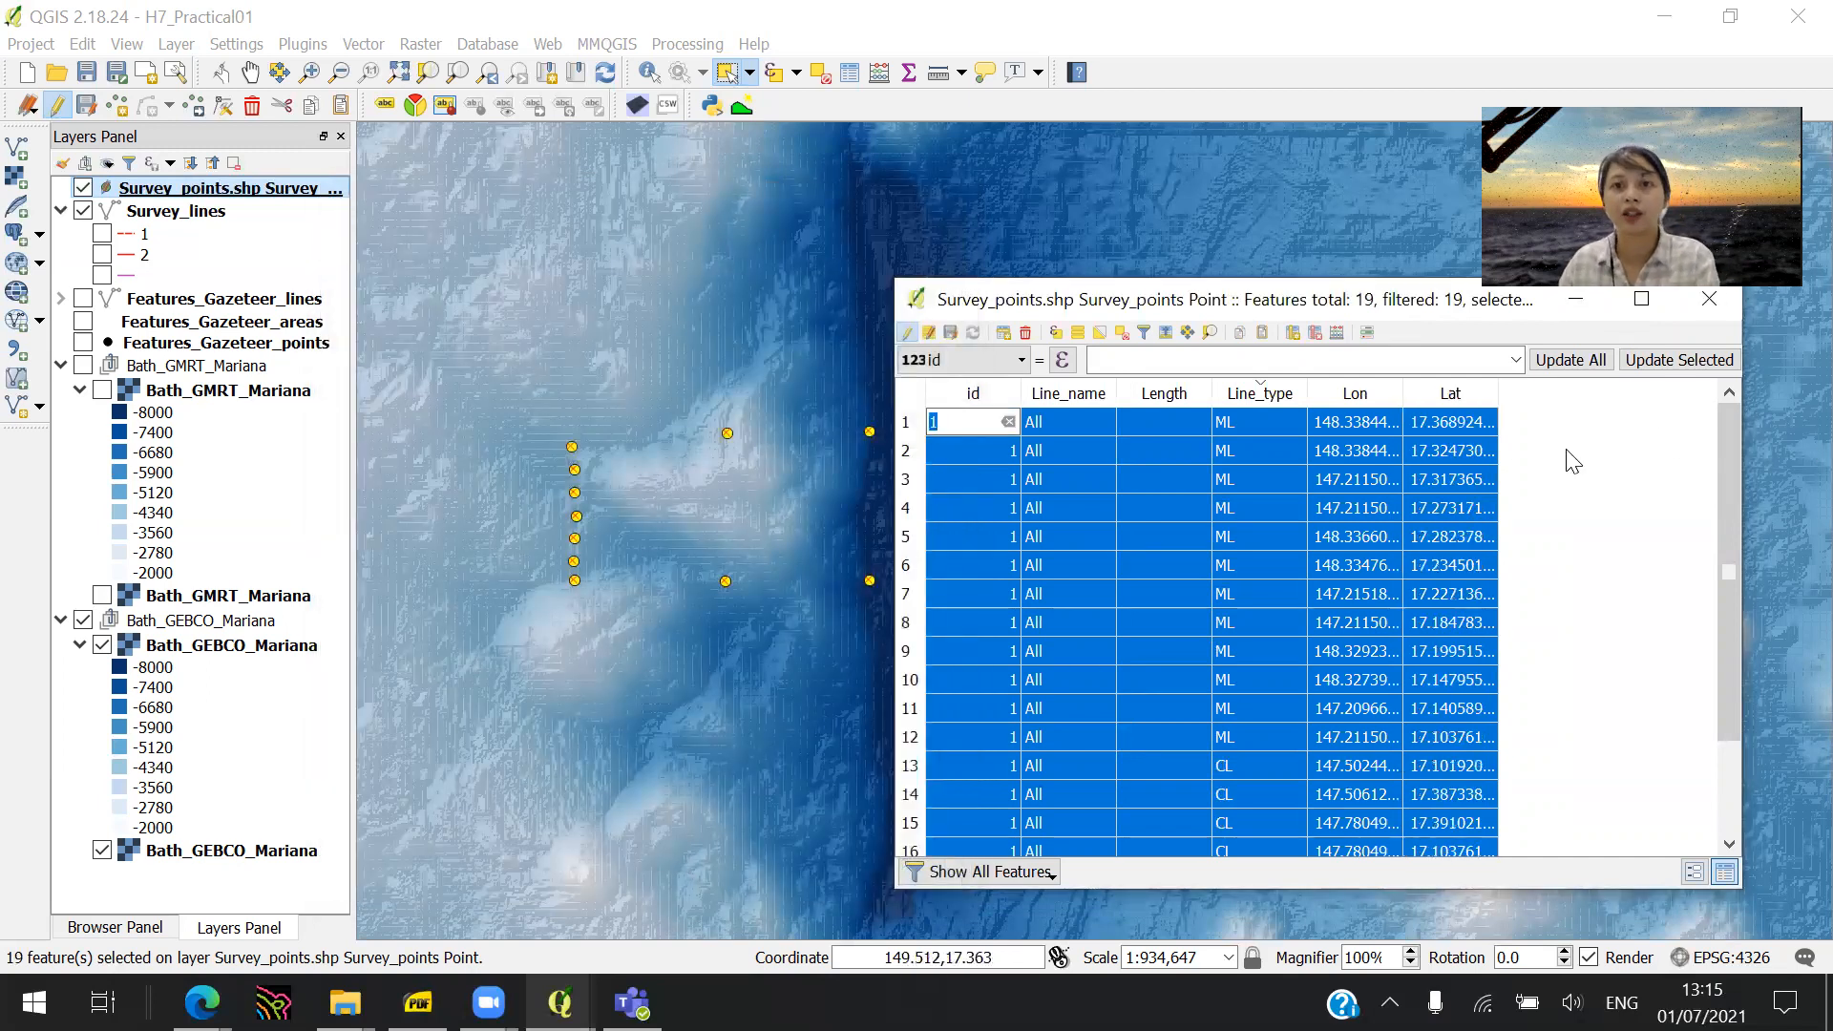
- Save the attribute edits, end the editing session and put the attribute table away
{"action": "left_click", "coordinate": [949, 332]}
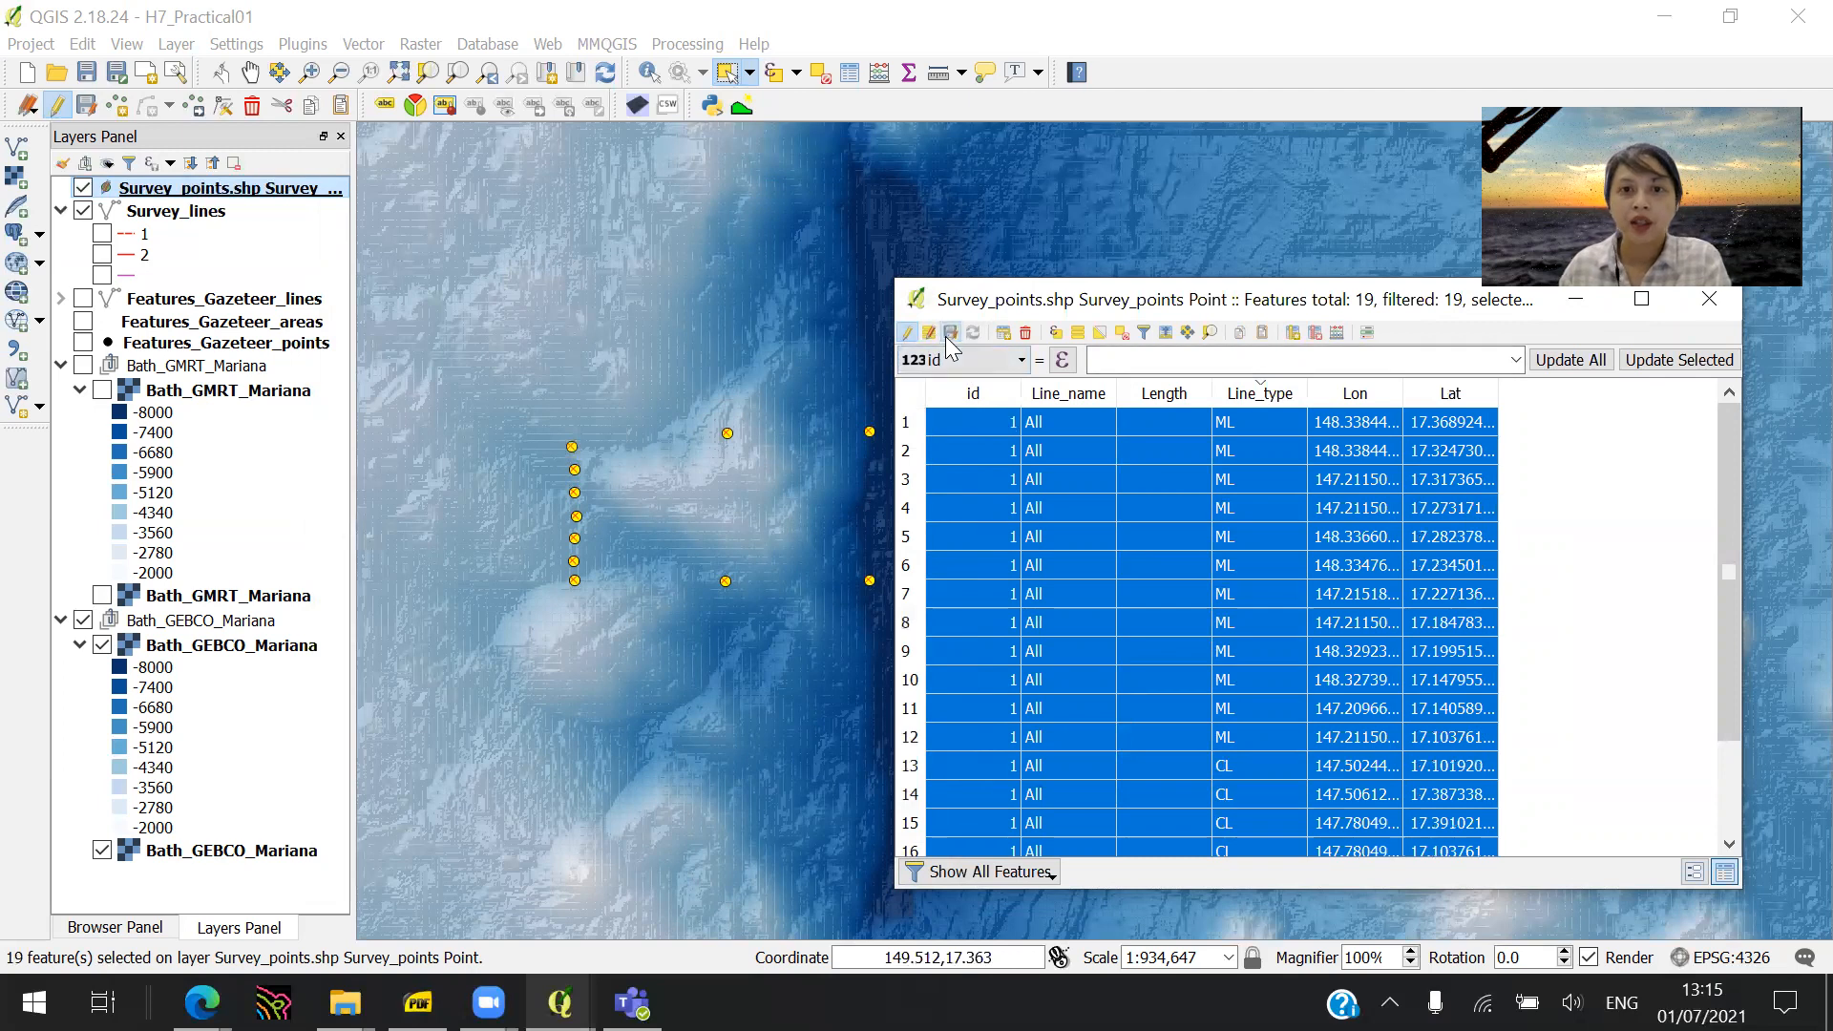
{"action": "left_click", "coordinate": [907, 330]}
{"action": "left_click_drag", "start_coordinate": [1547, 300], "coordinate": [1404, 325]}
{"action": "left_click", "coordinate": [1404, 325]}
- Export the survey points layer in Comma Separated Value [CSV] format as Survey_points in the Survey_Plan folder, keeping the EPSG:4326 CRS
{"action": "right_click", "coordinate": [330, 189]}
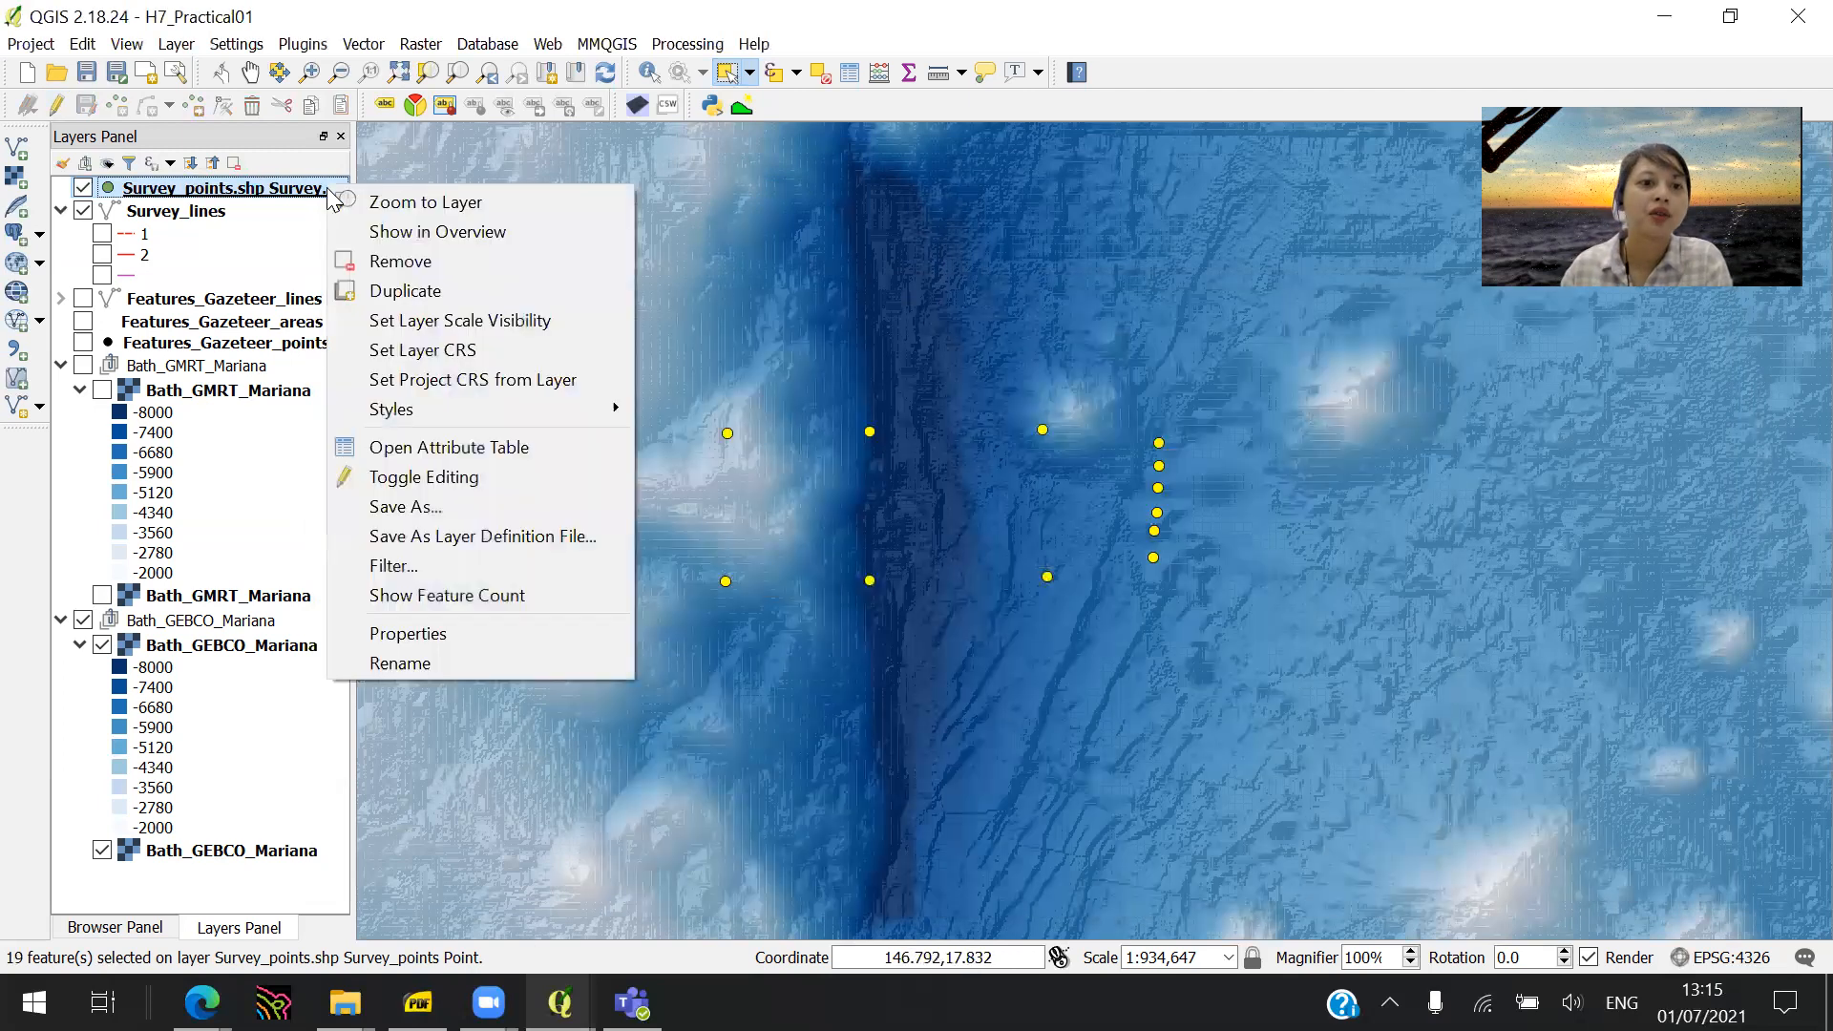
{"action": "left_click", "coordinate": [484, 513]}
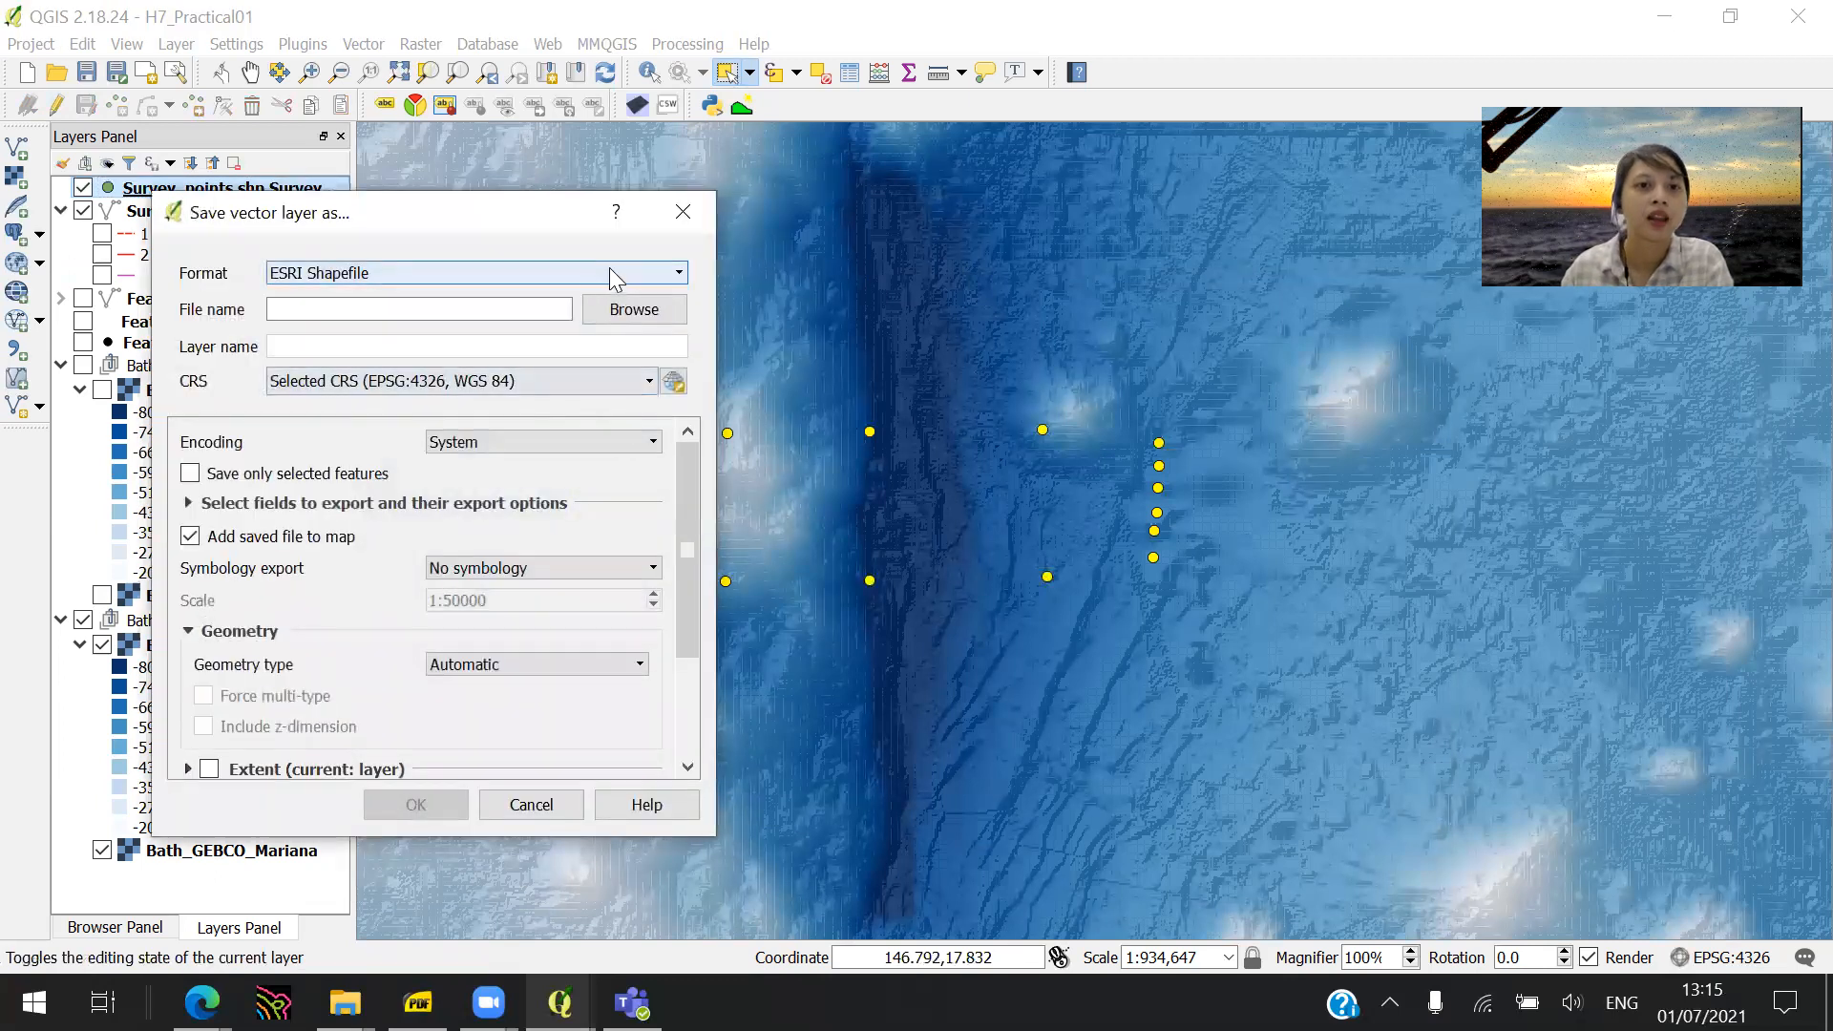
{"action": "left_click", "coordinate": [609, 270]}
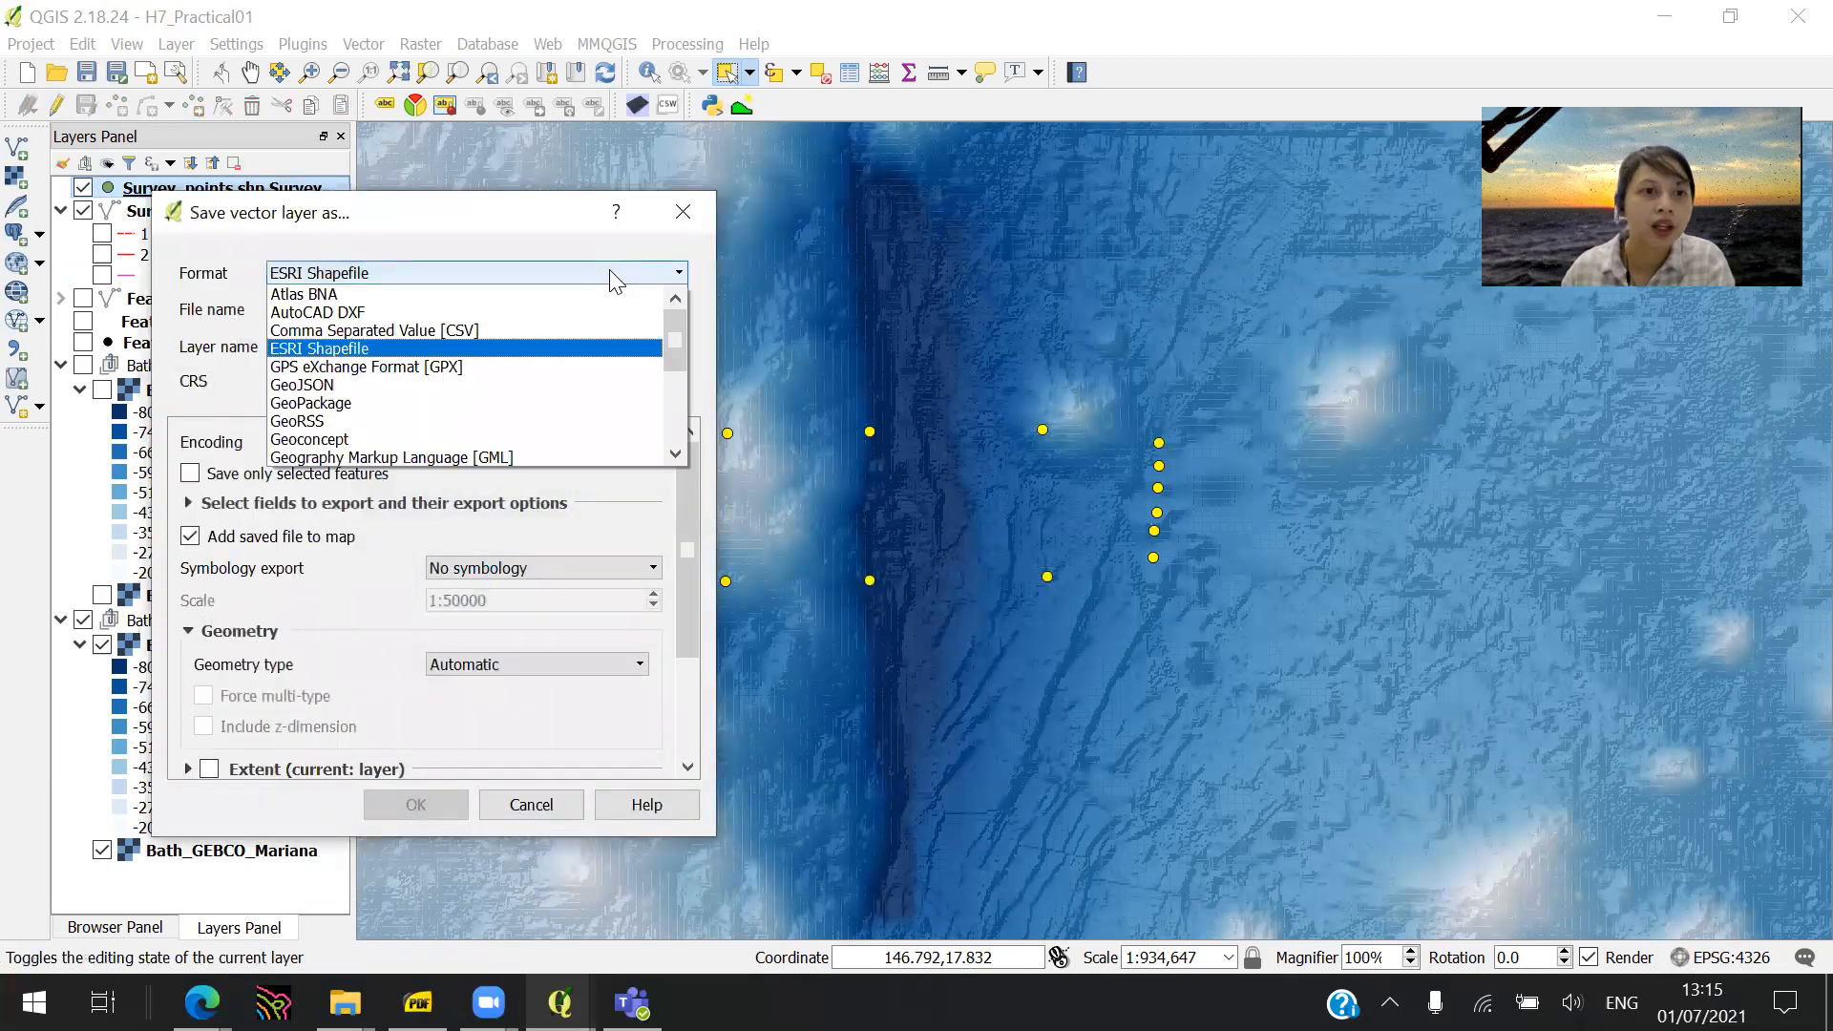
{"action": "left_click", "coordinate": [496, 332]}
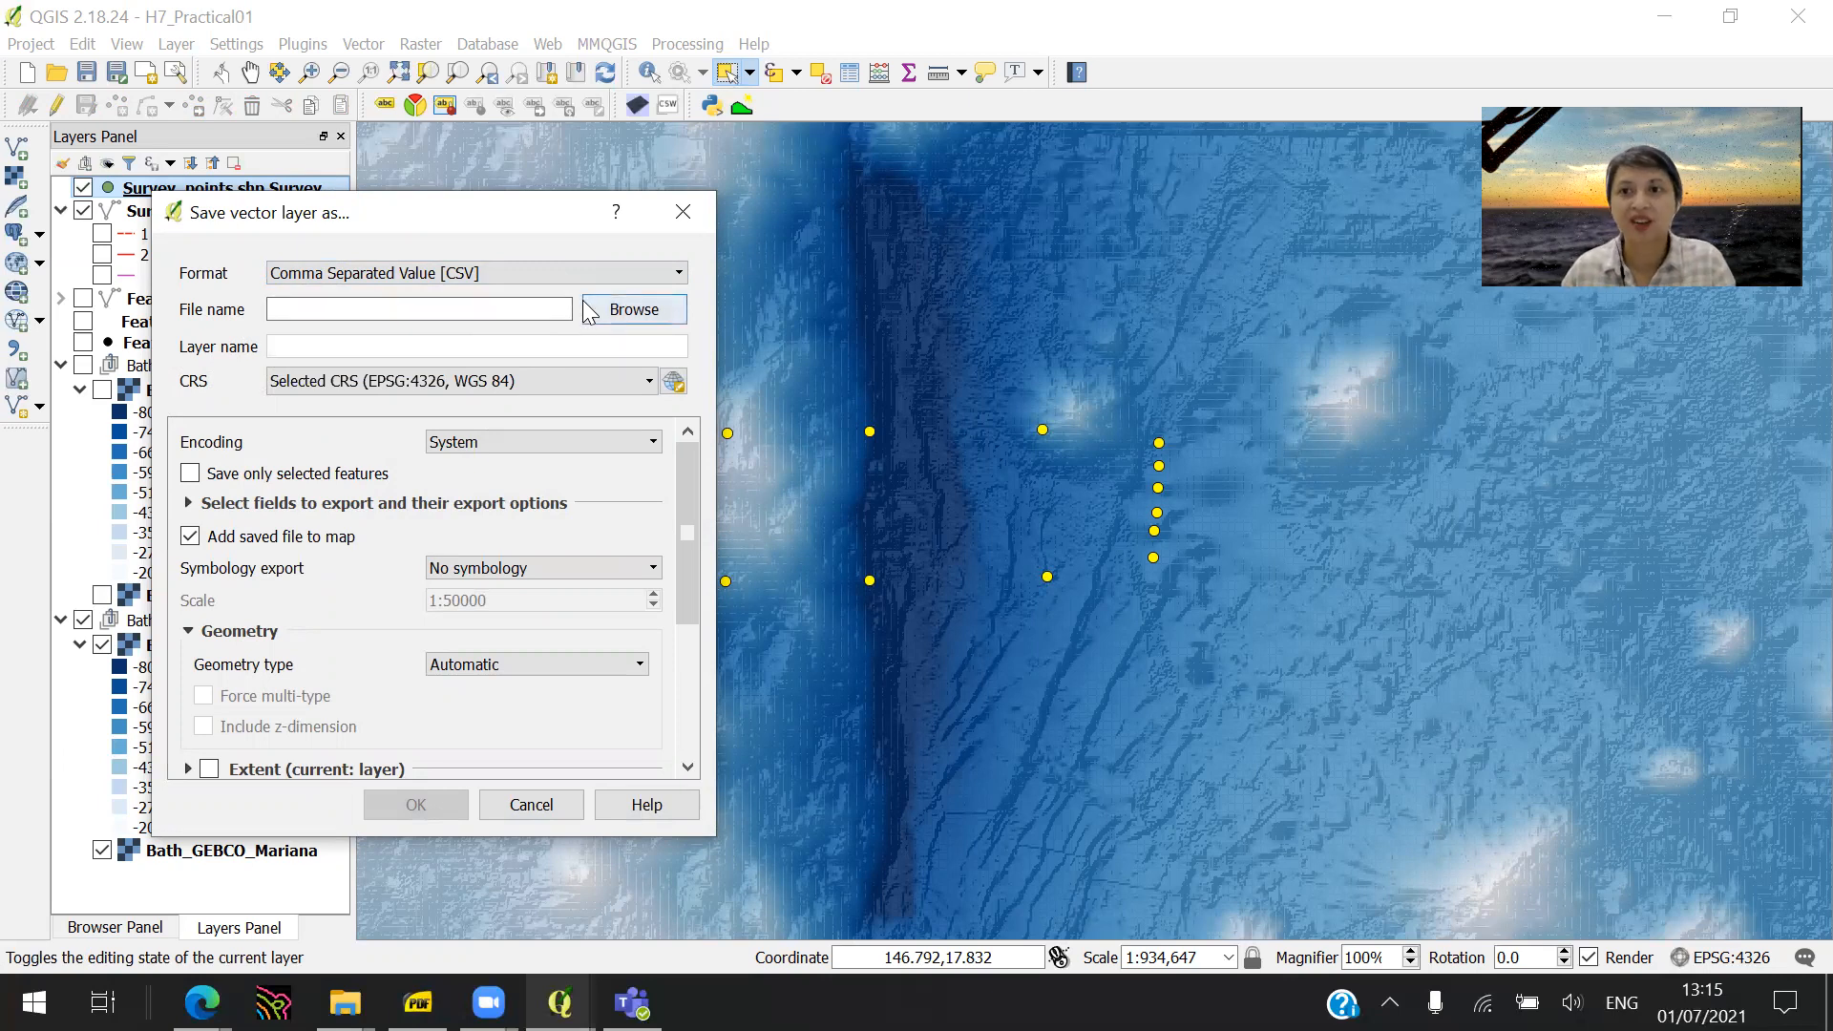
{"action": "left_click", "coordinate": [614, 303]}
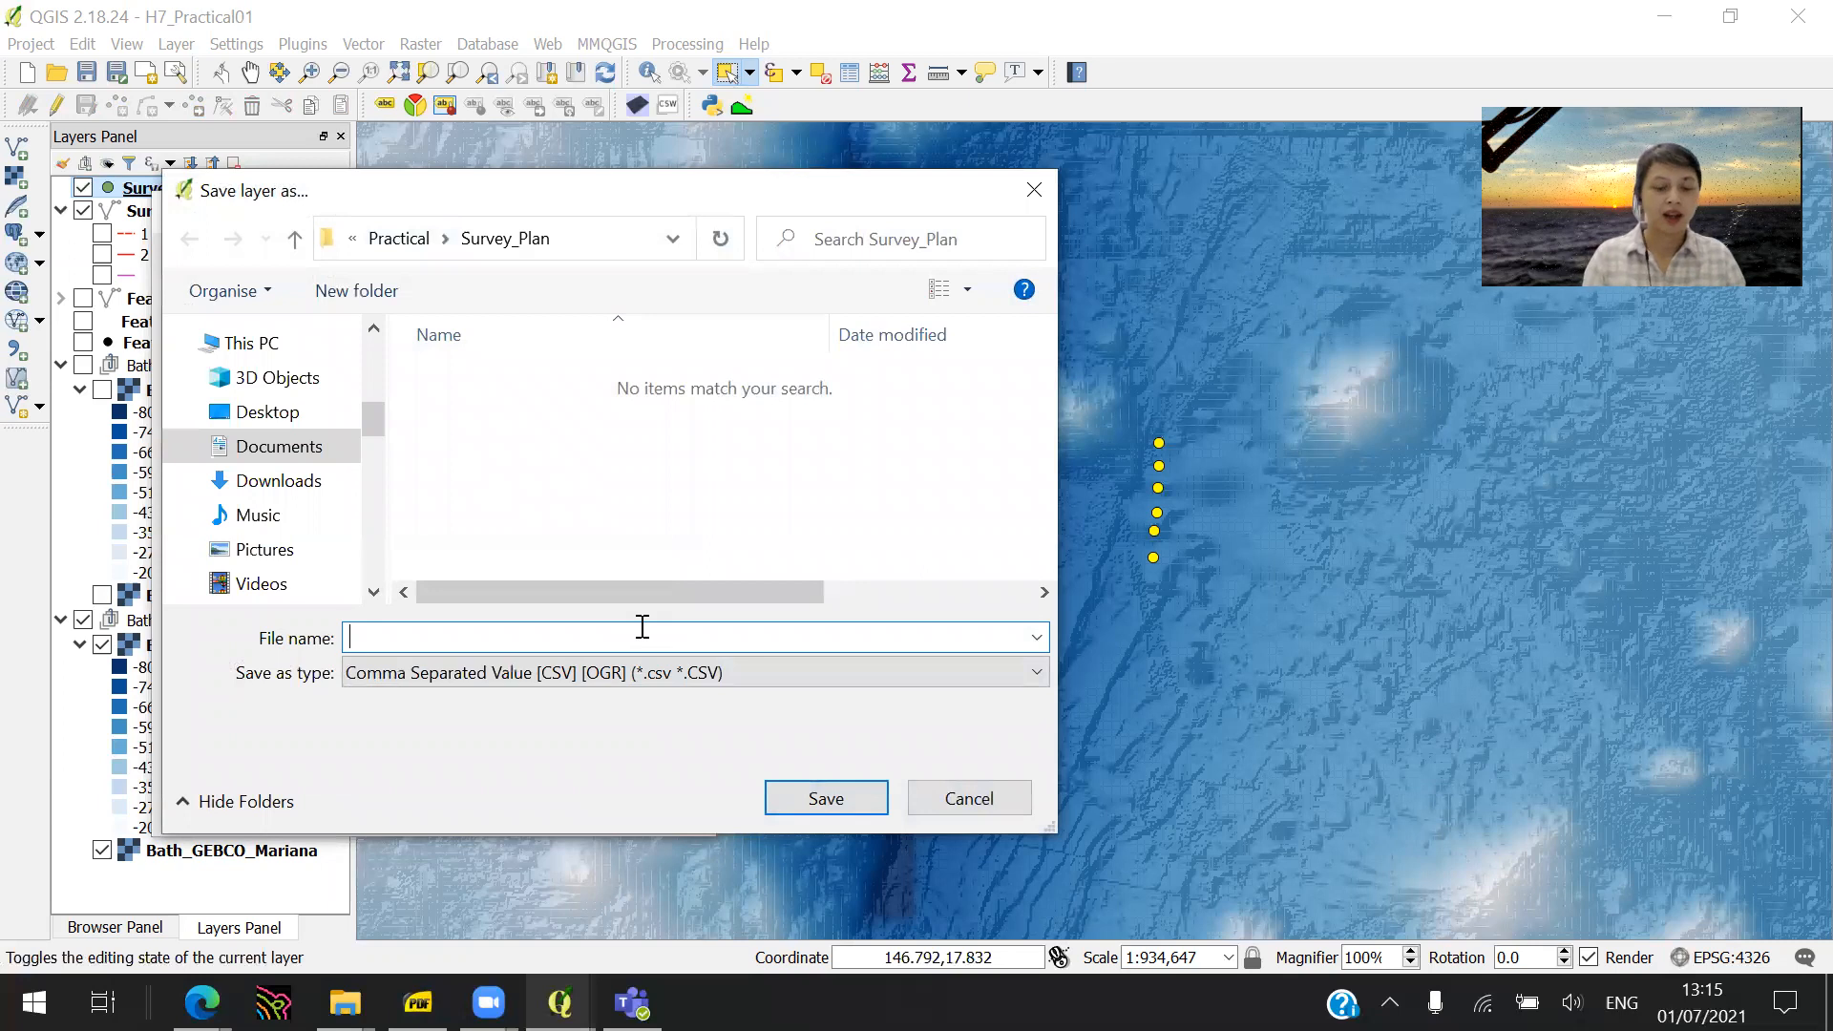
{"action": "type", "text": "Survey_"}
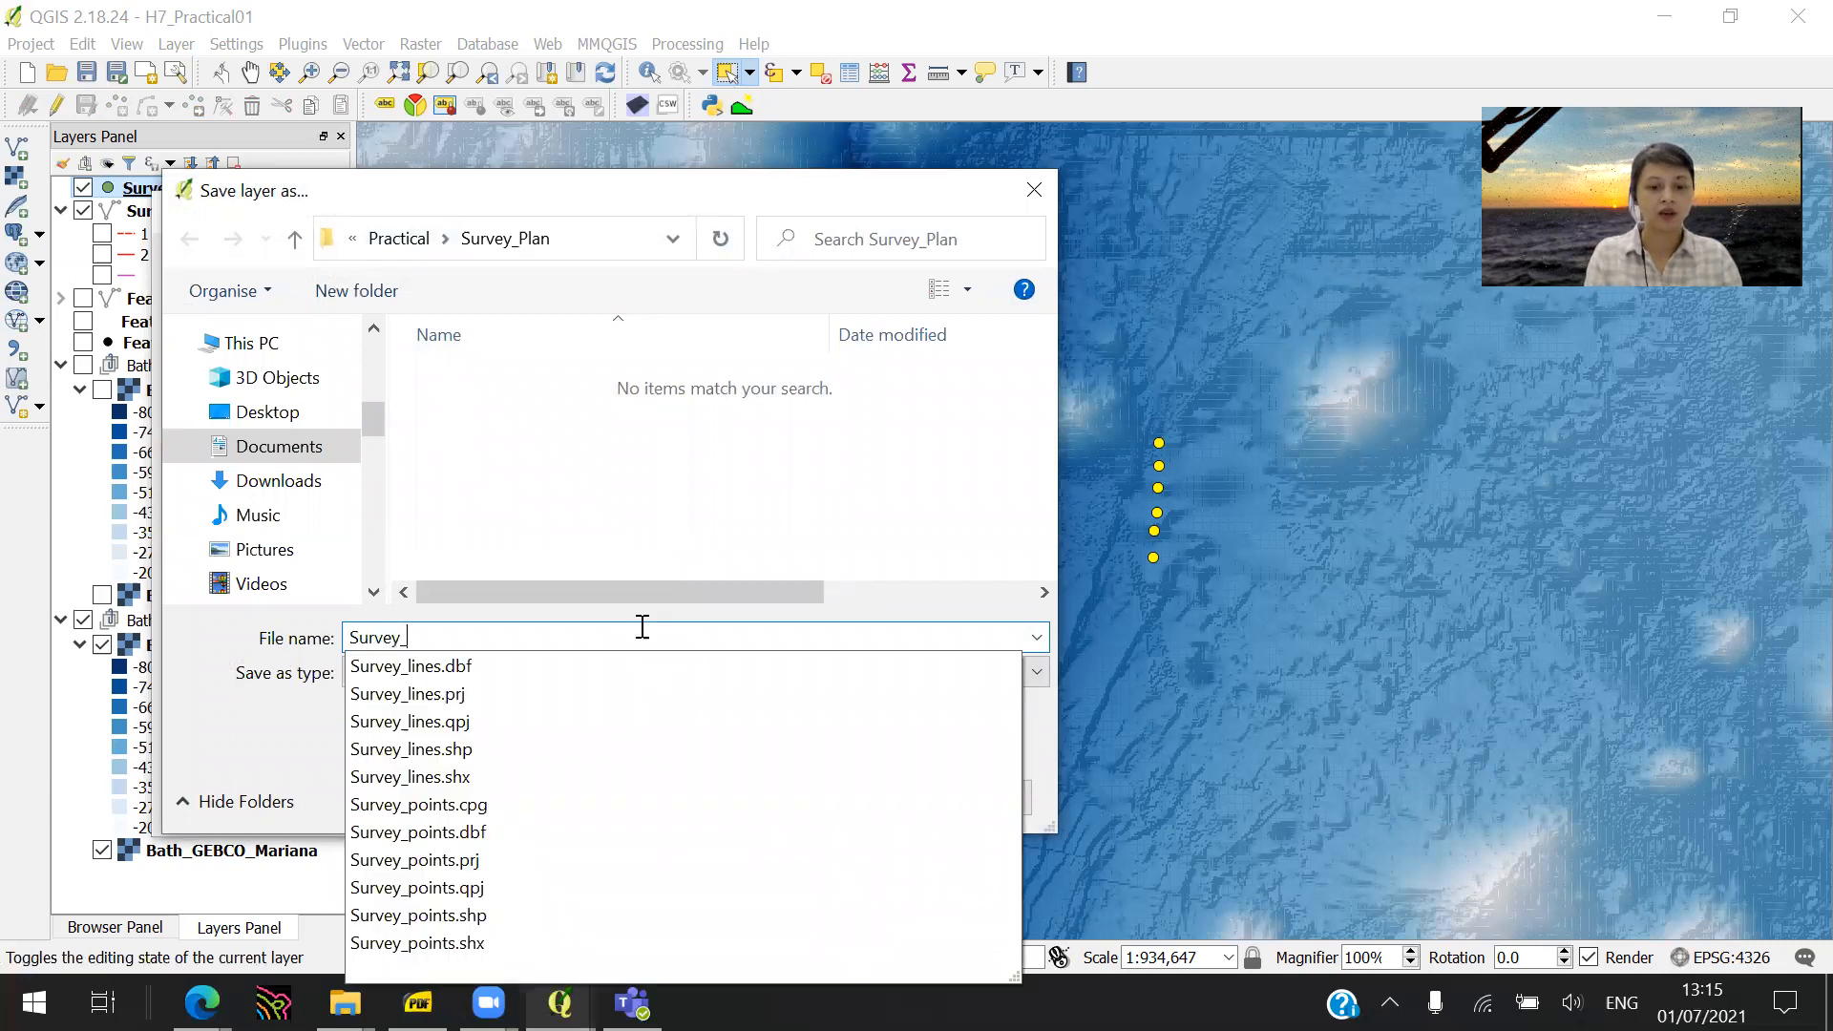
{"action": "type", "text": "points"}
{"action": "key", "text": "Return"}
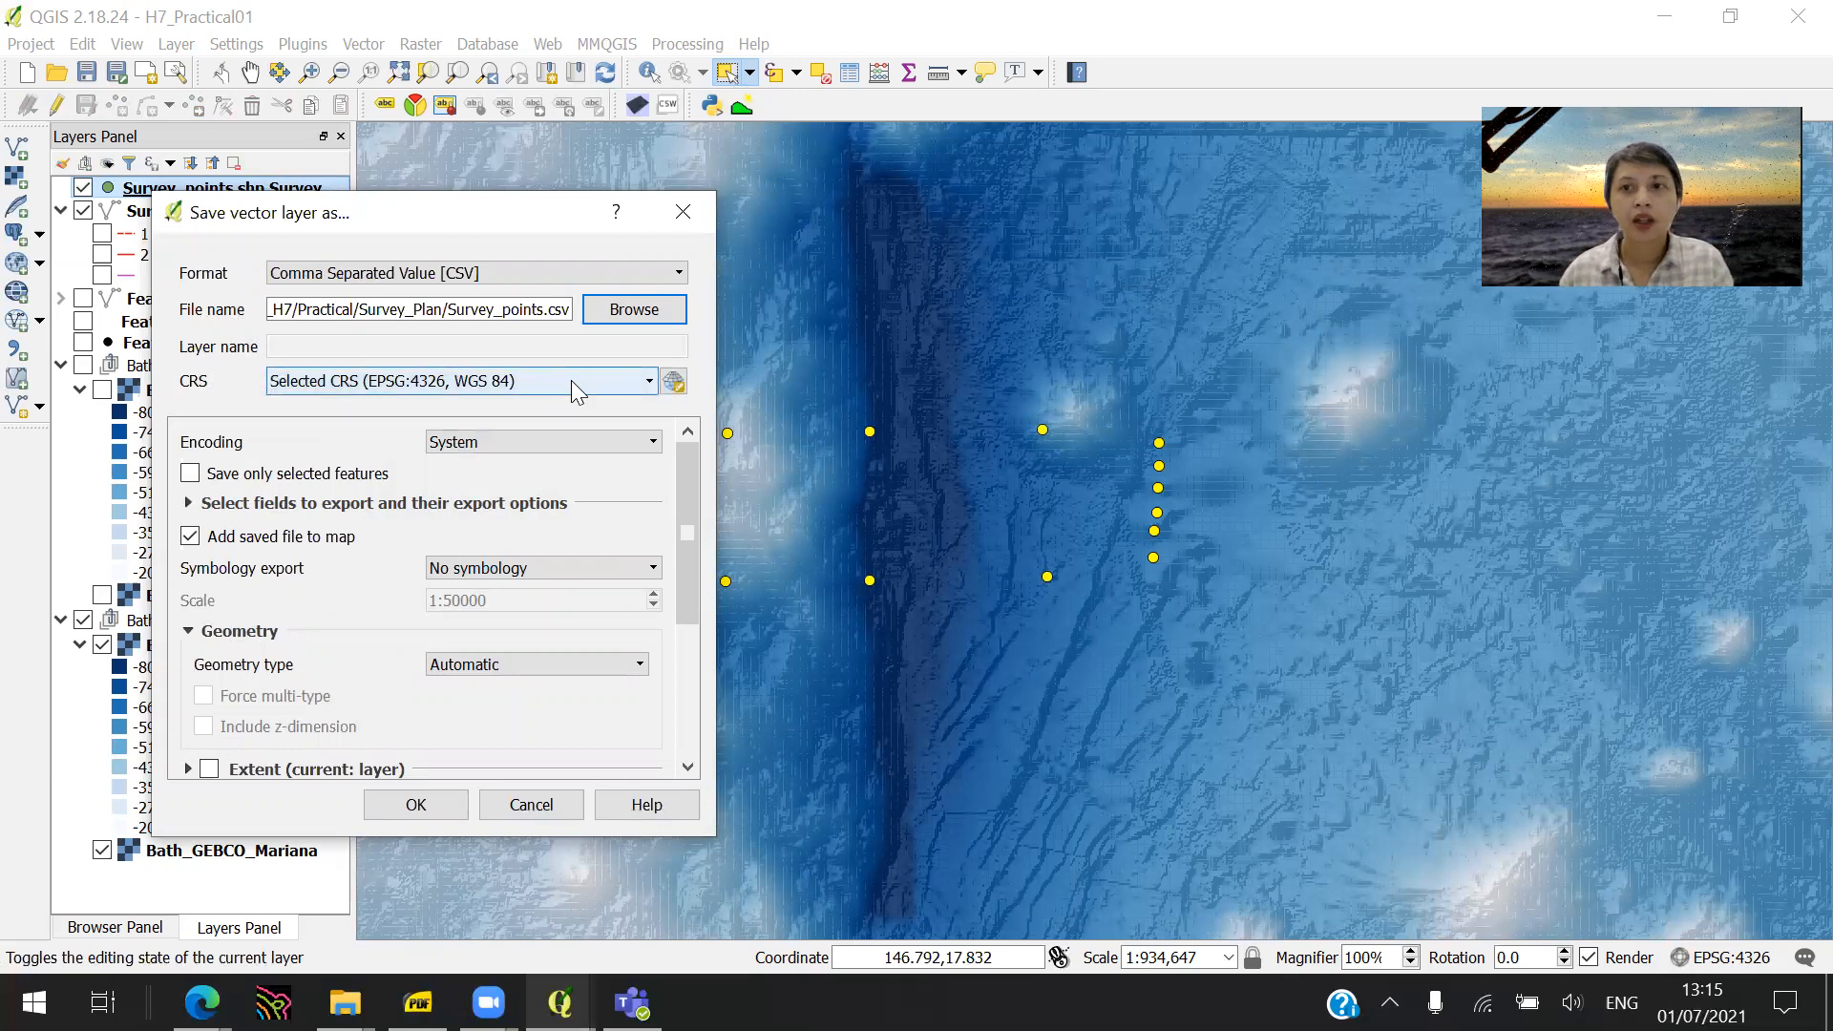
{"action": "left_click_drag", "start_coordinate": [689, 486], "coordinate": [660, 645]}
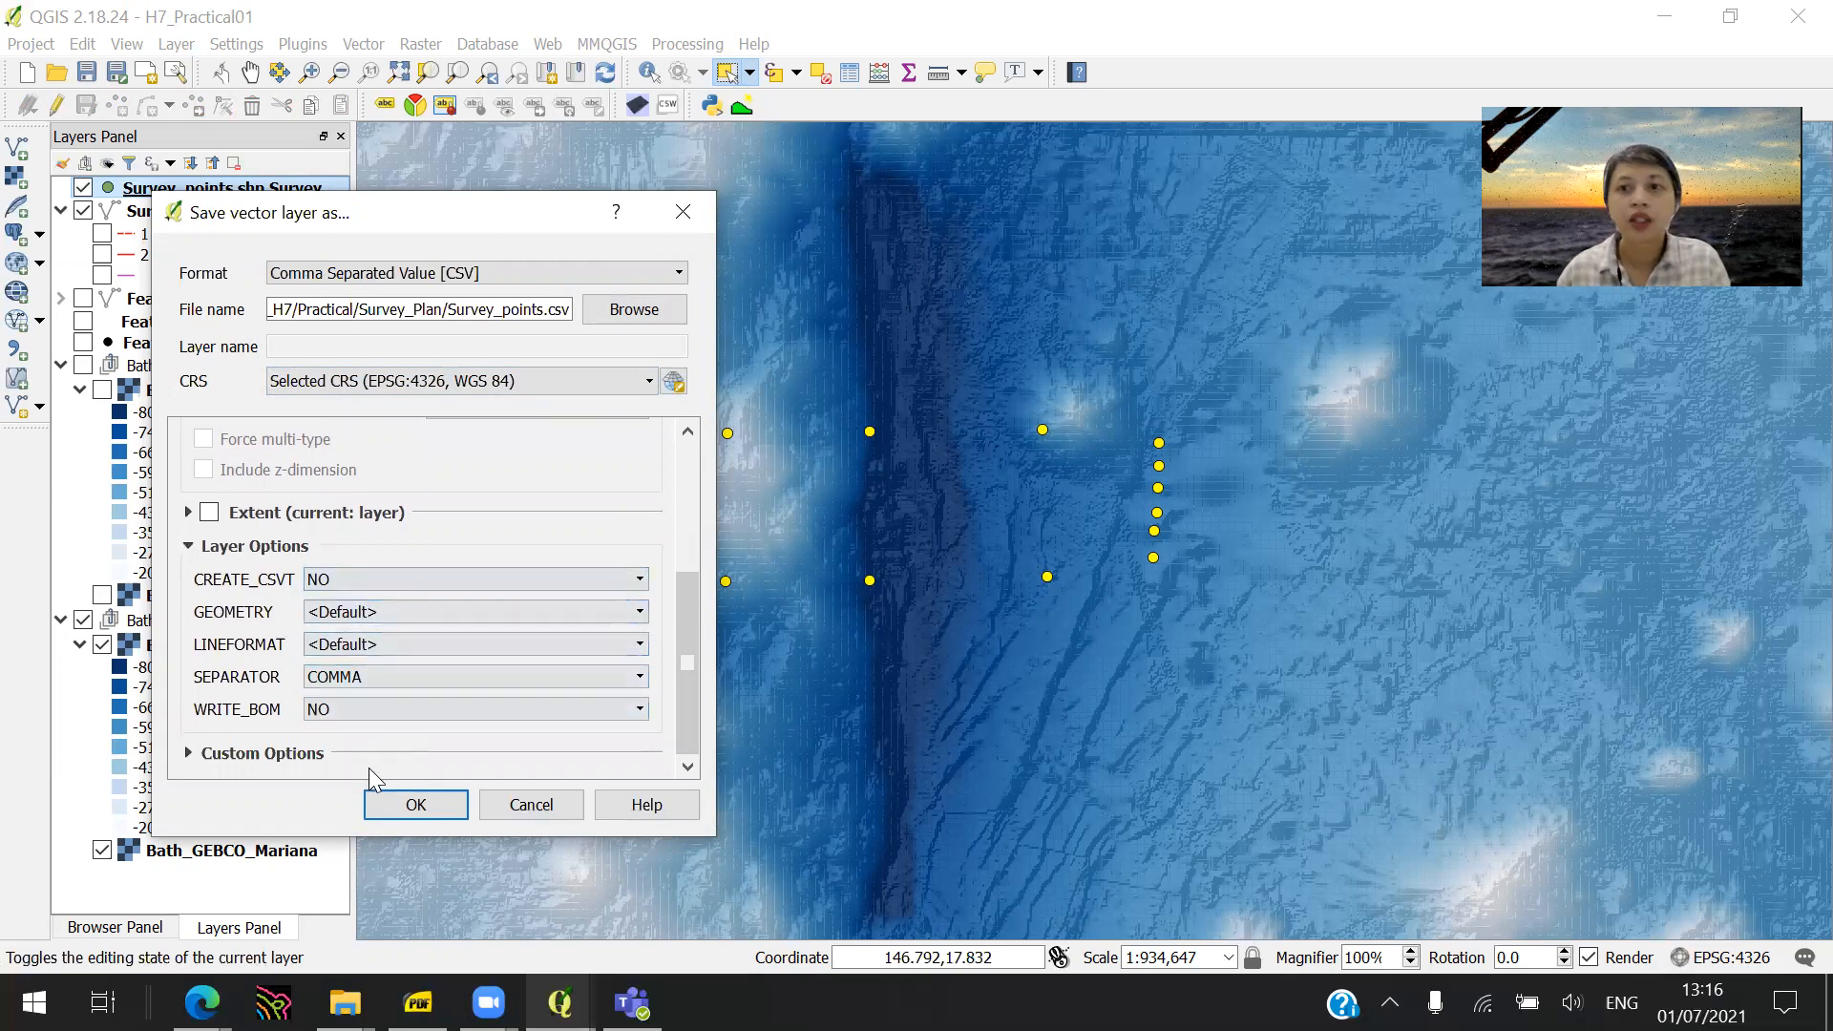
{"action": "left_click", "coordinate": [427, 804]}
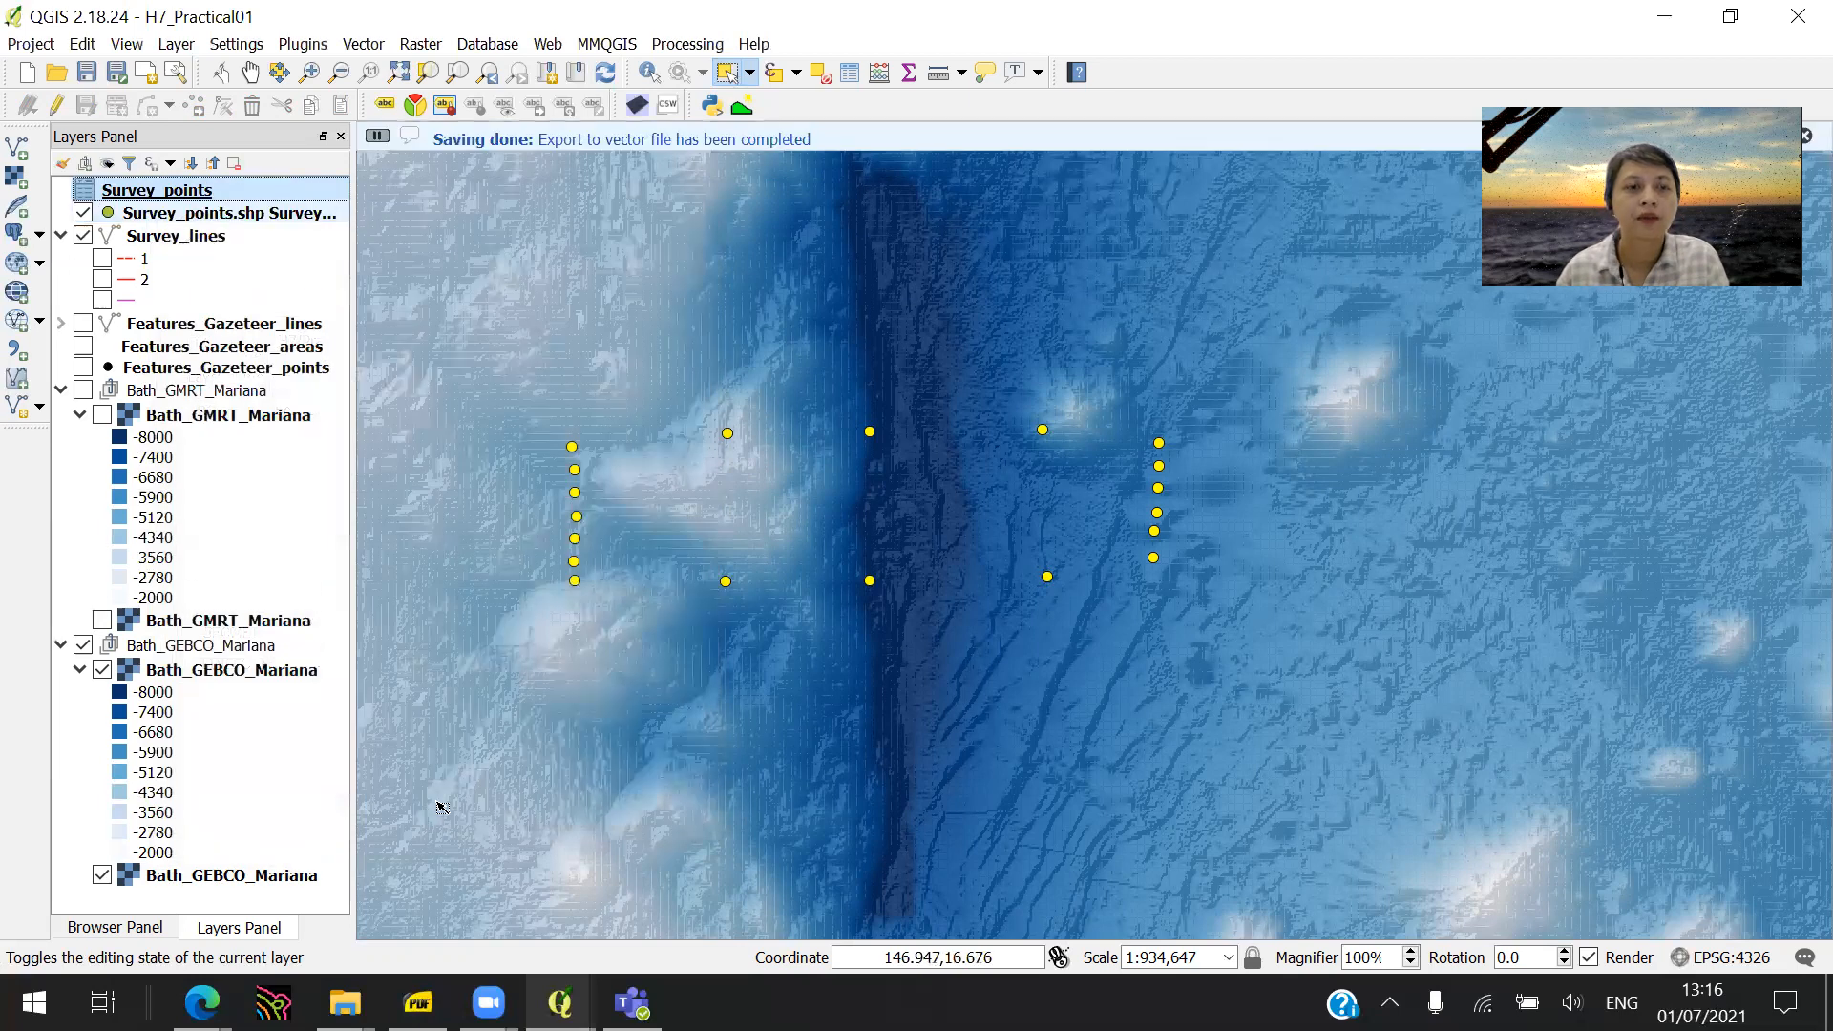
- Switch to File Explorer and browse Documents to _ITB, Kuliah, 2021_Cat_A_H7, Practical, Survey_Plan
{"action": "left_click", "coordinate": [345, 1002]}
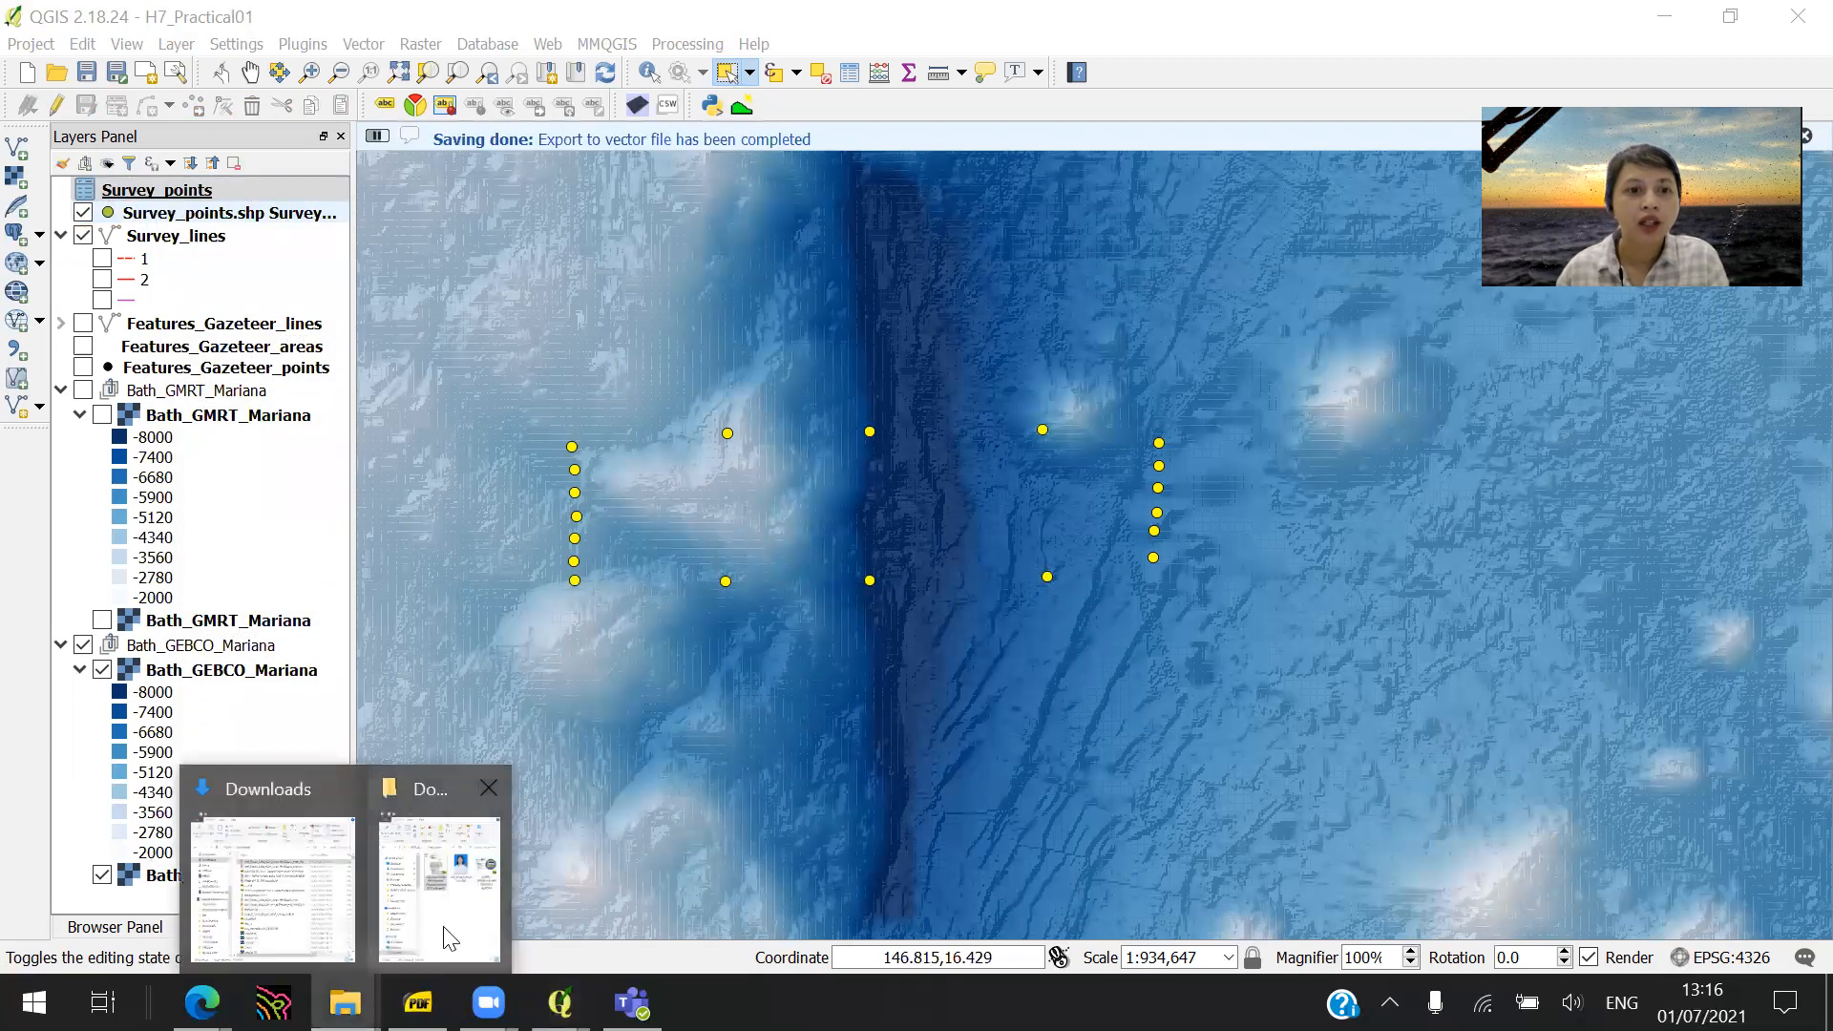
{"action": "left_click", "coordinate": [260, 899]}
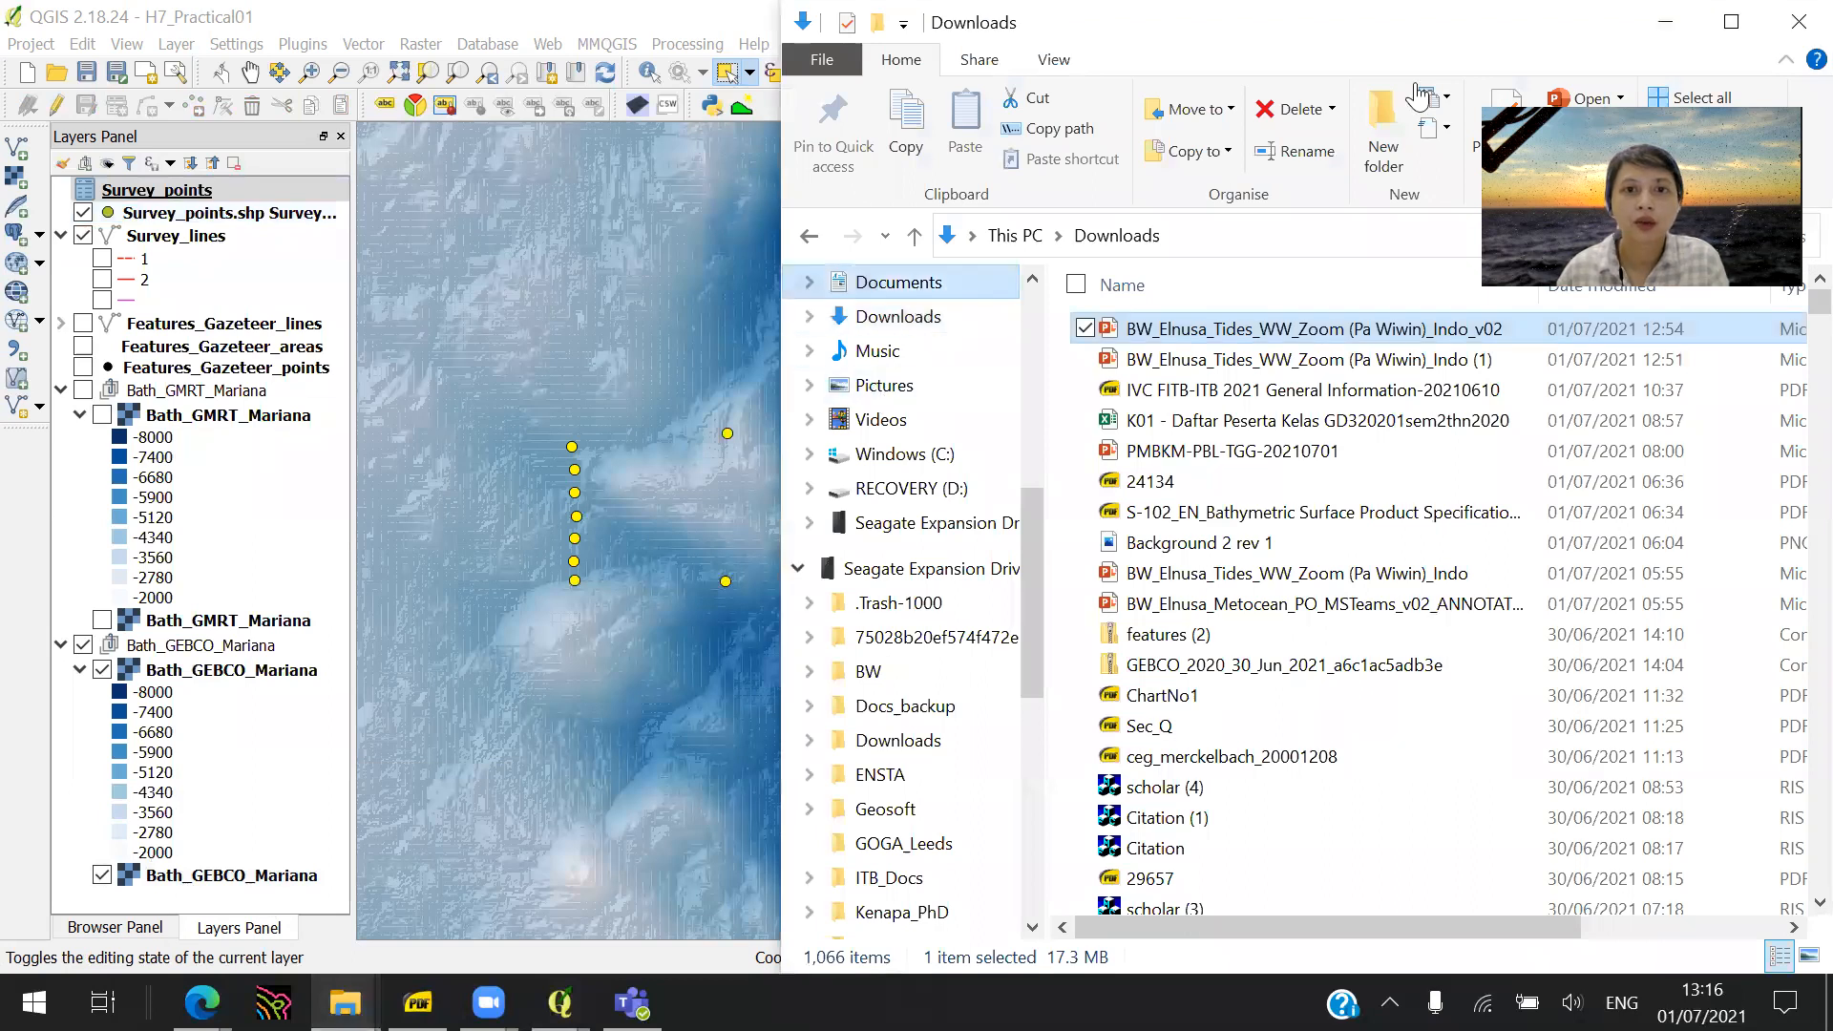
{"action": "left_click", "coordinate": [897, 281]}
{"action": "left_click", "coordinate": [1730, 21]}
{"action": "left_click", "coordinate": [405, 322]}
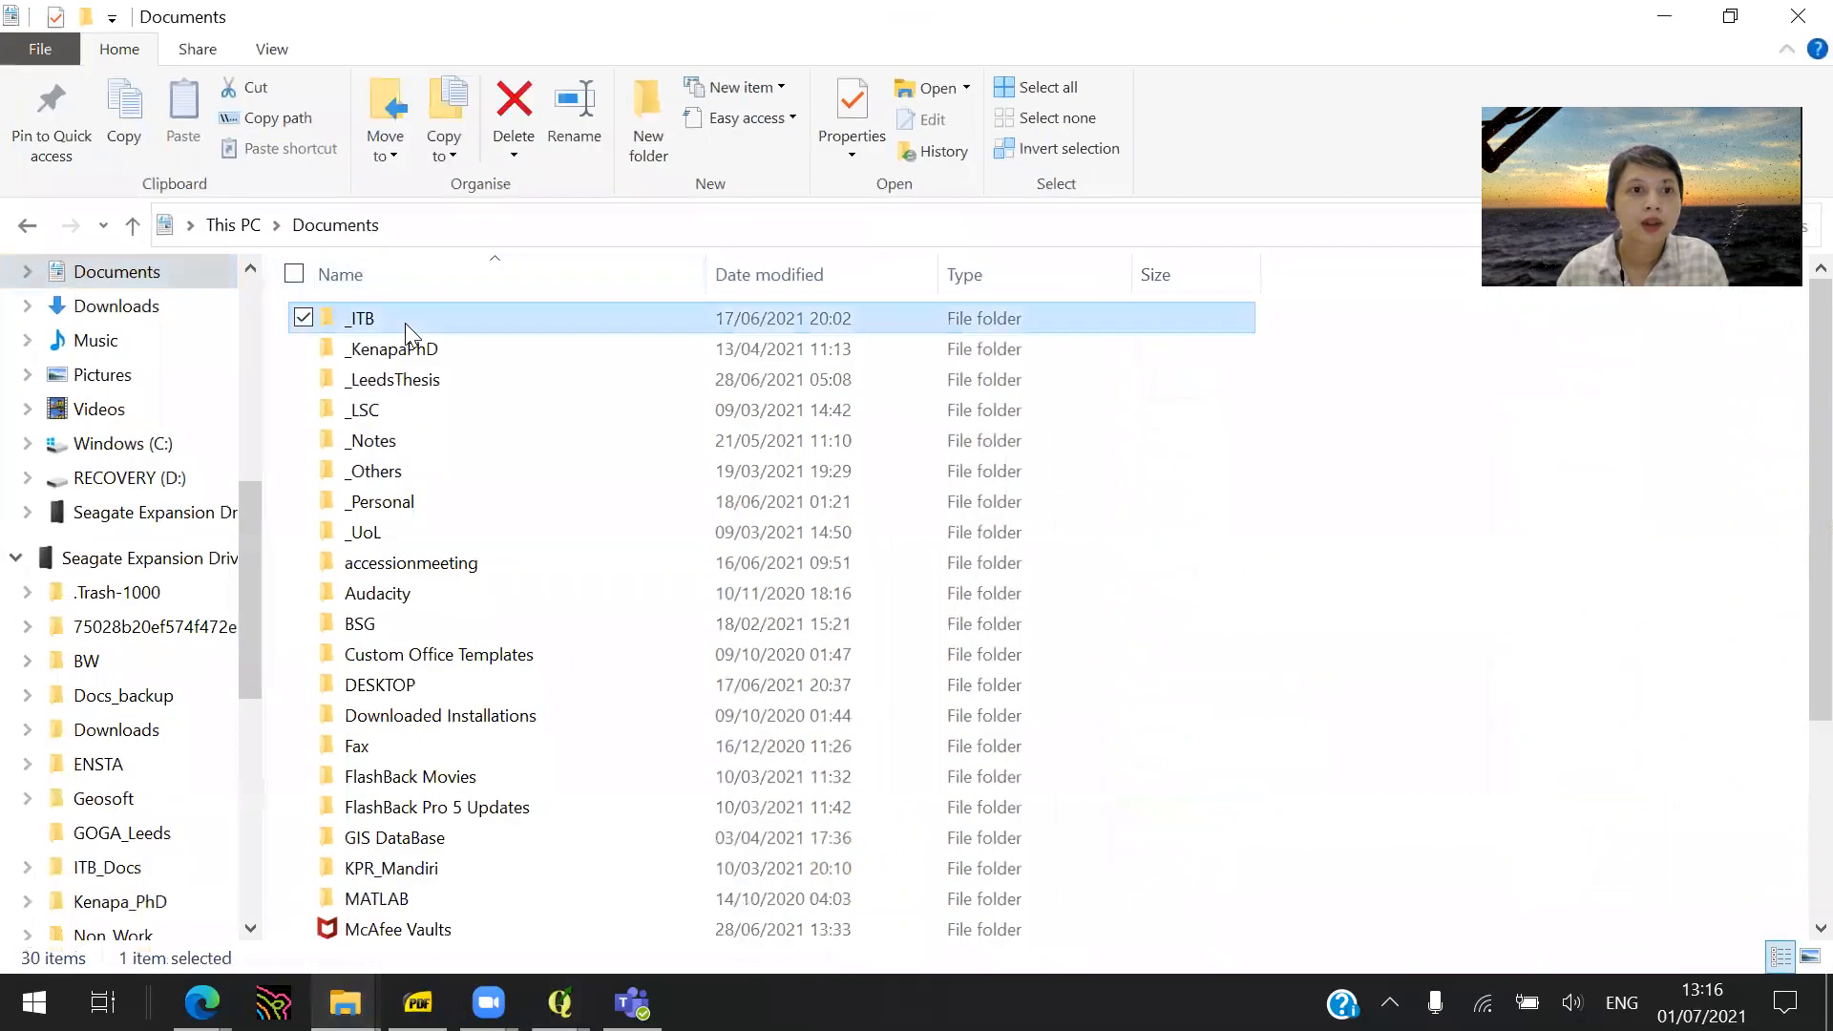
{"action": "double_click", "coordinate": [405, 323]}
{"action": "double_click", "coordinate": [422, 378]}
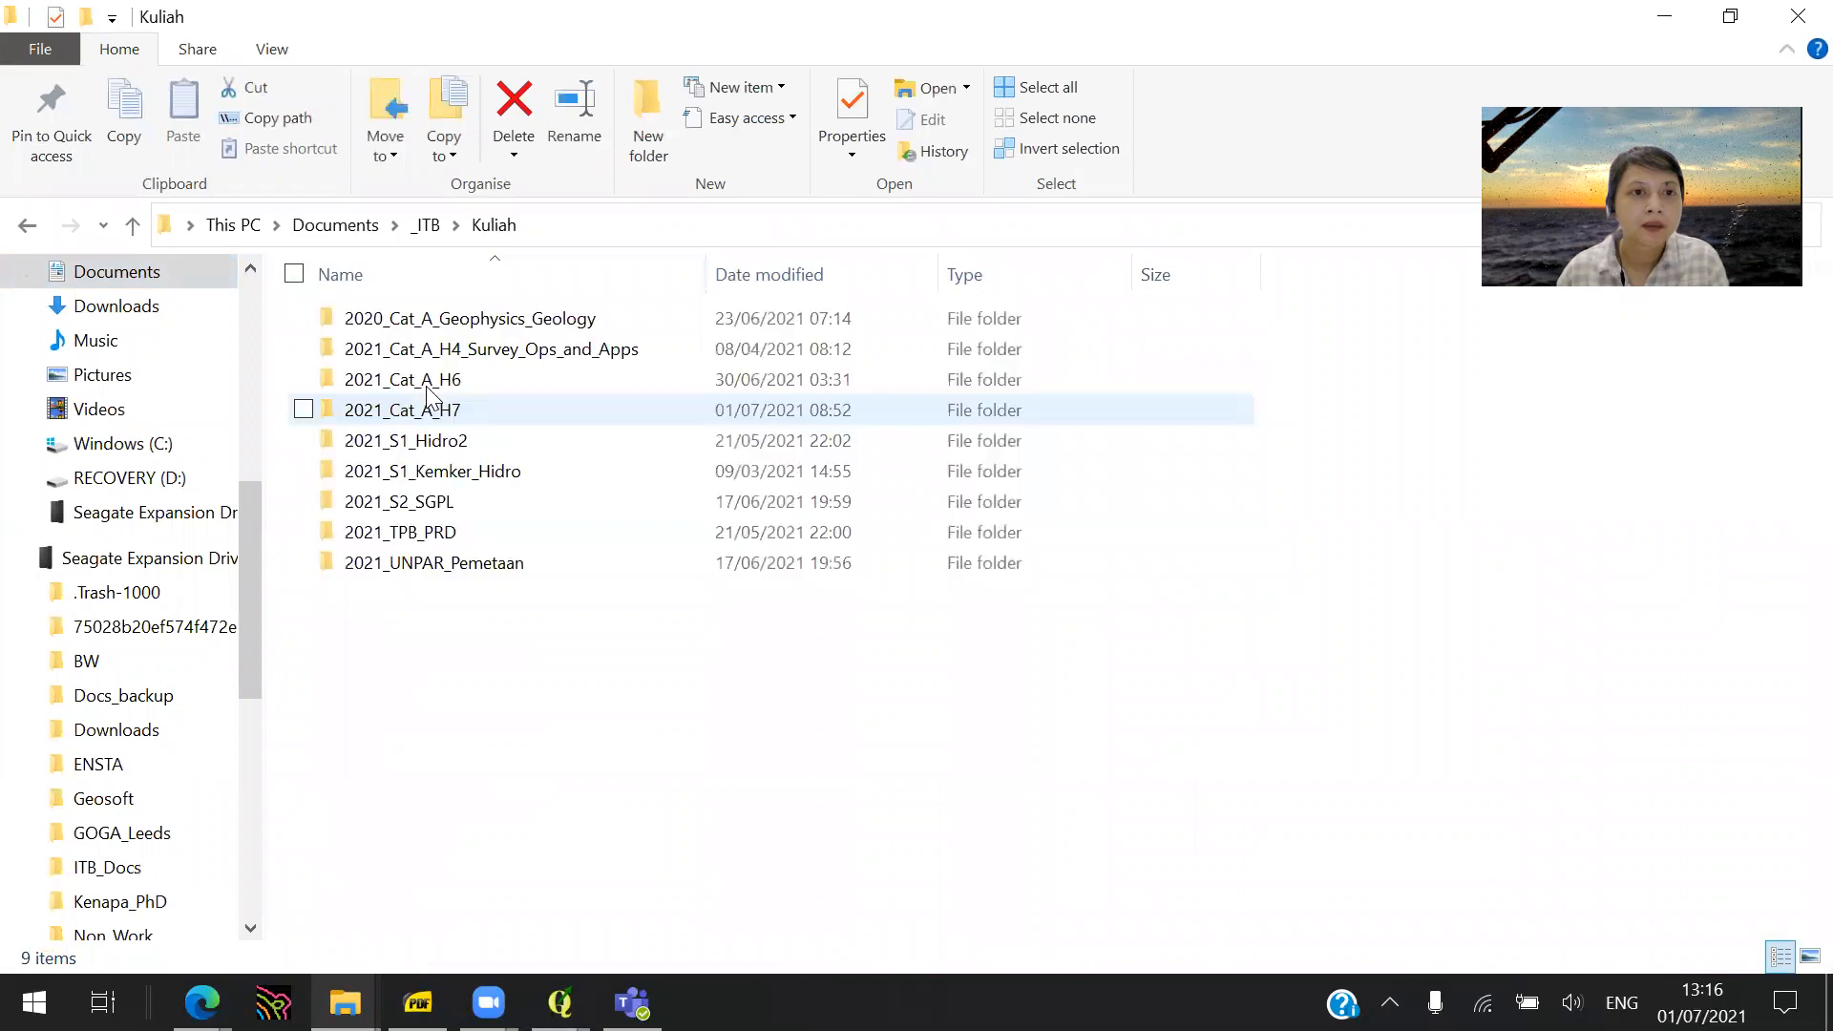
{"action": "double_click", "coordinate": [434, 408]}
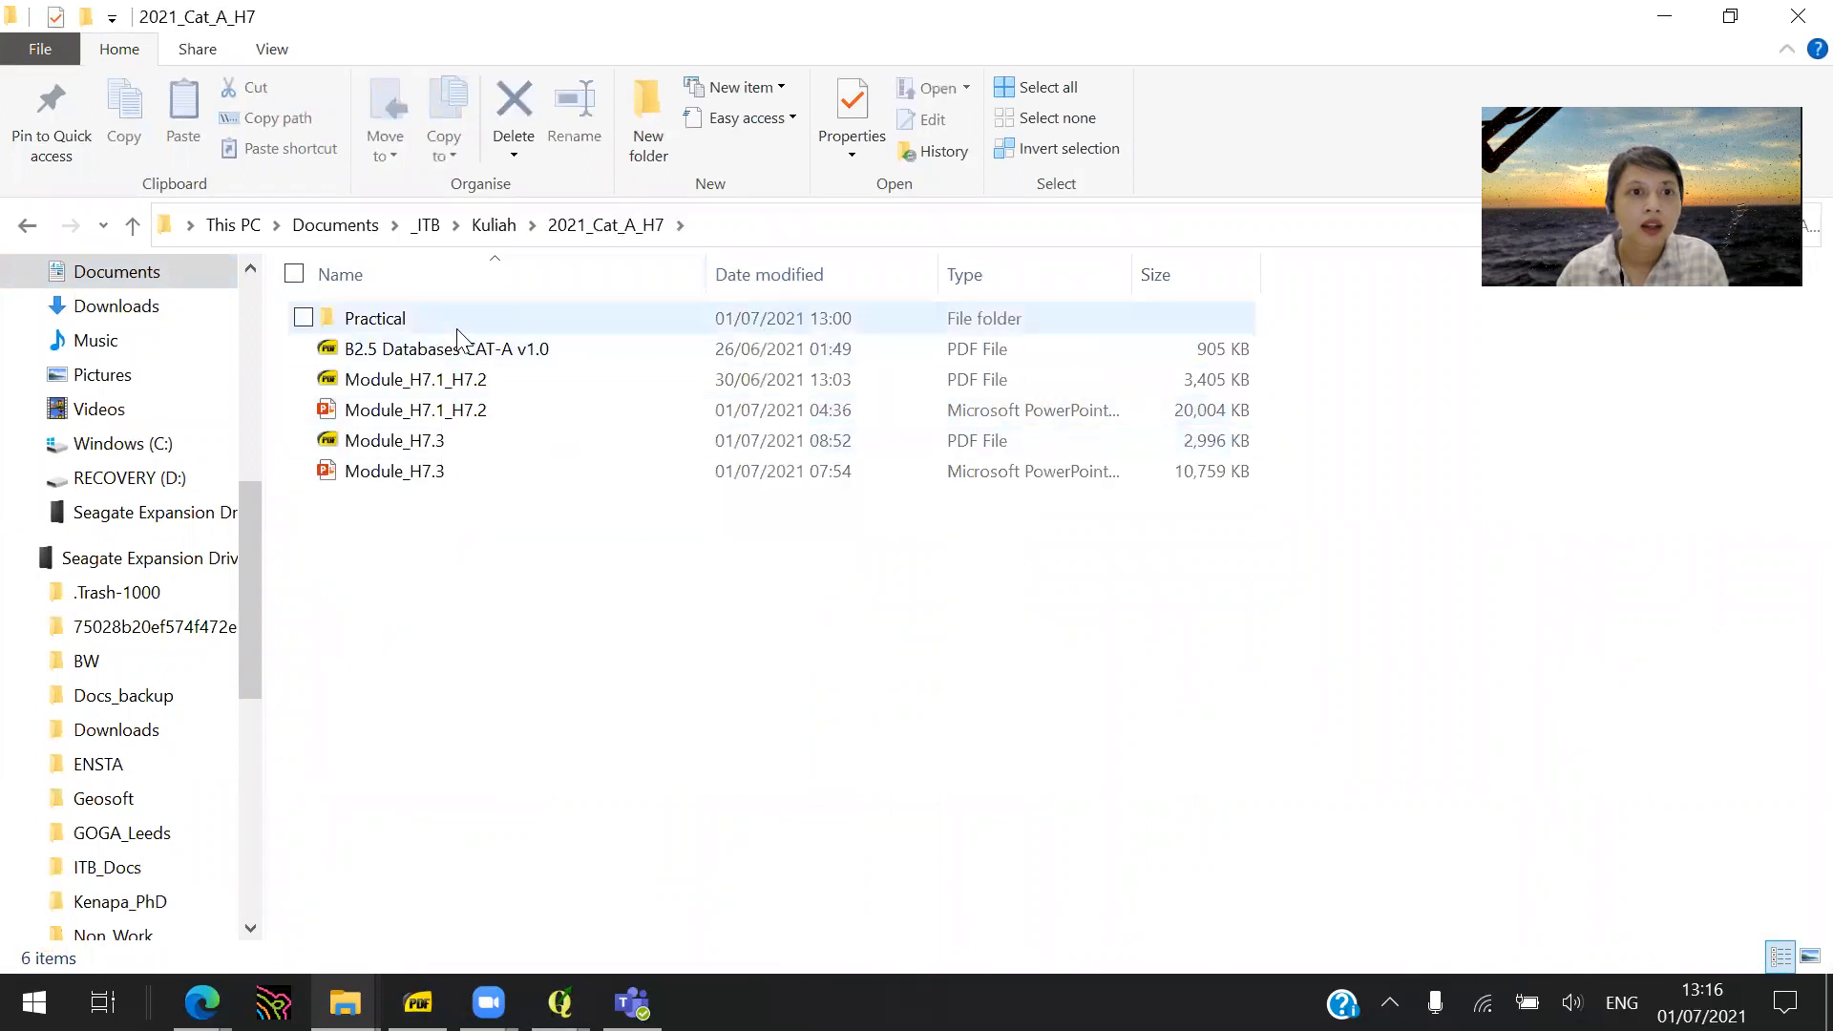
{"action": "double_click", "coordinate": [458, 328]}
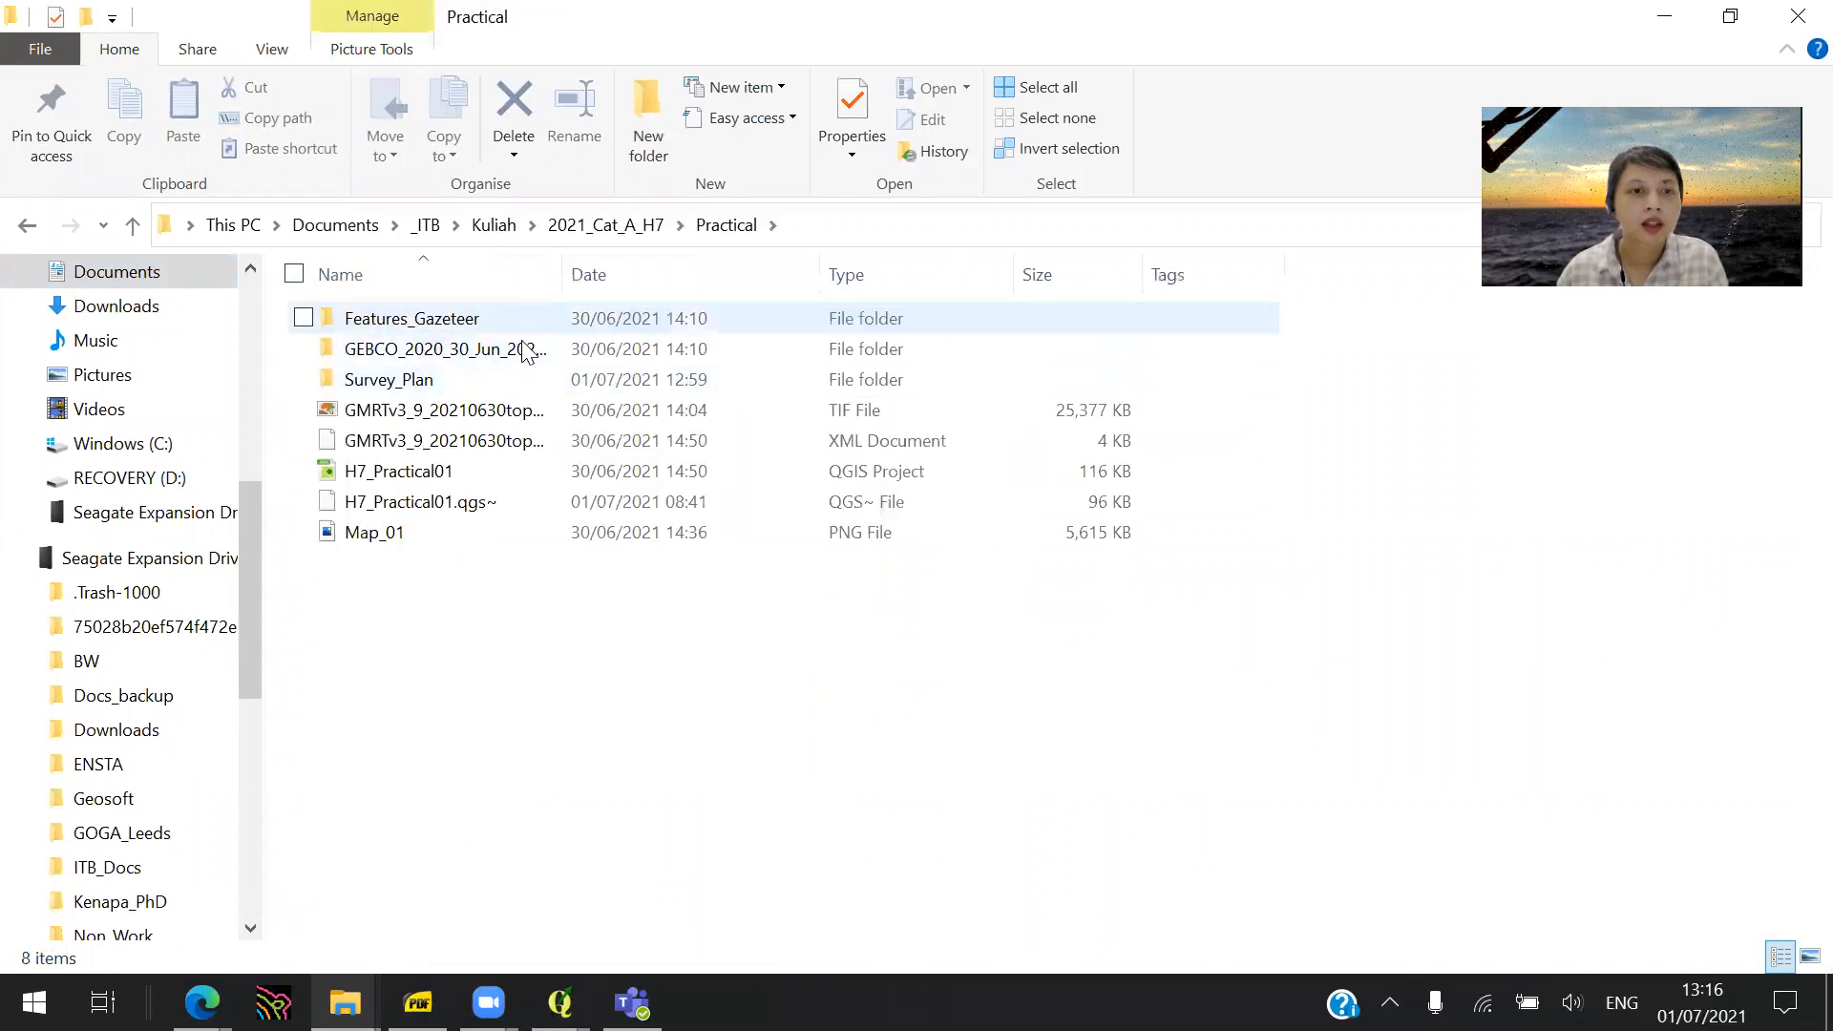
{"action": "double_click", "coordinate": [515, 378]}
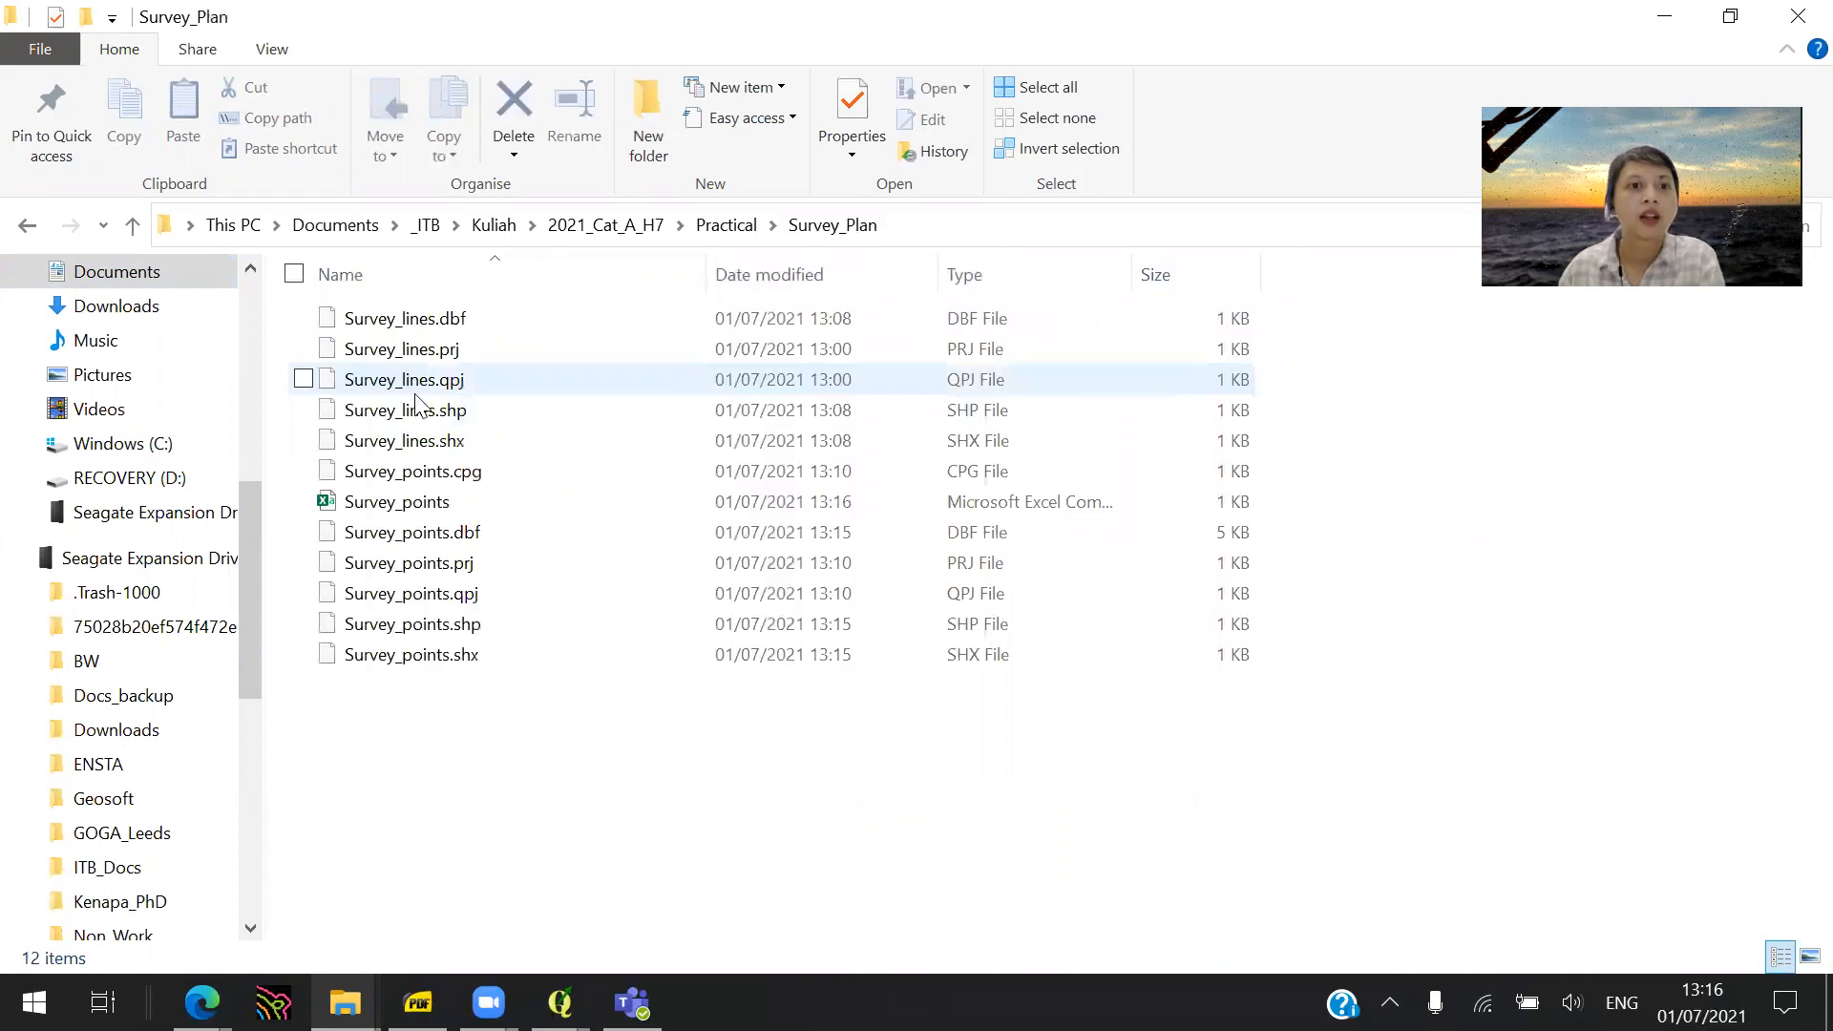
- Open the exported Survey_points CSV in Notepad++, examine its longitude and latitude values, and close the file
{"action": "right_click", "coordinate": [433, 516]}
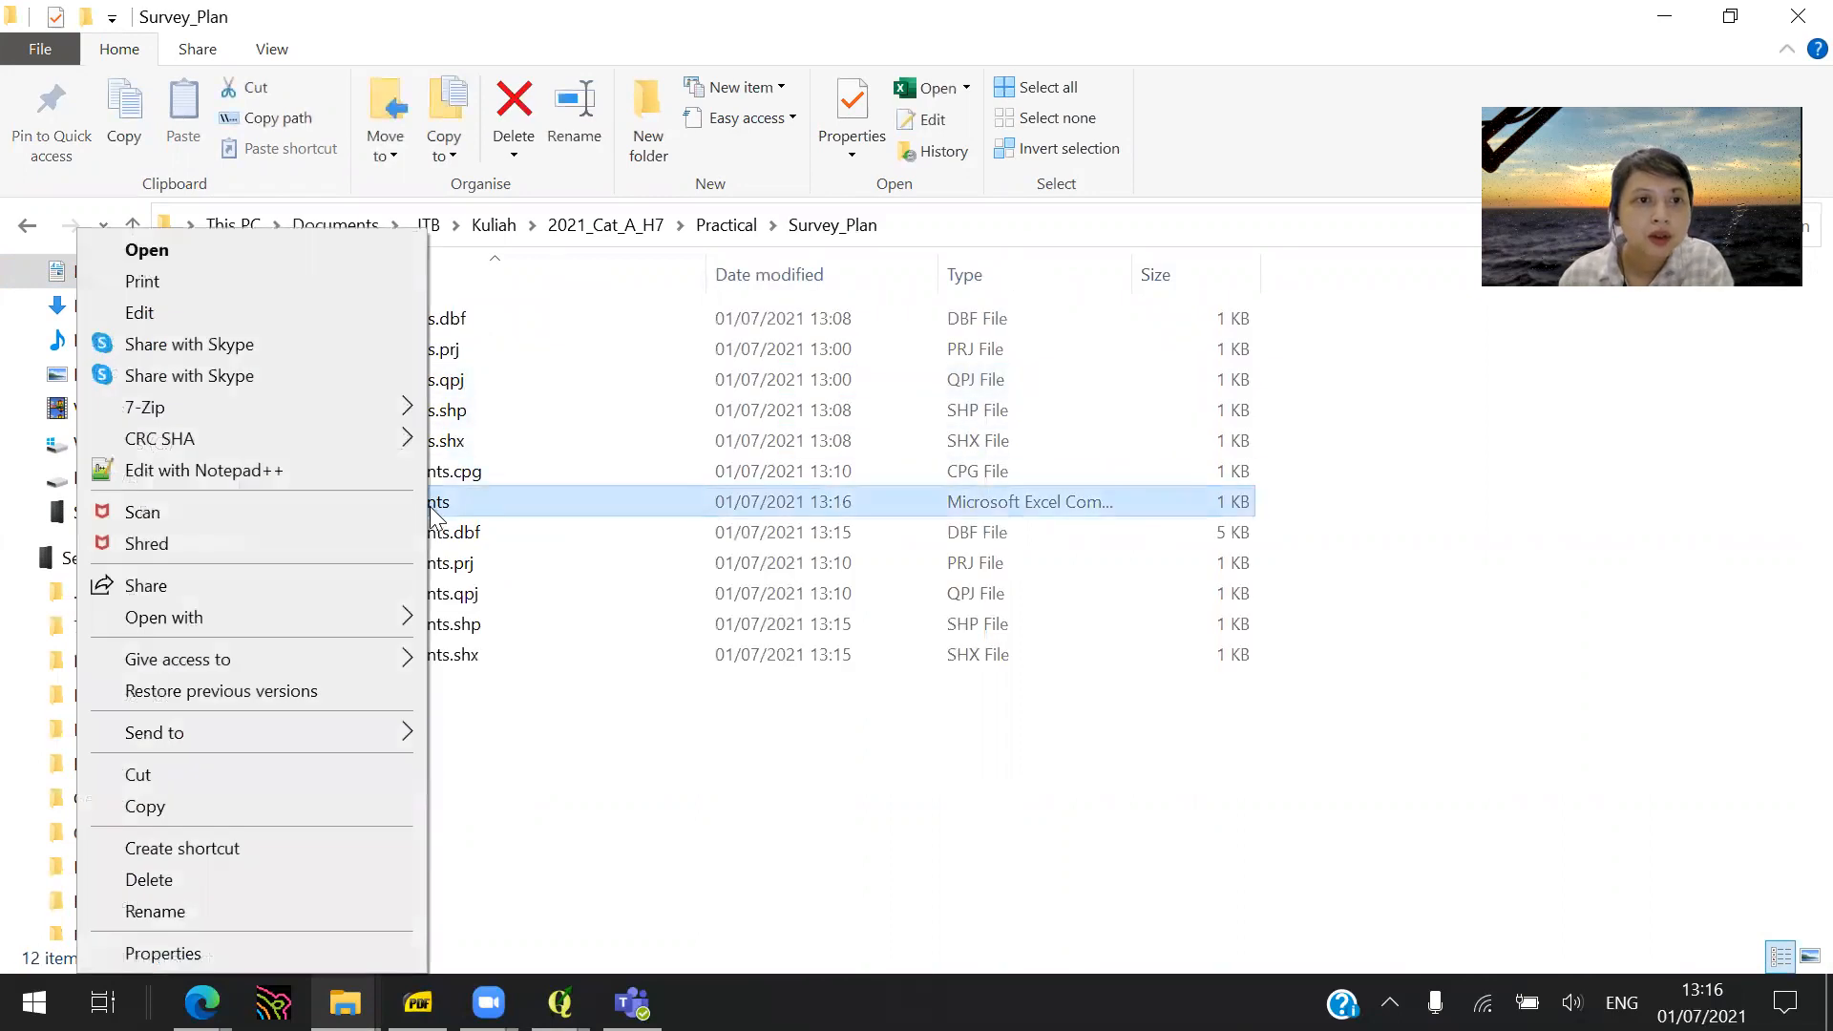
{"action": "left_click", "coordinate": [325, 472]}
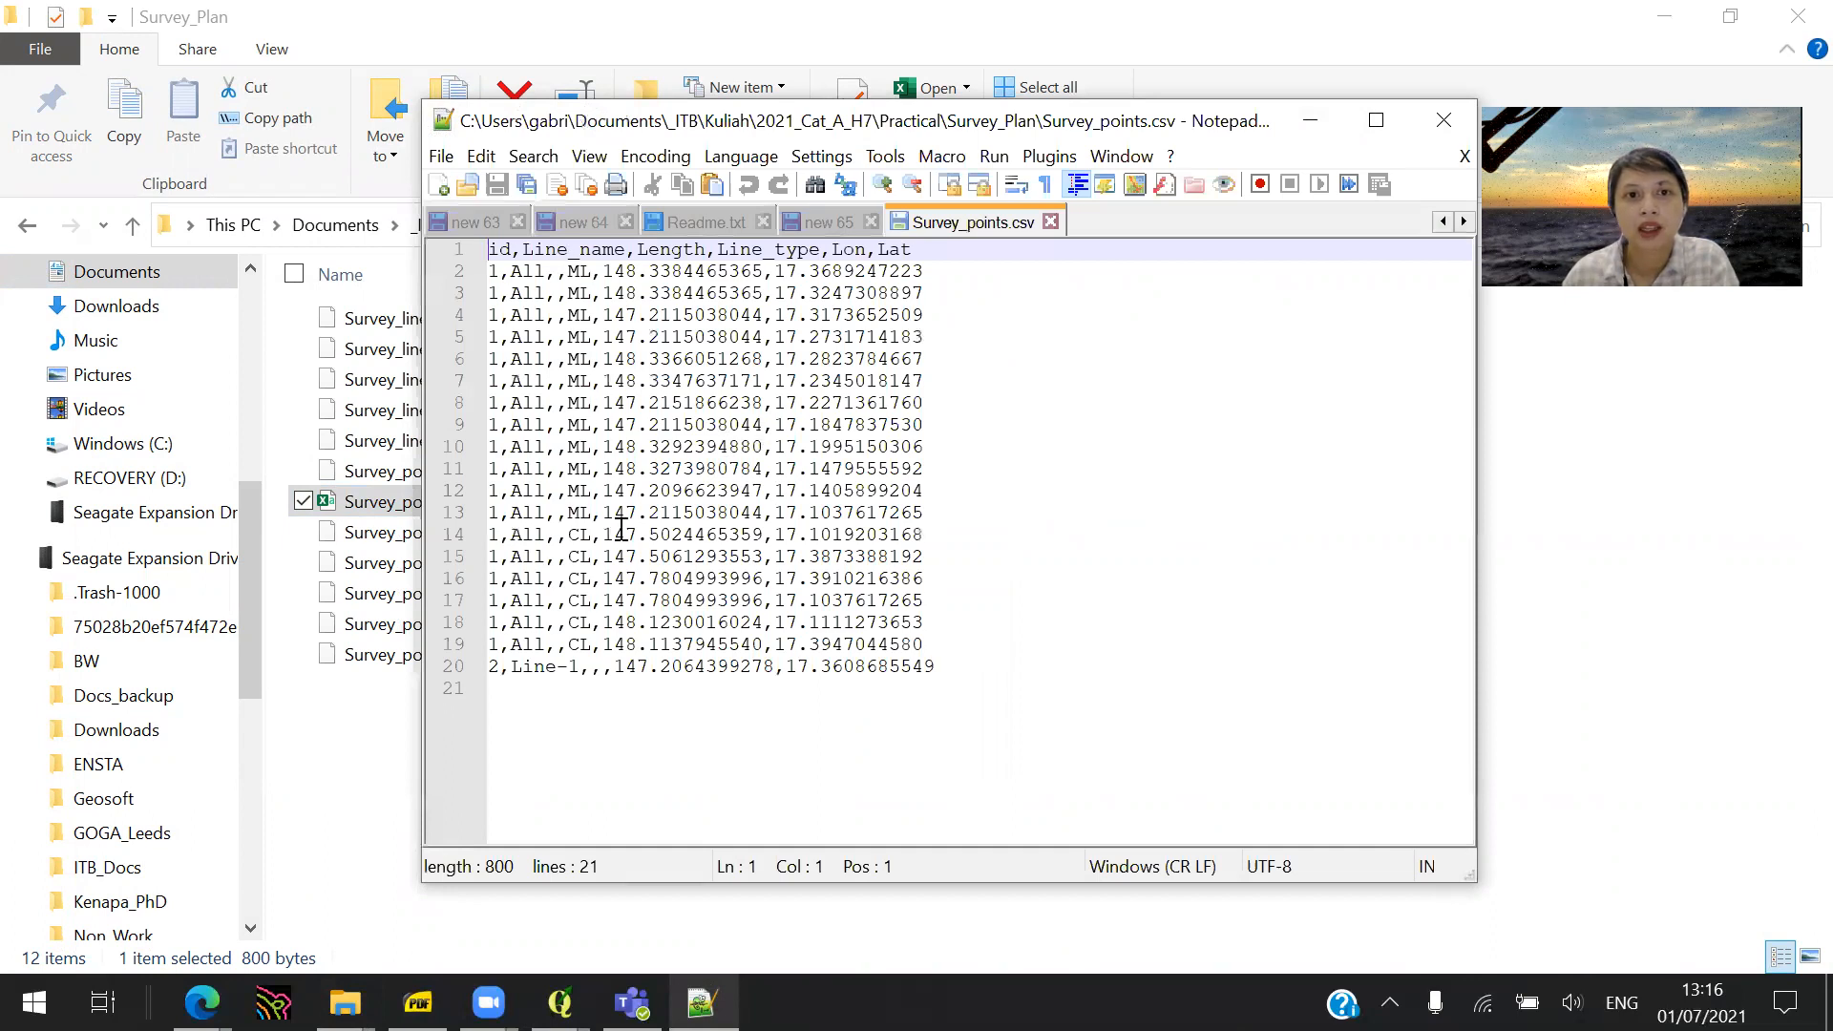
{"action": "left_click", "coordinate": [1069, 687]}
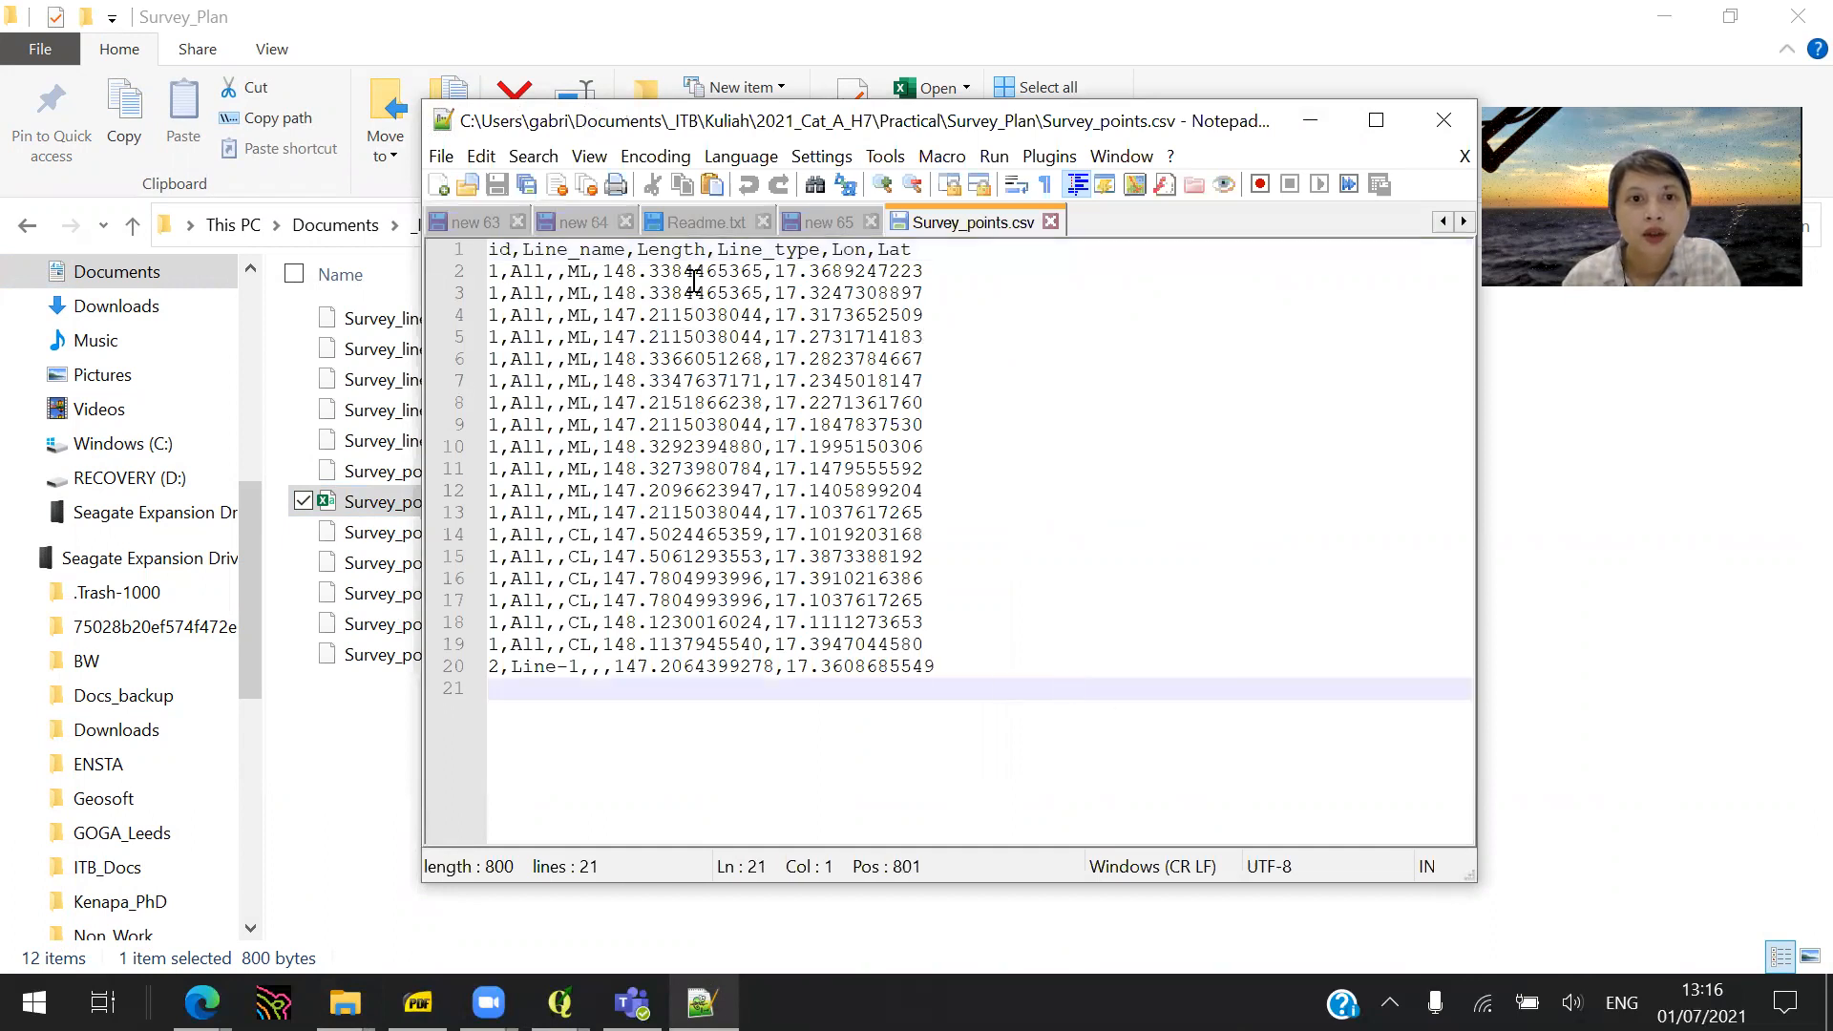
{"action": "left_click_drag", "start_coordinate": [626, 276], "coordinate": [717, 288]}
{"action": "left_click", "coordinate": [834, 275]}
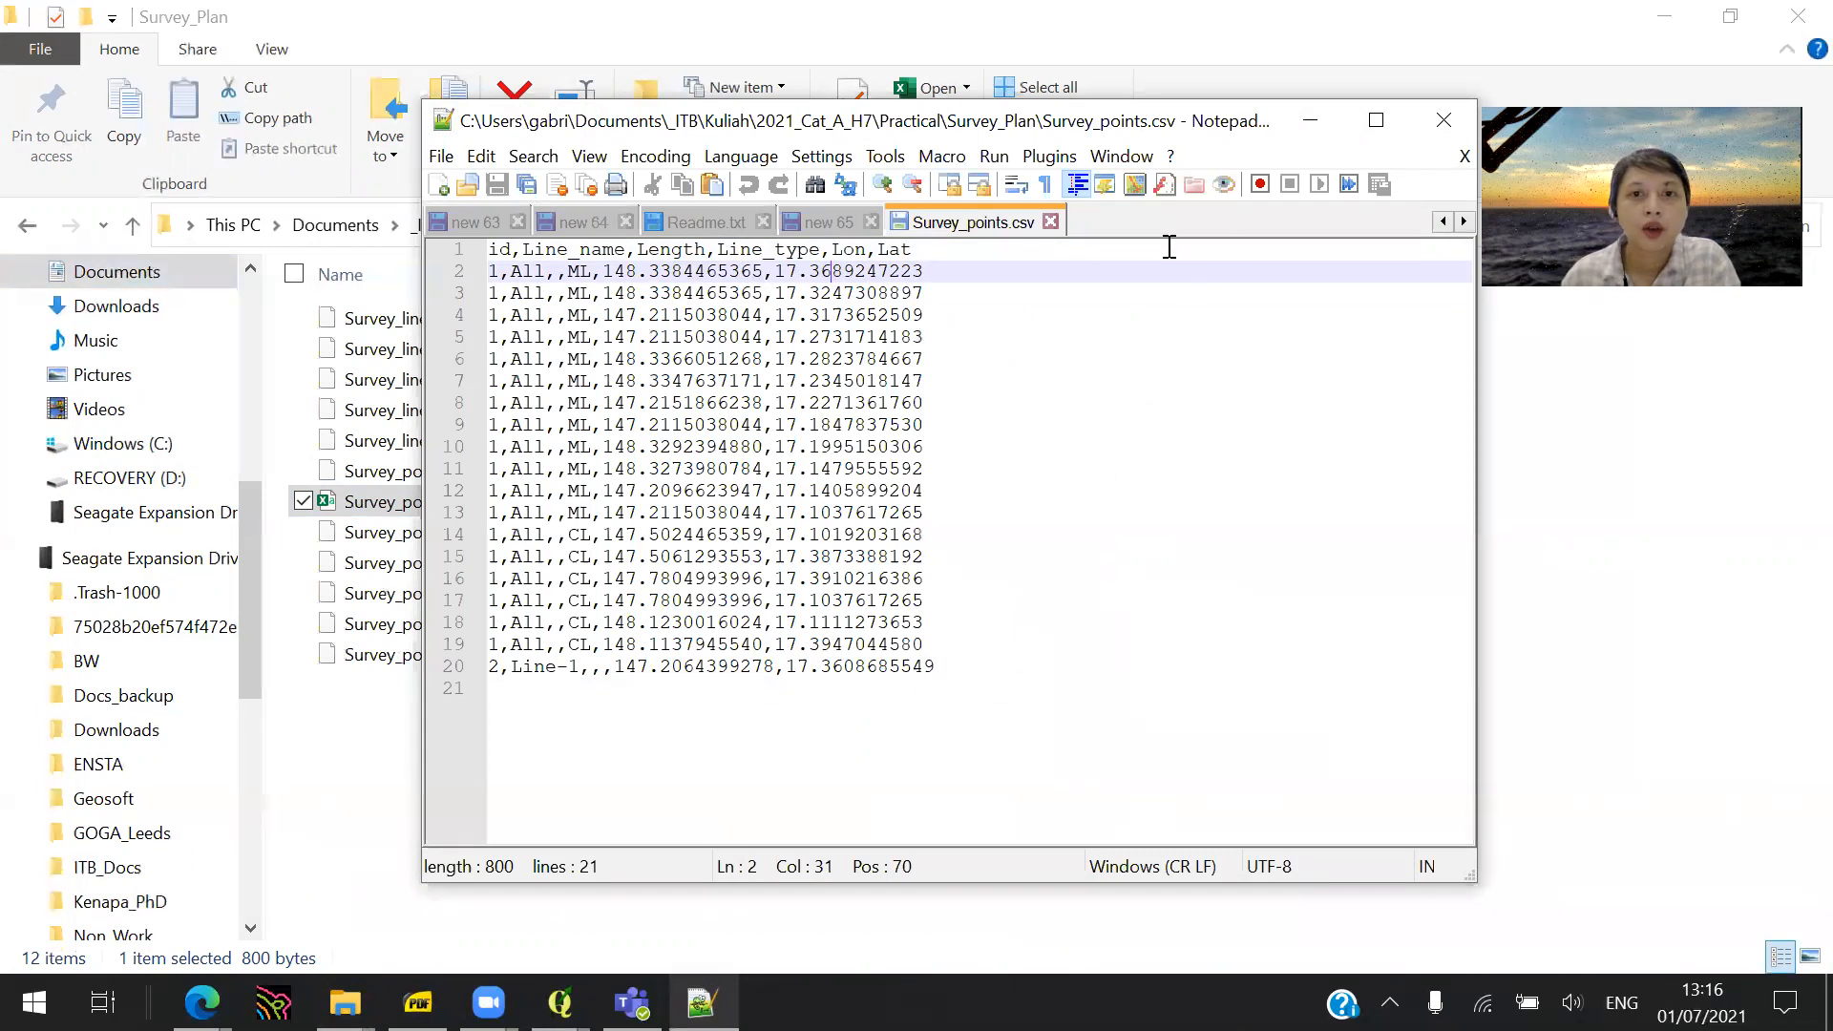
{"action": "left_click", "coordinate": [1051, 222]}
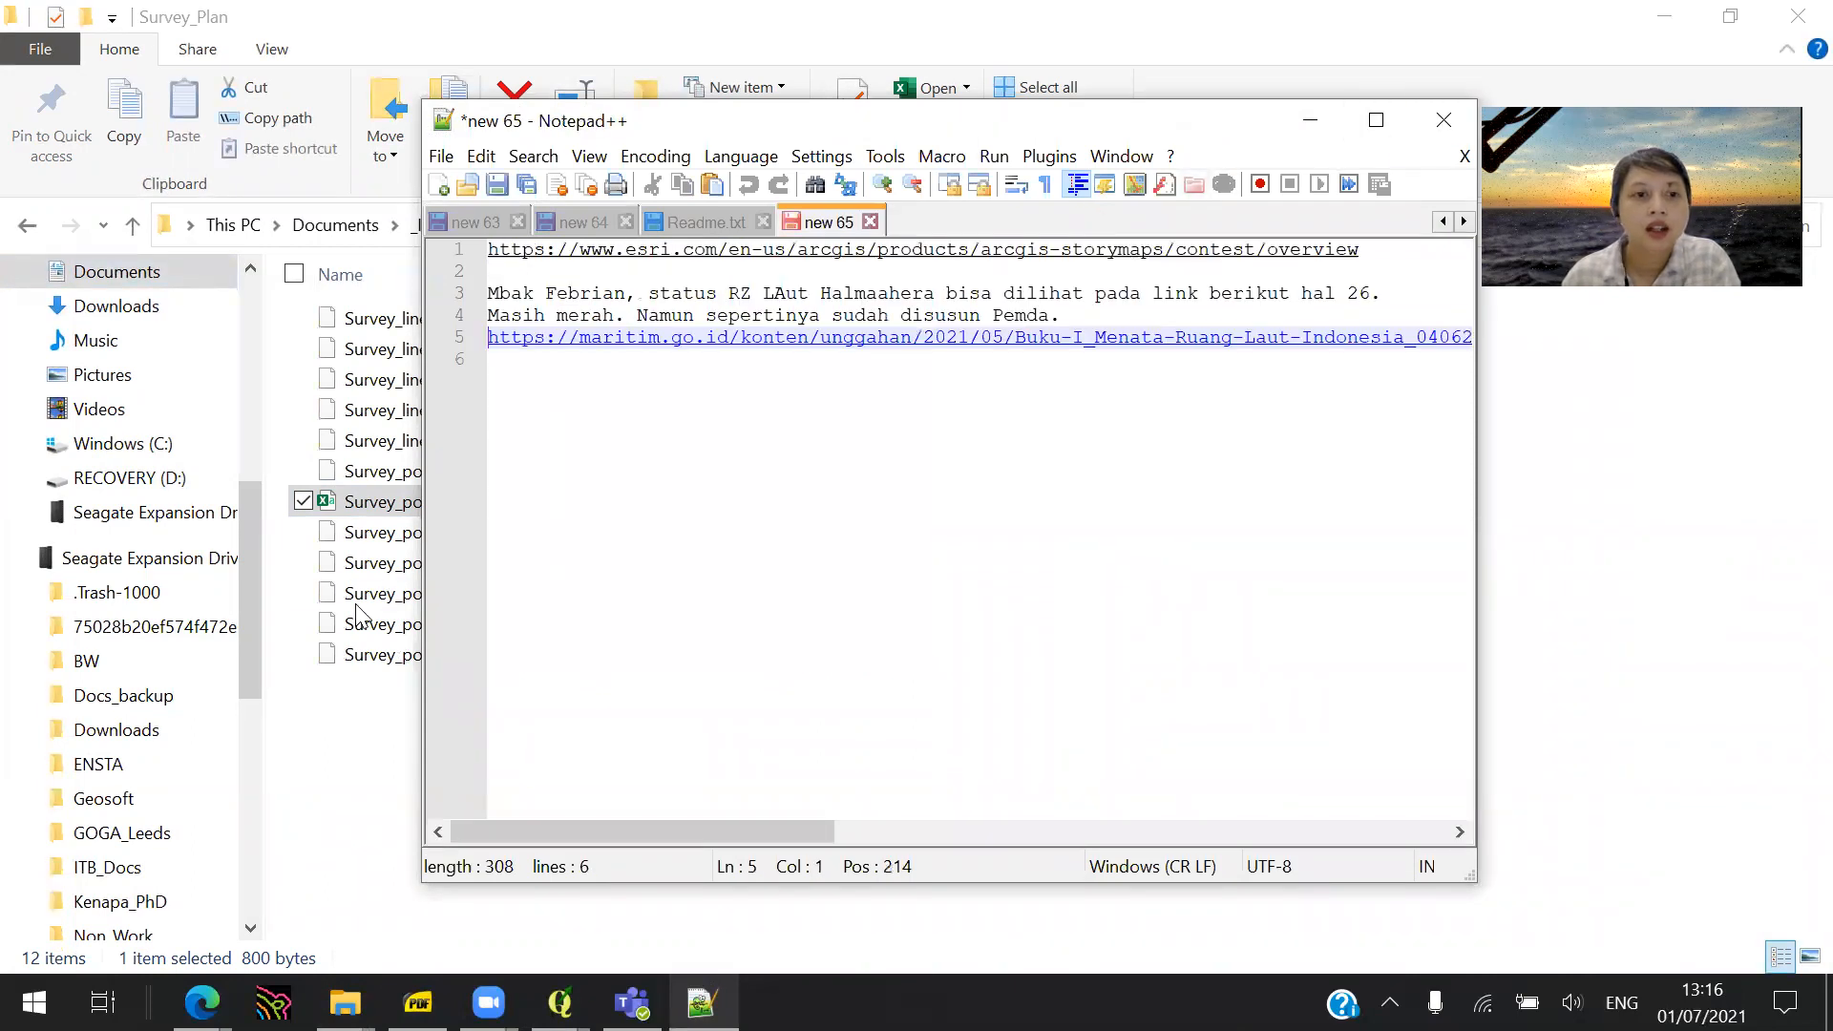
- Open the Survey_points CSV in Excel in read-only mode
{"action": "double_click", "coordinate": [407, 501]}
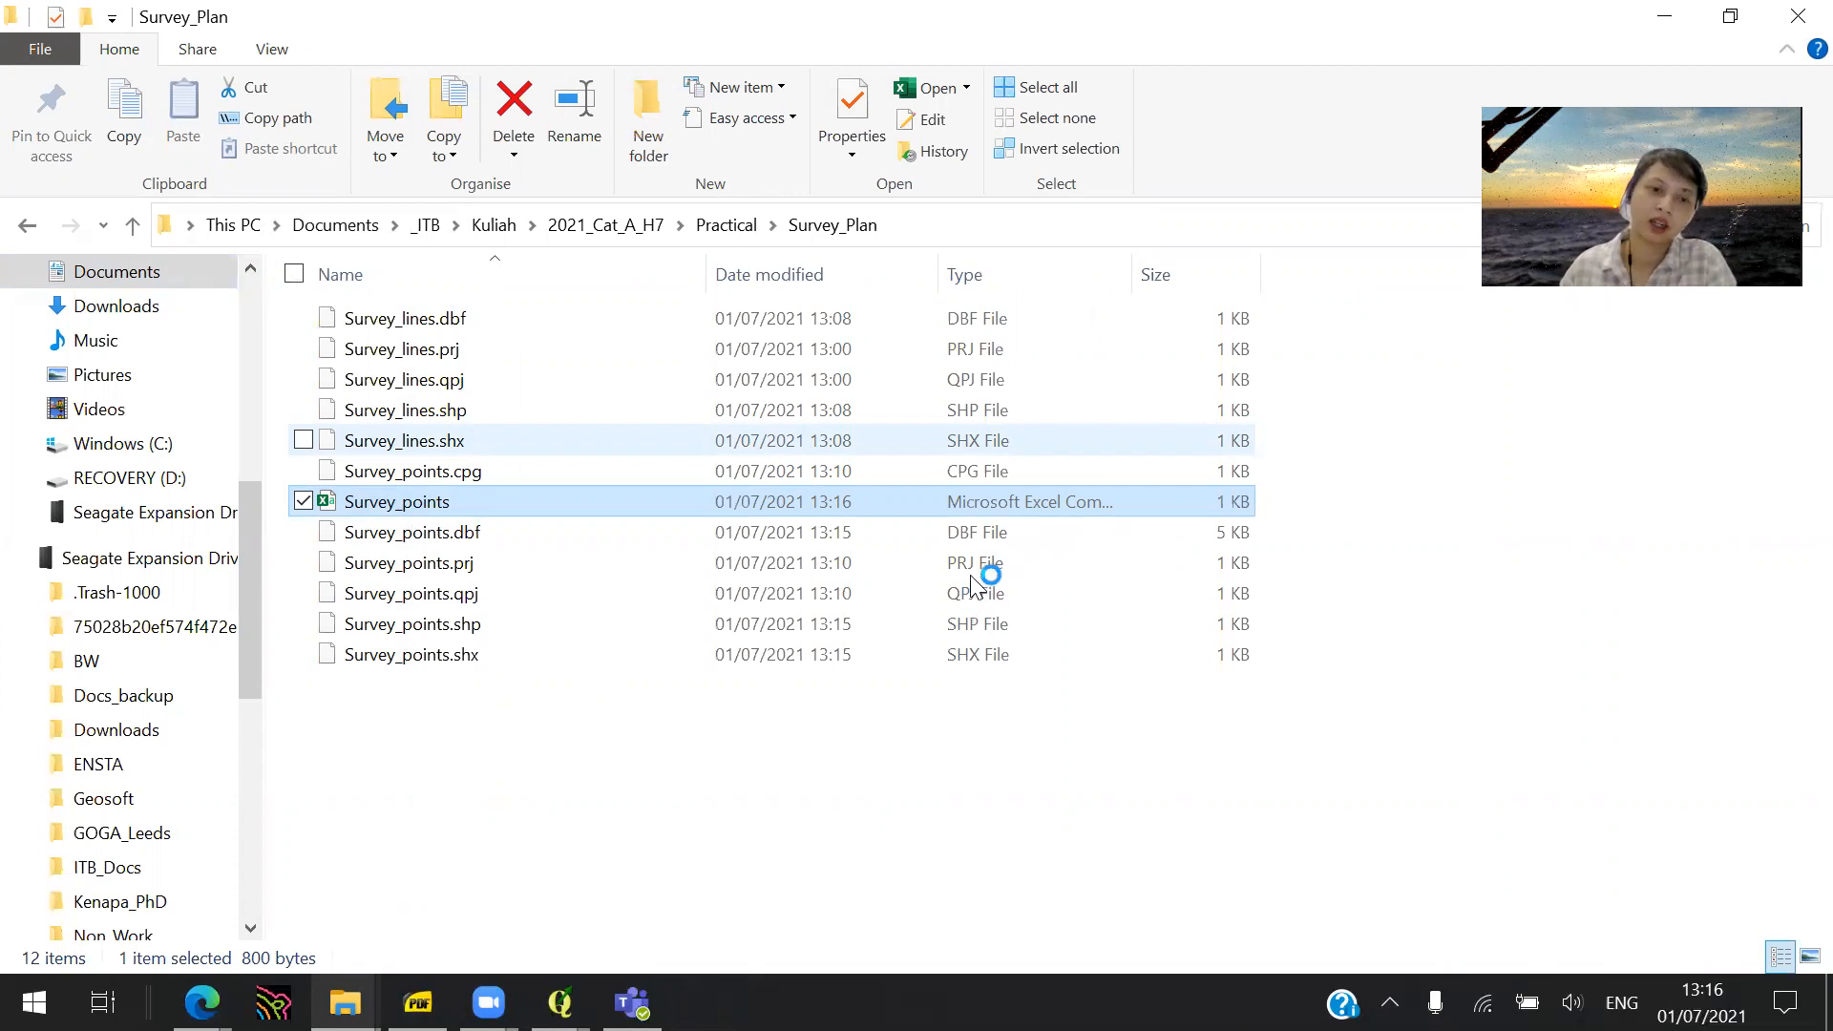
{"action": "left_click", "coordinate": [877, 778]}
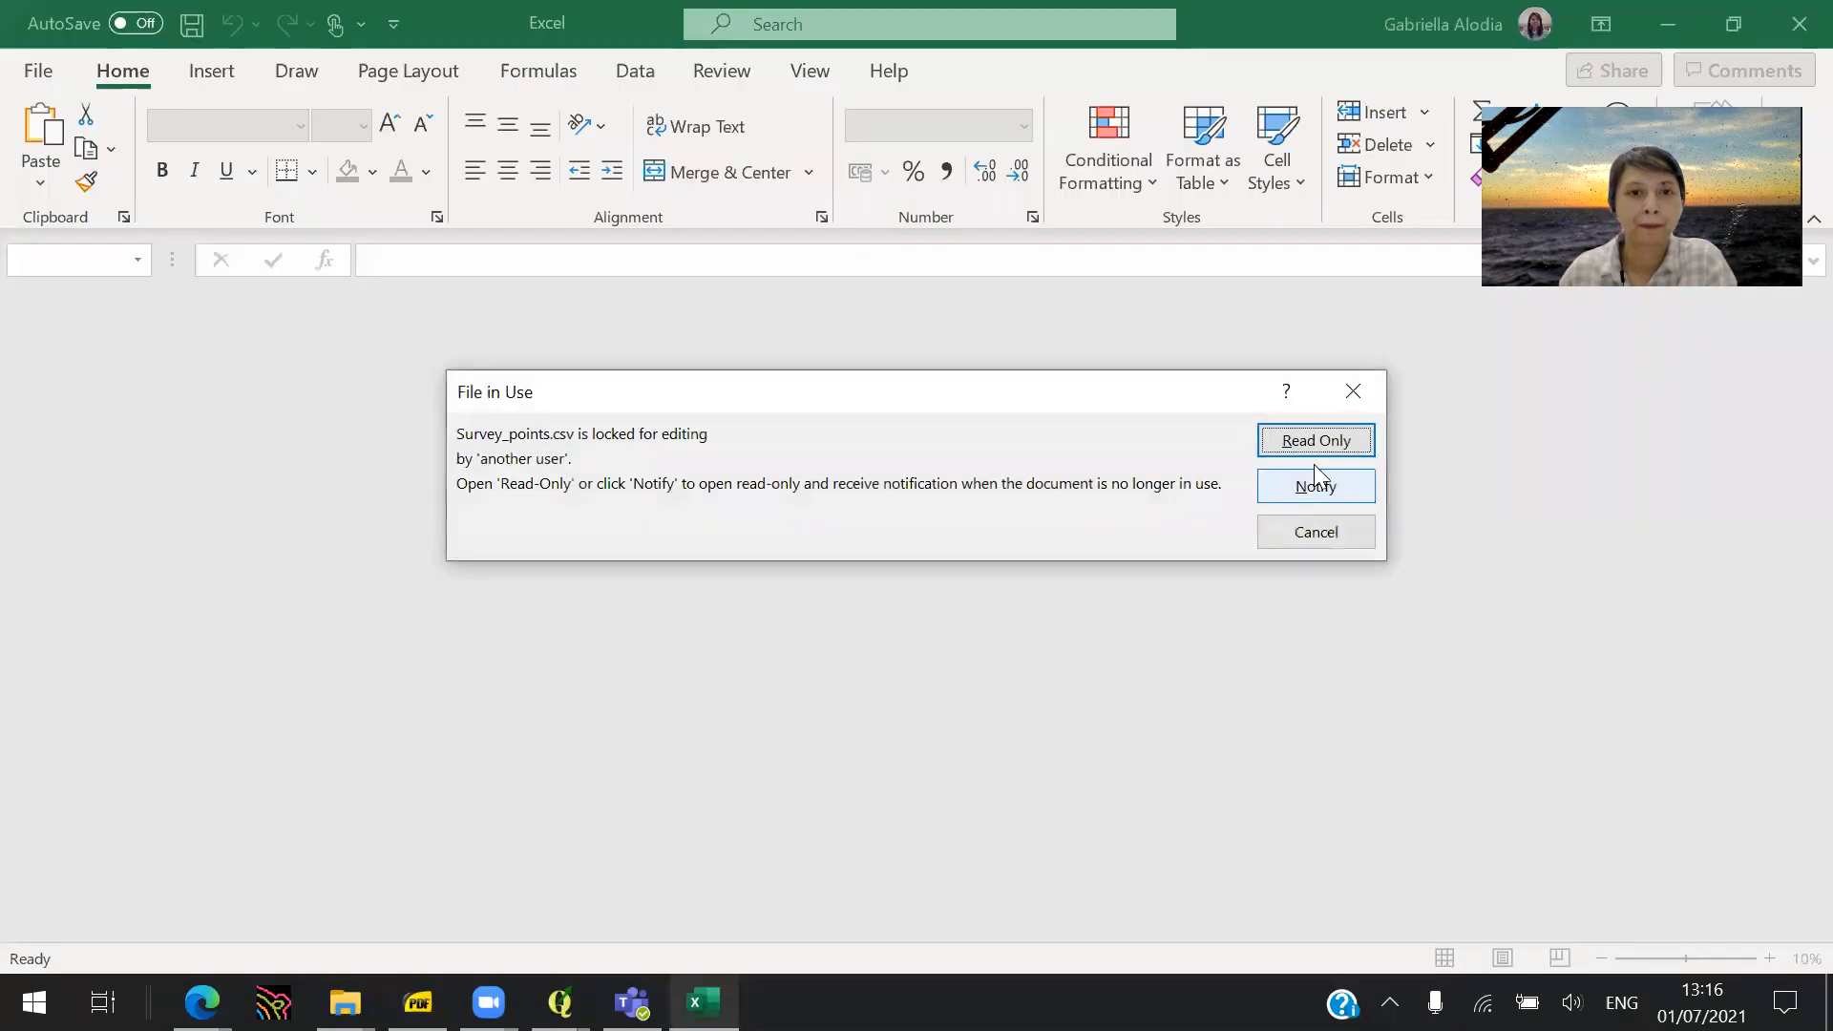
{"action": "left_click", "coordinate": [1315, 441]}
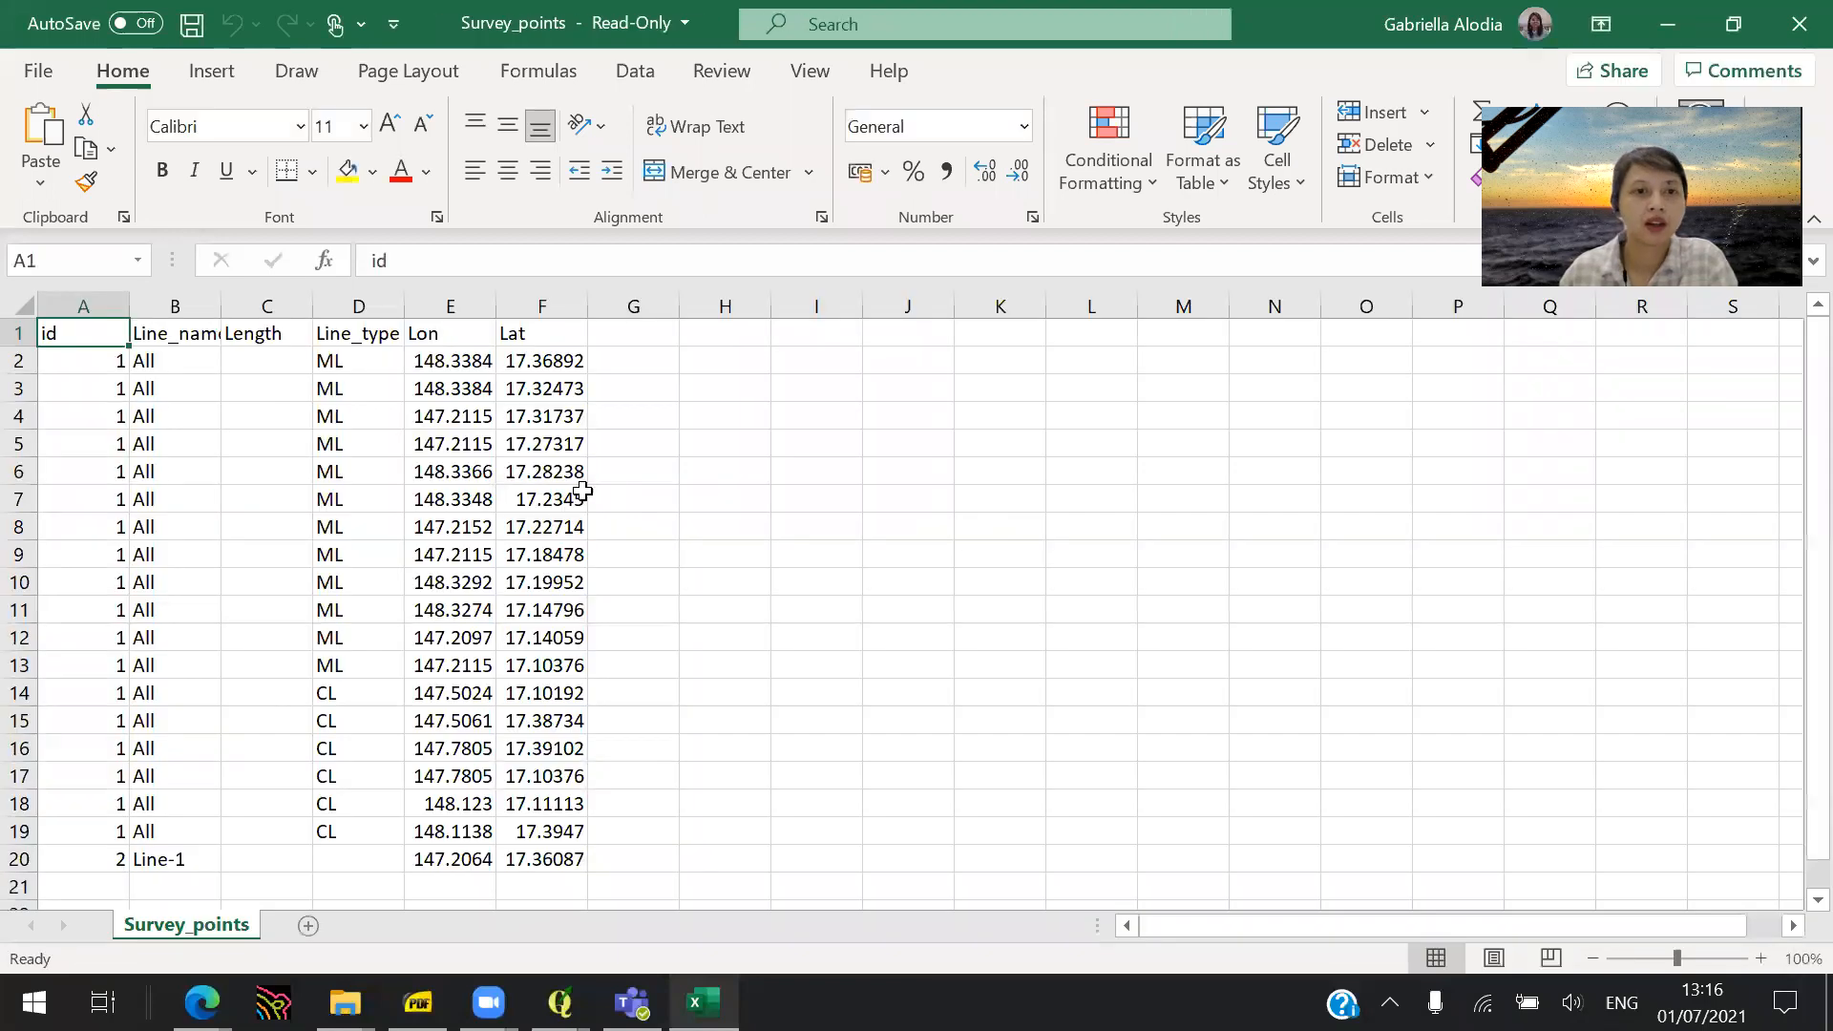
- Examine the ML and CL entries in the Line_type column and the Lon and Lat coordinates of the points
{"action": "left_click", "coordinate": [348, 364]}
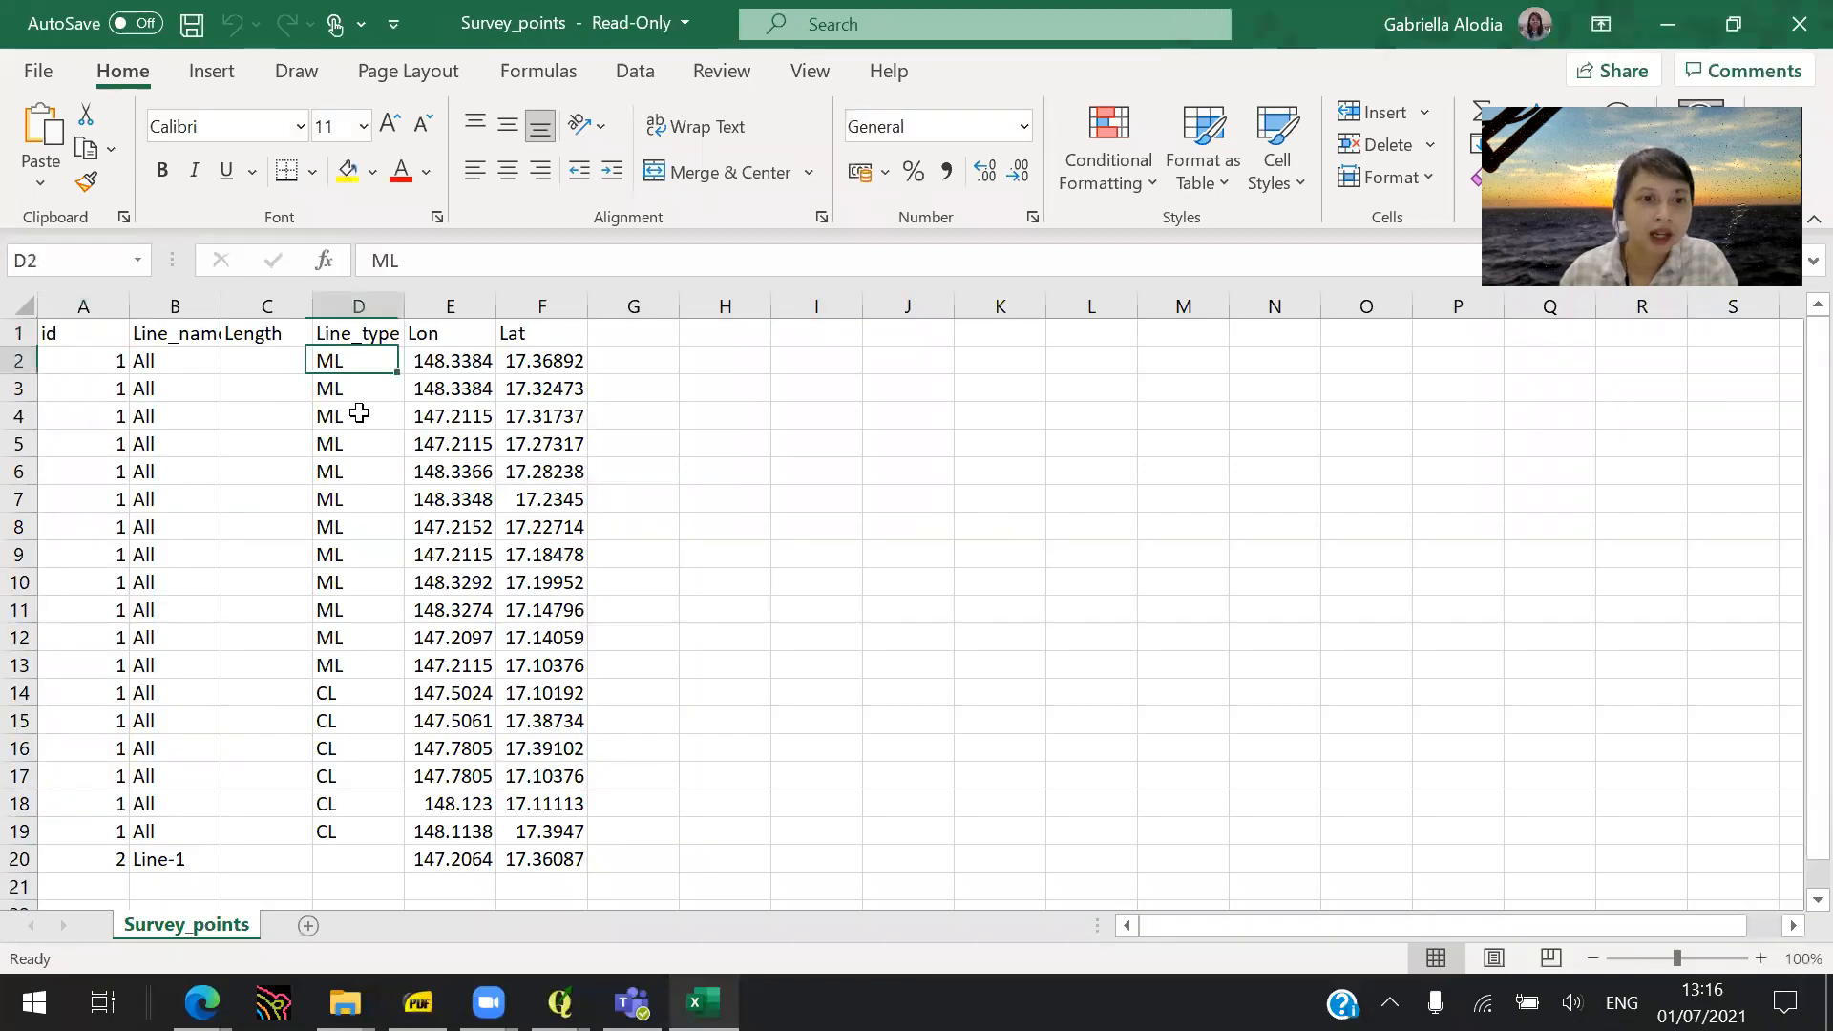
{"action": "left_click_drag", "start_coordinate": [380, 693], "coordinate": [399, 826]}
{"action": "left_click_drag", "start_coordinate": [450, 363], "coordinate": [559, 890]}
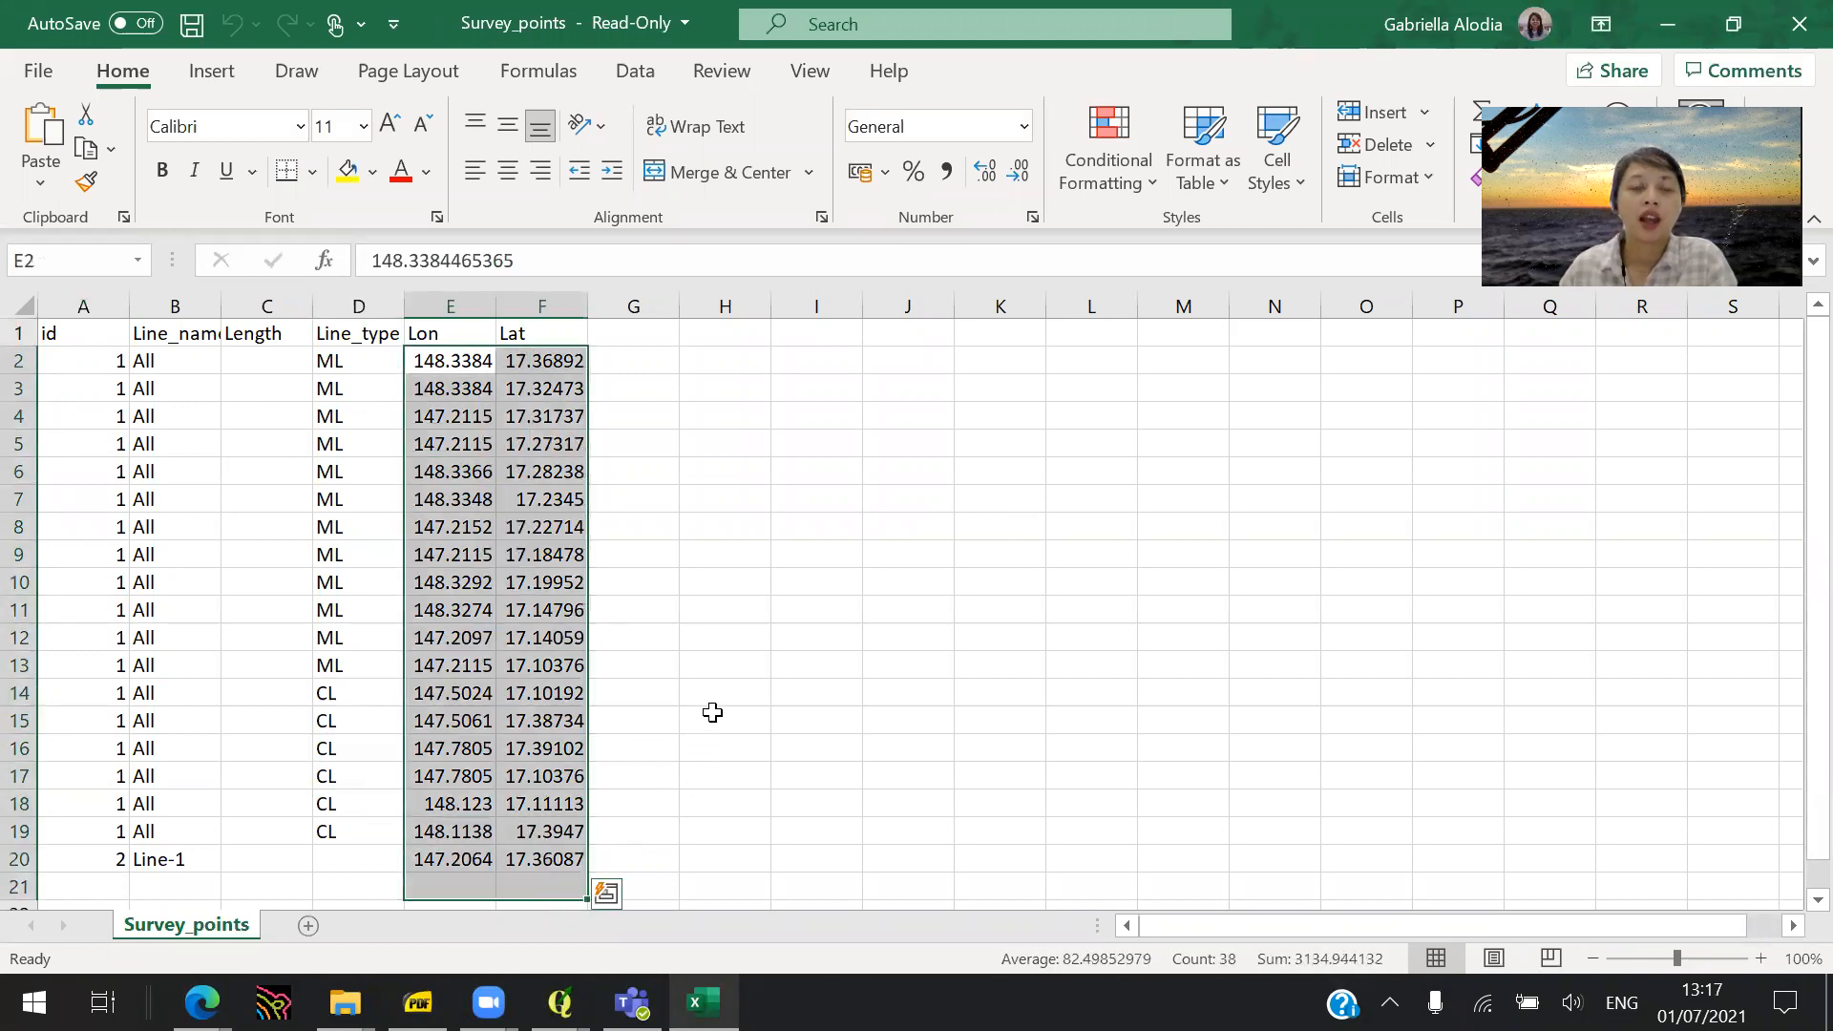
{"action": "left_click", "coordinate": [712, 712]}
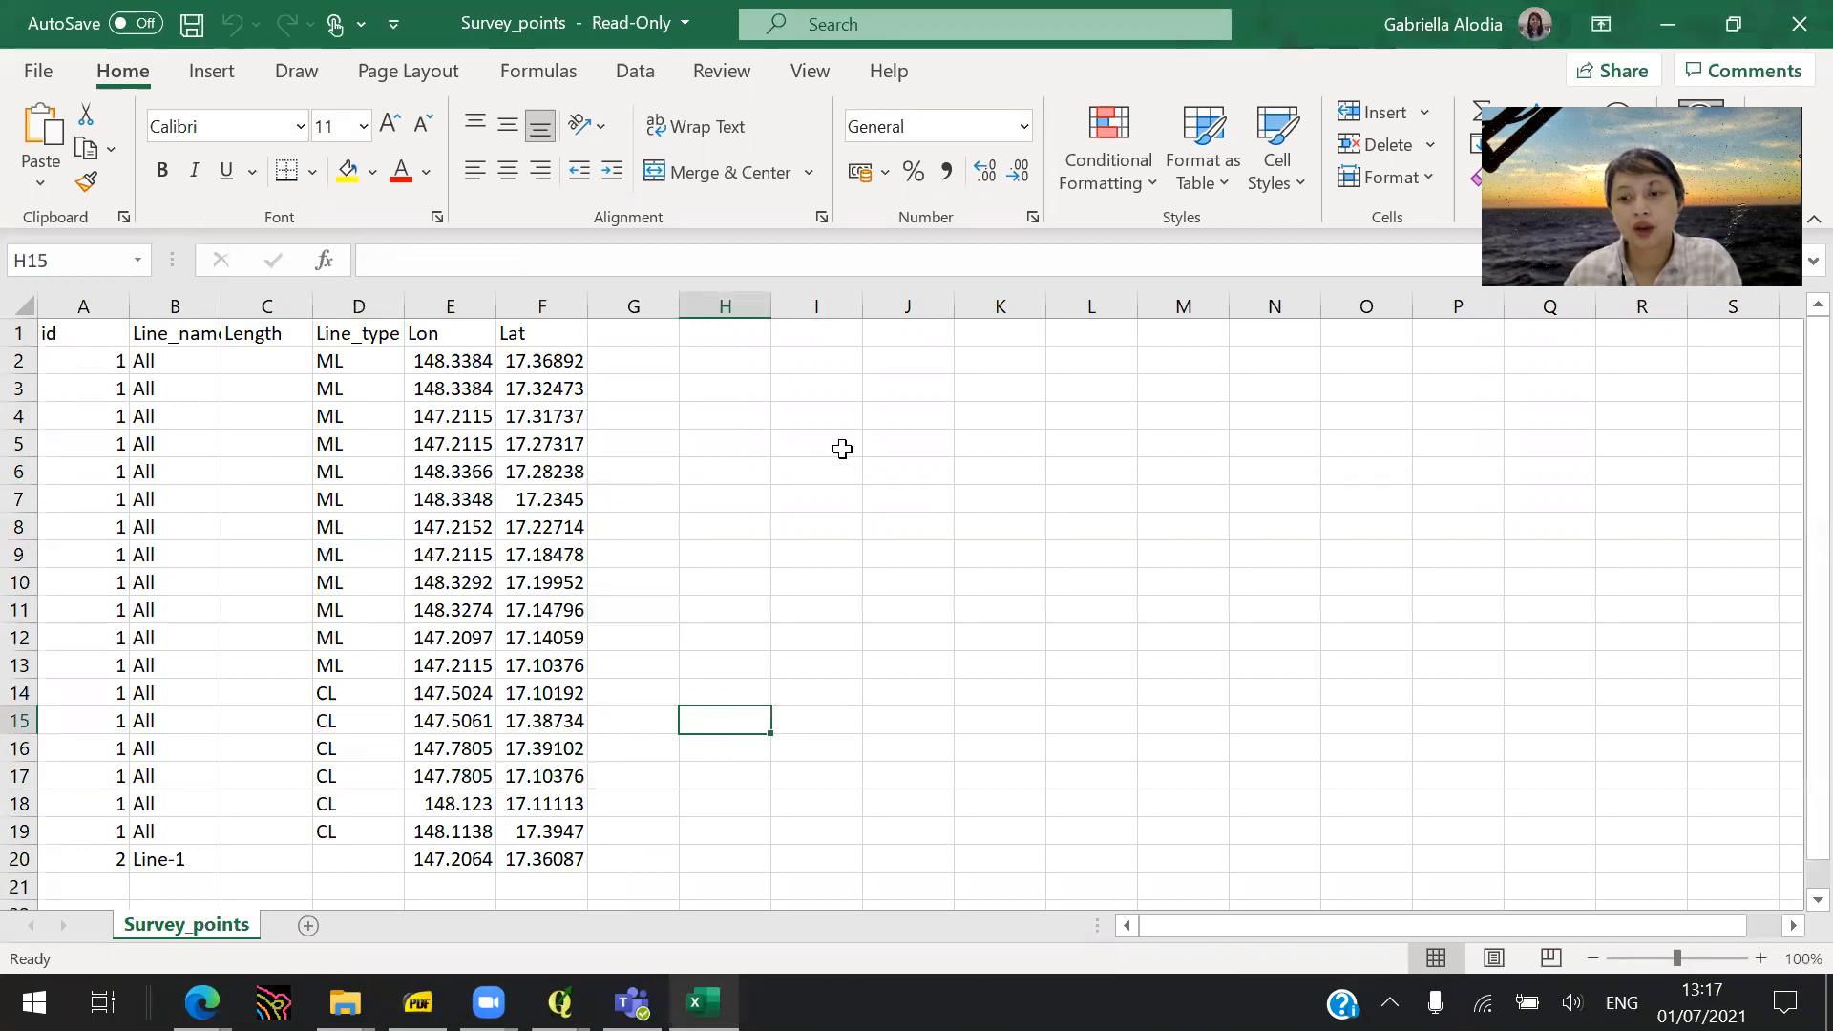
{"action": "left_click", "coordinate": [370, 365]}
{"action": "left_click", "coordinate": [375, 383]}
{"action": "left_click", "coordinate": [382, 412]}
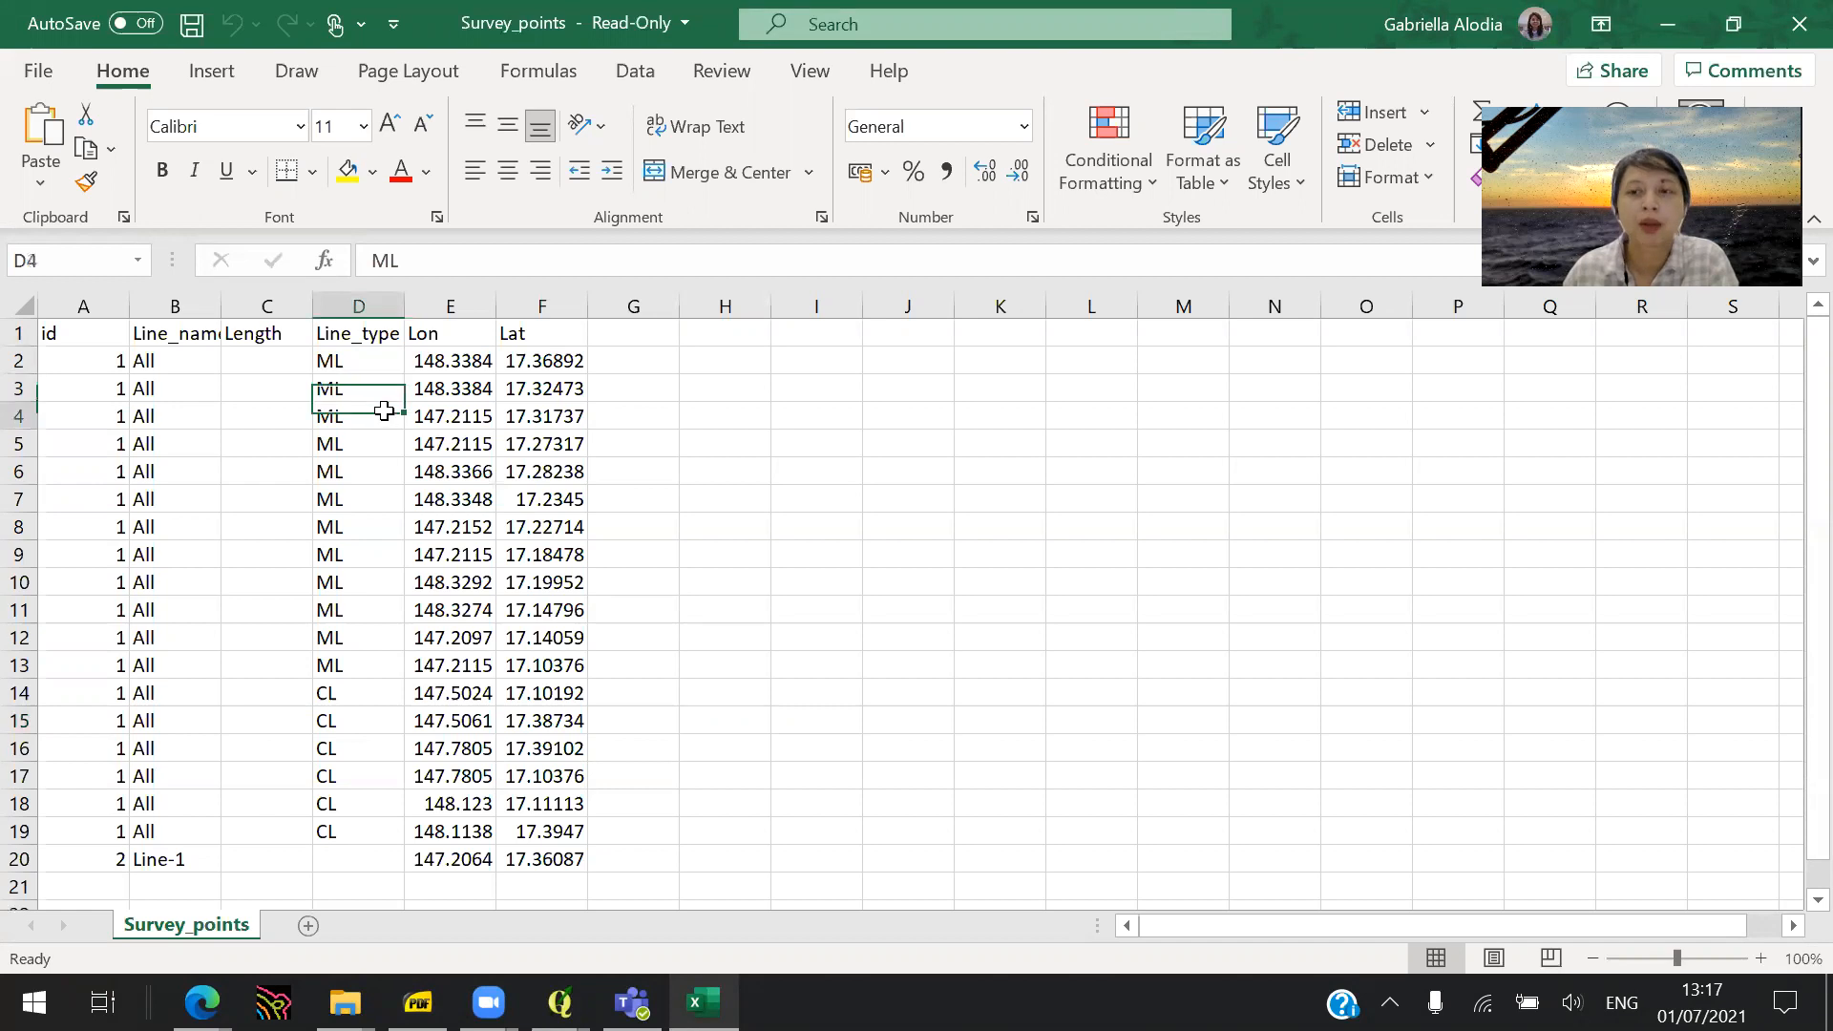